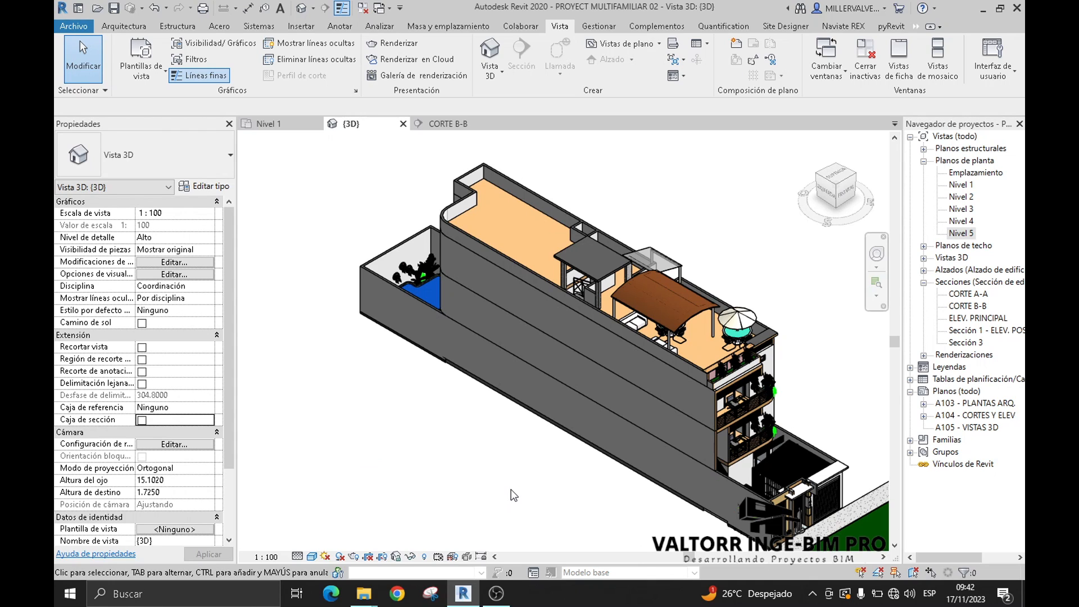
Step: Activate the section box in the 3D view and lower its top face until the ground-floor interior is exposed
left_click(284, 125)
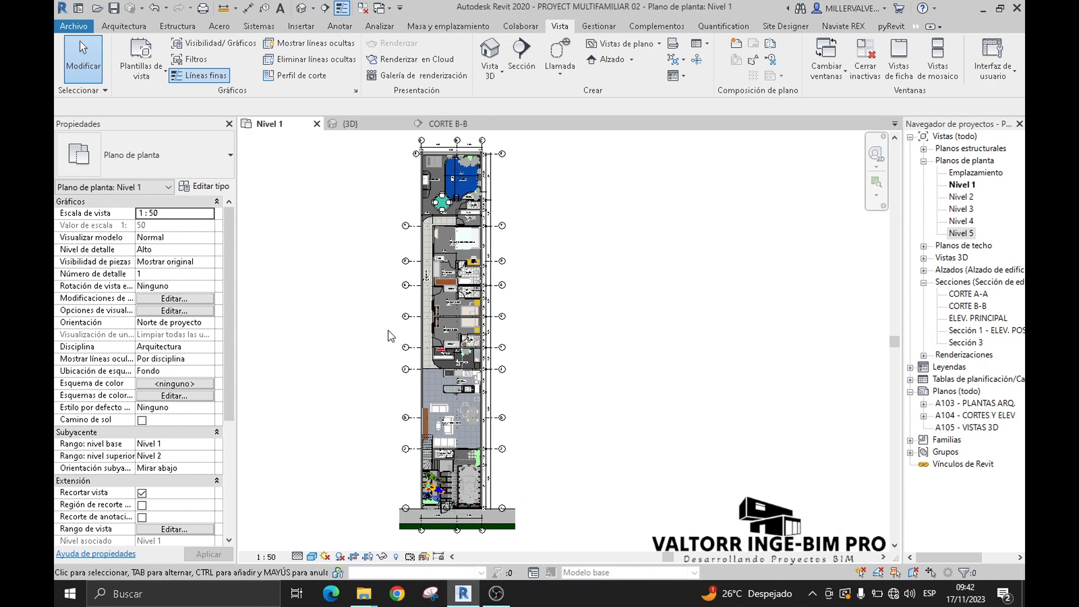
left_click(351, 125)
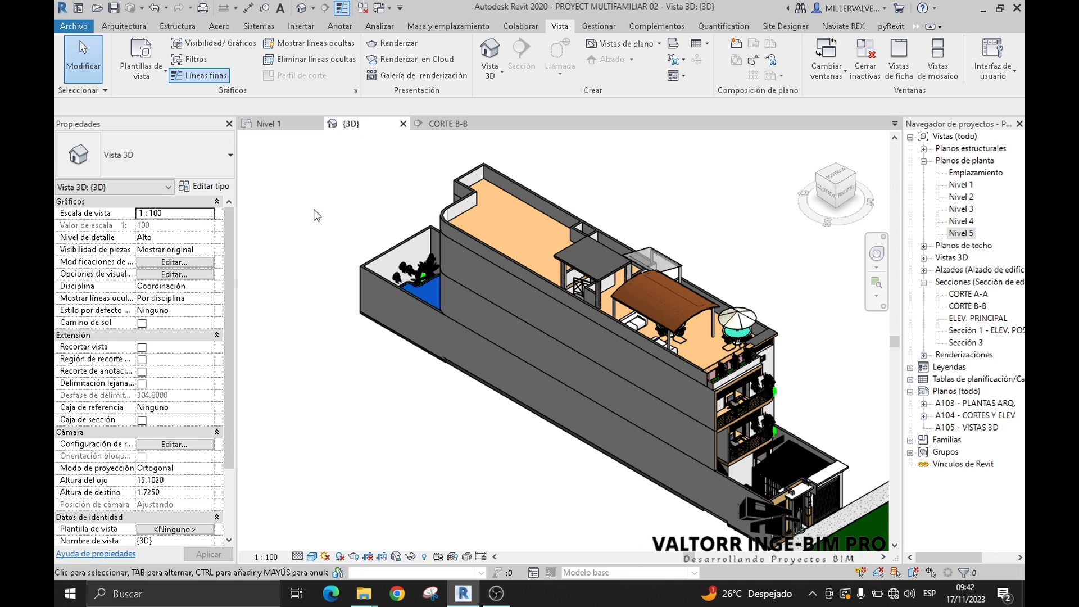
left_click(142, 421)
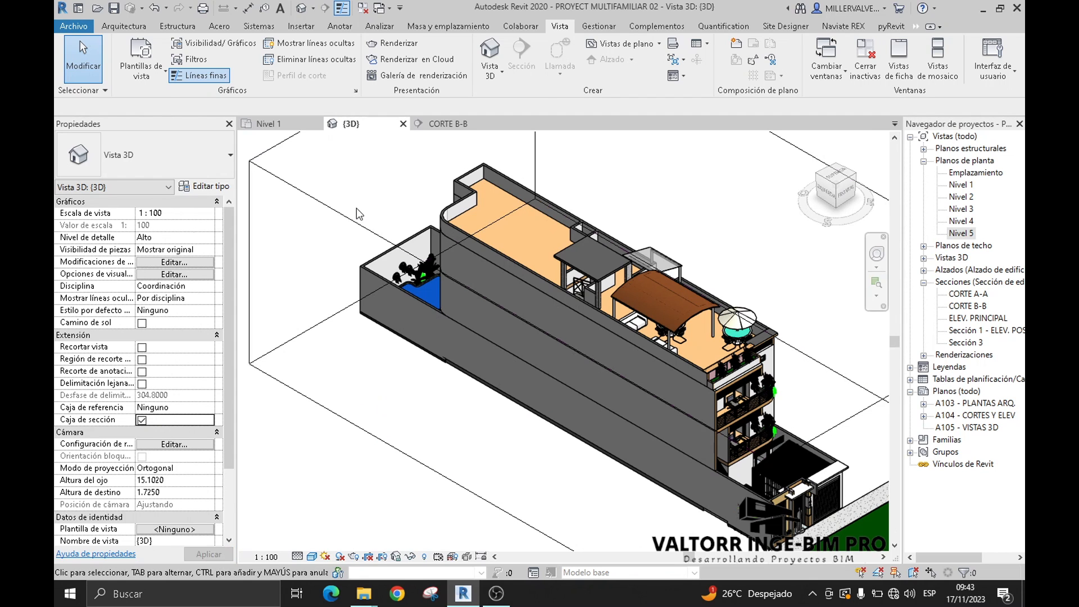
left_click(359, 214)
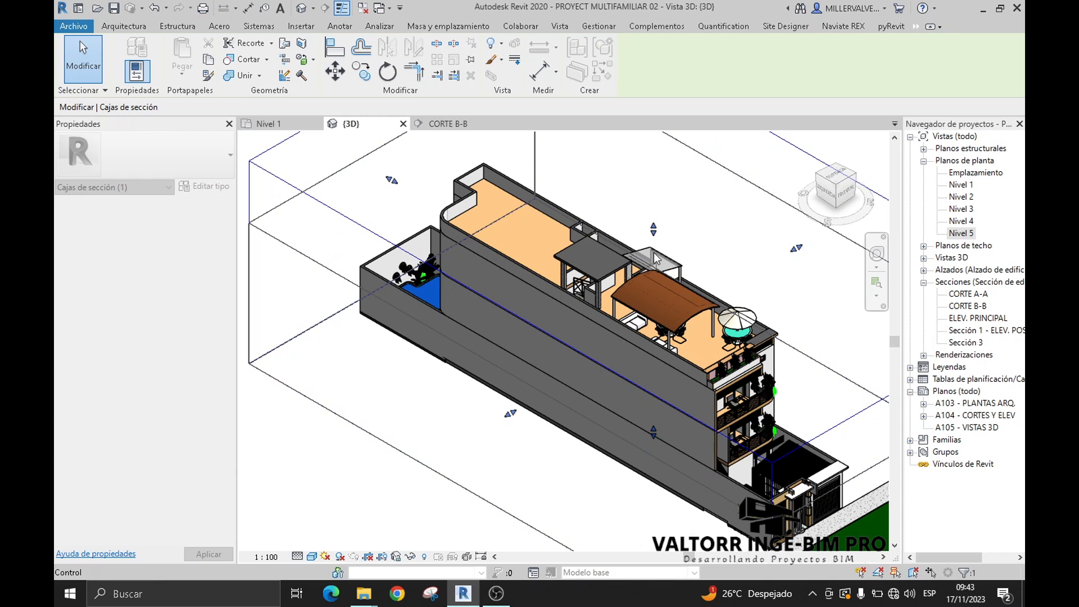
left_click_drag(654, 248, 645, 348)
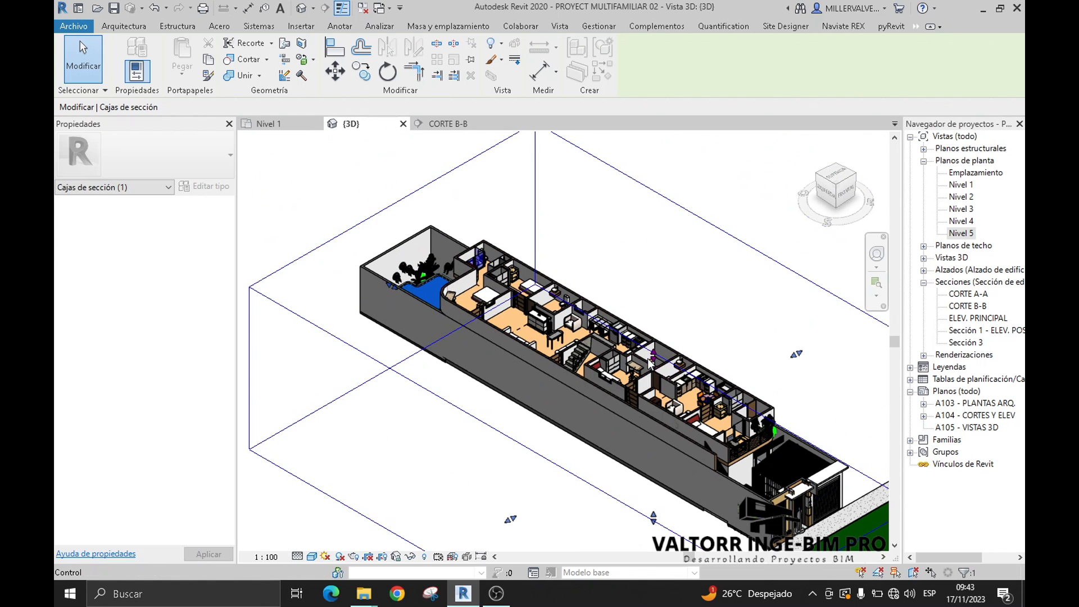
left_click_drag(653, 354, 573, 459)
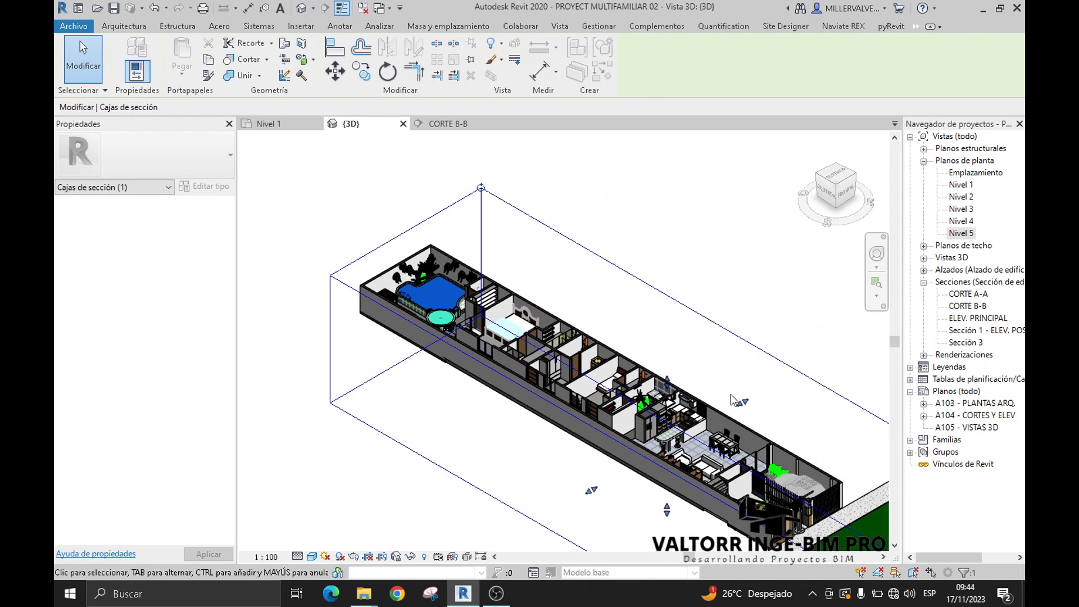
Step: Examine the cut ground floor in the 3D view and turn the section box off
left_click(690, 259)
scroll(552, 494, "up", 3)
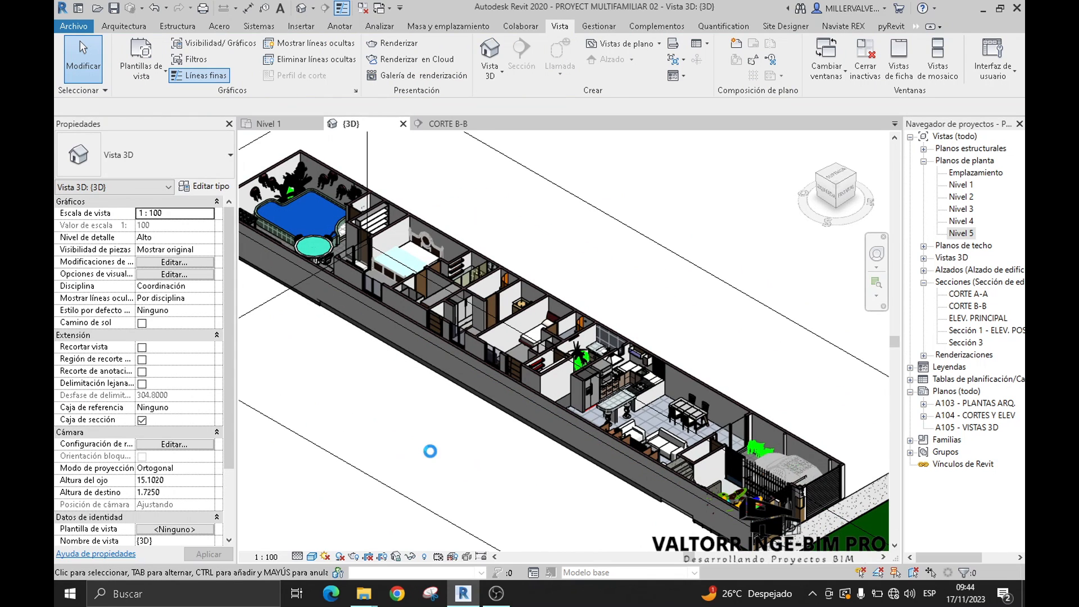
scroll(429, 448, "down", 1)
left_click(141, 420)
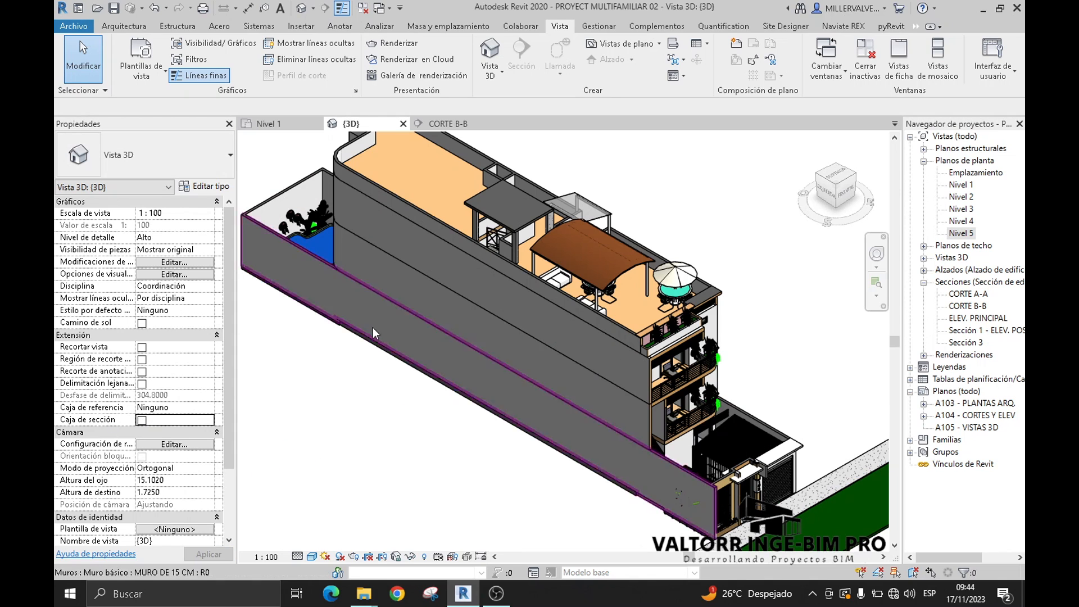
Step: Orient the 3D view to the floor plan Nivel 1 and turn the sectioned model to an isometric angle
right_click(837, 187)
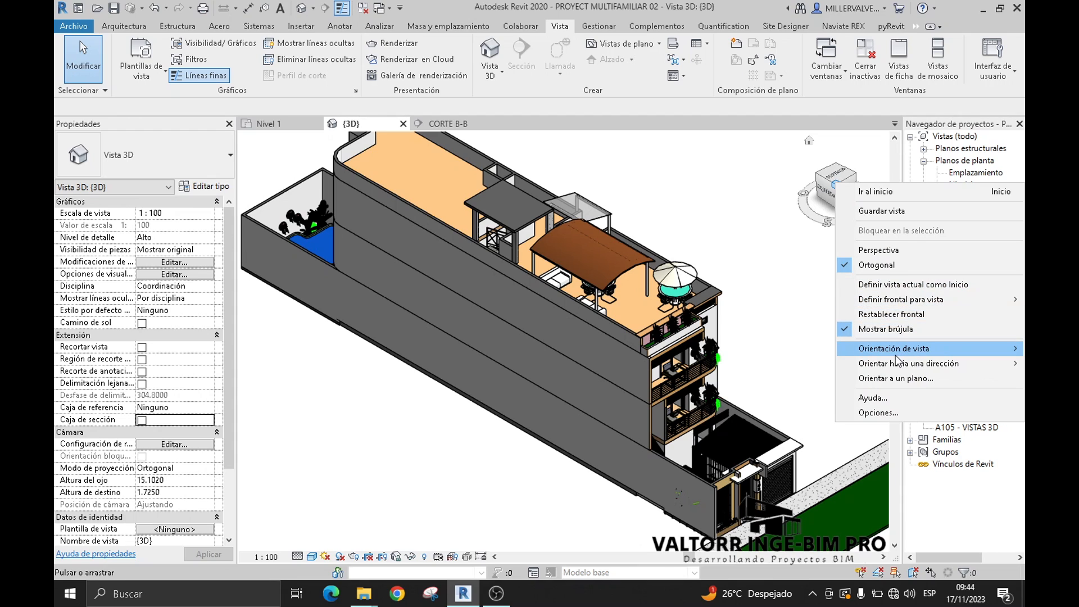
mouse_move(896, 356)
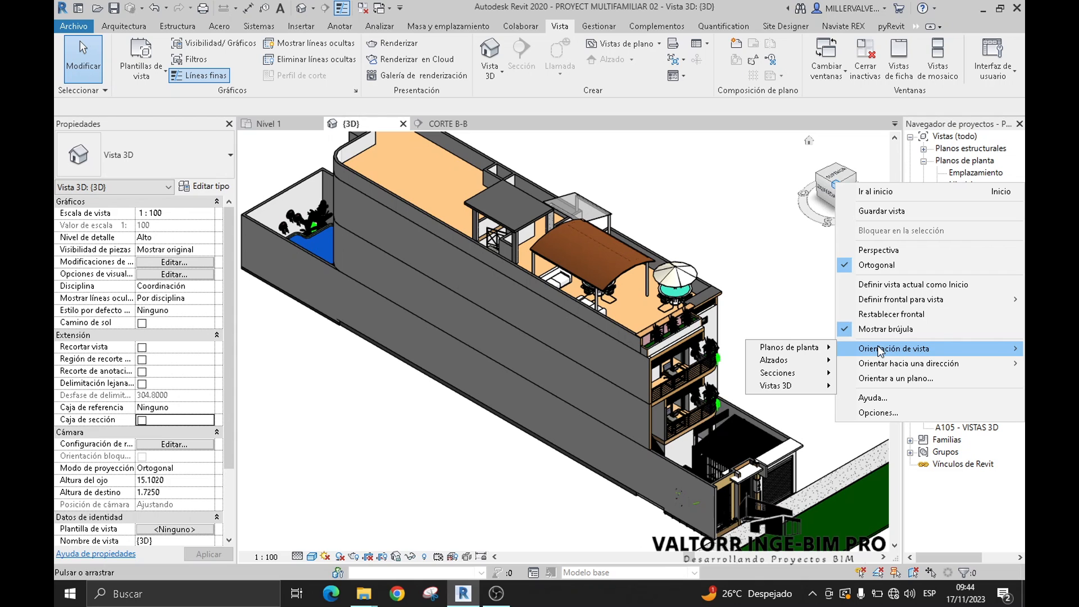
mouse_move(785, 361)
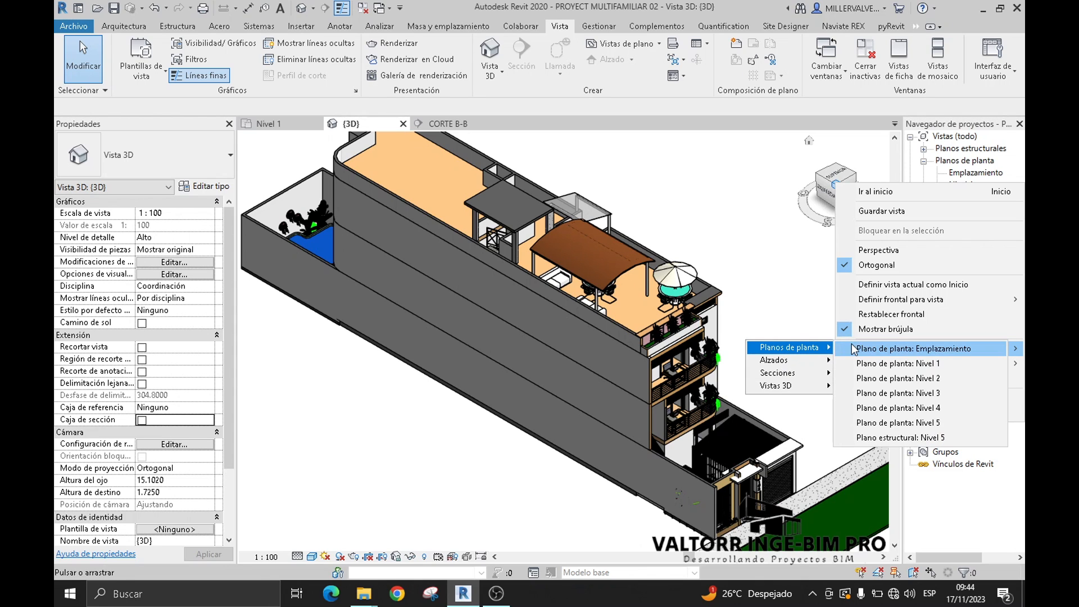
left_click(918, 366)
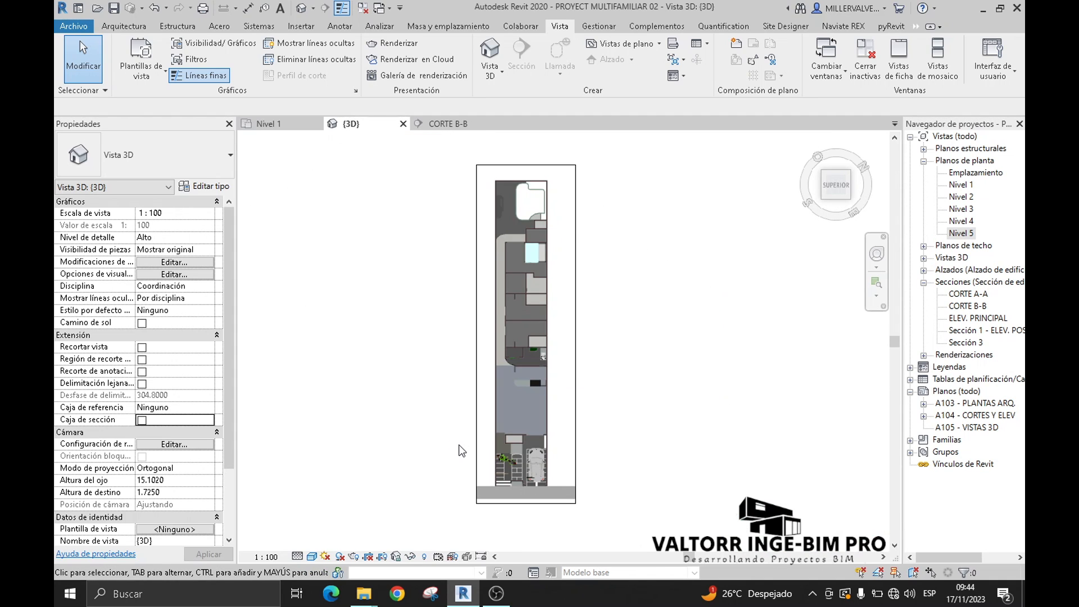
left_click(824, 198)
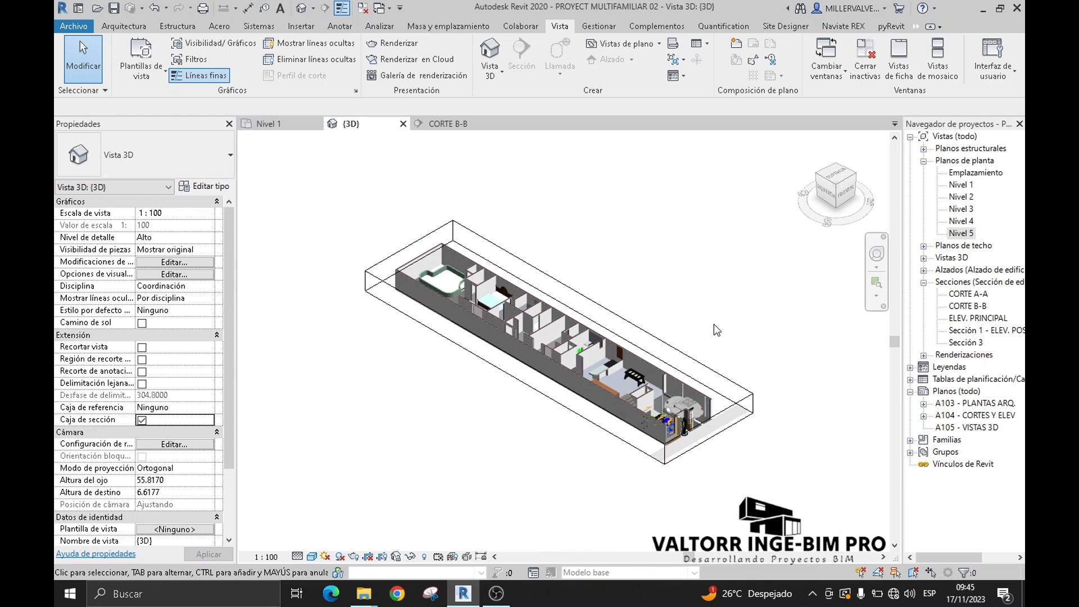
scroll(521, 424, "up", 3)
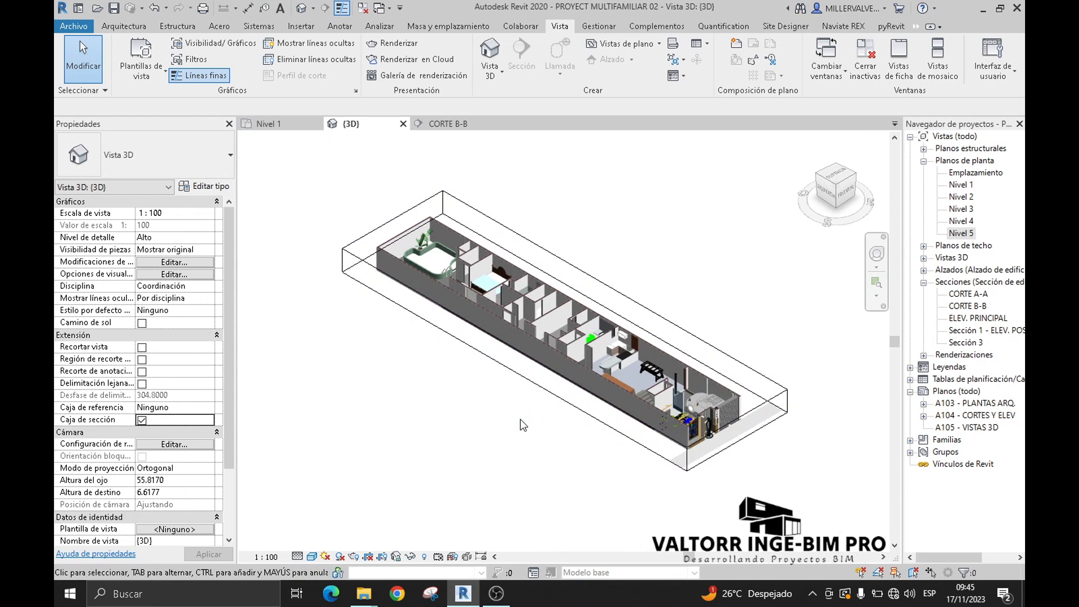
scroll(462, 351, "up", 3)
scroll(463, 448, "down", 3)
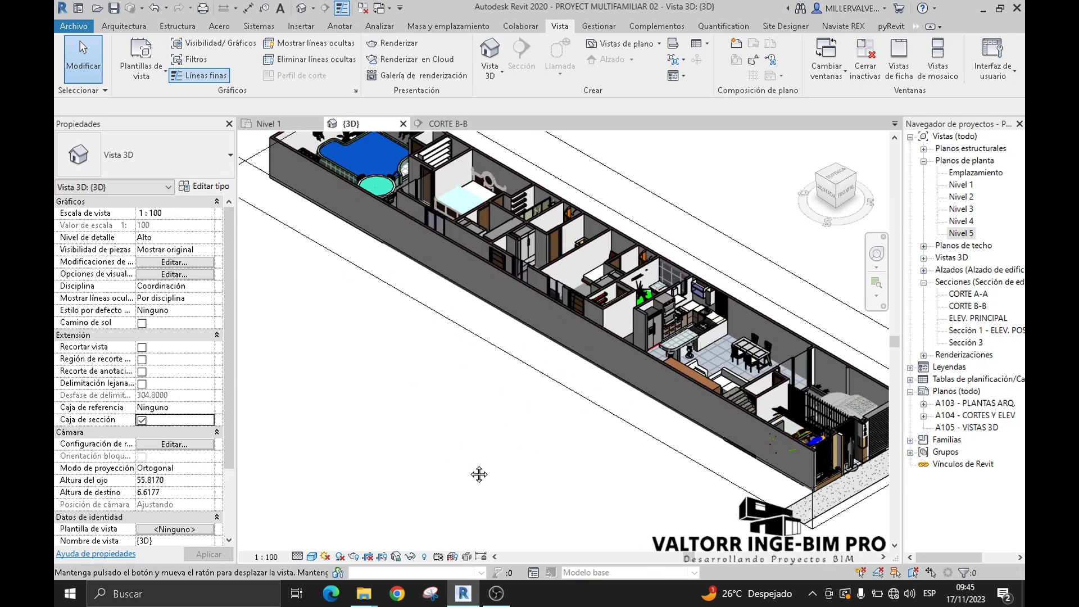
scroll(478, 464, "up", 2)
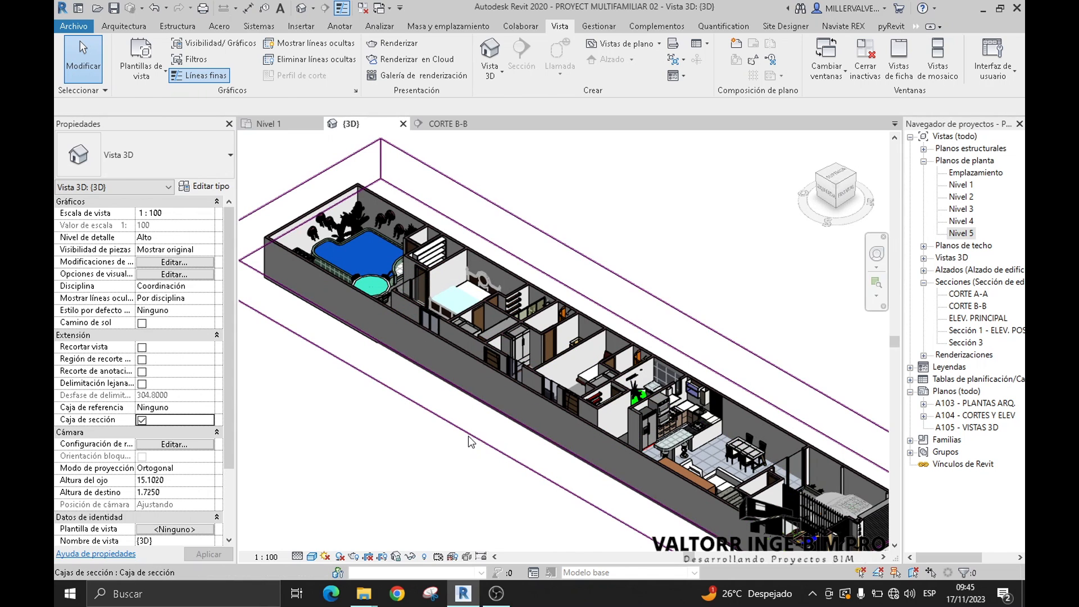
Step: Hide the section box outline in the 3D view and turn the section box off
left_click(464, 441)
left_click(503, 44)
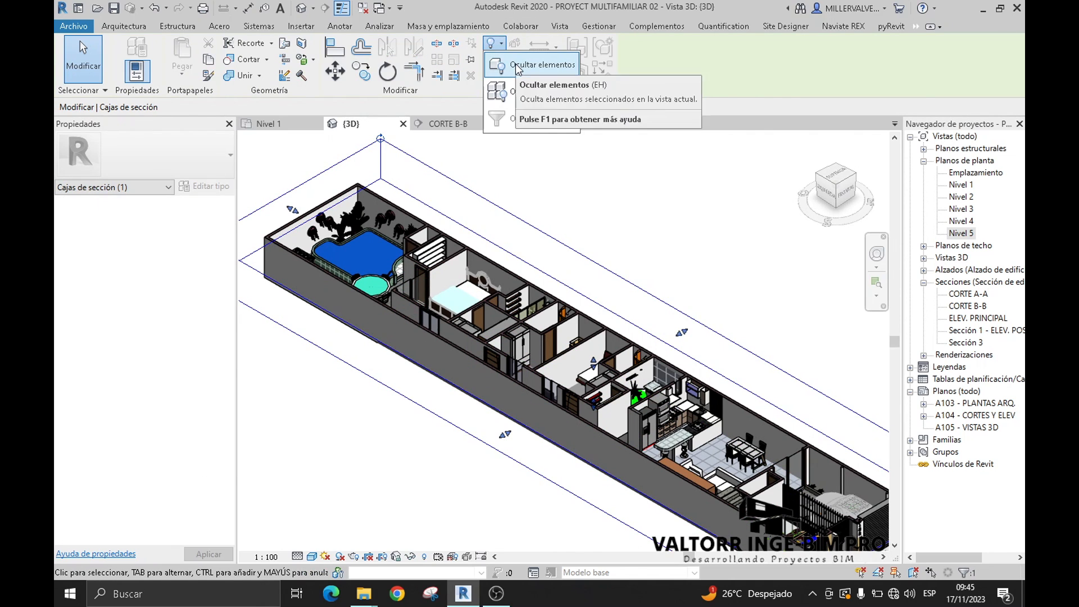
left_click(534, 65)
left_click(142, 420)
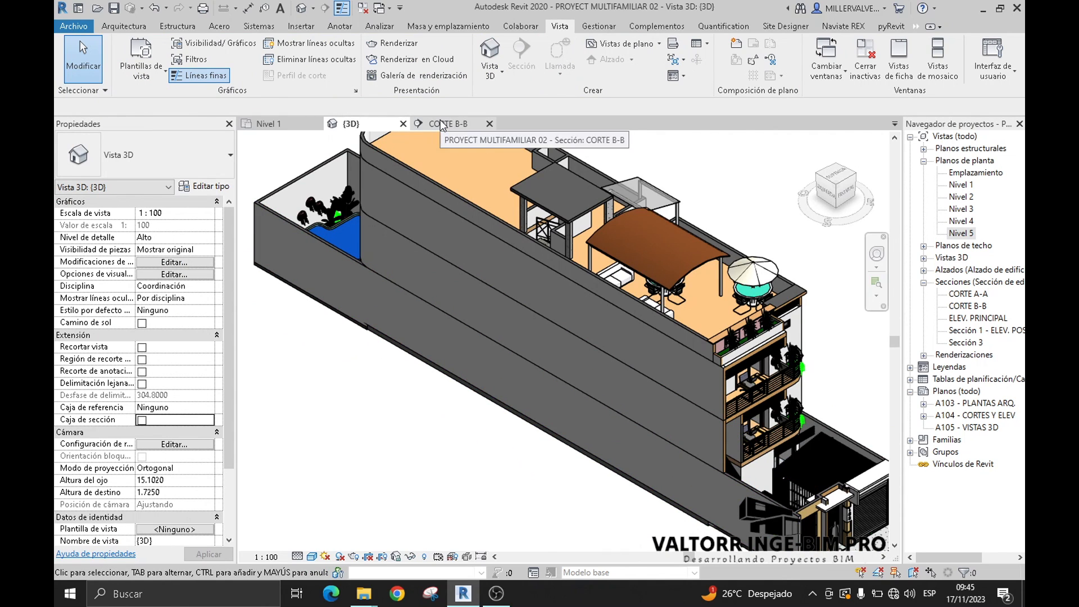
Step: Orient the 3D view to the section CORTE B-B after checking that section view
left_click(440, 122)
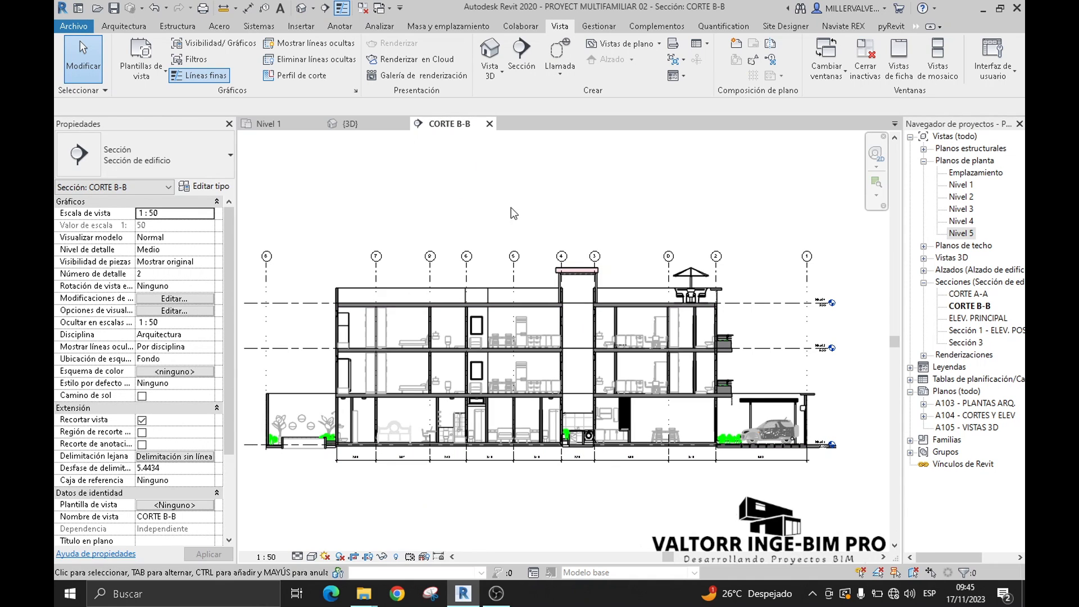
left_click(350, 123)
right_click(850, 190)
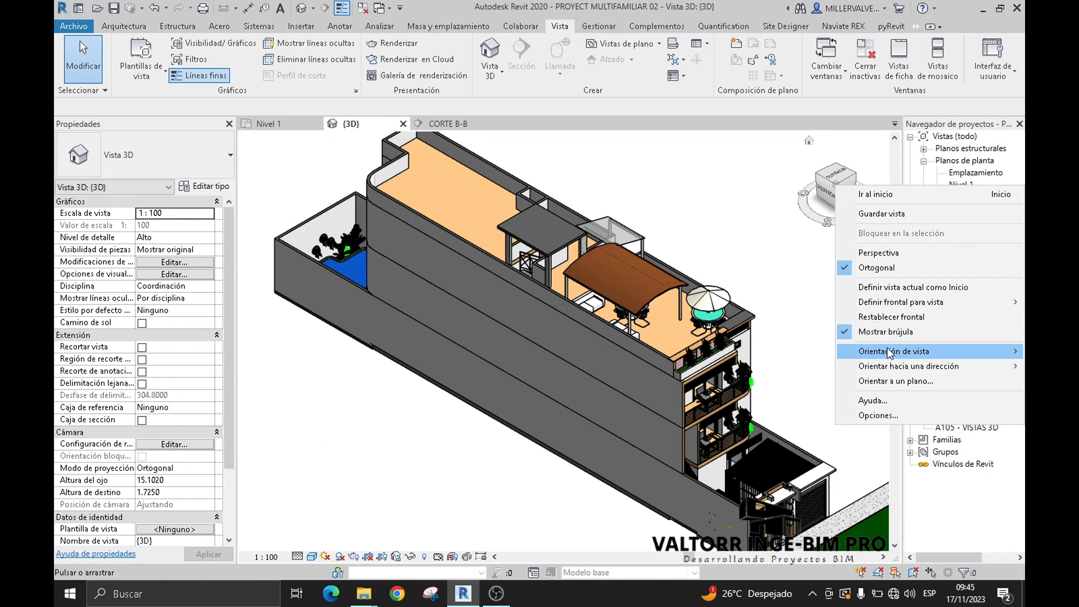
mouse_move(890, 353)
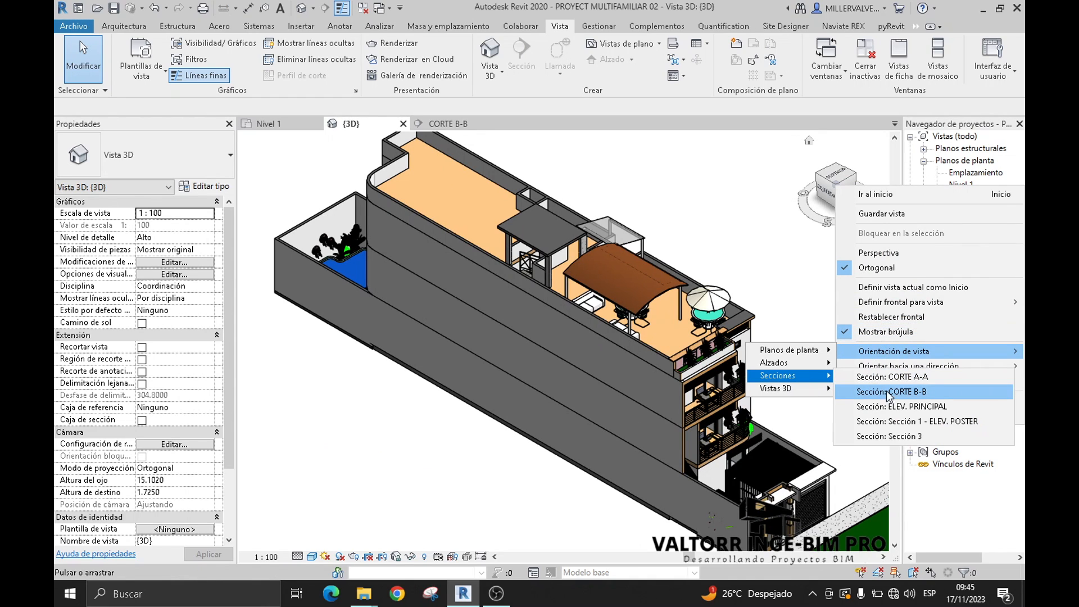
left_click(893, 392)
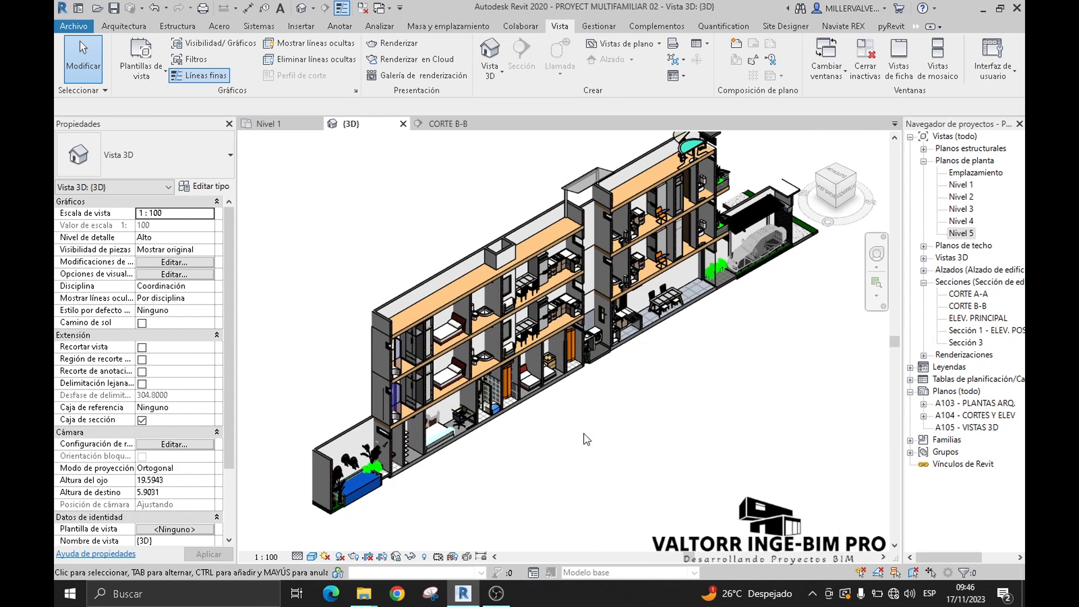
Step: Orbit the sectioned model to the opposite isometric side and turn the section box off
middle_click_drag(594, 416, 609, 480)
scroll(609, 480, "up", 2)
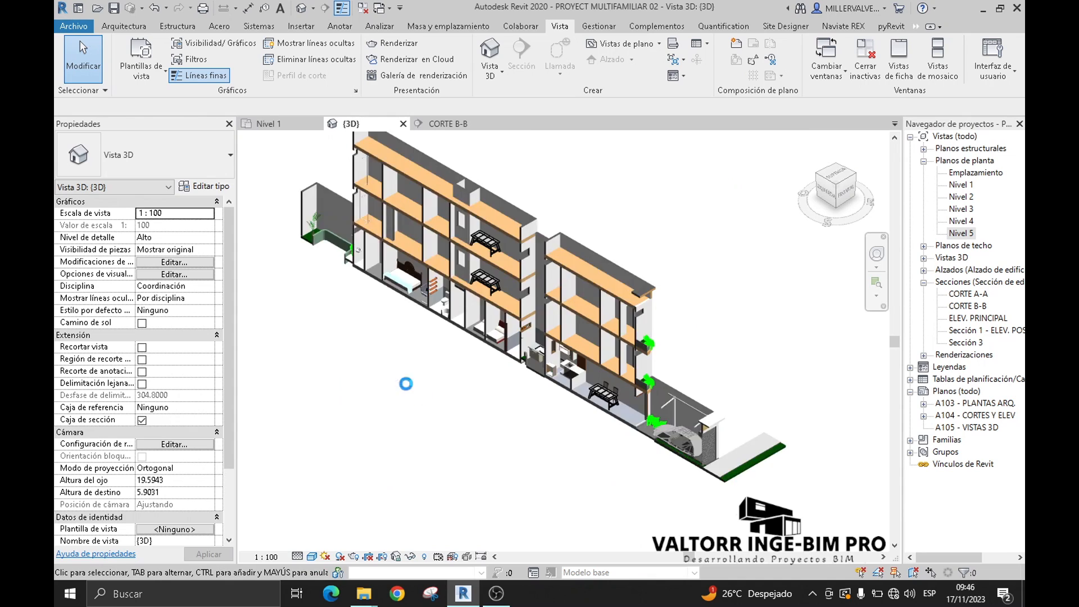
left_click(142, 420)
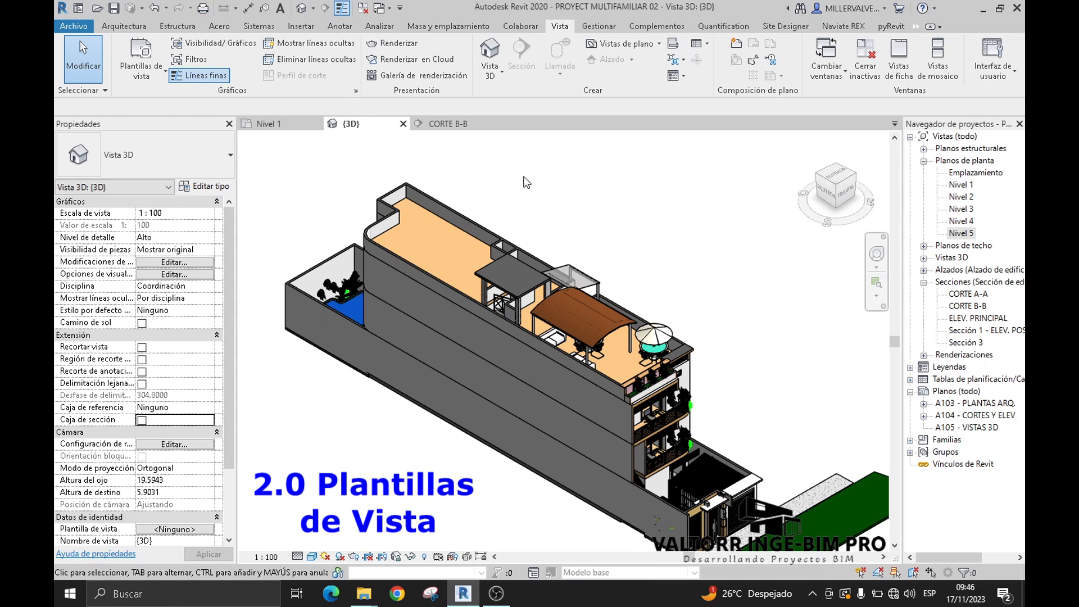
Step: Review the visibility/graphics overrides of section CORTE B-B, checking the cut settings of the Muros and Suelos categories
left_click(450, 128)
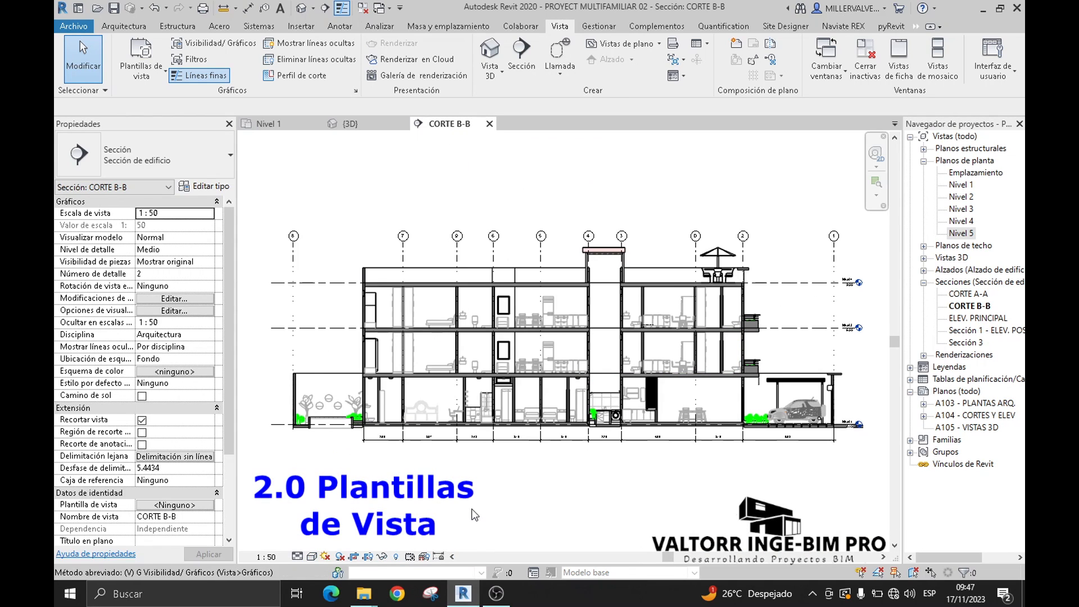
key("v")
key("v")
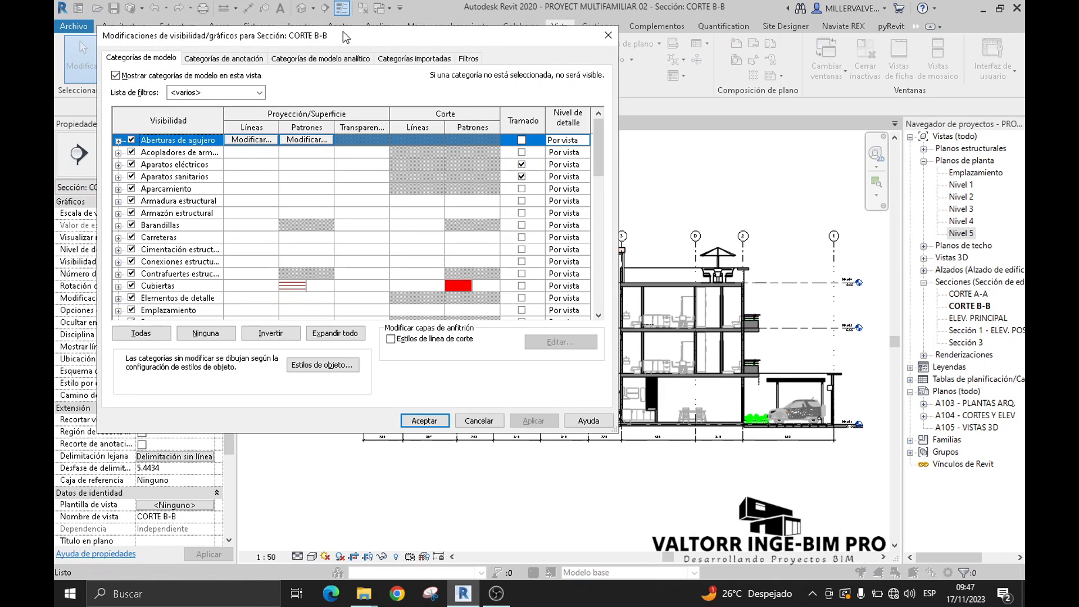
left_click_drag(319, 39, 286, 53)
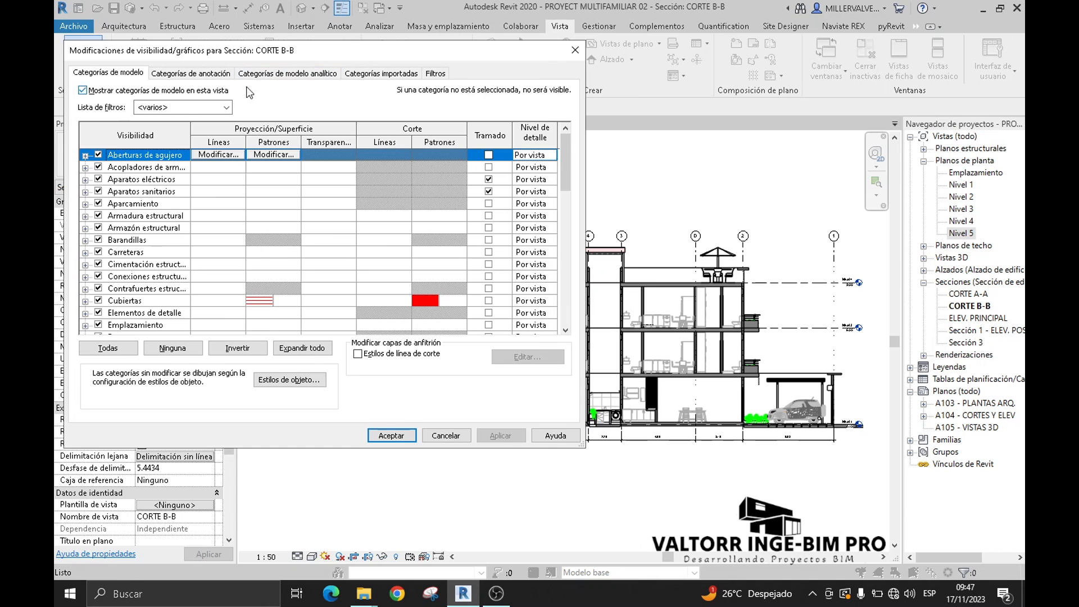
scroll(411, 289, "down", 4)
scroll(412, 291, "up", 1)
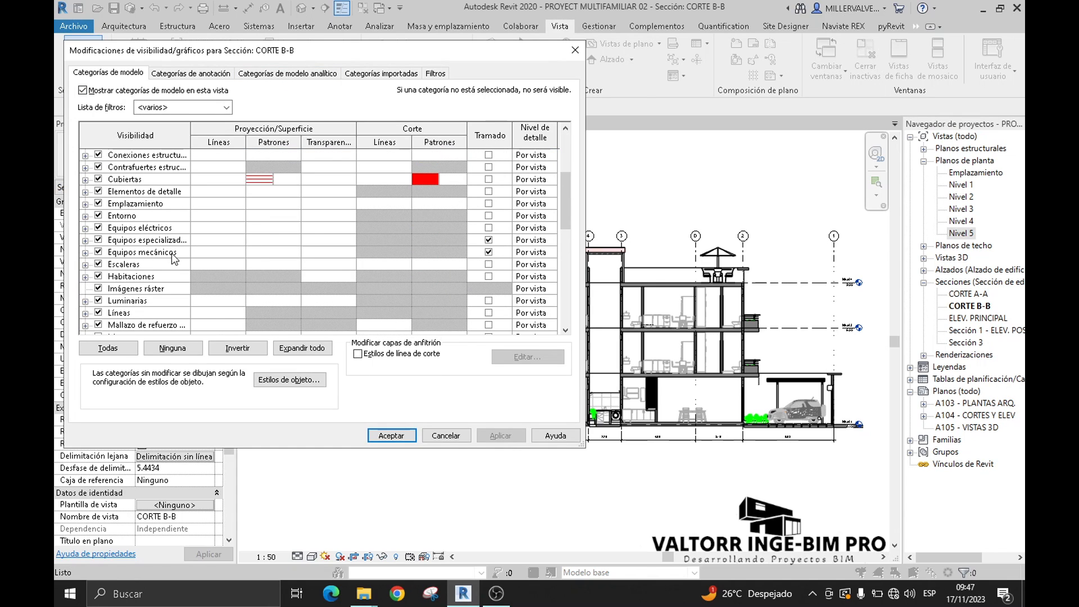
scroll(165, 258, "down", 3)
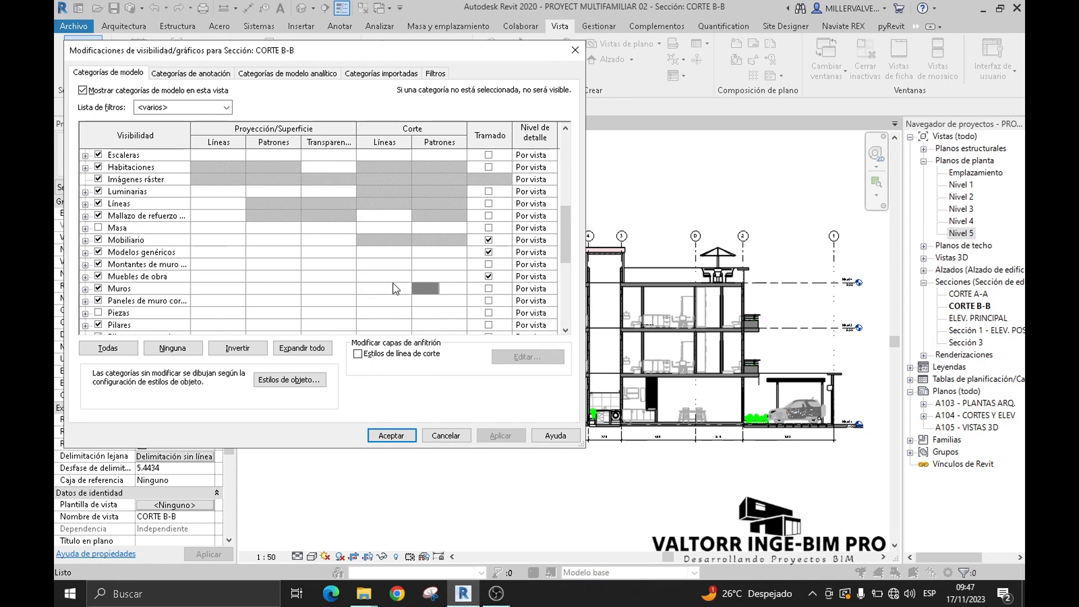
left_click(396, 288)
scroll(417, 295, "down", 3)
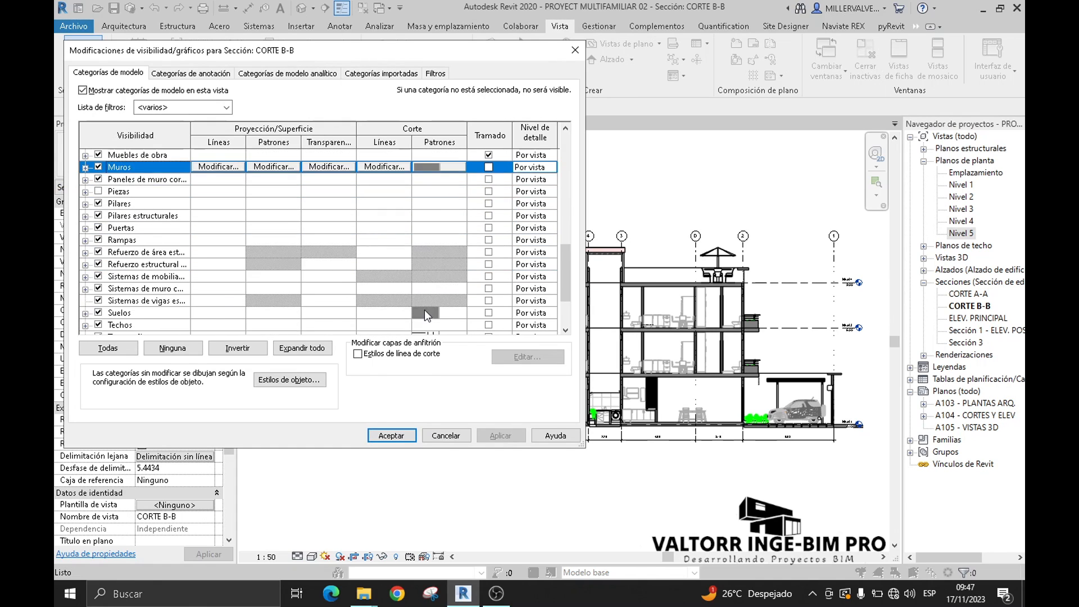
left_click(425, 313)
scroll(444, 301, "down", 2)
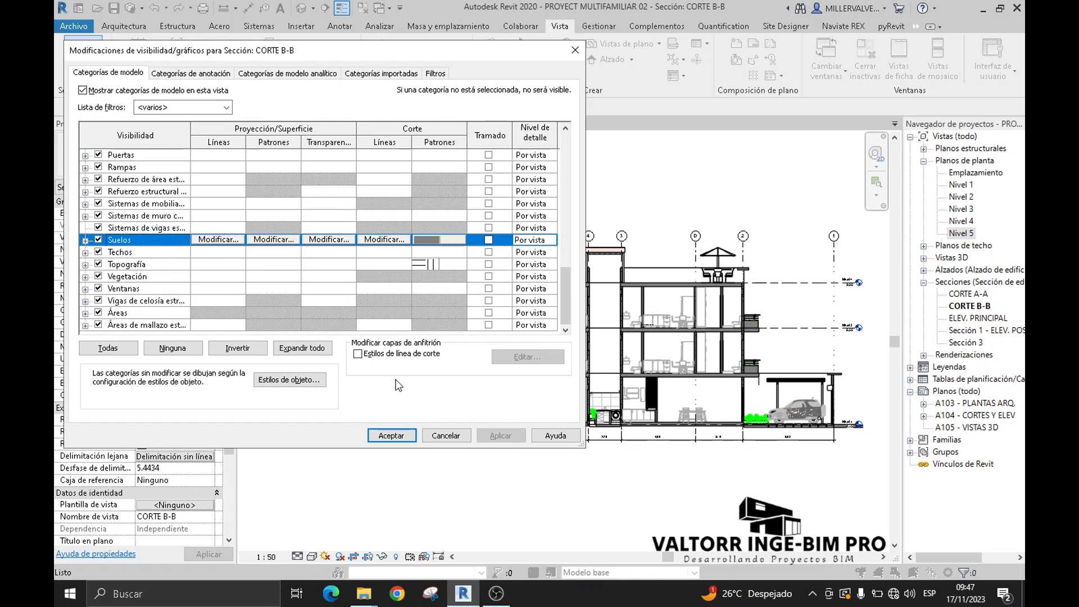
left_click(391, 436)
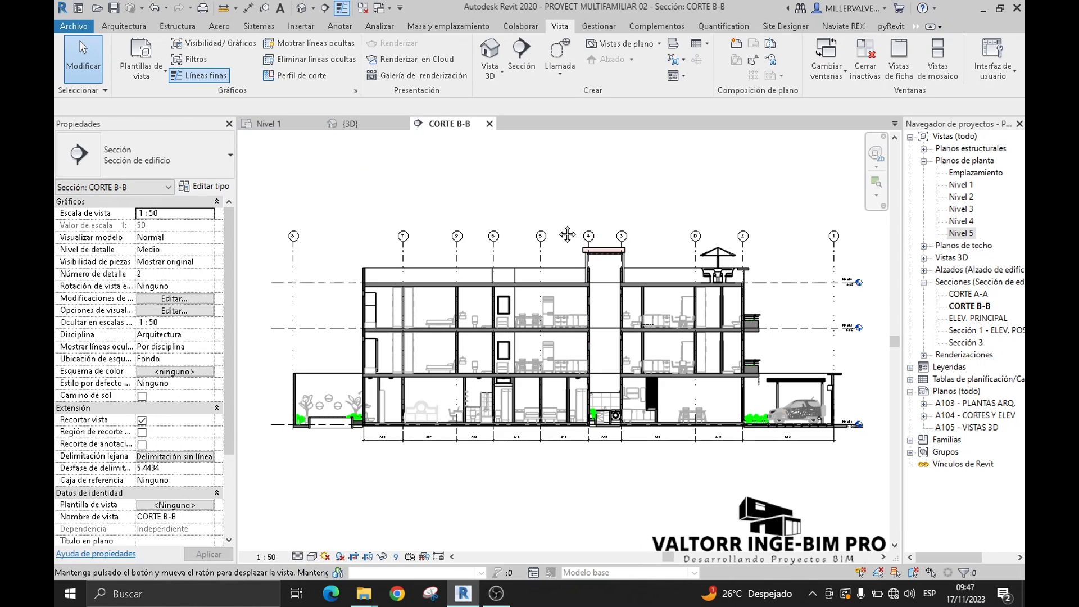
Step: Create a view template named VISTA CORTE 01 from the current section view CORTE B-B
middle_click_drag(544, 227, 542, 225)
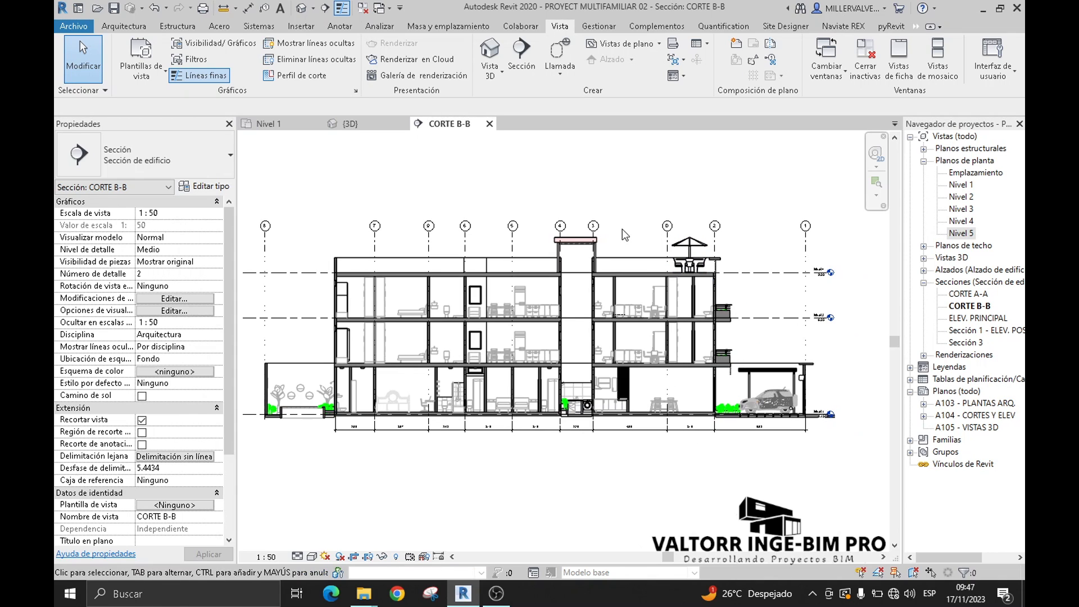
left_click(153, 77)
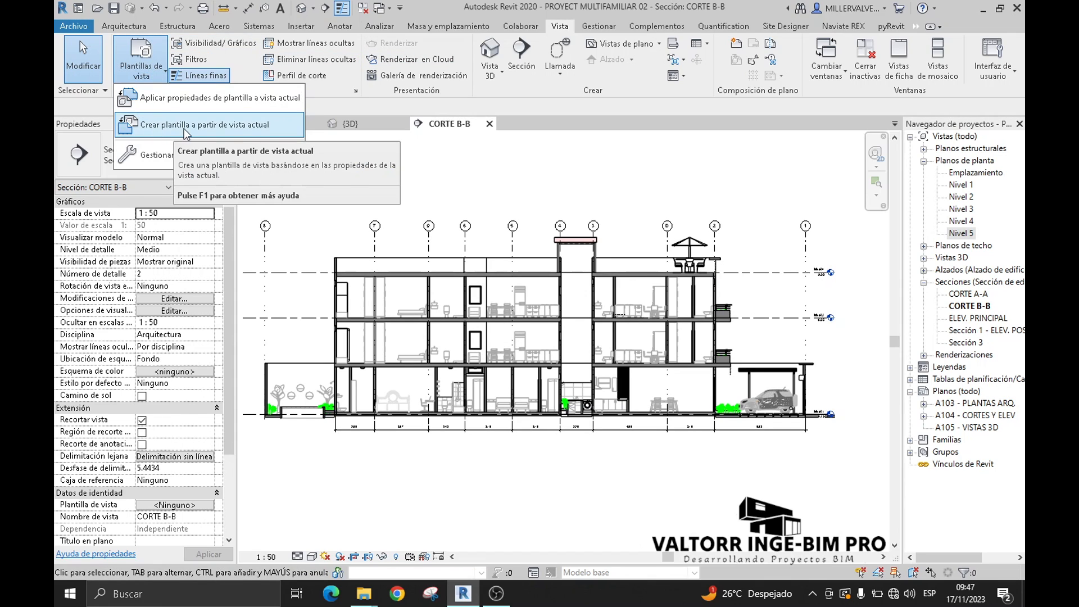
left_click(175, 126)
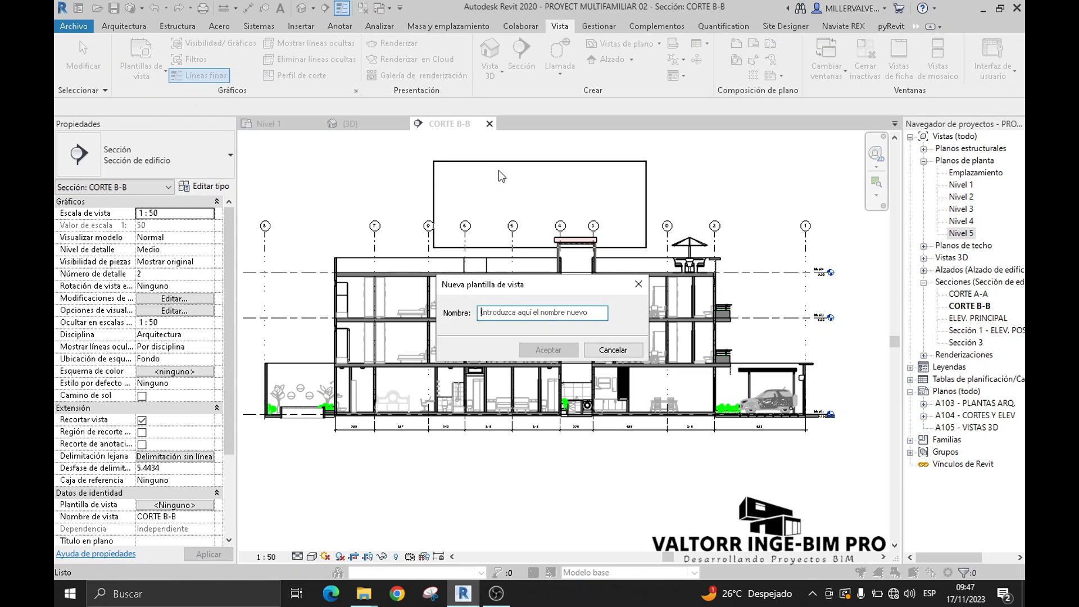
left_click_drag(501, 290, 498, 175)
type("VISTA CORTE 01")
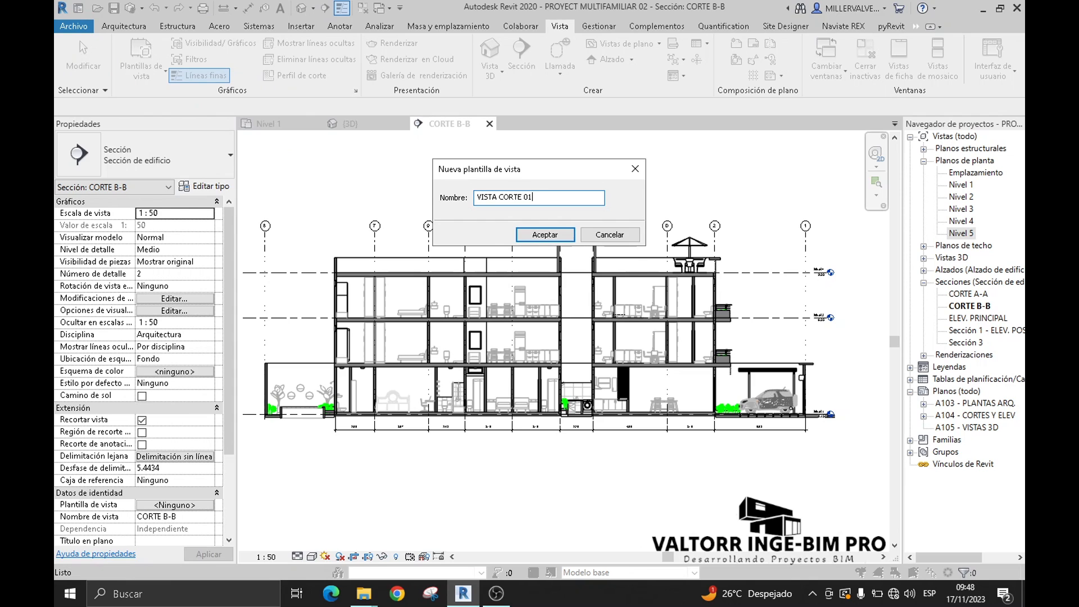
left_click(523, 233)
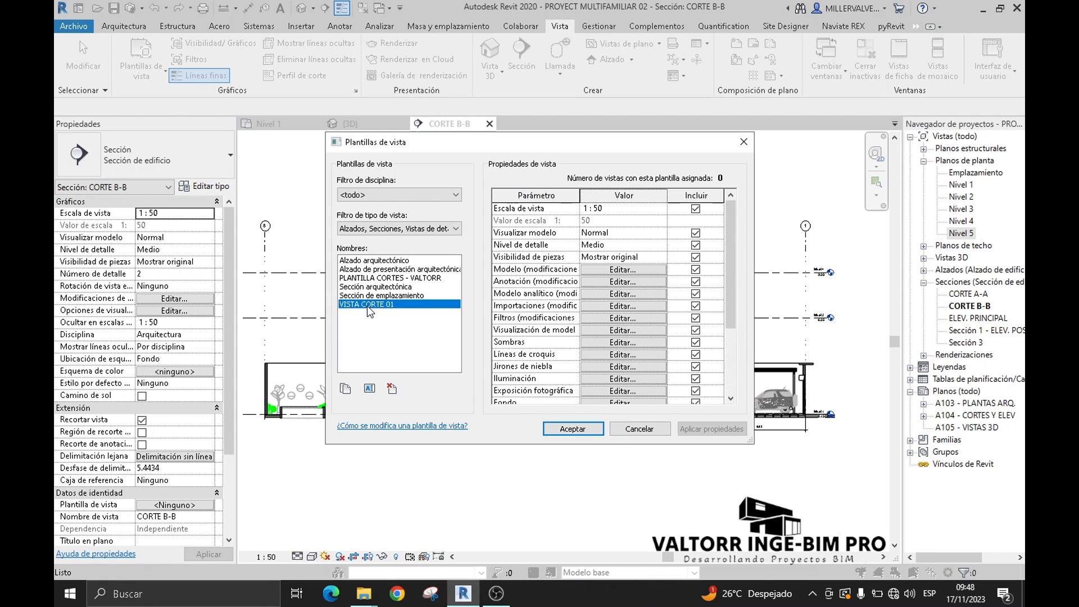
left_click(550, 429)
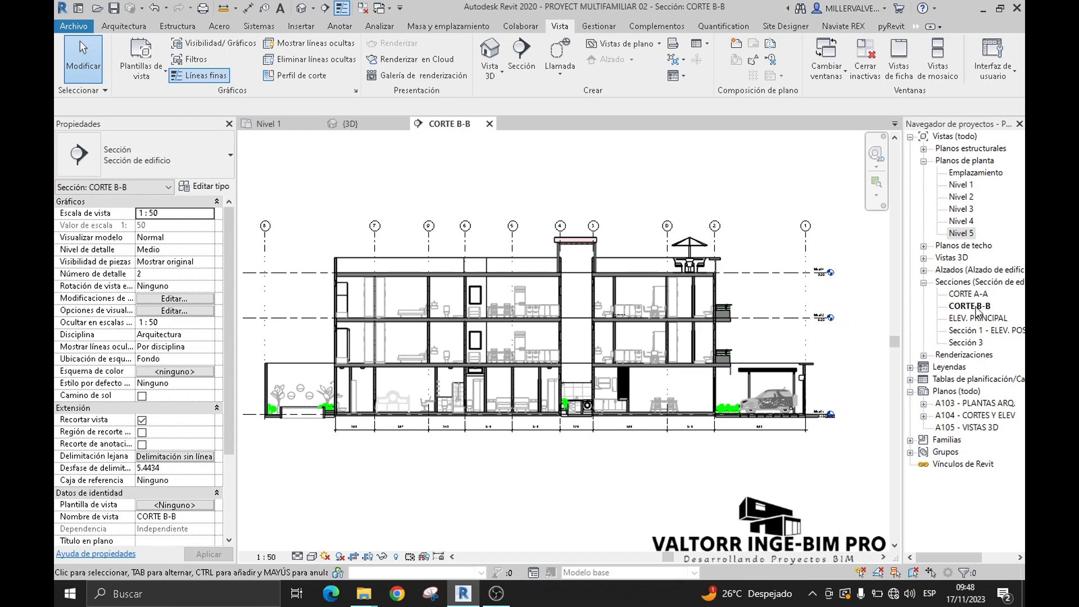
Step: Open section CORTE A-A and apply the view template VISTA CORTE 01 to it
double_click(975, 297)
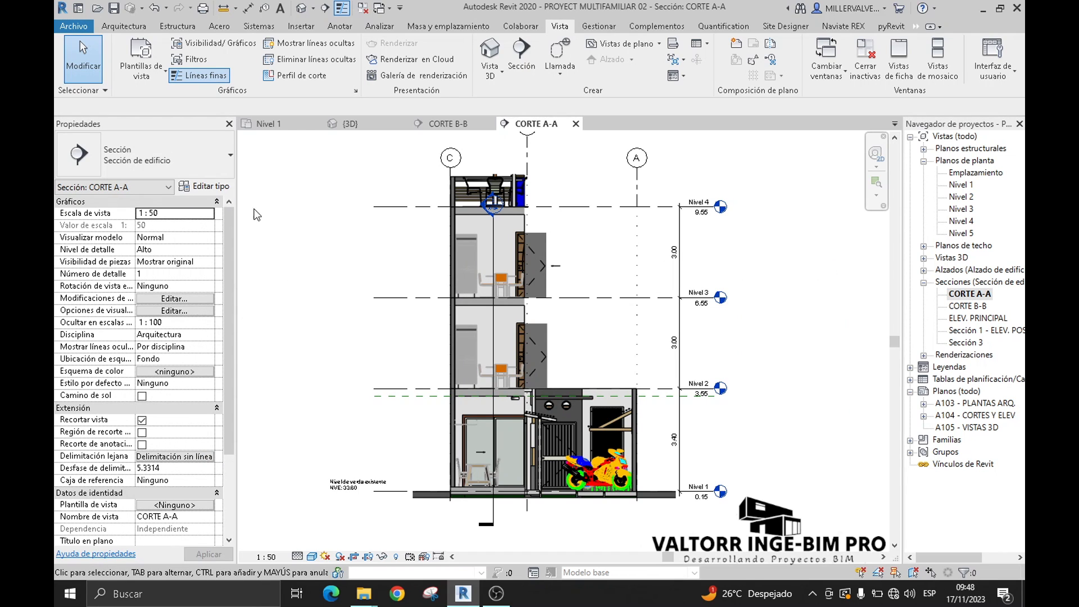
left_click(143, 79)
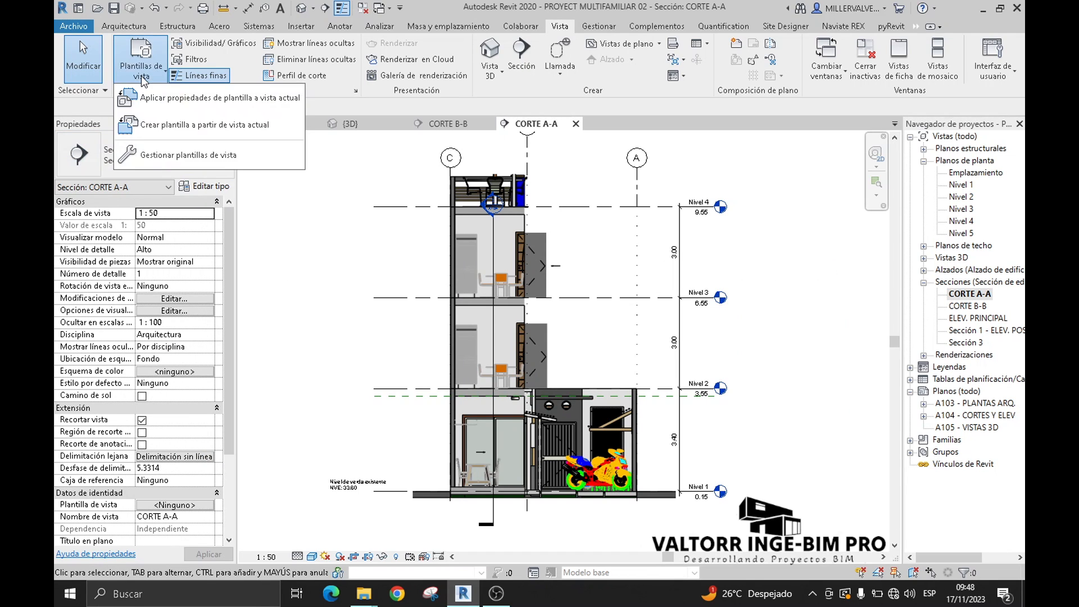
left_click(199, 105)
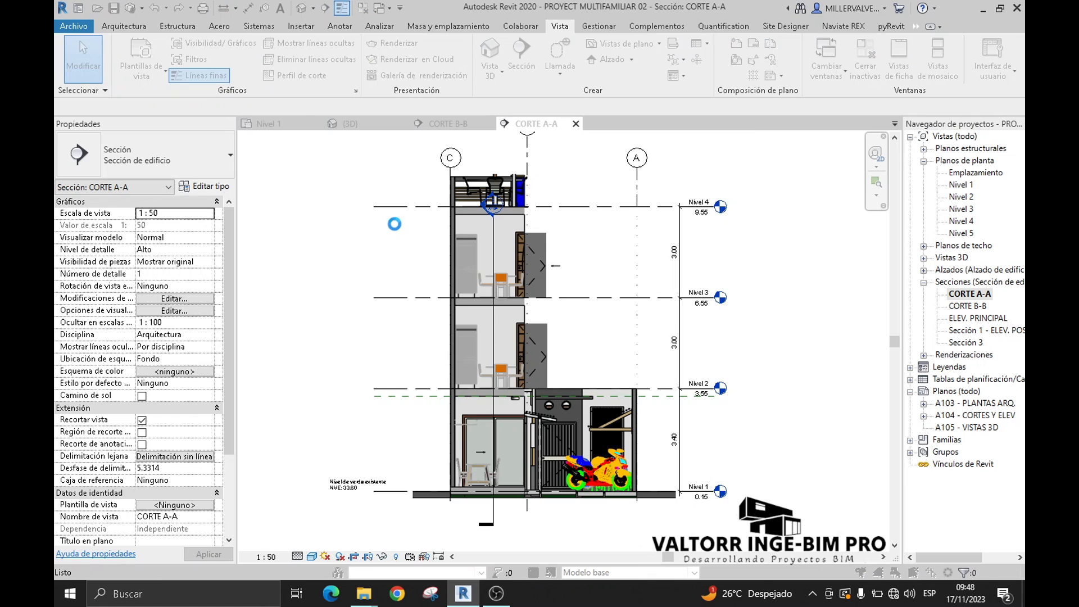
left_click(375, 305)
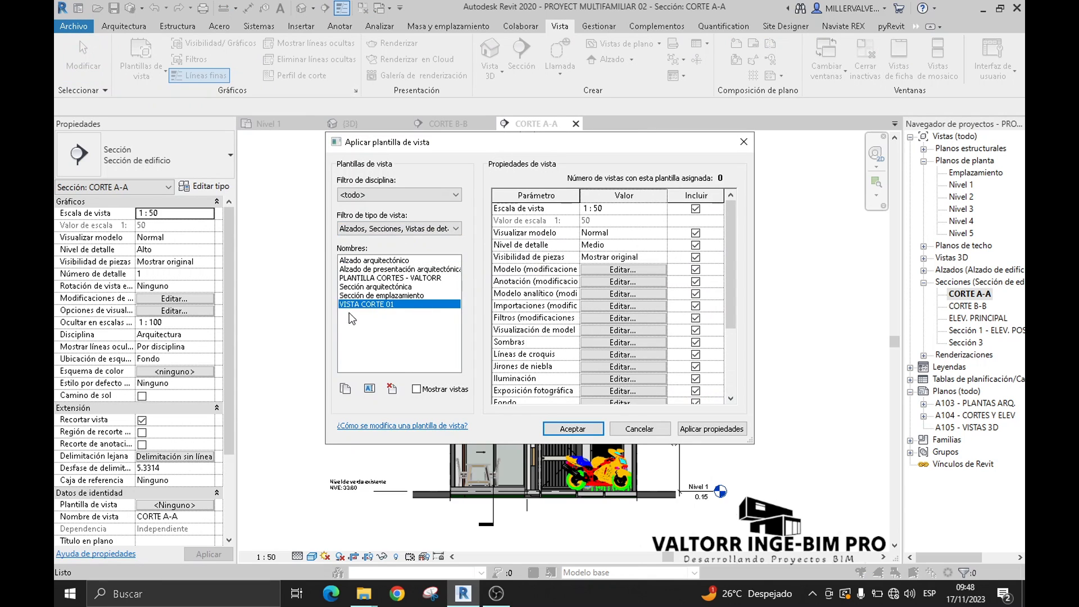
left_click(572, 429)
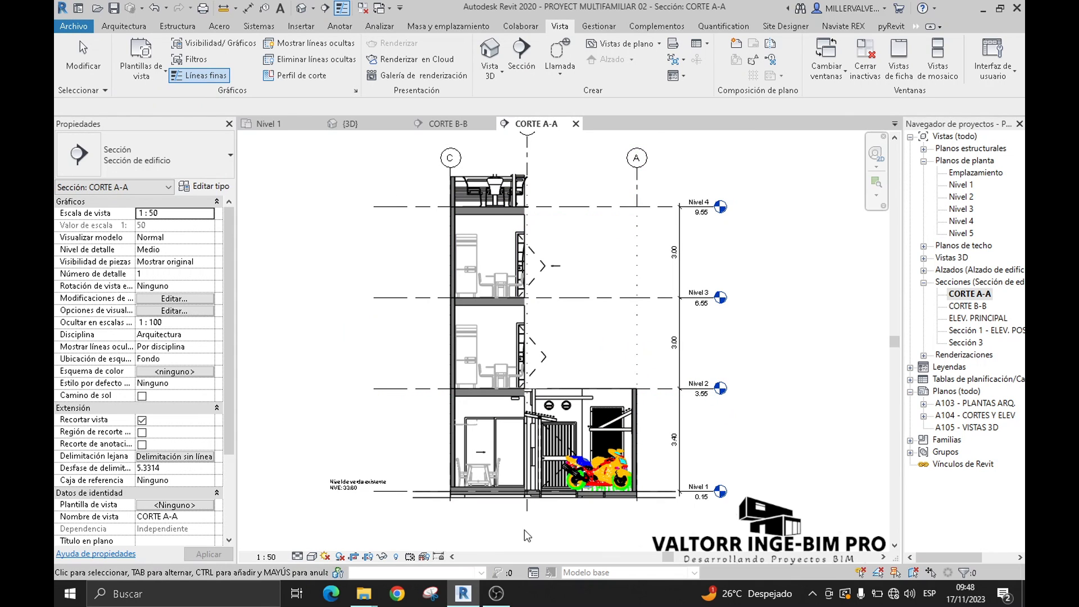
middle_click_drag(766, 462, 742, 468)
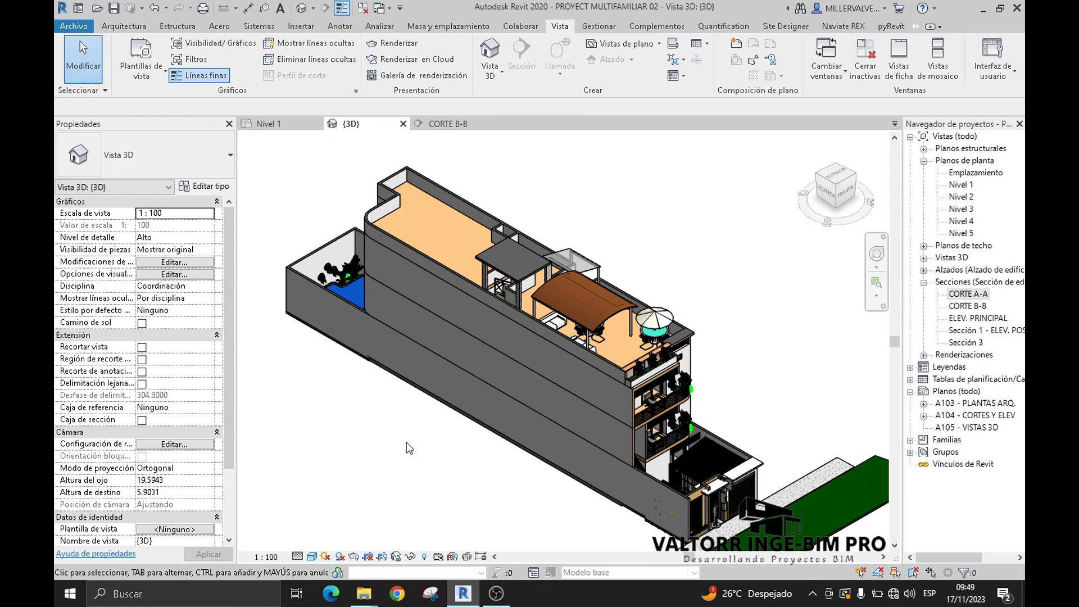
Step: Look at the keyboard shortcuts settings from the 3D view and close them without changes
key("k")
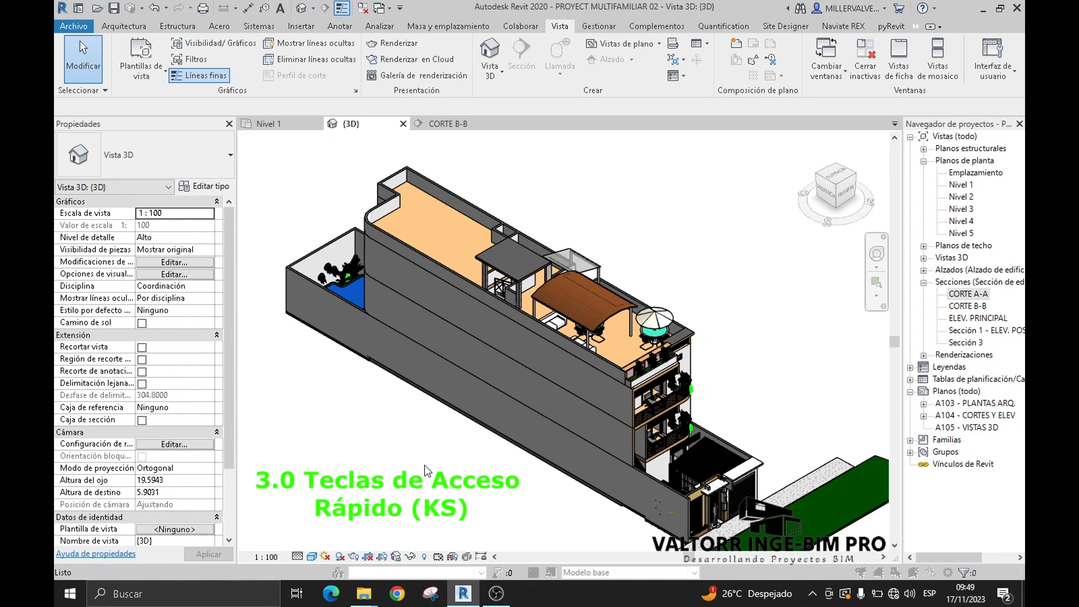
key("s")
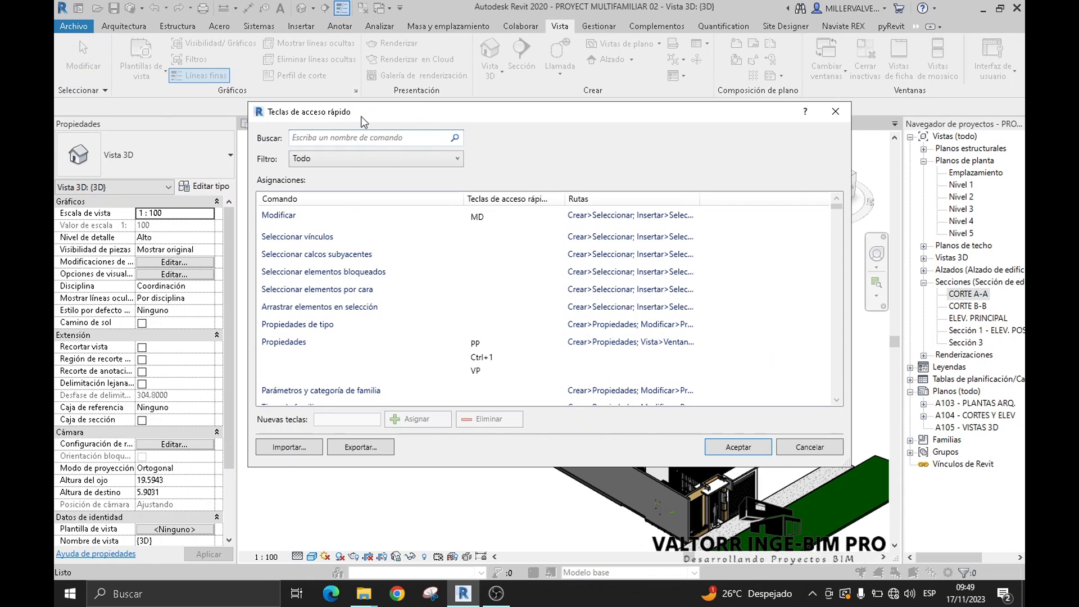
left_click(808, 452)
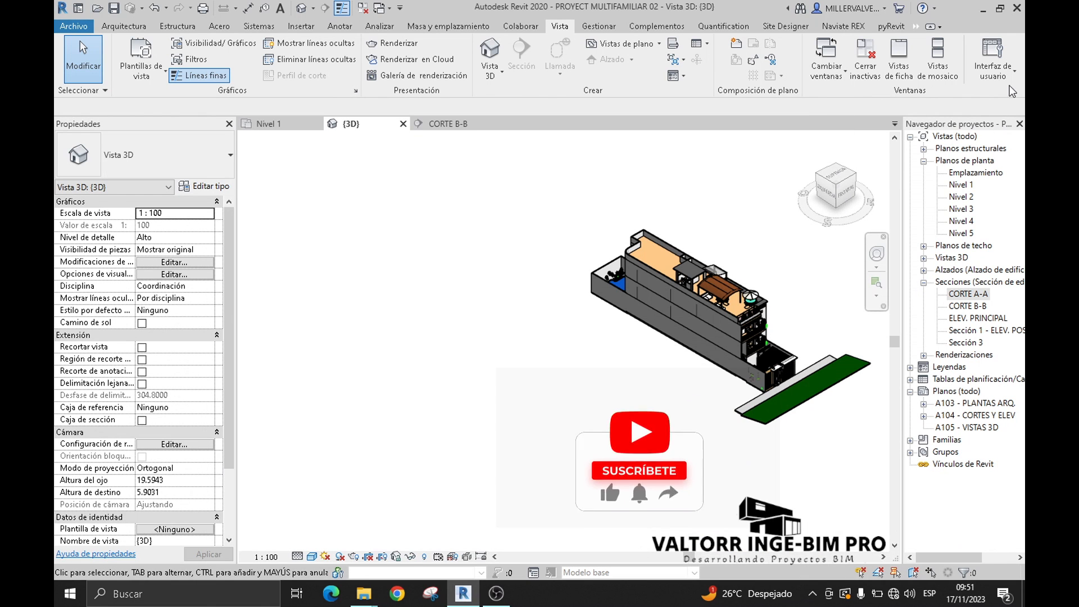
Step: Open the keyboard shortcuts settings, widening the list's shortcut column and sorting the commands by name
left_click(1014, 74)
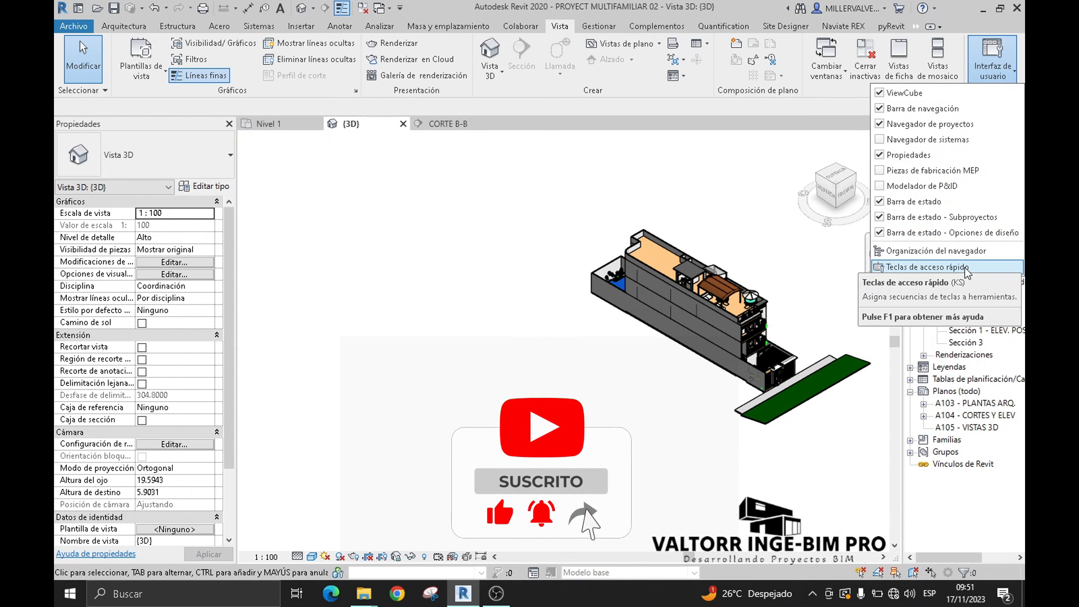
key("ctrl+1")
mouse_move(869, 284)
left_mouse_down("ctrl")
mouse_move(938, 326)
mouse_move(1002, 252)
left_mouse_up("ctrl")
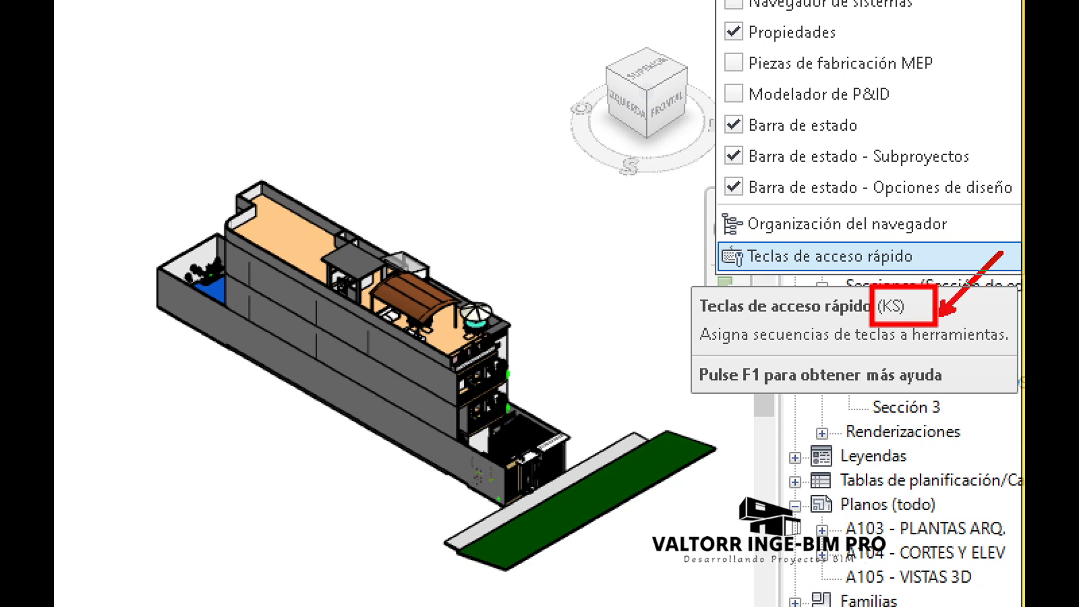
key("Escape")
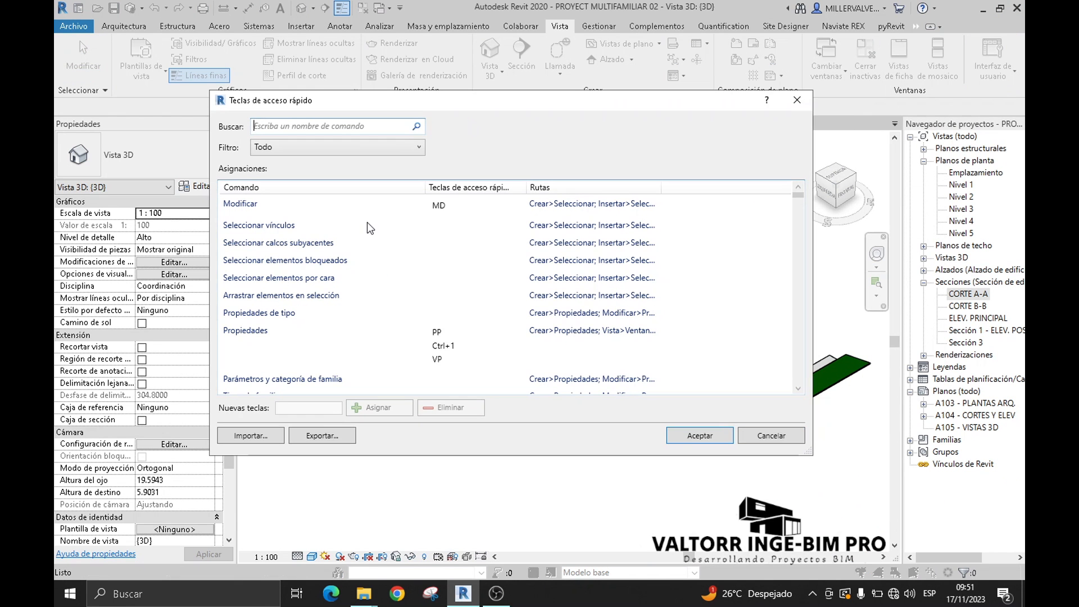
left_click_drag(525, 181, 577, 181)
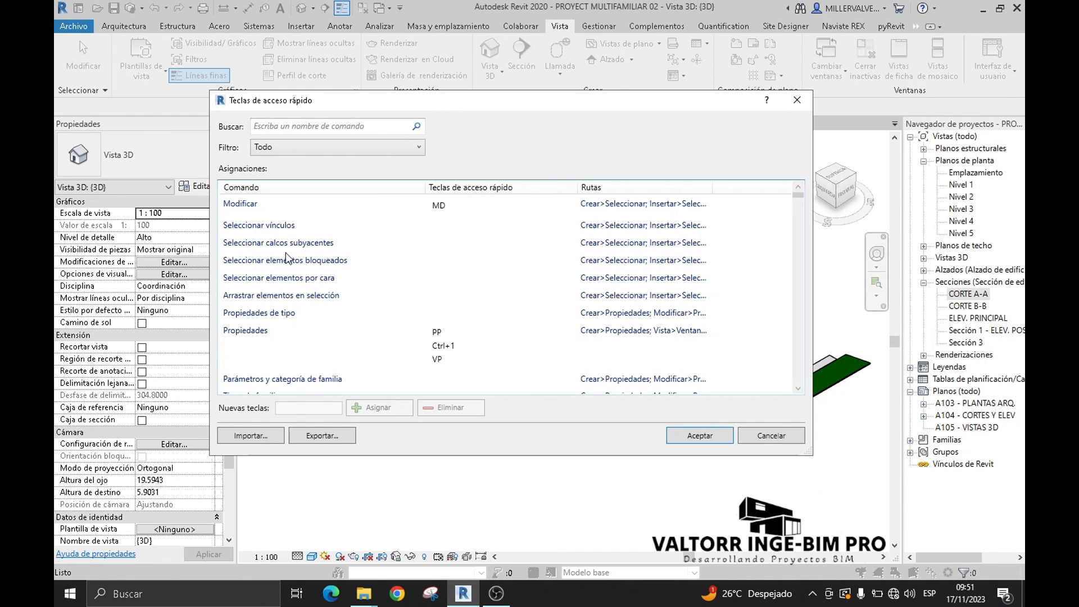
scroll(303, 282, "down", 1)
scroll(312, 259, "up", 1)
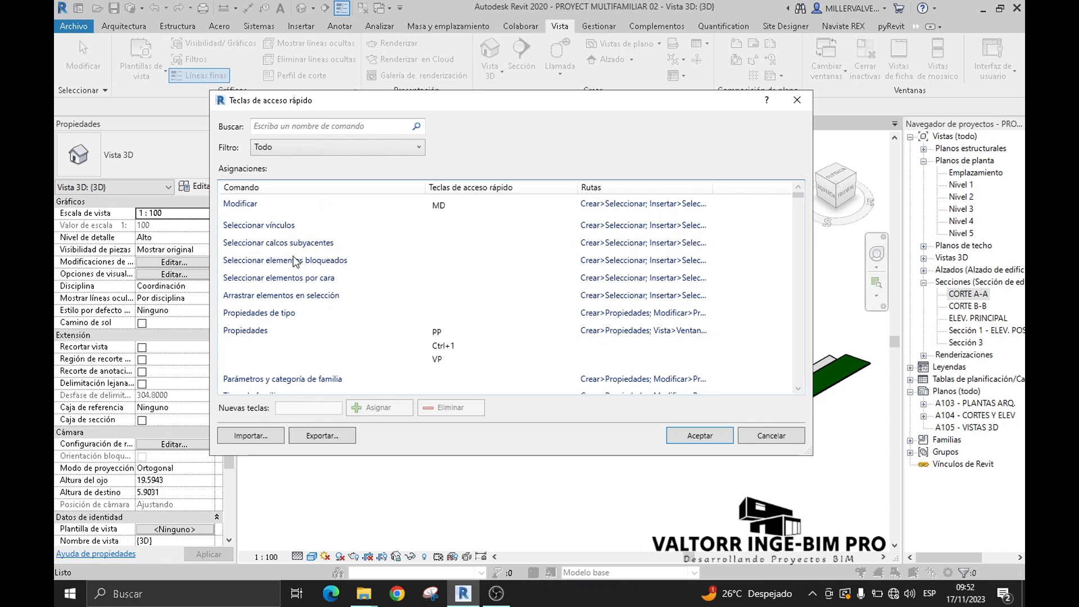
left_click(252, 188)
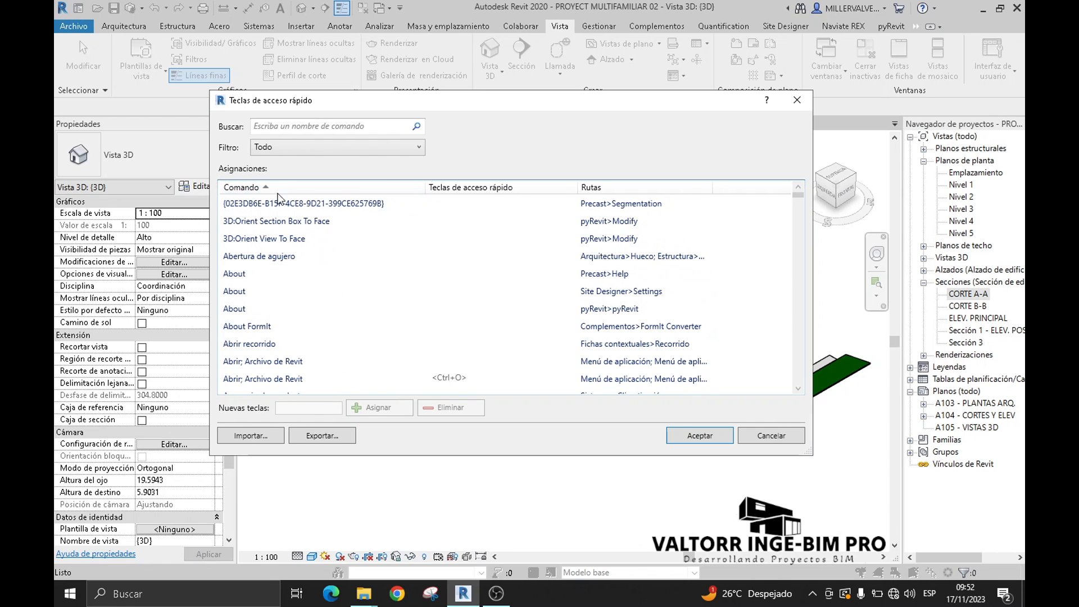
Step: Search the shortcut commands for 3D and assign the shortcut 3D to the default 3D view command
left_click(332, 126)
type("3D")
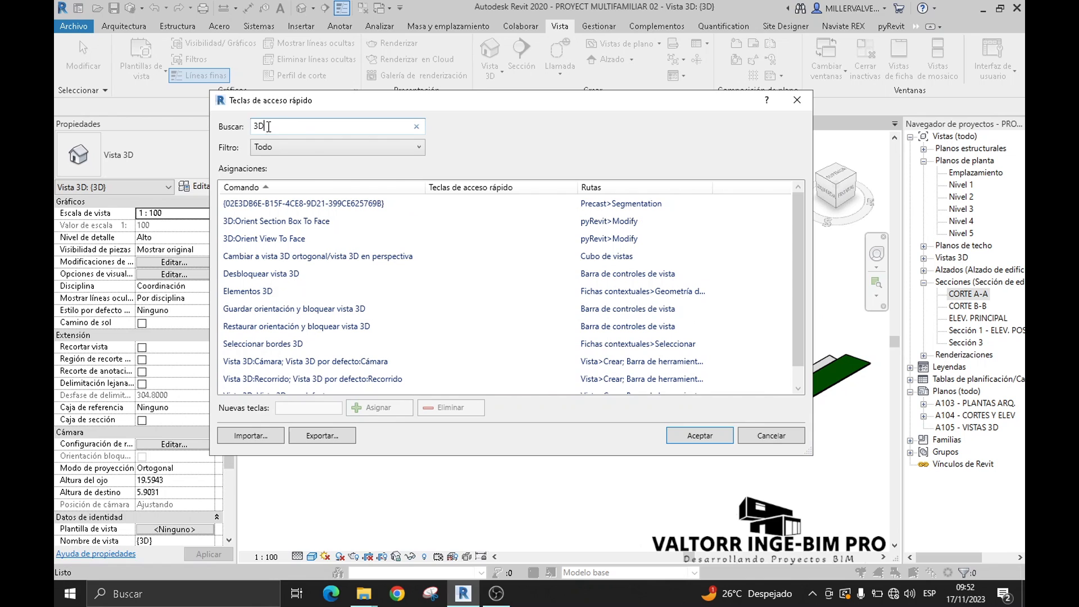
left_click(232, 374)
left_click_drag(220, 371, 352, 392, "ctrl")
key("Escape")
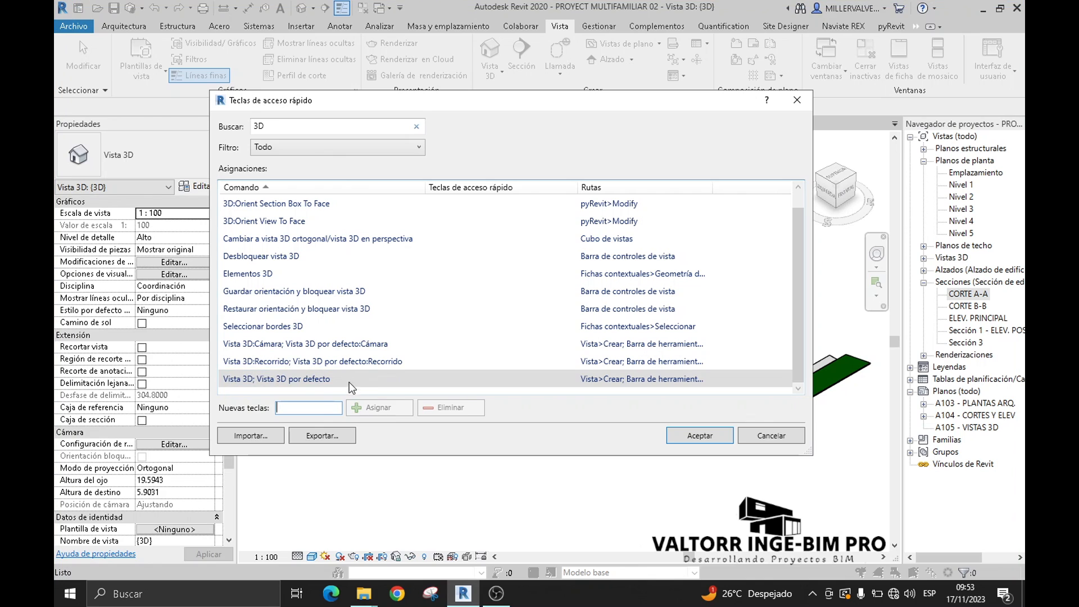
left_click(290, 407)
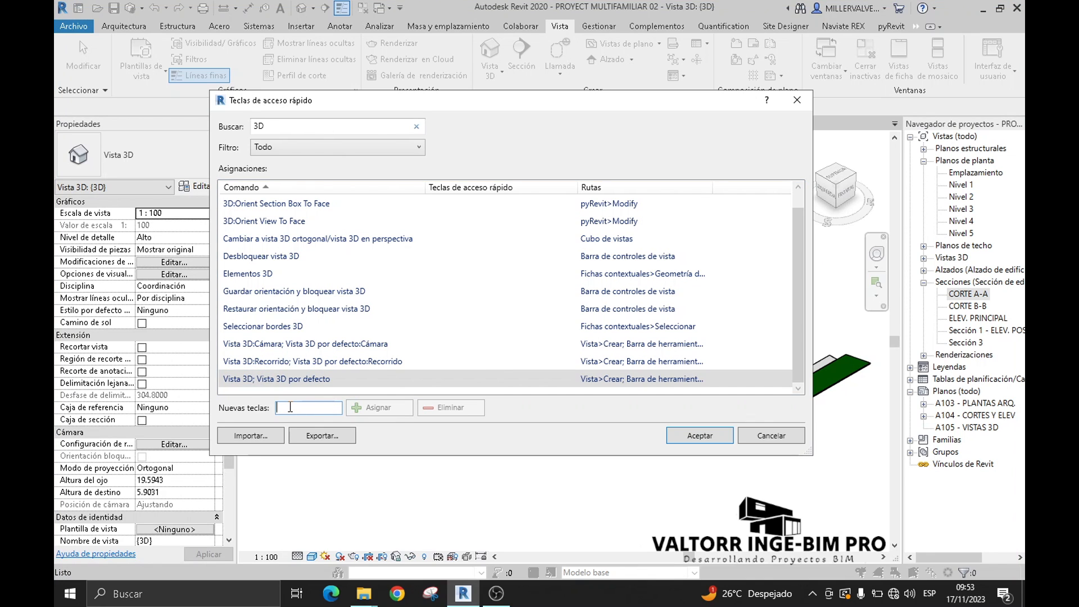
type("3D")
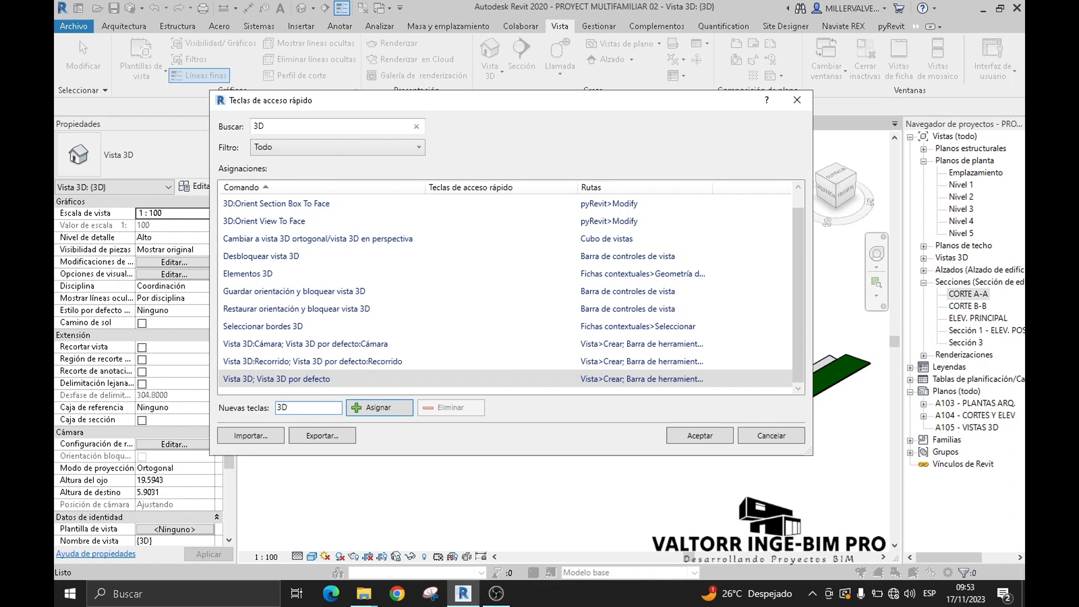
left_click(376, 407)
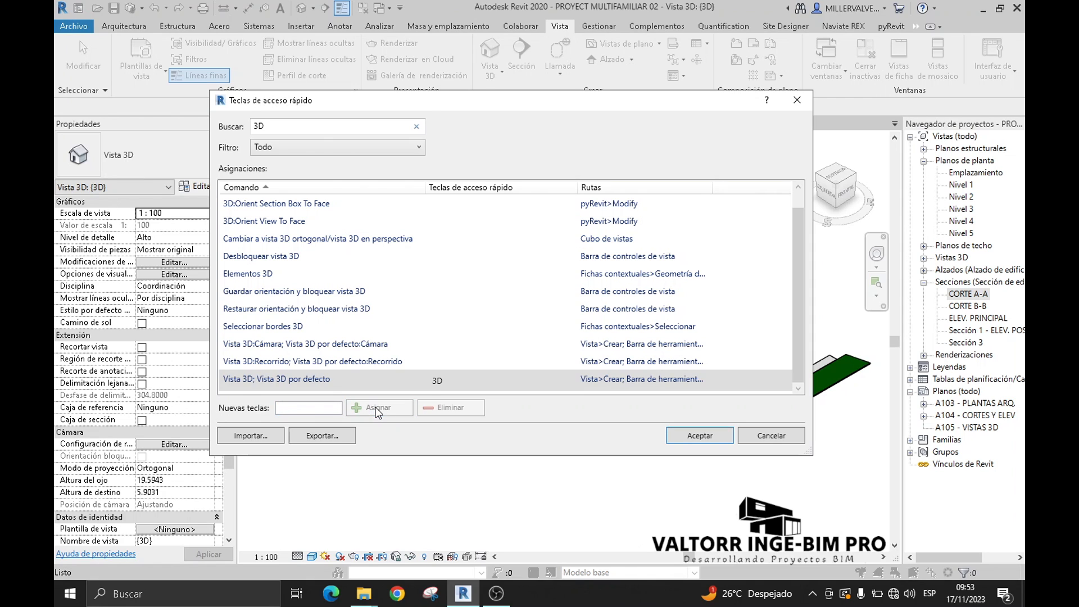
left_click(689, 442)
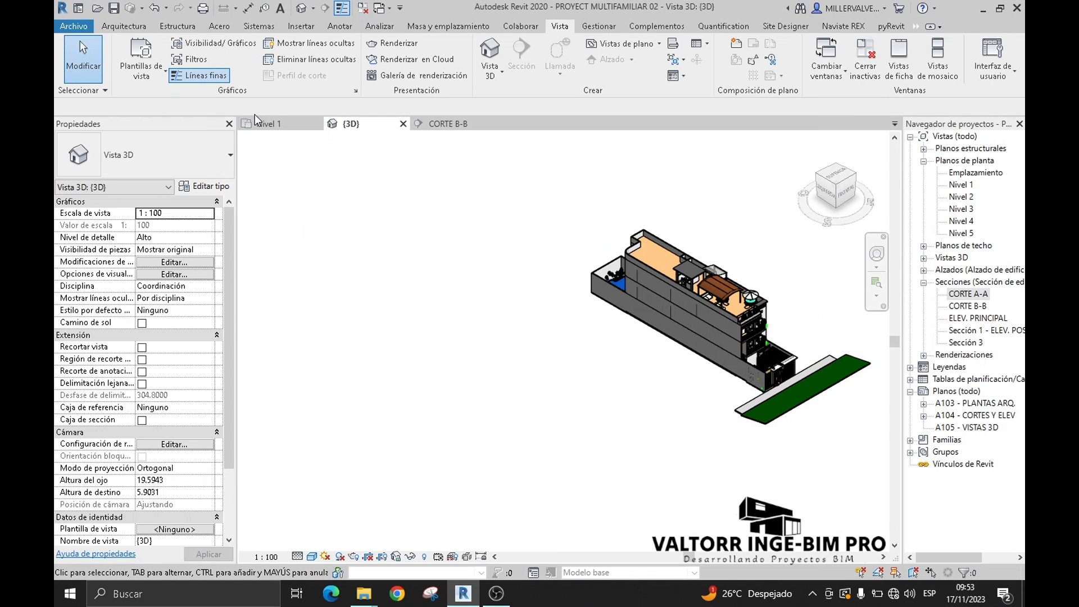
Step: Close the {3D} view and reopen it from section CORTE B-B with the custom 3D shortcut
left_click(403, 123)
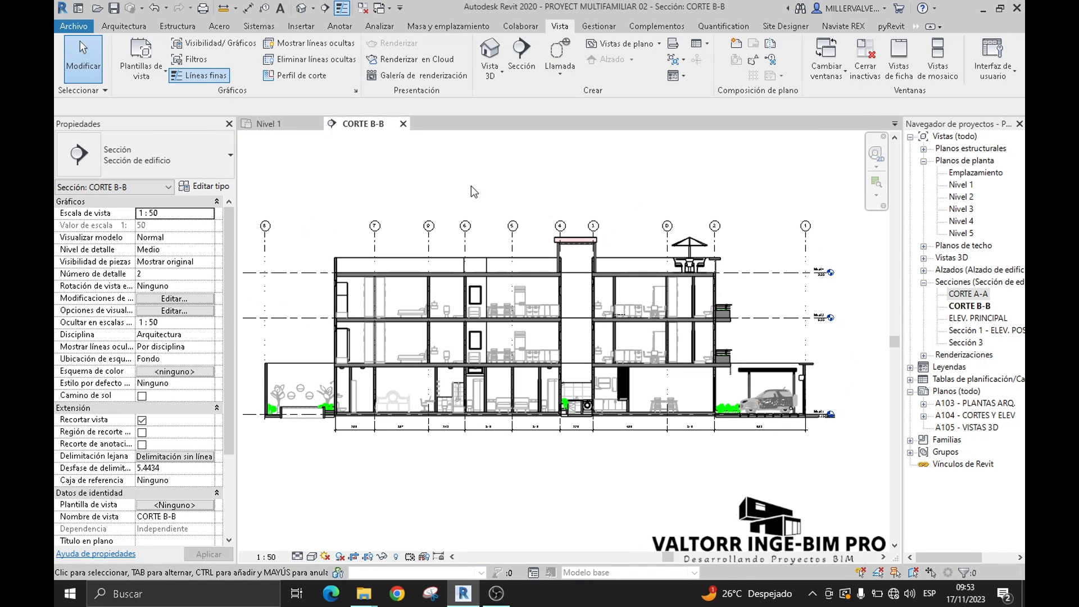
key("3")
key("d")
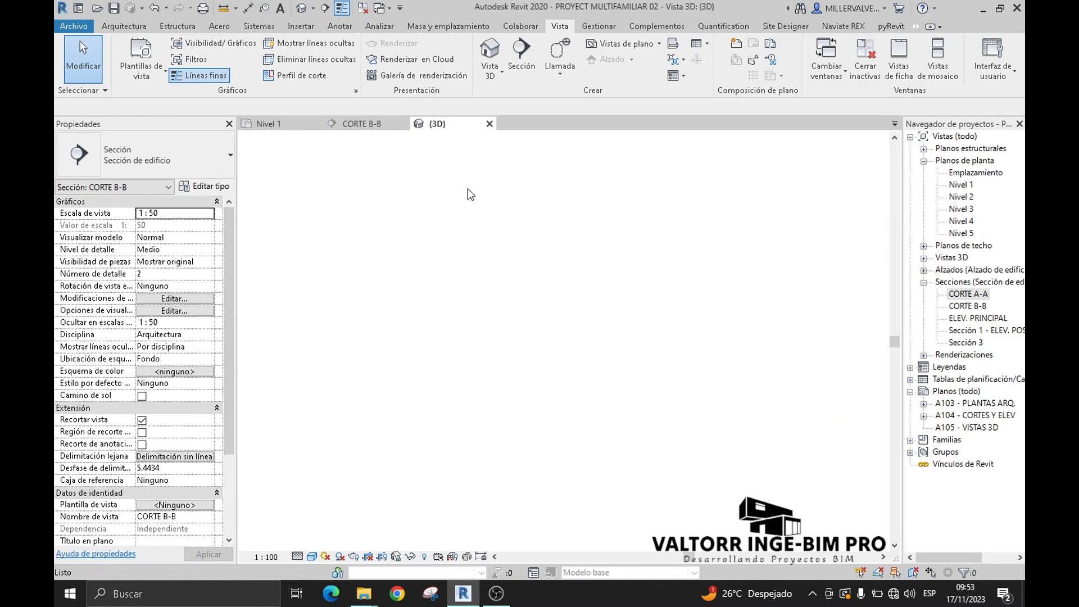
middle_click_drag(554, 239, 554, 239)
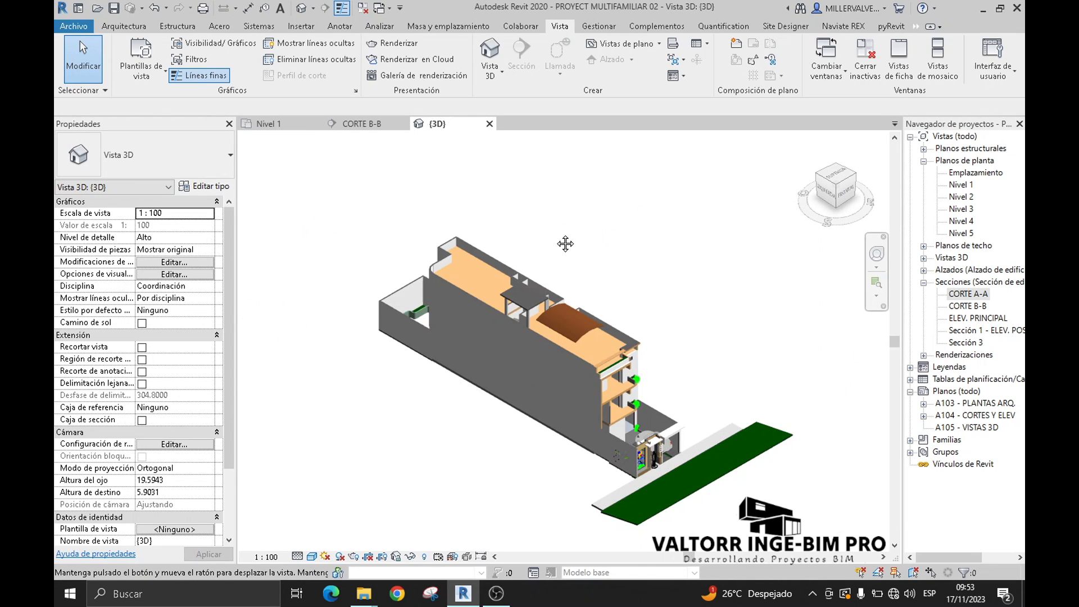
Step: Check the shortcut assigned to the default 3D view command in the keyboard shortcuts list
key("k")
key("s")
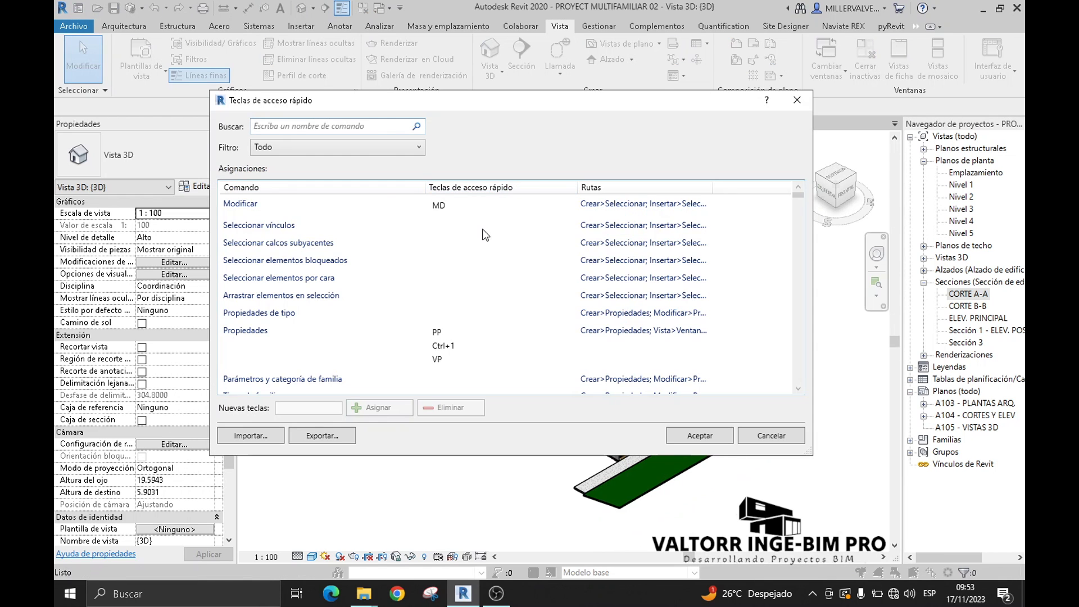
scroll(449, 283, "down", 8)
scroll(432, 309, "down", 15)
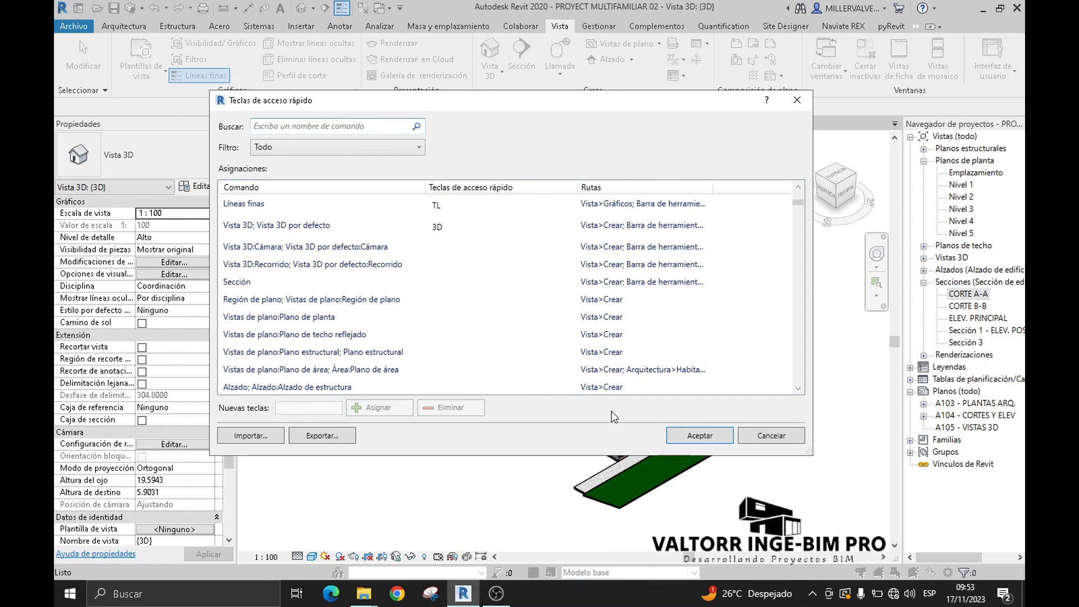
left_click(701, 435)
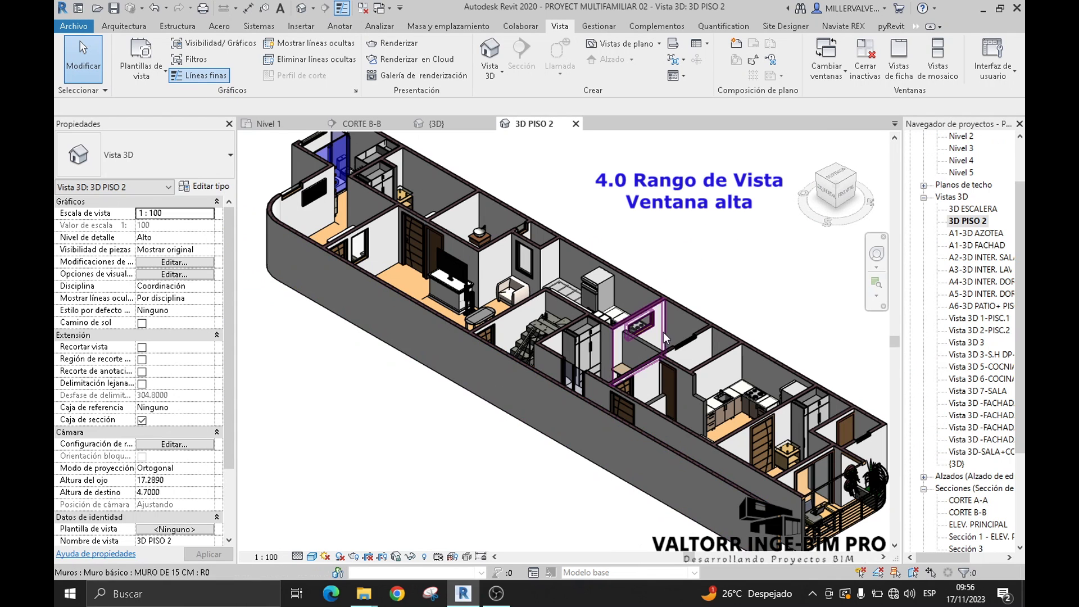
Step: Examine the high window in the kitchen wall beside the staircase in the 3D PISO 2 view
scroll(731, 286, "up", 4)
scroll(759, 276, "up", 1)
scroll(674, 245, "down", 1)
middle_click_drag(648, 243, 454, 398, "shift")
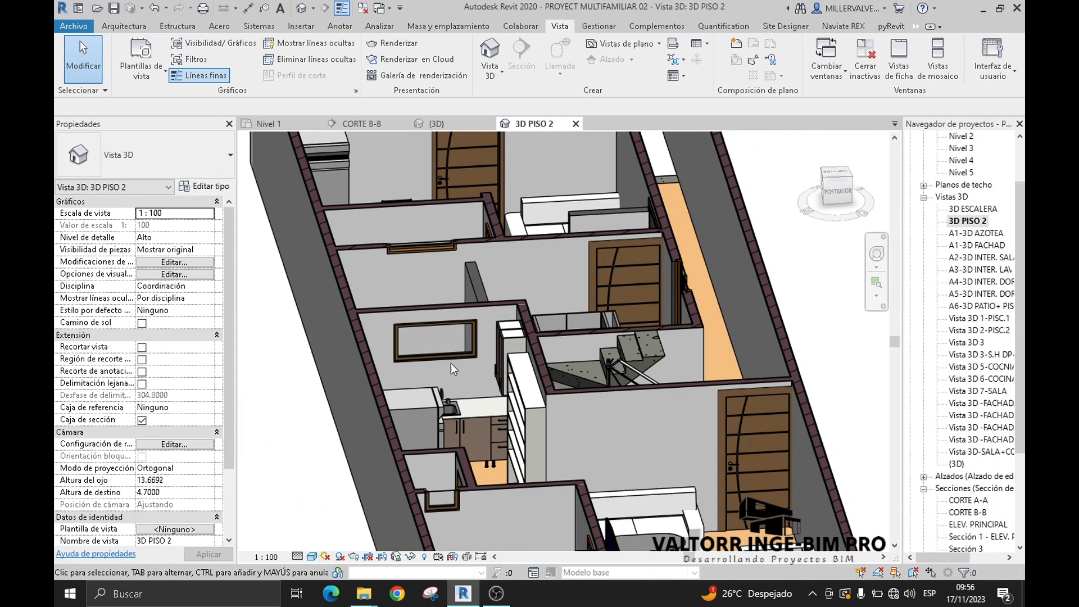
middle_click_drag(467, 382, 416, 438, "shift")
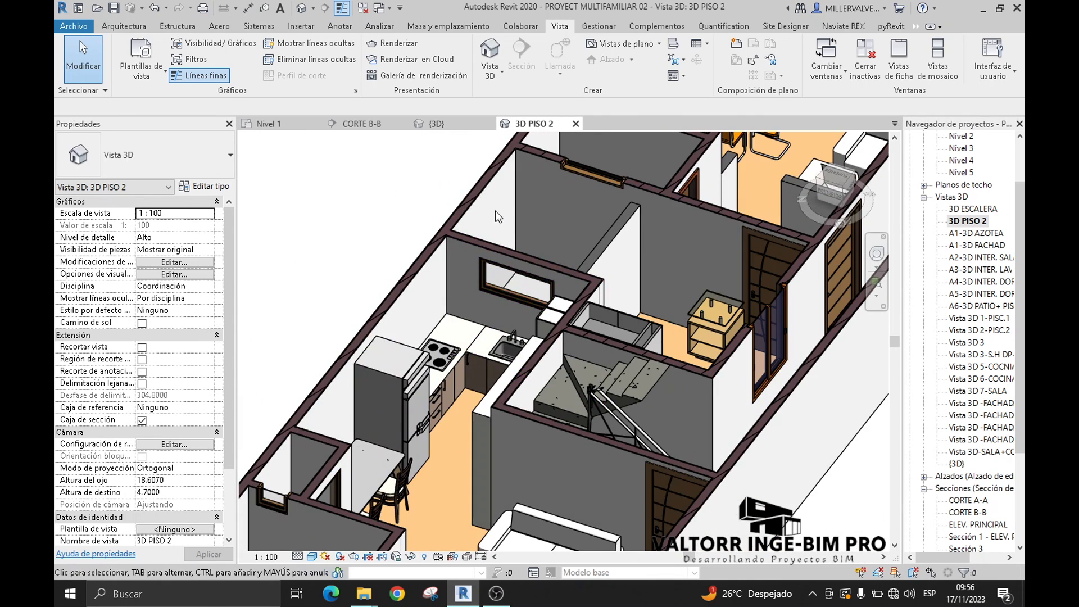
Step: Open the Nivel 2 floor plan and select the kitchen wall behind the sink, along grid 4
double_click(966, 139)
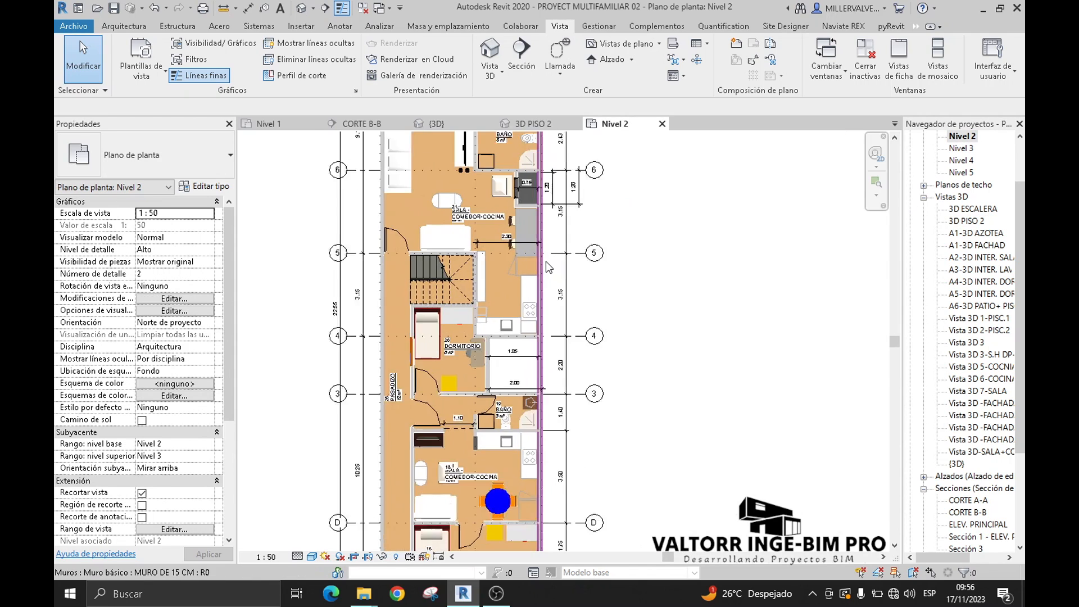
scroll(549, 268, "up", 3)
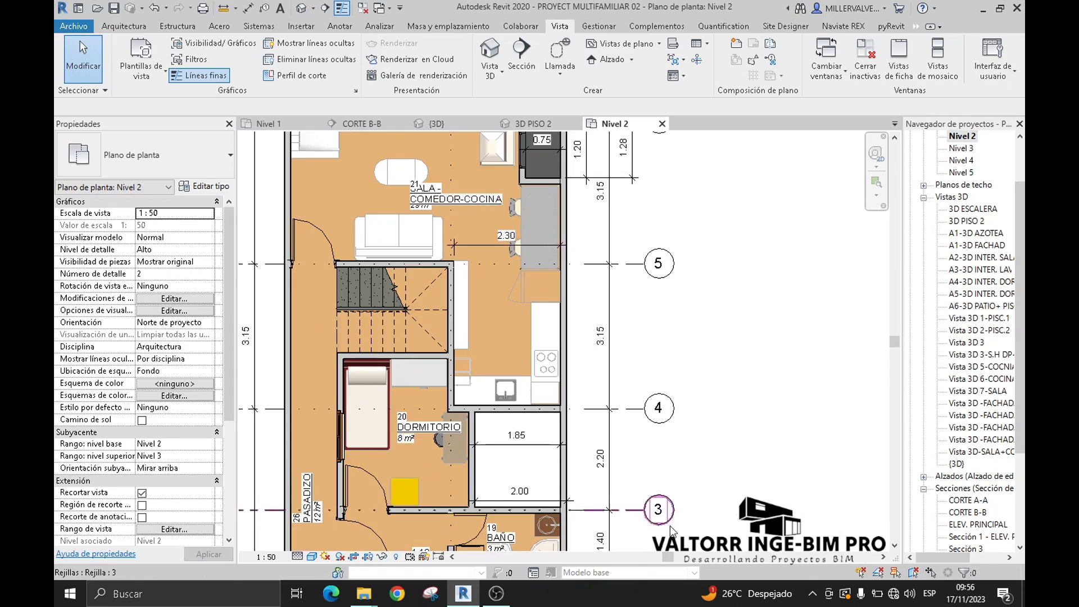
scroll(613, 470, "up", 2)
middle_click_drag(574, 424, 621, 424)
scroll(511, 382, "up", 4)
left_click(511, 373)
Step: Examine the selected wall and its high window in the 3D PISO 2 view, and return to the Nivel 2 plan
left_click(534, 122)
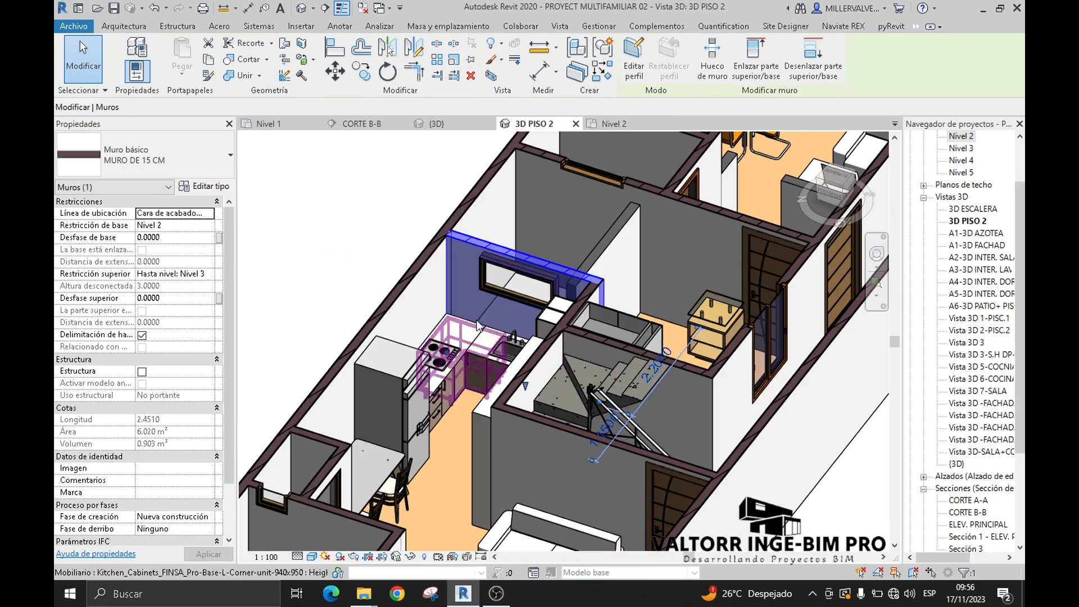
scroll(478, 325, "up", 4)
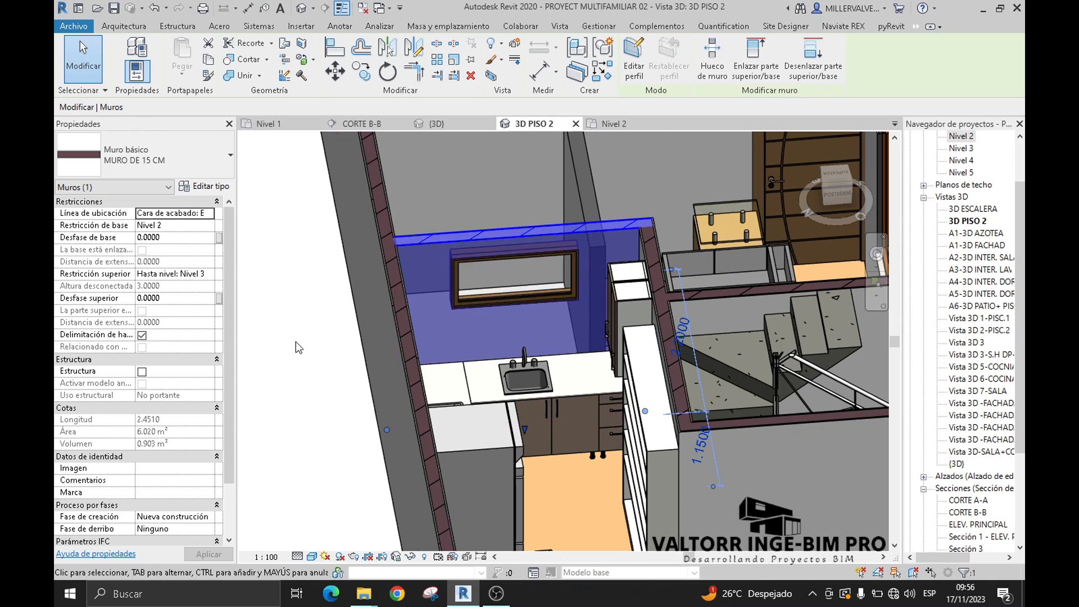
left_click(614, 123)
key("Escape")
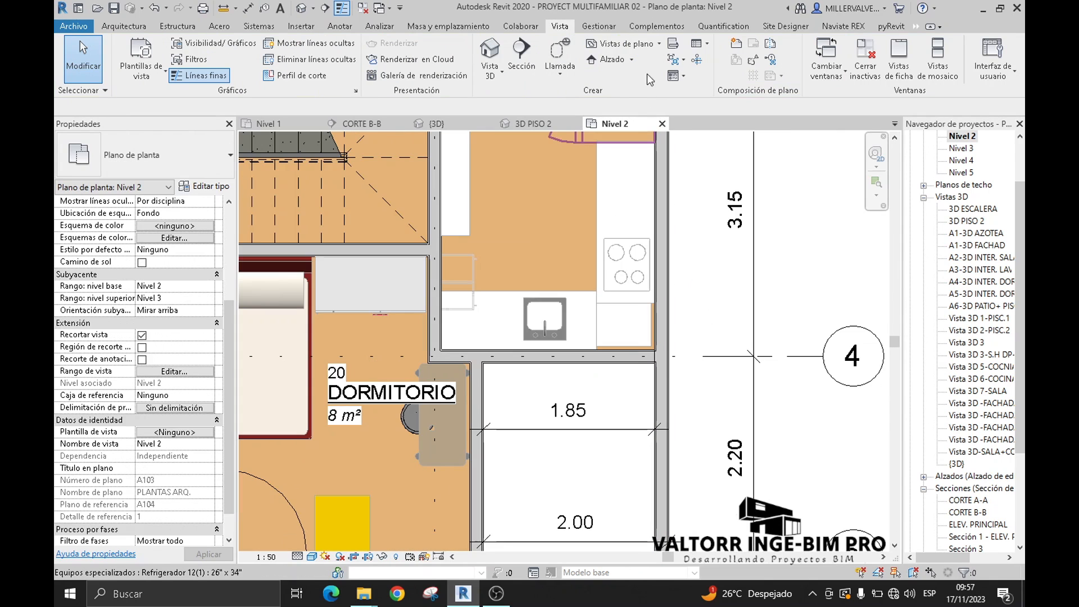
Step: Create a rectangular plan region around the kitchen wall along grid 4 in the Nivel 2 plan
left_click(659, 45)
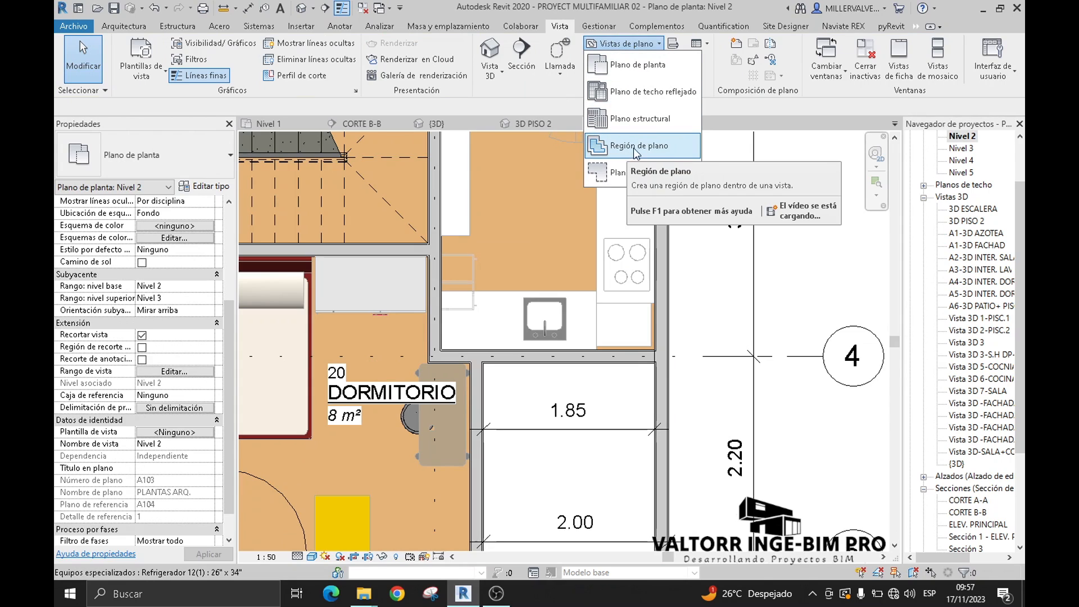
left_click(653, 147)
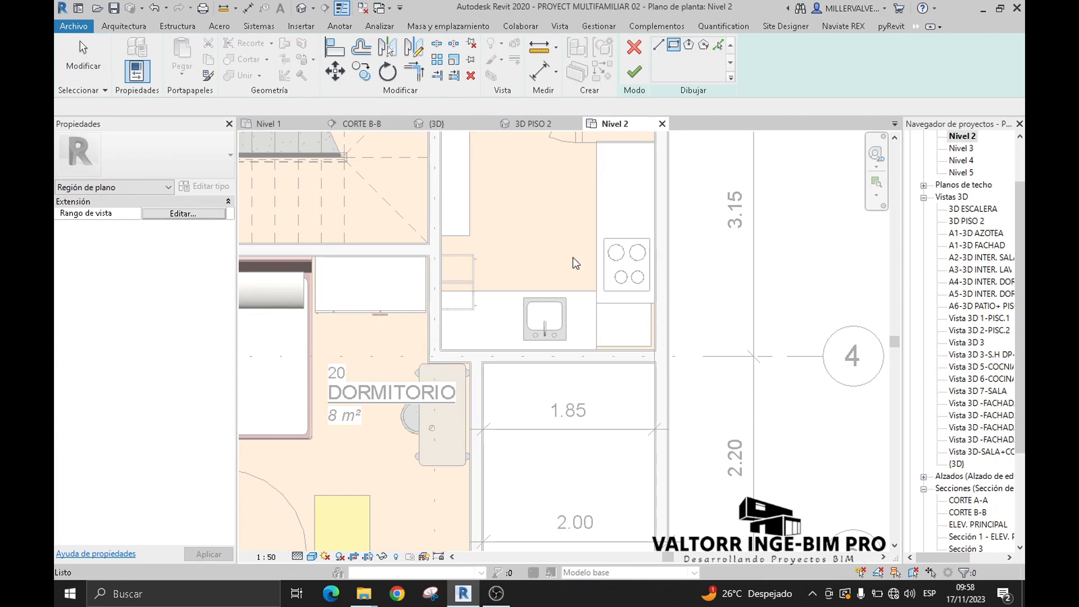
left_click(408, 326)
left_click(695, 381)
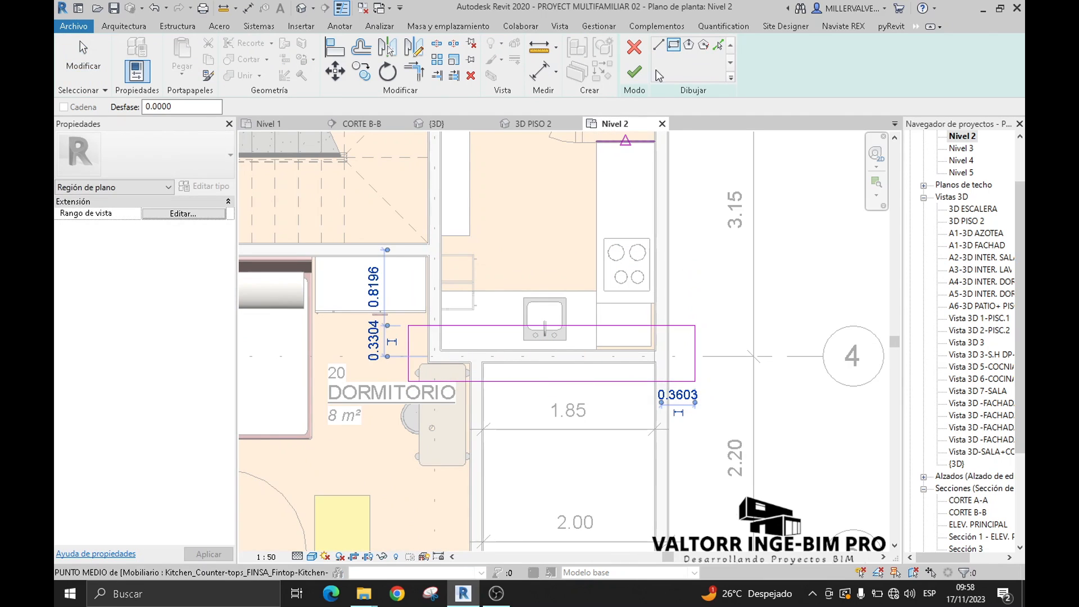
left_click(634, 71)
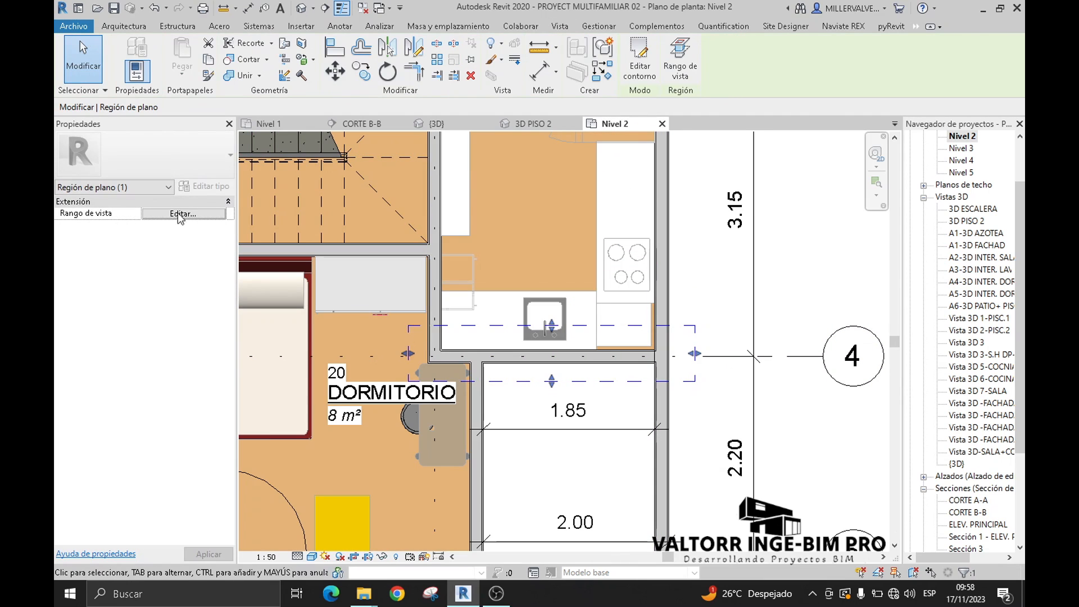
Step: Check the view range settings of the new plan region
left_click(173, 215)
left_click_drag(348, 157, 228, 166)
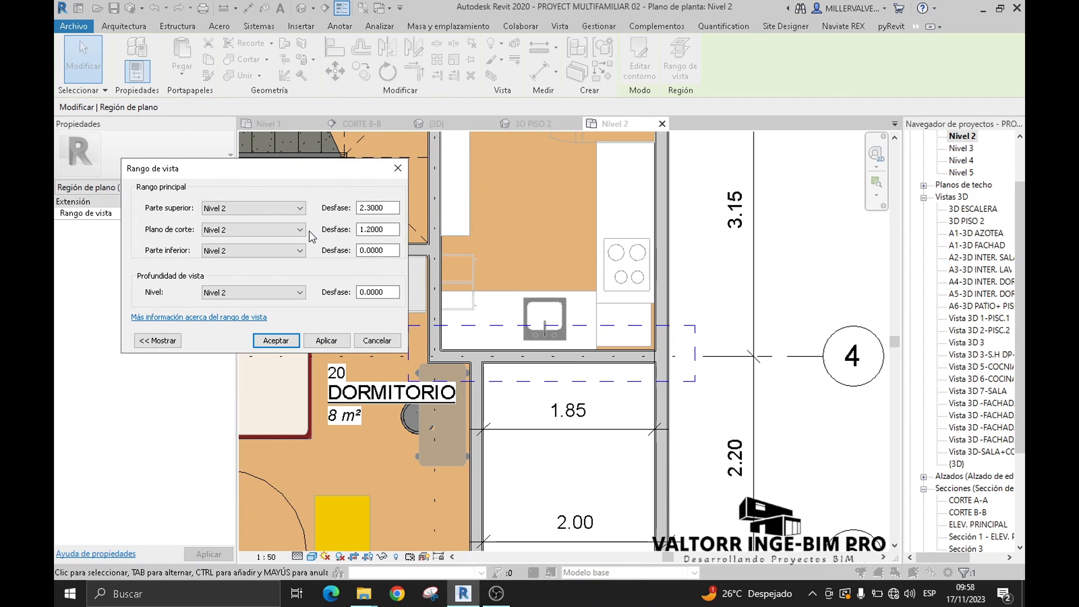
left_click(276, 340)
Step: Draw a building section across the kitchen beside the sink, facing the wall with the high window
left_click(560, 26)
left_click(522, 54)
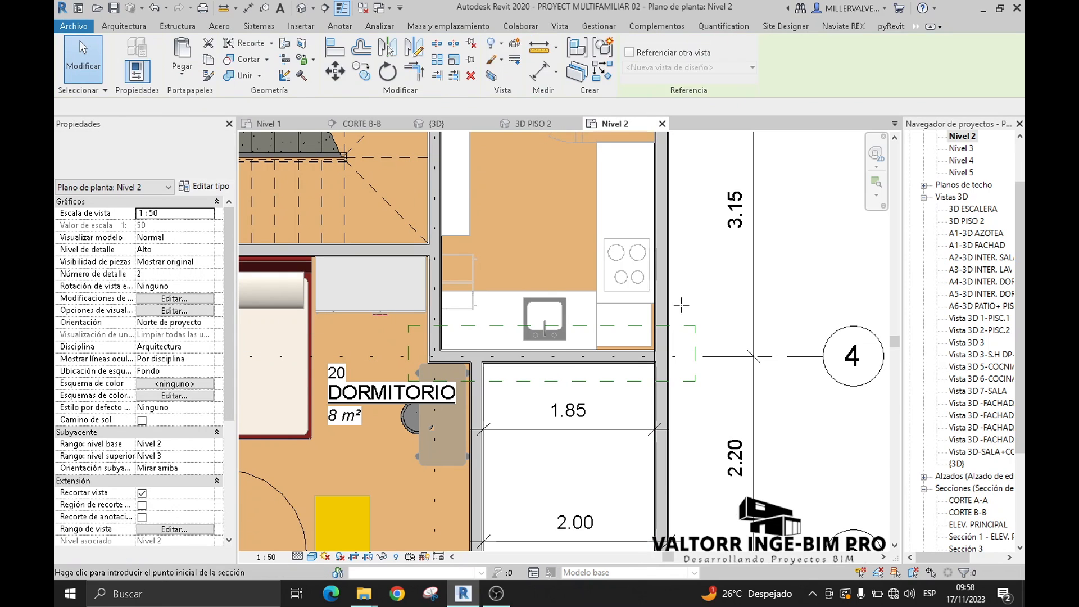
left_click(697, 301)
left_click(392, 302)
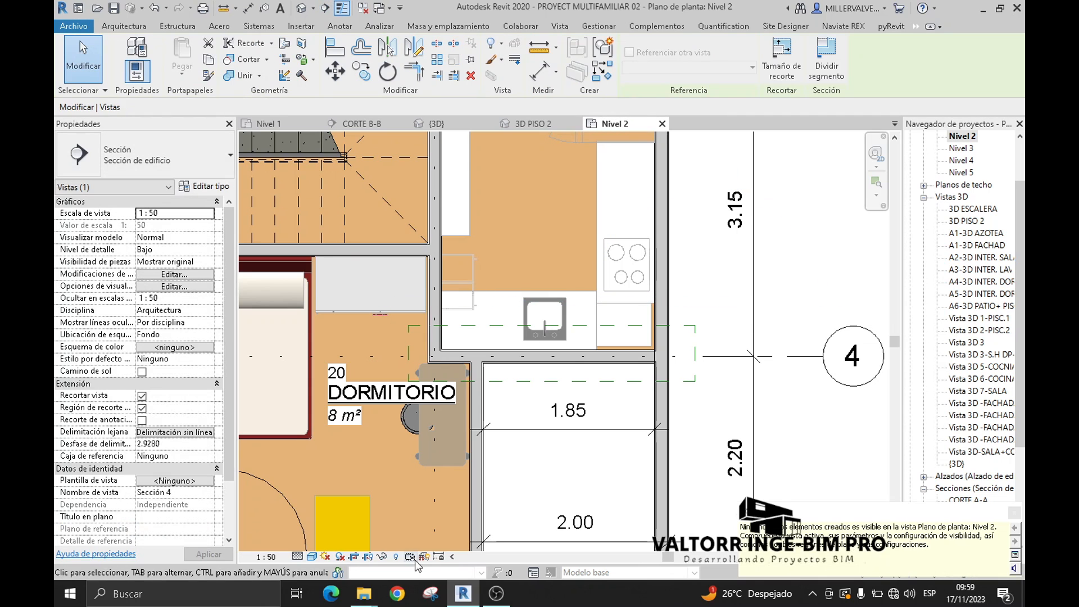
Step: Reveal the hidden elements in the Nivel 2 plan and open the view of the new kitchen section
left_click(396, 557)
left_click(687, 302)
right_click(566, 226)
left_click(613, 290)
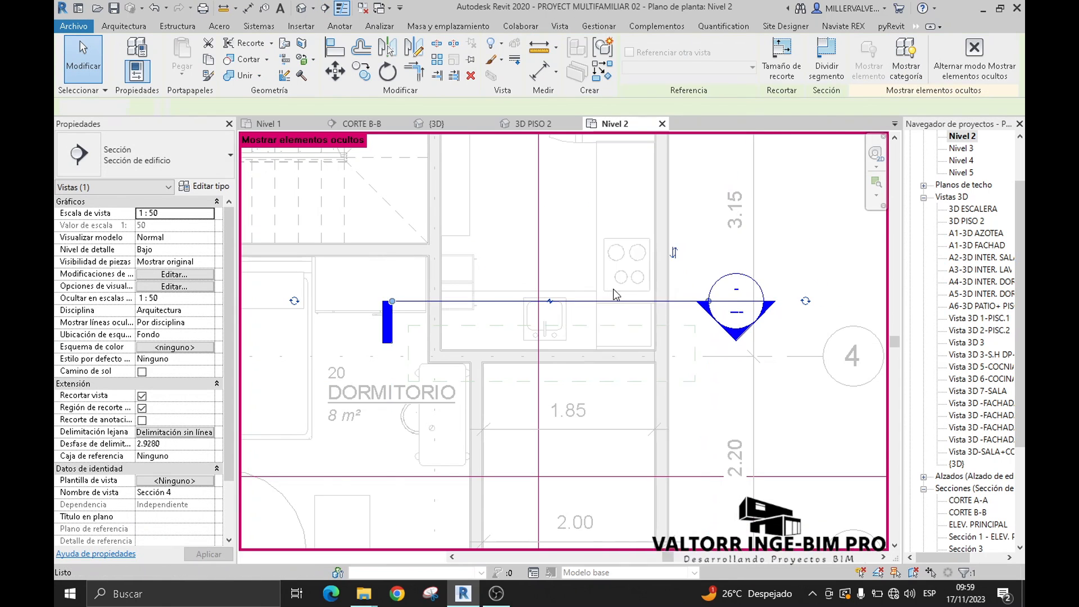
Step: Set the section's visual style to Colores coherentes and its detail level to Medio
scroll(619, 455, "up", 3)
left_click(312, 556)
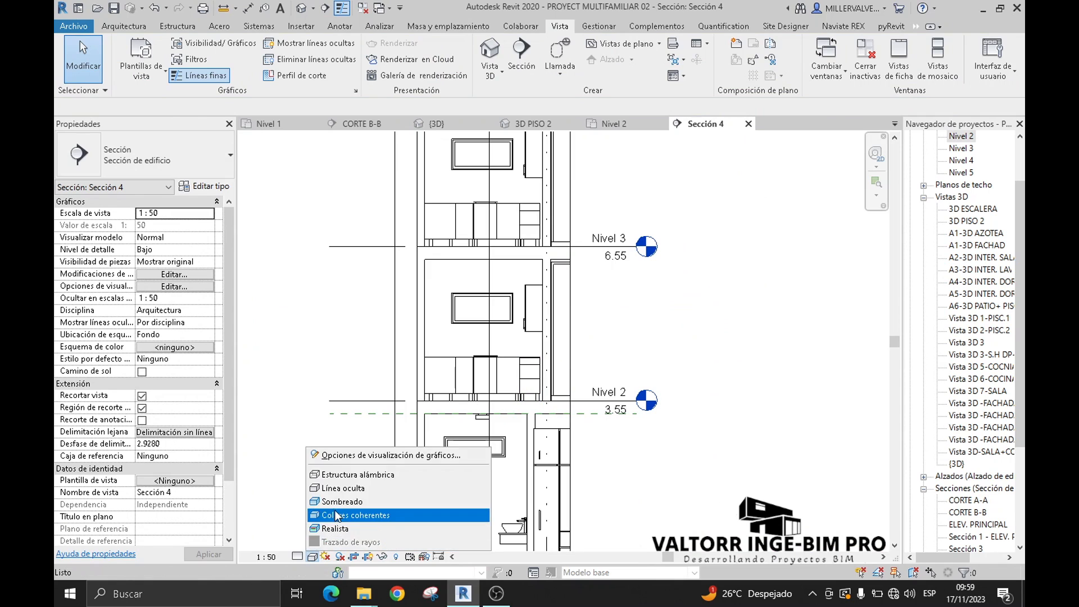
left_click(333, 519)
left_click(297, 556)
left_click(308, 529)
scroll(466, 321, "up", 3)
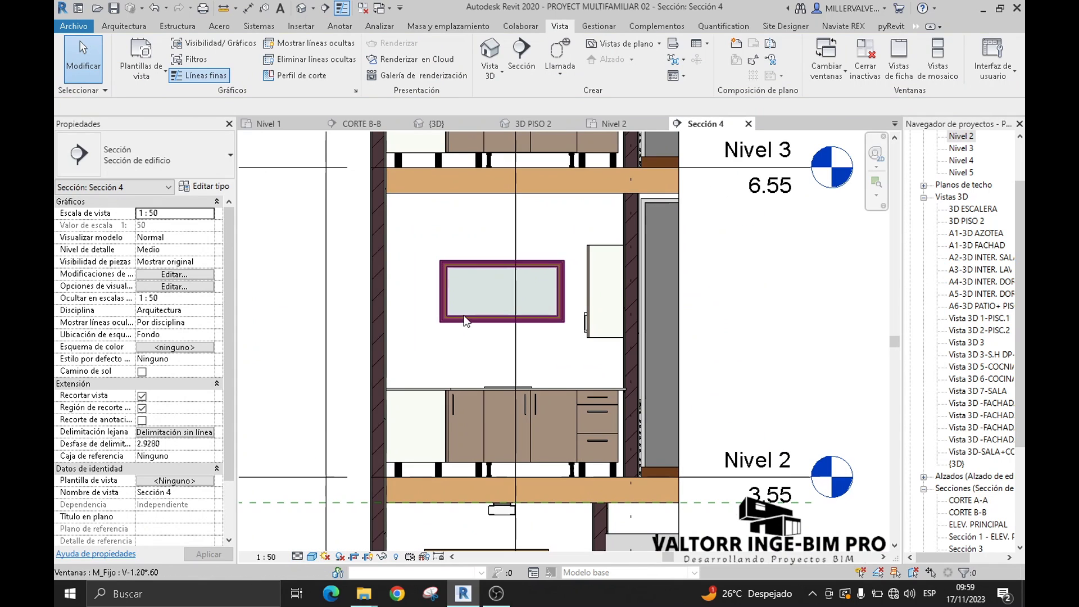
scroll(457, 349, "up", 2)
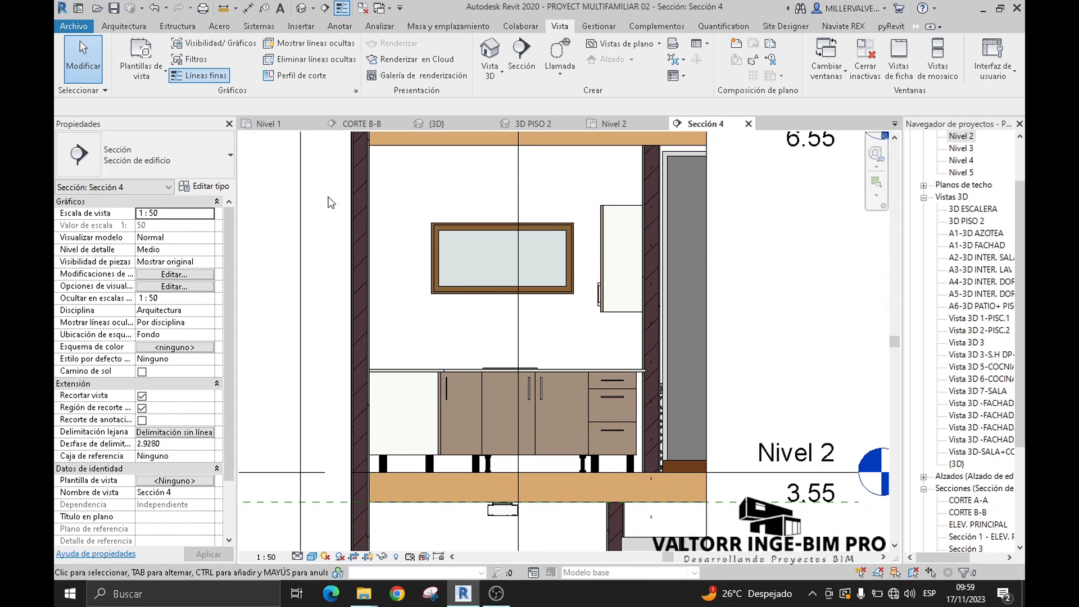
Step: Add a chain of aligned dimensions from Nivel 2 to the window's sill, its head and Nivel 3 in the section
left_click(253, 8)
left_click(444, 473)
left_click(456, 294)
left_click(444, 224)
middle_click_drag(444, 225, 461, 308)
left_click(360, 199)
scroll(356, 237, "down", 3)
left_click(405, 231)
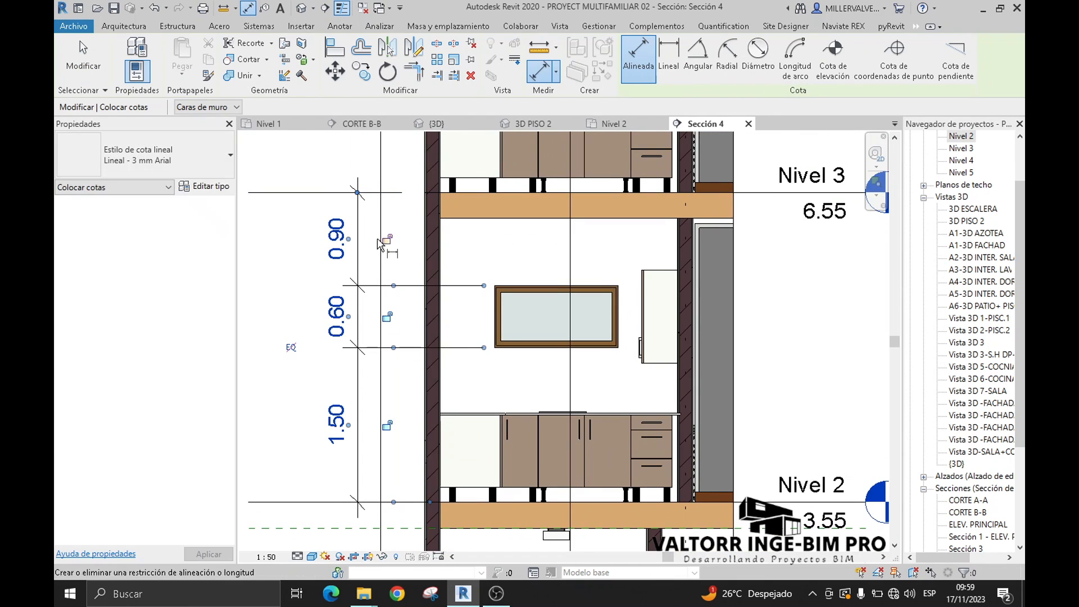
key("Escape")
middle_click_drag(471, 246, 491, 254)
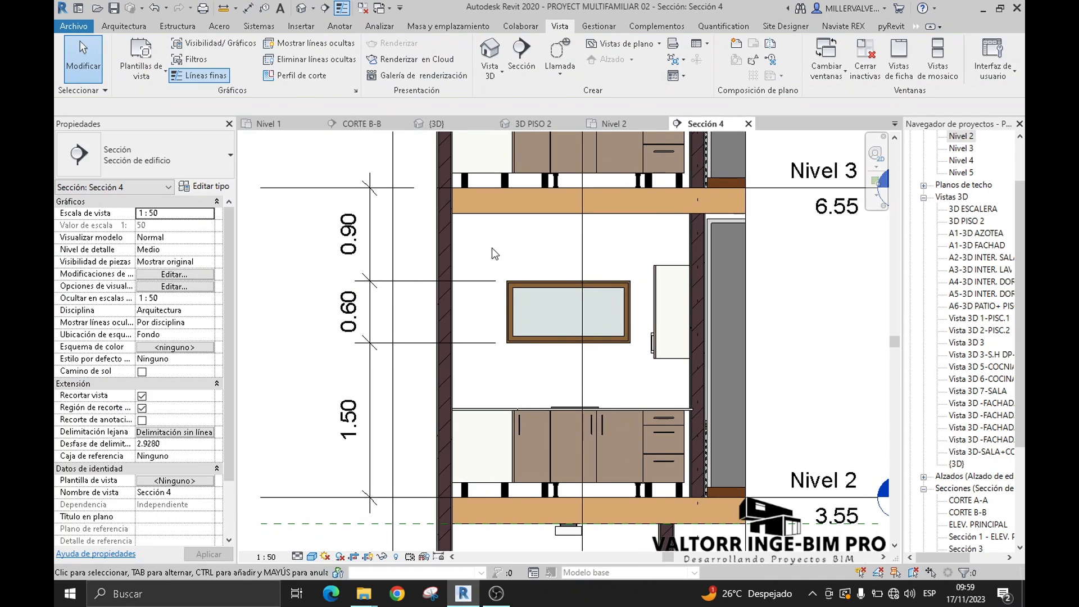
Step: Set the cut plane offset in the view range of the Nivel 2 plan region to 1.5000
left_click(629, 122)
left_click(695, 339)
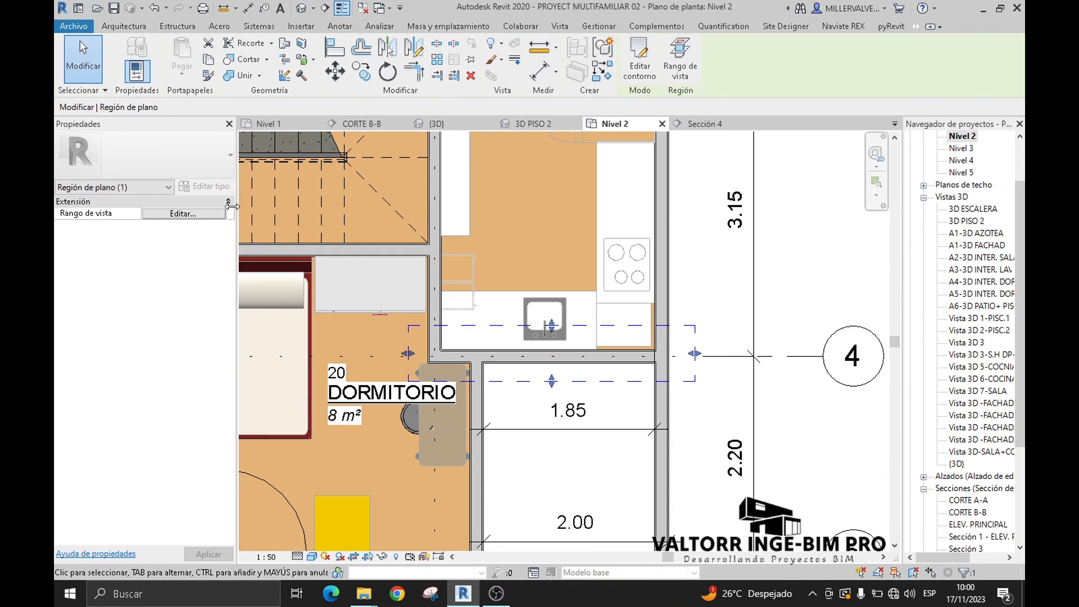
left_click(196, 214)
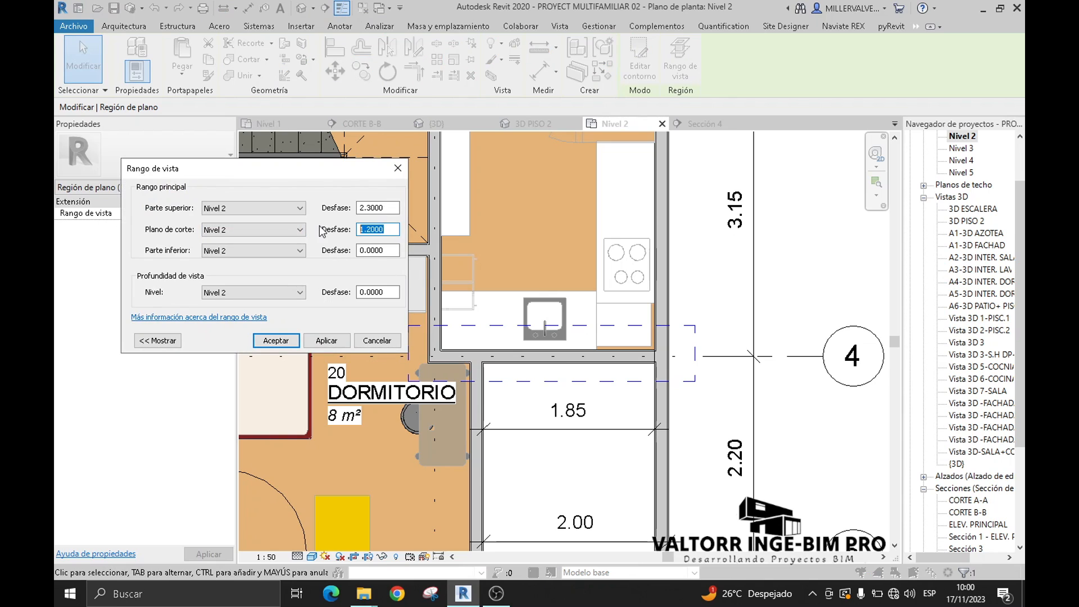
key("Tab")
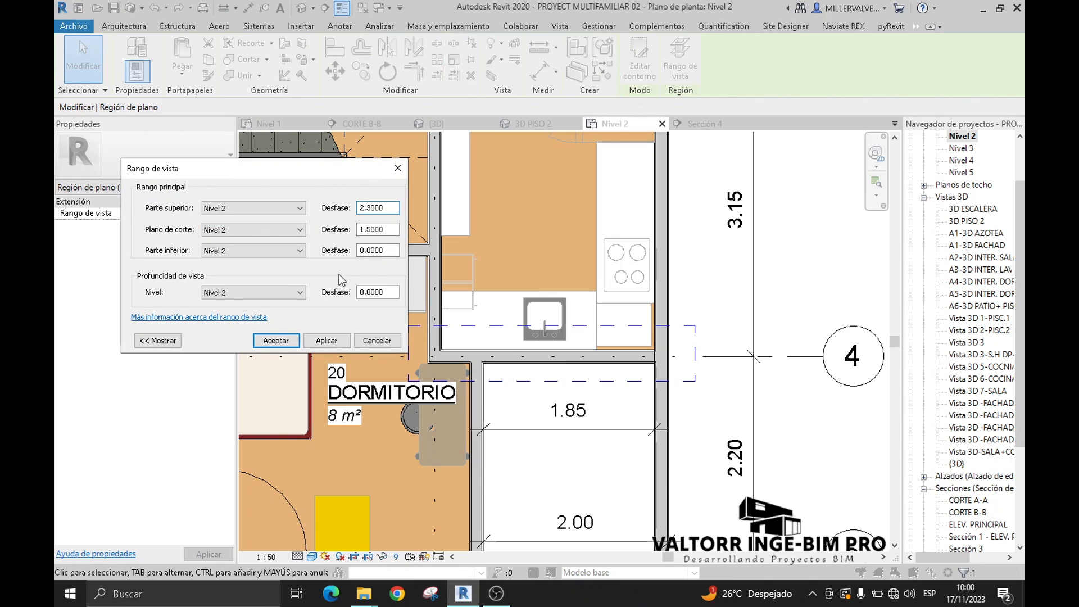
left_click(263, 342)
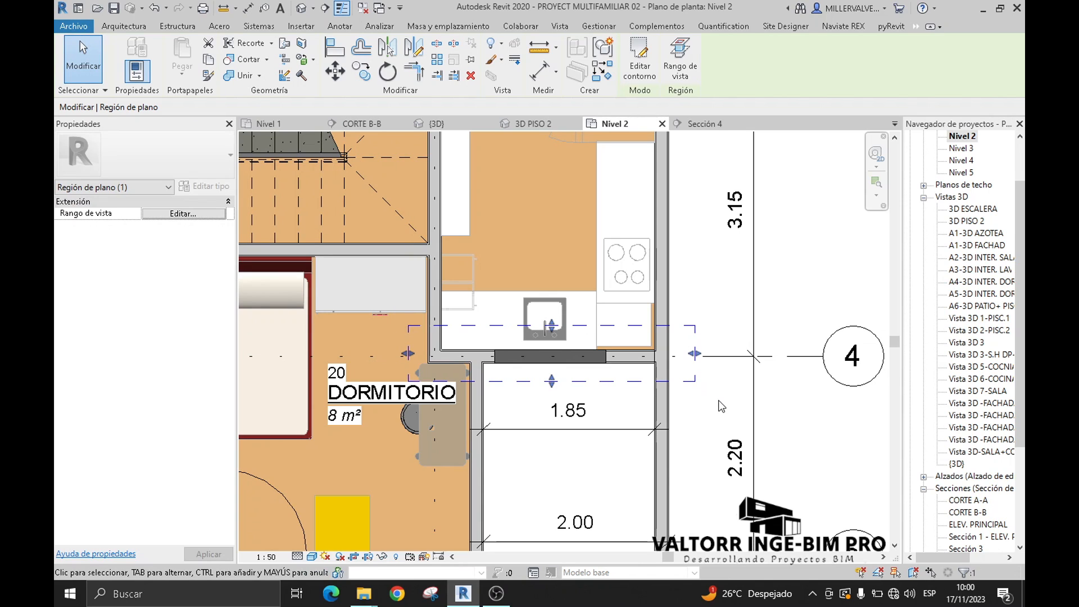
key("Escape")
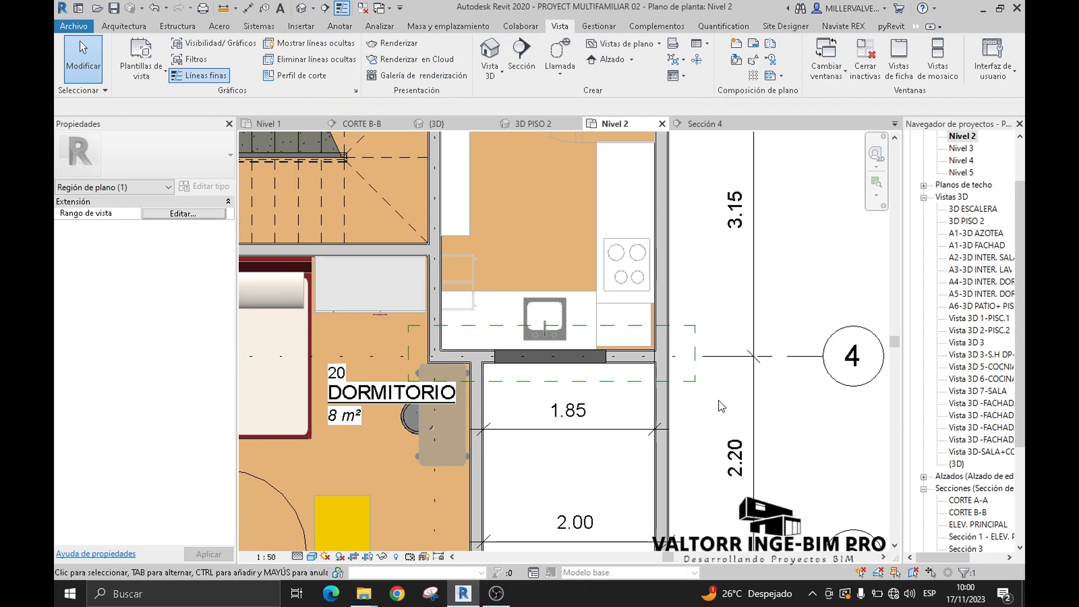
Step: Adjust the plan region's cut plane offset again so that the kitchen window is shown cut with its frame
scroll(633, 386, "up", 3)
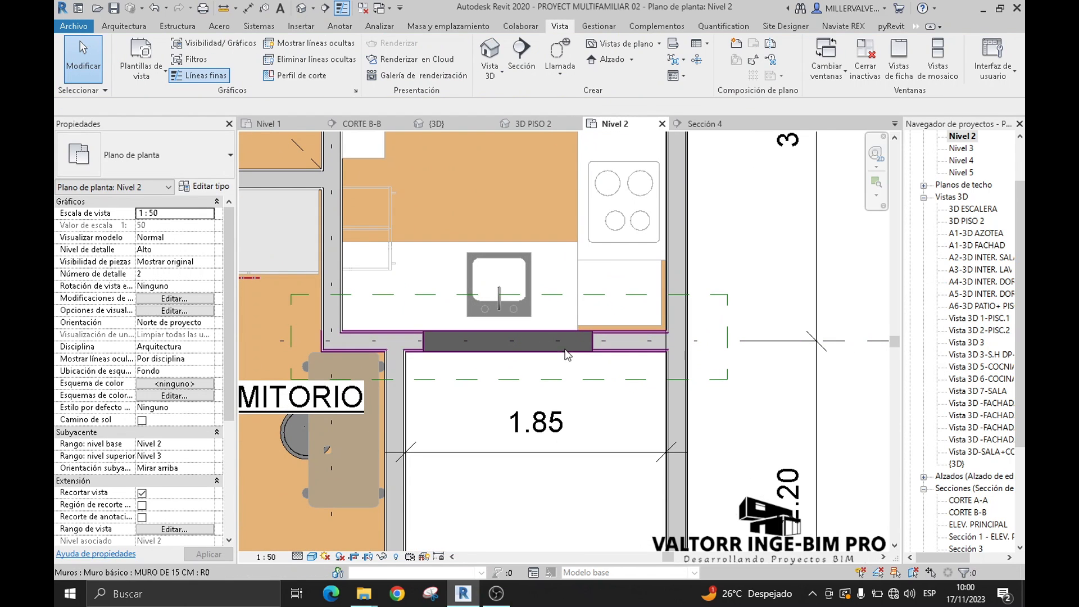
left_click(529, 379)
left_click(169, 214)
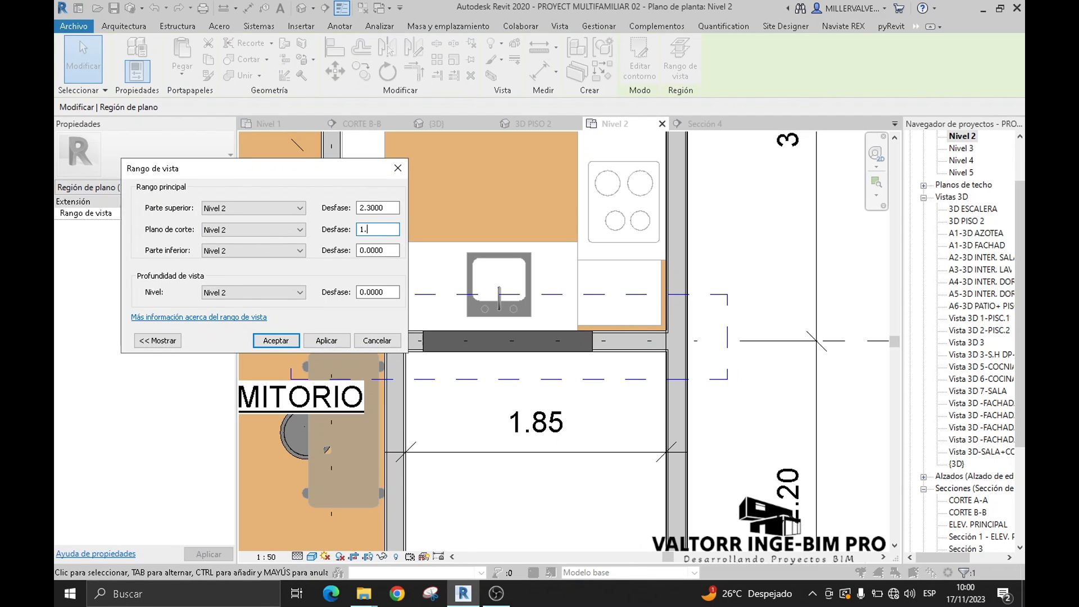
left_click(271, 342)
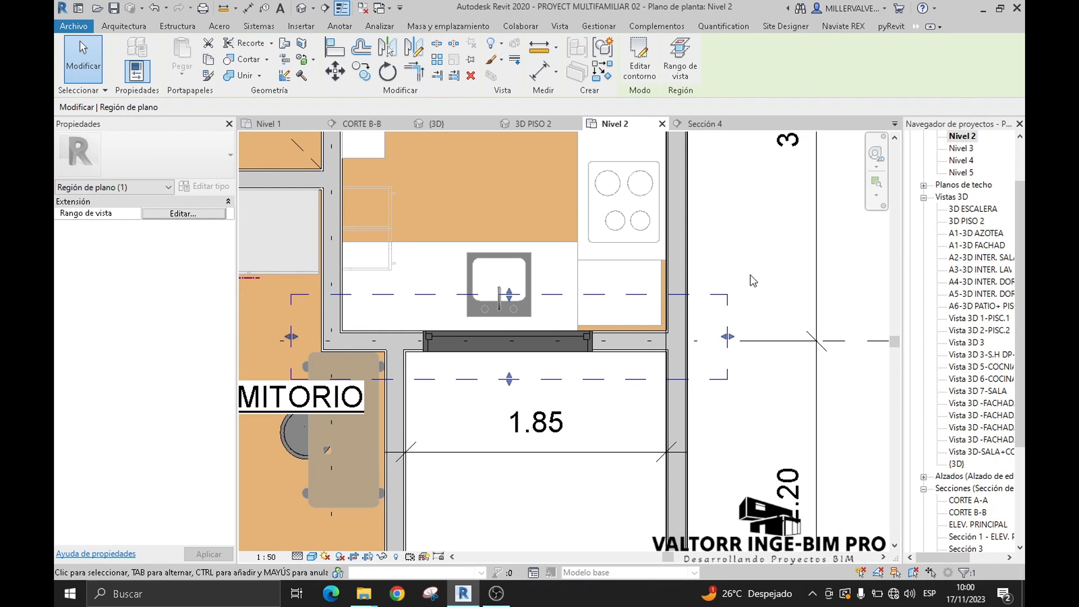
left_click(560, 26)
scroll(468, 367, "up", 2)
left_click(459, 373)
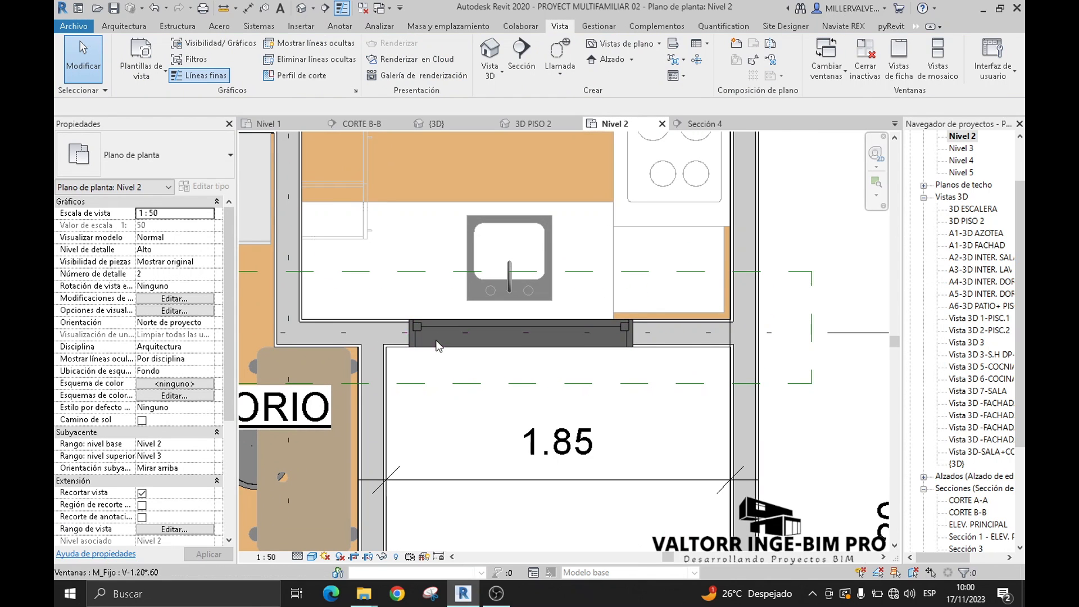
Step: Hide the plan region element around the kitchen window in the Nivel 2 plan
scroll(665, 392, "down", 1)
left_click(665, 392)
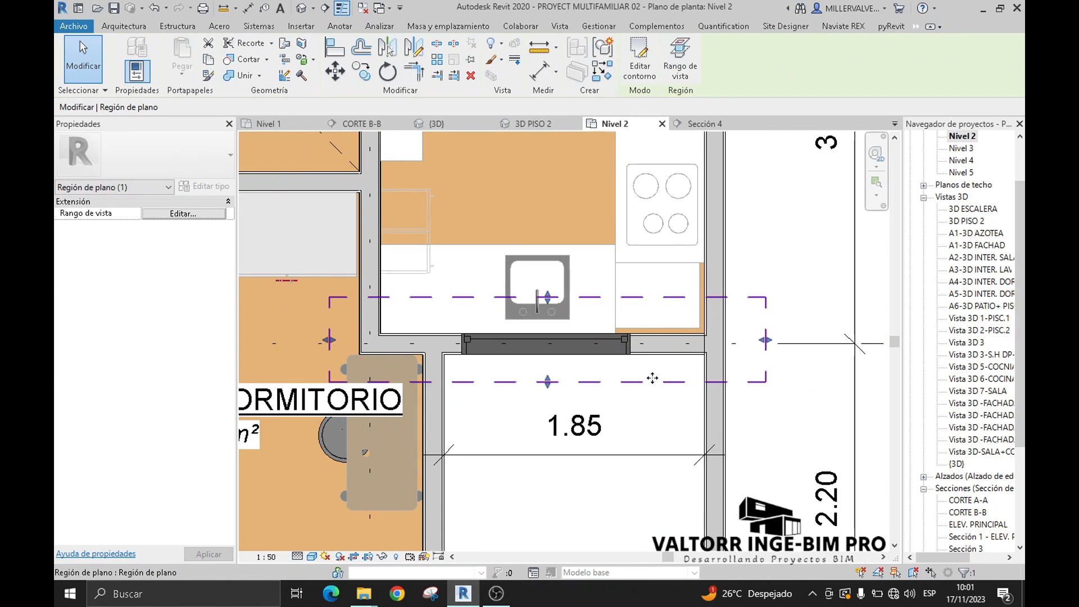
left_click(503, 47)
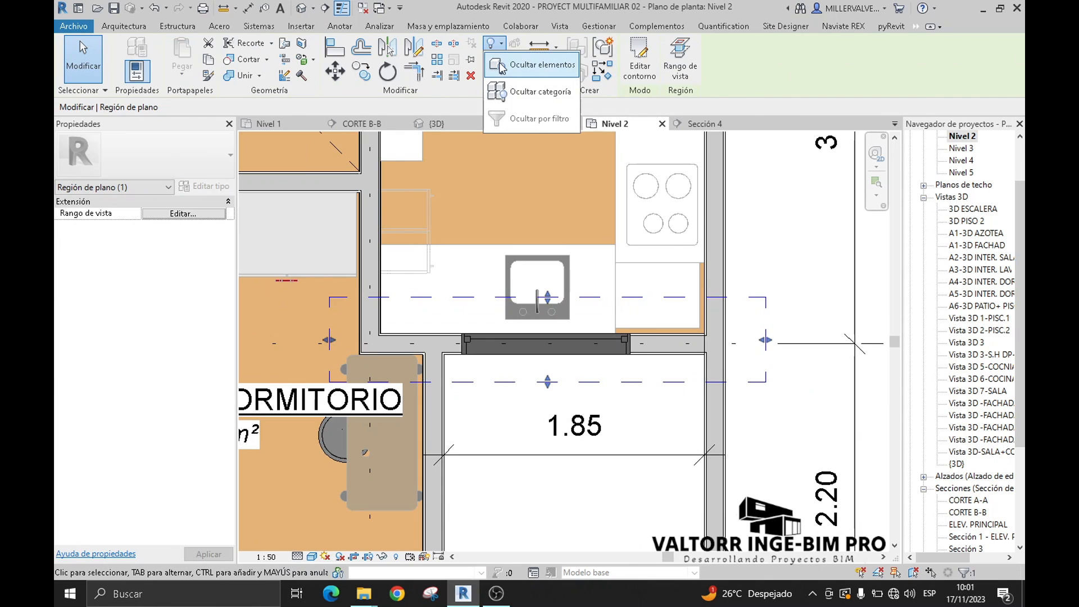
left_click(523, 65)
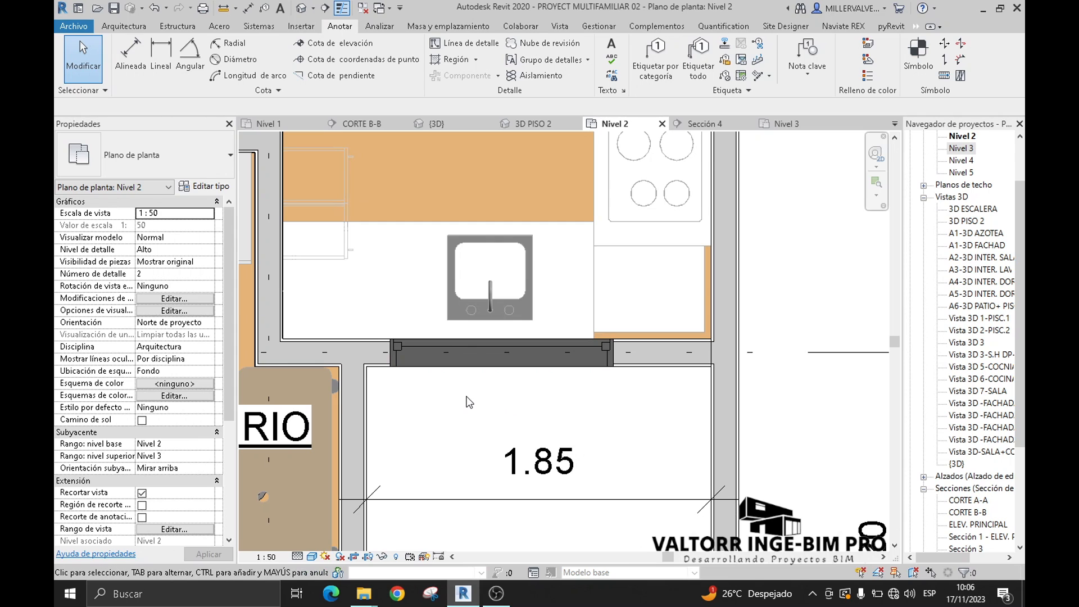
Step: Draw a PROY. TECHO style detail line across the wall thickness at the kitchen window's left jamb, with chaining off
middle_click_drag(476, 406, 461, 411)
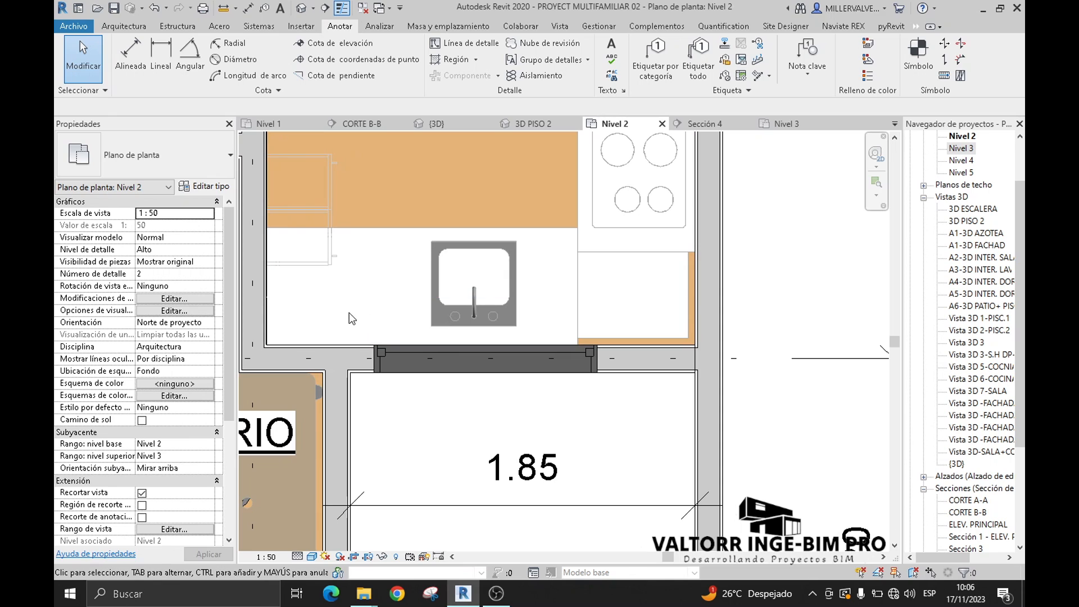
scroll(540, 437, "up", 1)
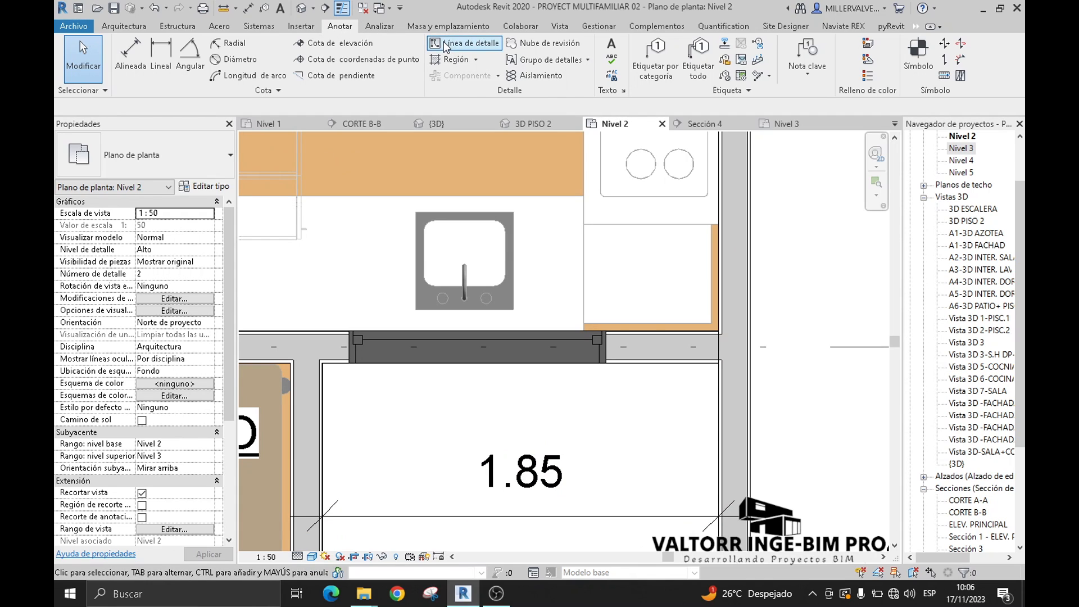
left_click(458, 49)
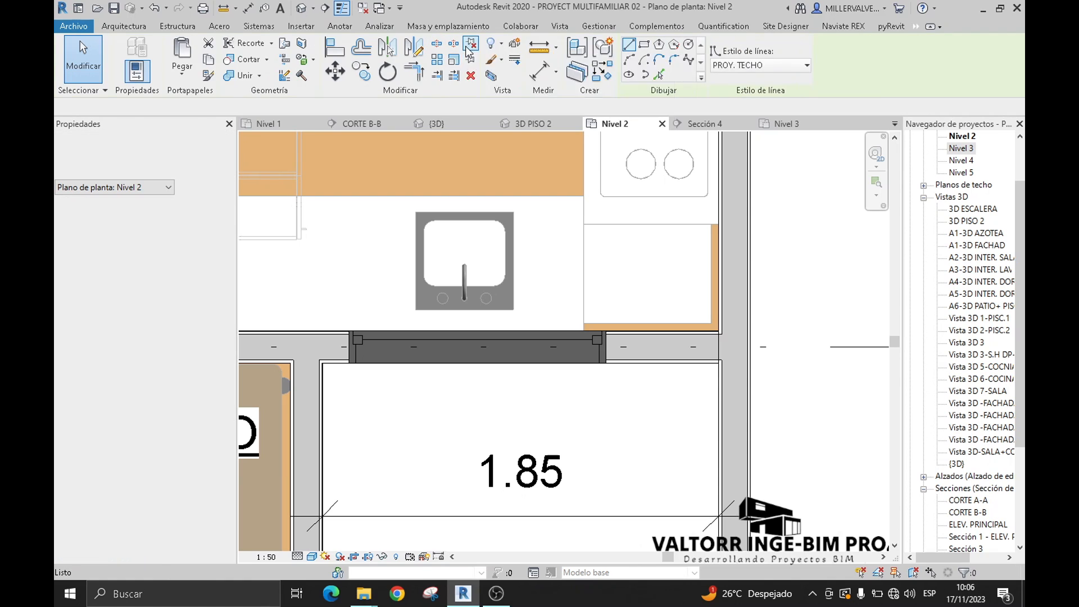
left_click(795, 67)
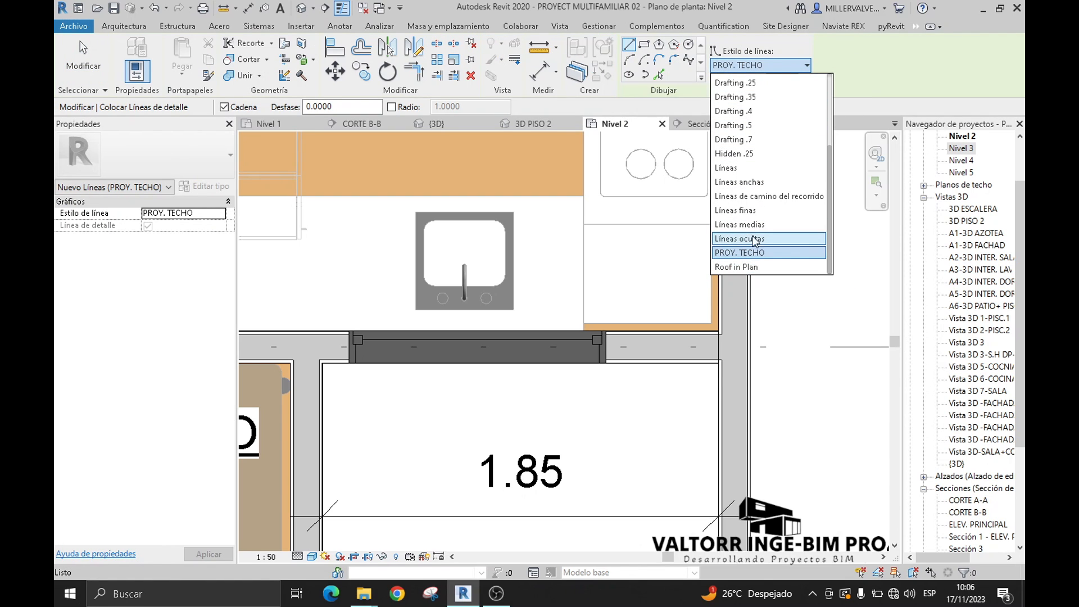
scroll(751, 187, "up", 3)
scroll(751, 187, "up", 1)
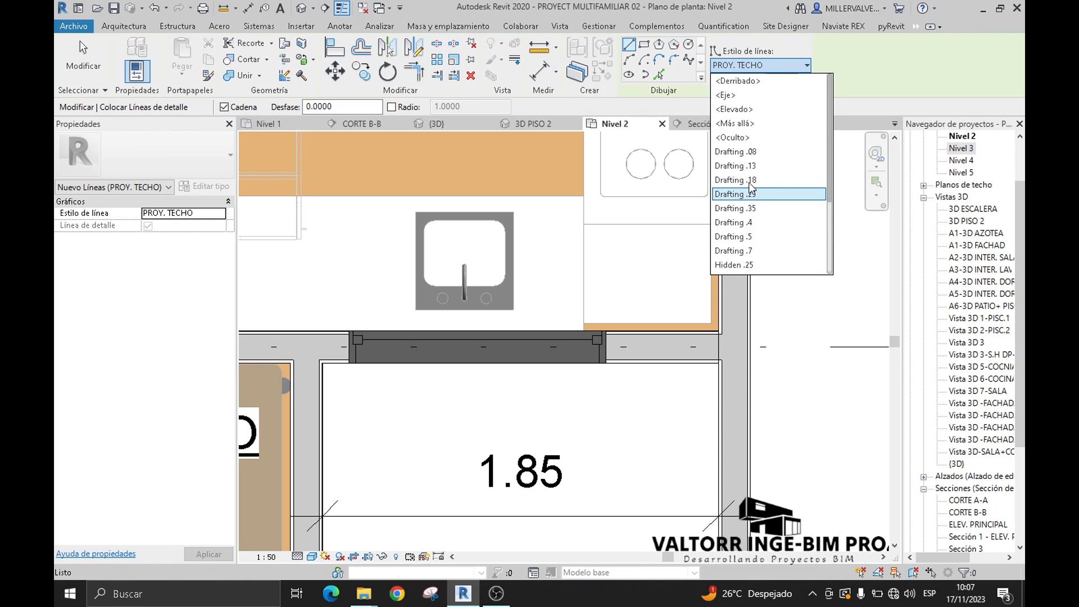
scroll(751, 187, "down", 3)
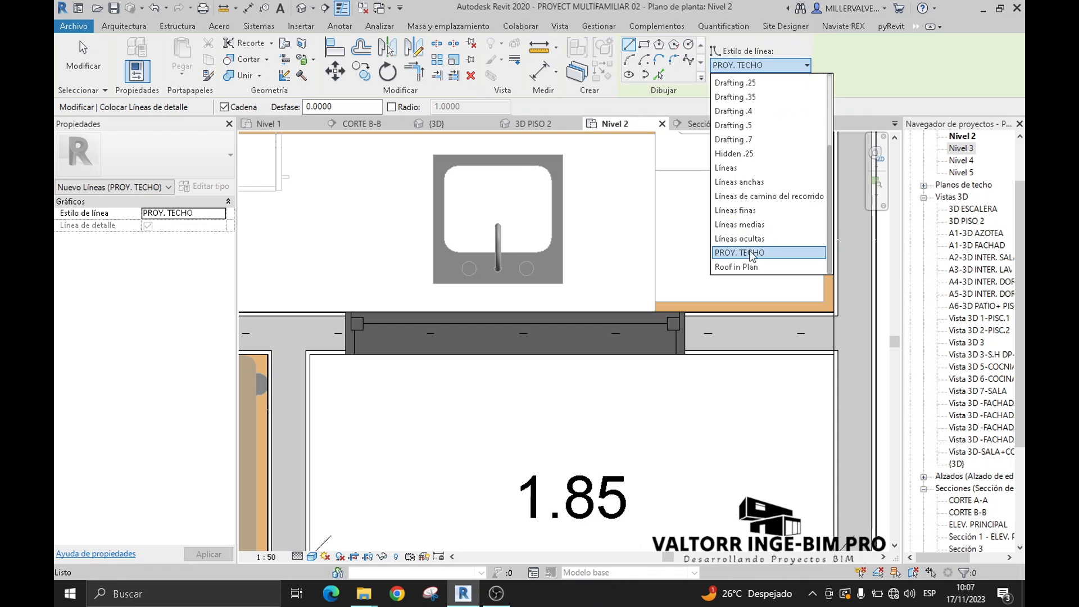
left_click(751, 245)
left_click(224, 107)
left_click(345, 355)
left_click(345, 312)
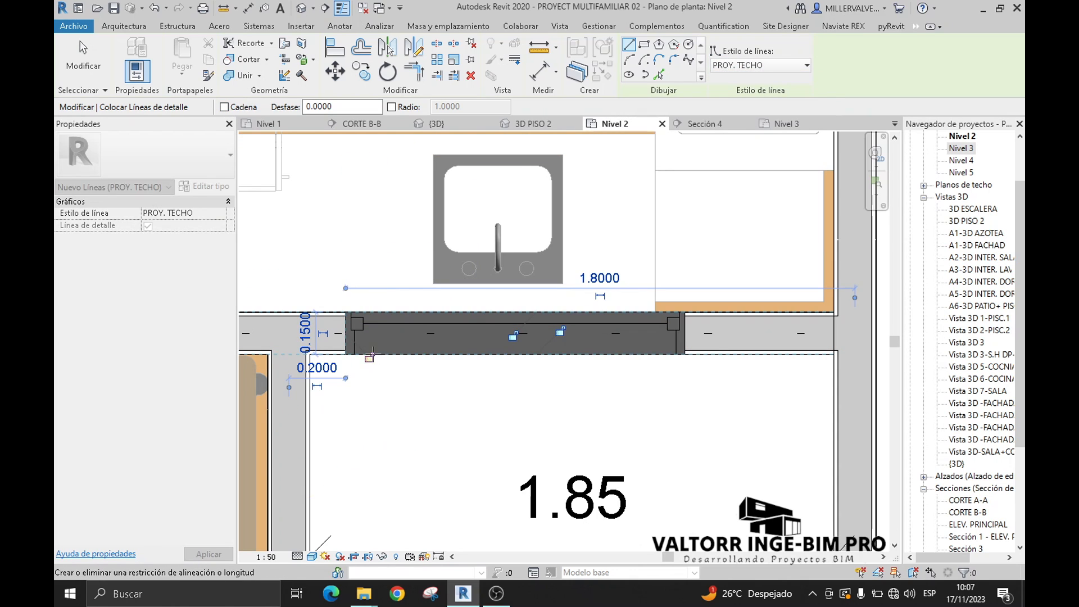
Step: Draw a detail line 1.20 m long on the wall's kitchen-side face, extending its end to the window opening's corner
left_click(354, 308)
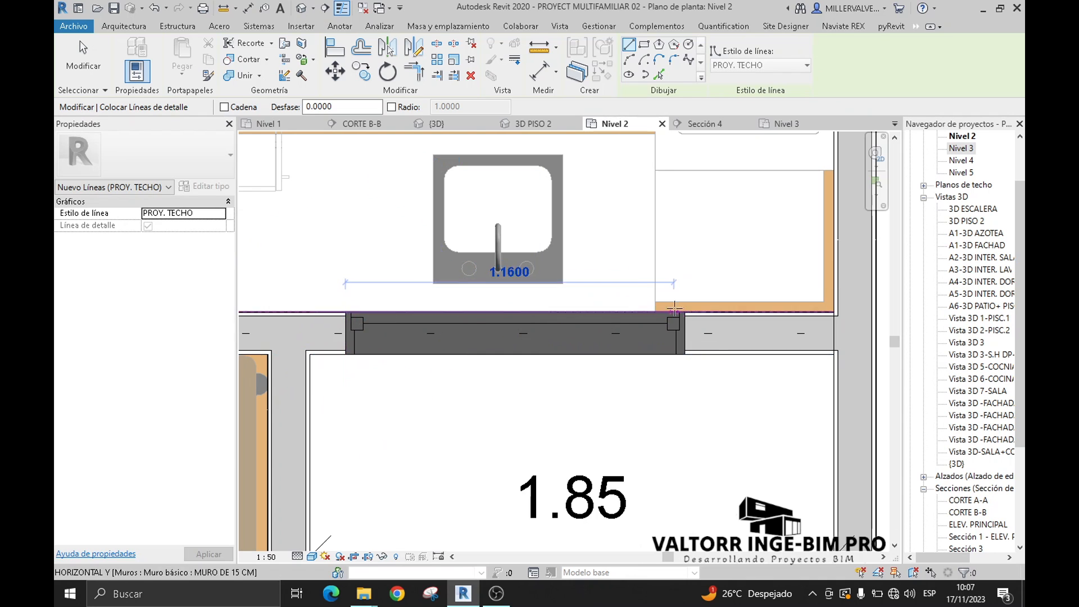
scroll(624, 151, "up", 5)
key("Escape")
left_click(612, 150)
scroll(623, 150, "up", 3)
left_click_drag(627, 153, 634, 153)
scroll(586, 172, "up", 4)
scroll(577, 184, "down", 9)
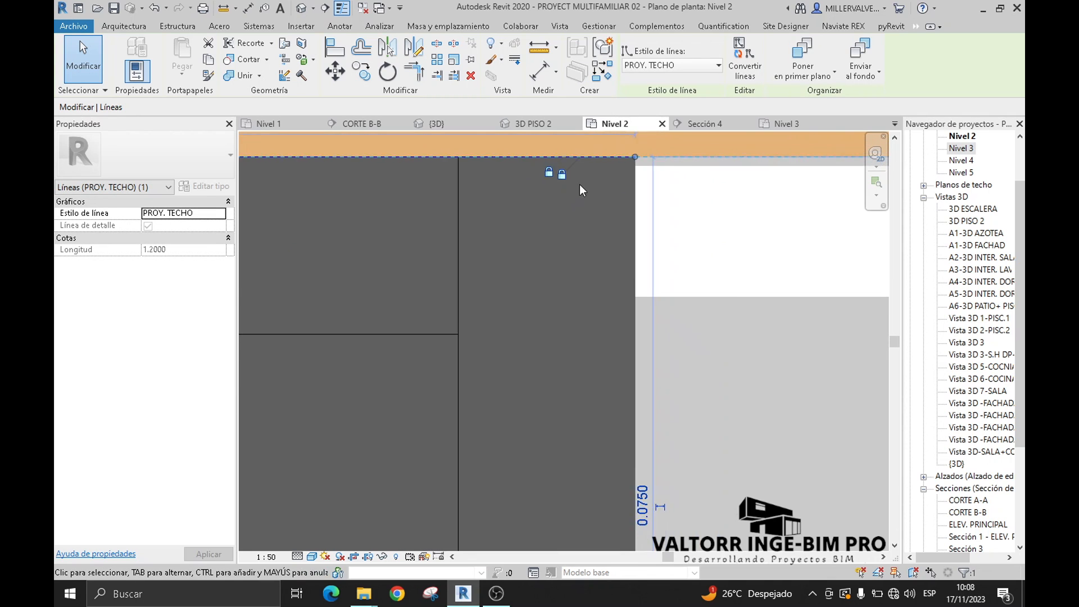
Step: Complete the outline around the window with detail lines along its right jamb and the wall's outer face
key("d")
key("l")
left_click(613, 170)
scroll(612, 170, "down", 4)
scroll(615, 417, "down", 4)
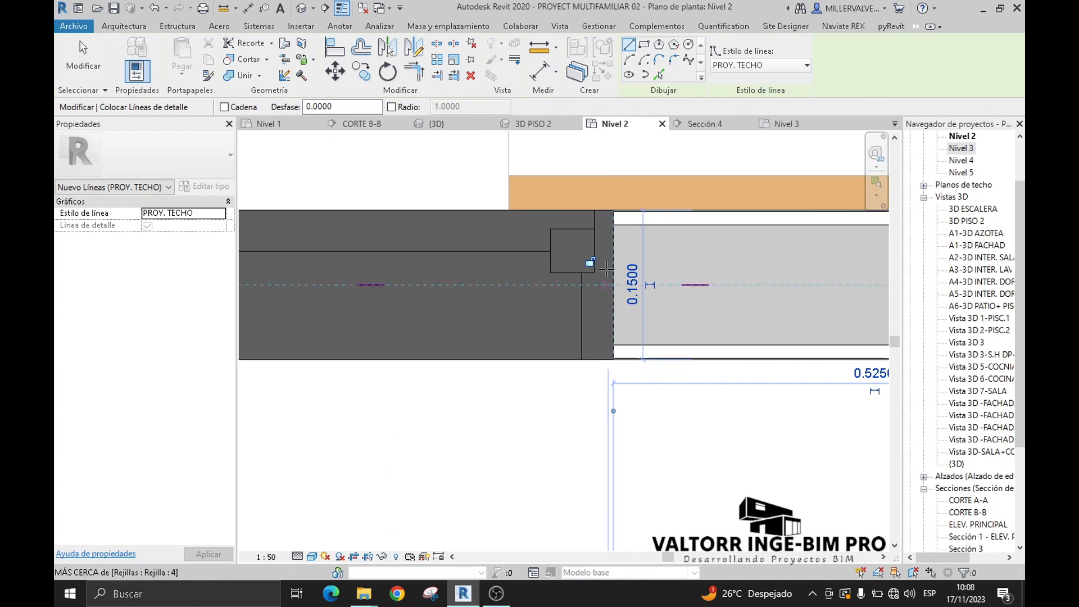
left_click(636, 328)
scroll(634, 329, "down", 4)
middle_click_drag(450, 346, 717, 338)
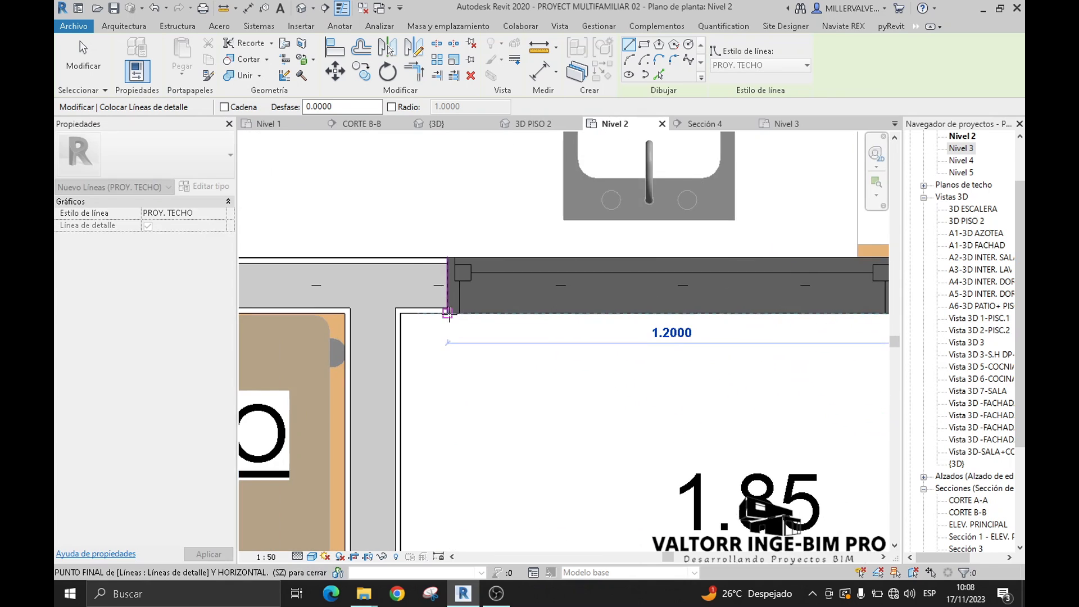
left_click(447, 314)
Step: Draw a lengthwise detail line from jamb to jamb near the middle of the wall thickness
scroll(446, 314, "down", 3)
scroll(537, 298, "up", 2)
scroll(563, 305, "up", 3)
left_click(329, 286)
scroll(332, 286, "down", 3)
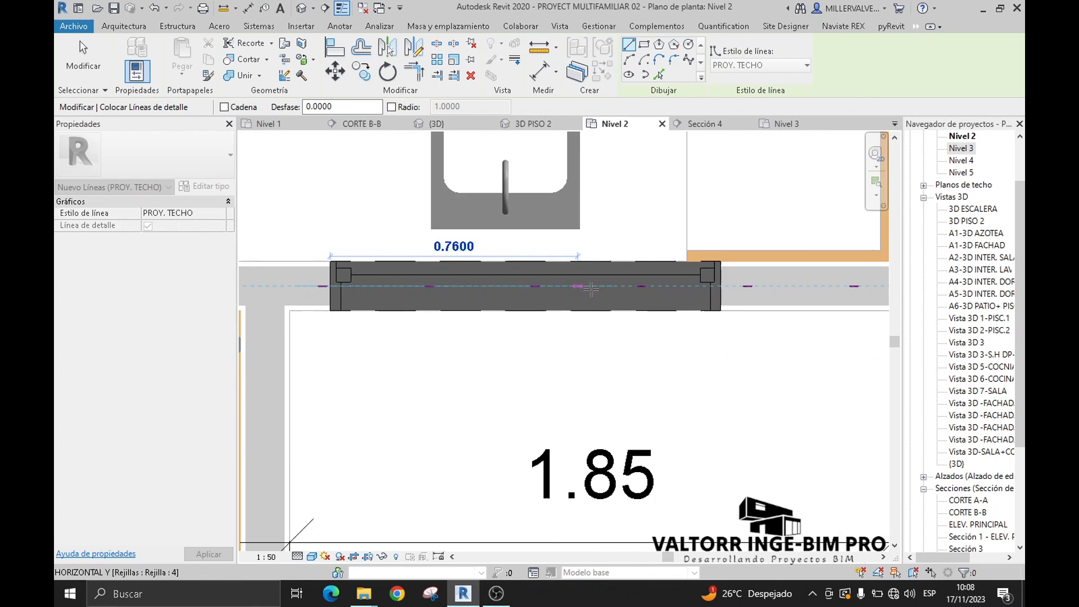
scroll(699, 285, "up", 3)
left_click(733, 285)
Step: Draw a second lengthwise detail line parallel and close to the middle one, from jamb to jamb, and end the command
scroll(669, 291, "up", 2)
scroll(734, 290, "up", 1)
left_click(762, 293)
scroll(759, 292, "down", 2)
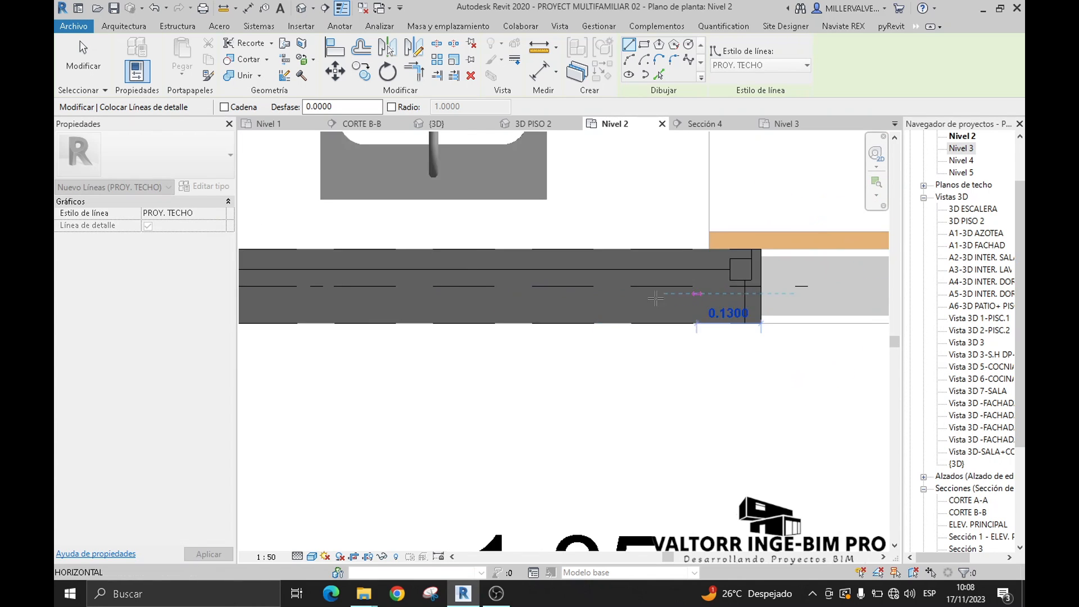
scroll(652, 292, "down", 3)
scroll(441, 291, "up", 3)
left_click(440, 291)
scroll(482, 297, "down", 2)
left_click(725, 316)
scroll(675, 318, "up", 2)
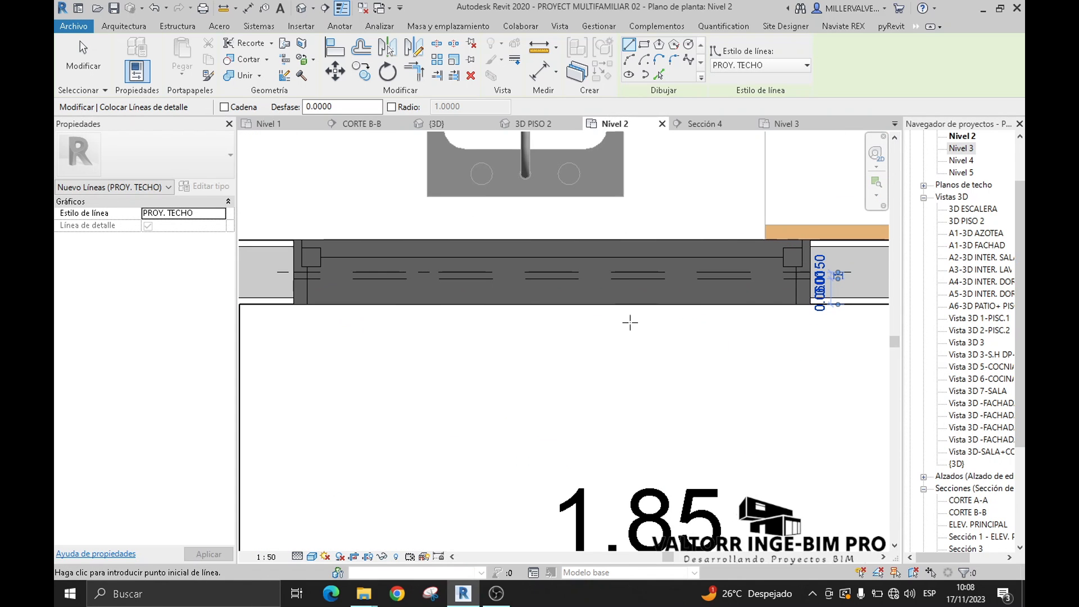
key("Escape")
key("Escape")
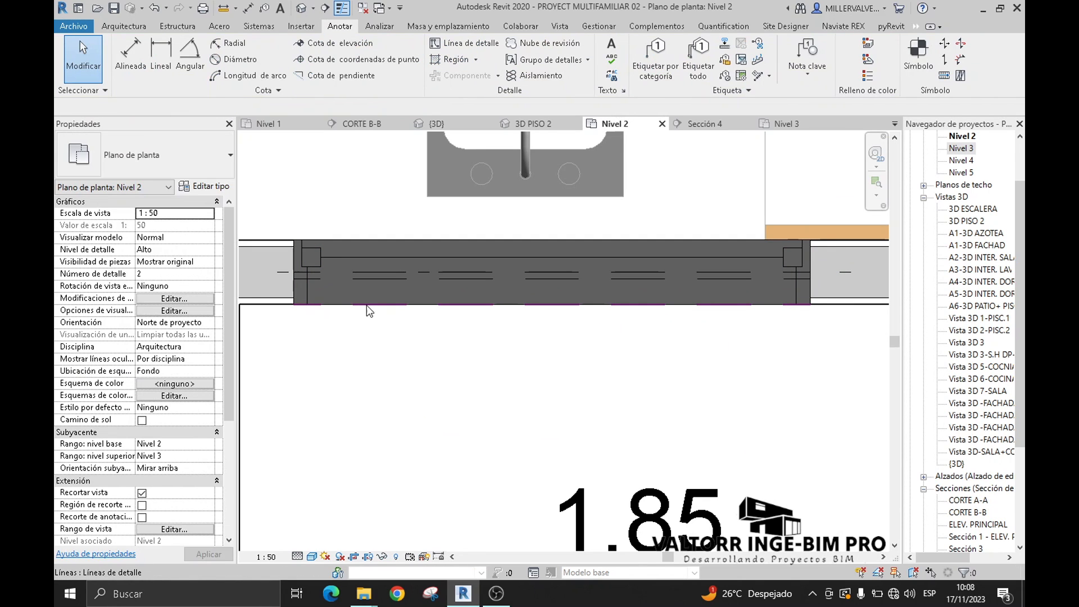
Step: Change the kitchen window's type to V-1.0x0.4 to test whether the detail lines follow its width
scroll(525, 361, "down", 1)
middle_click_drag(525, 361, 525, 370)
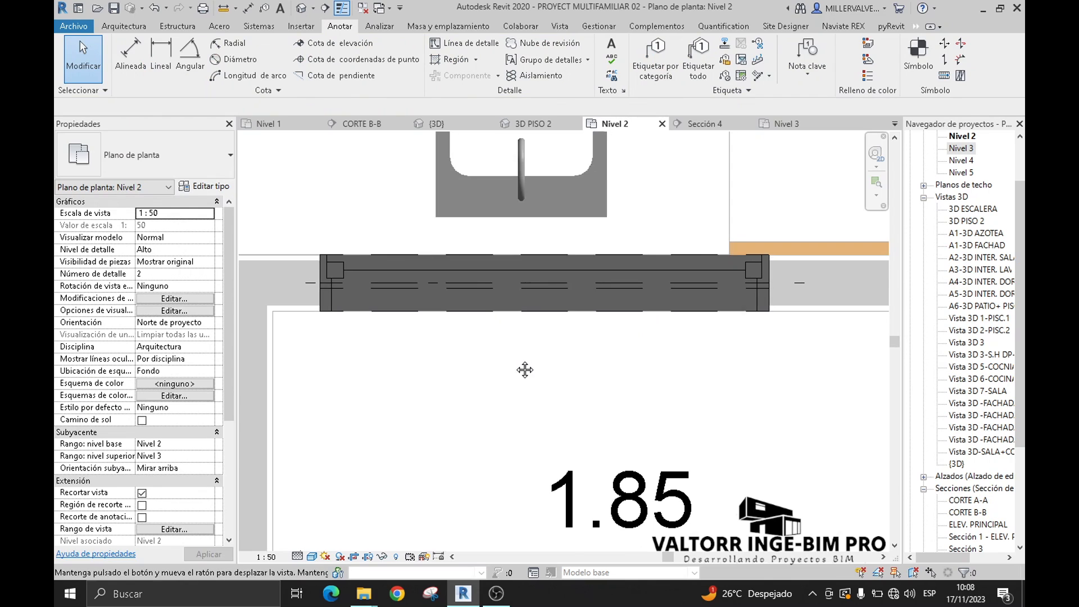
left_click(359, 268)
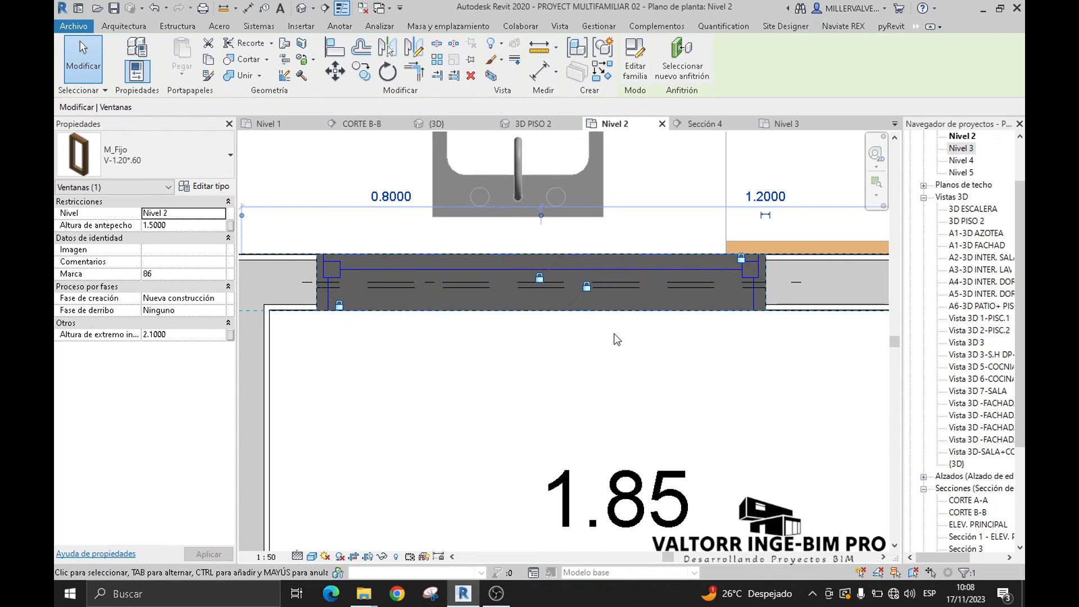
scroll(675, 326, "up", 1)
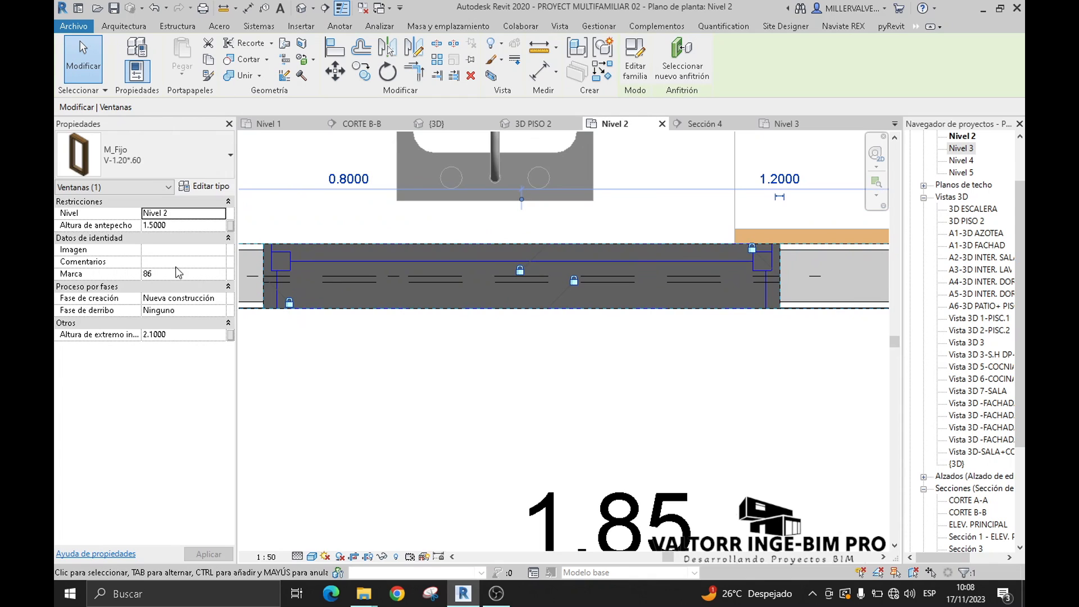
left_click(142, 168)
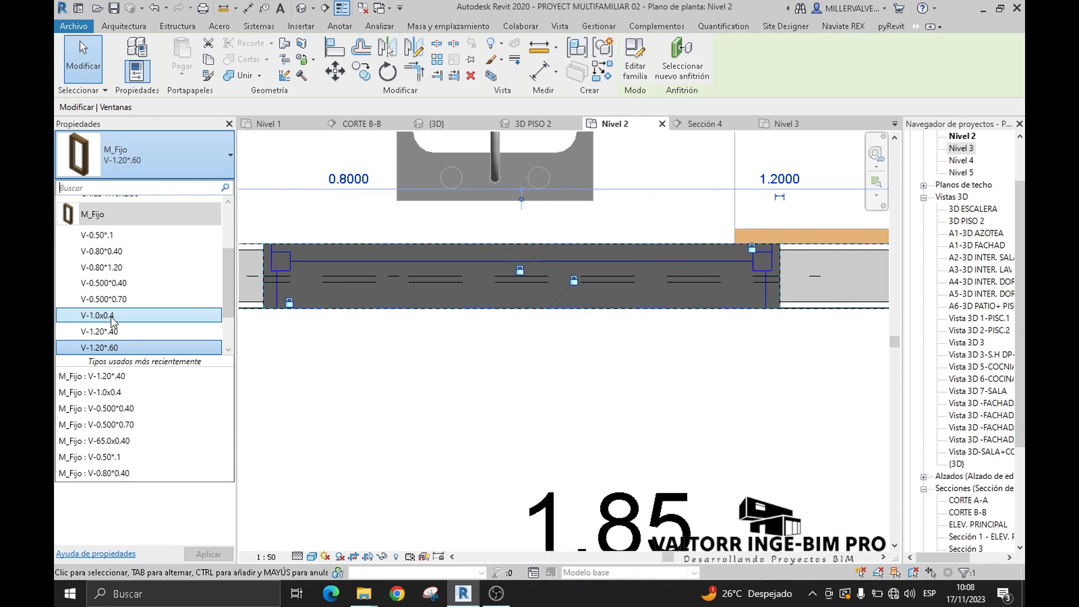
left_click(110, 318)
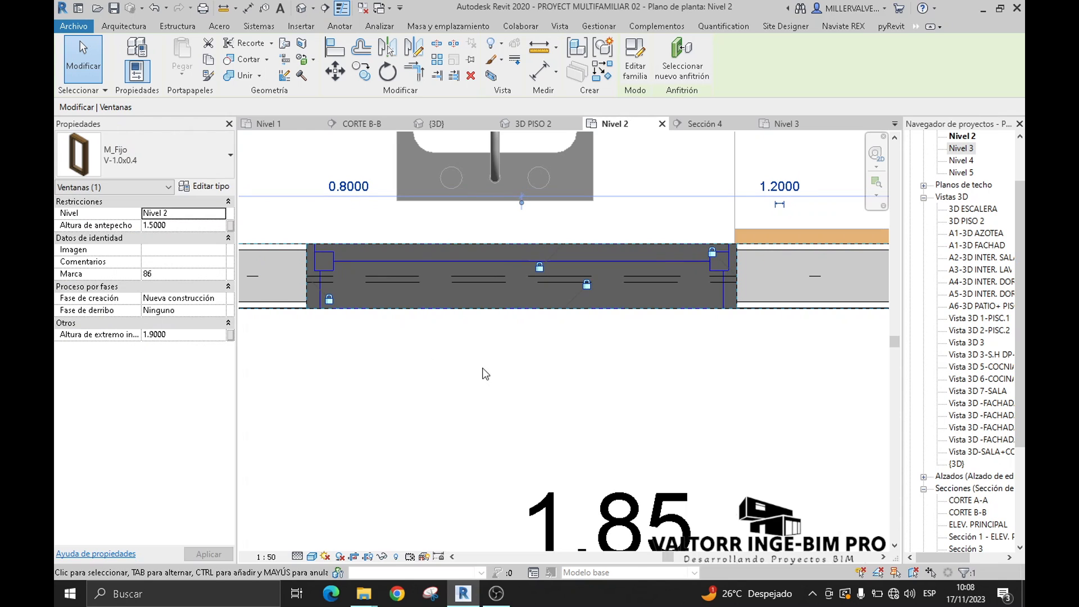
left_click(465, 377)
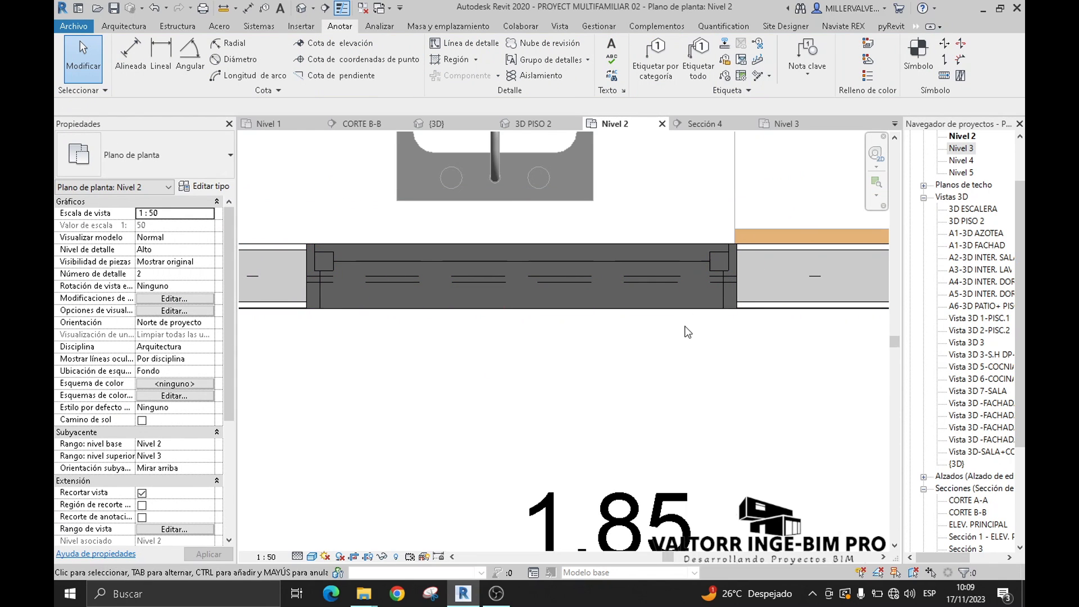
Step: Delete the plan region around the kitchen window in the Nivel 2 plan
scroll(613, 357, "down", 2)
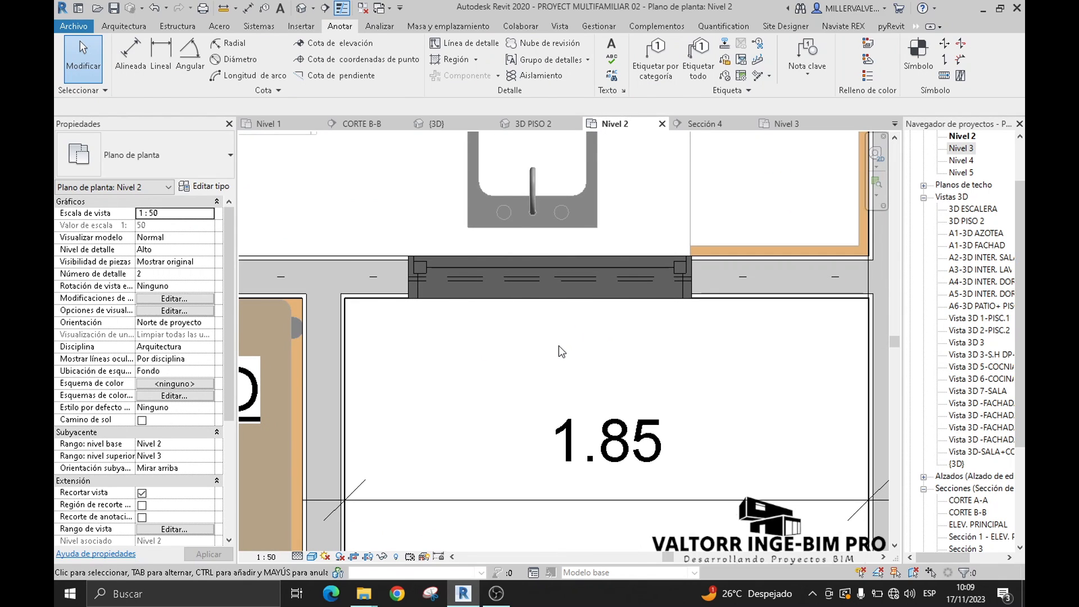
scroll(559, 346, "down", 2)
left_click(548, 366)
left_click(554, 393)
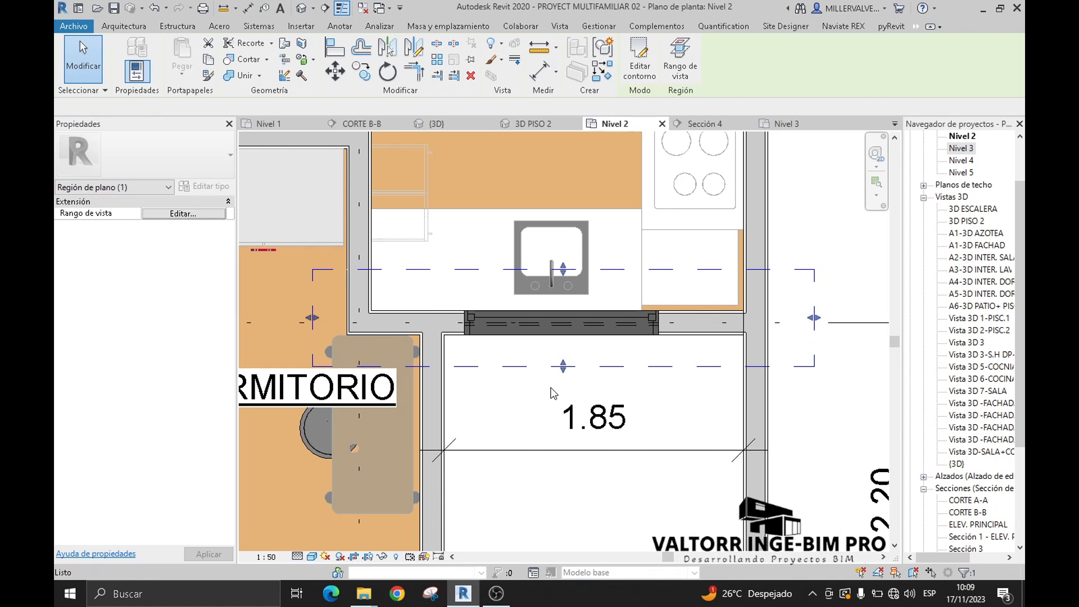
scroll(586, 367, "up", 3)
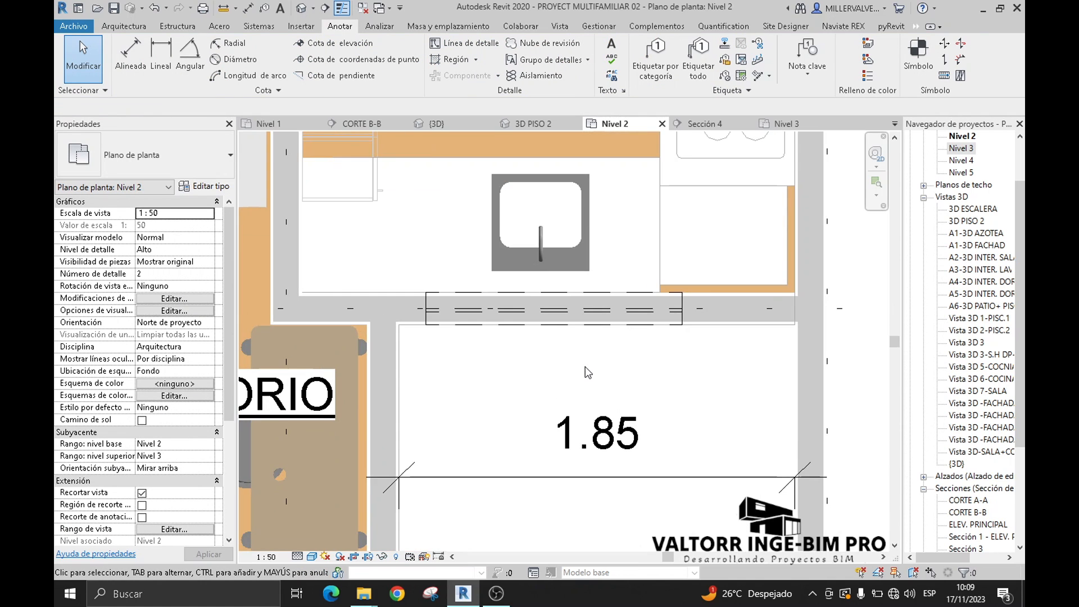
Step: Select the high kitchen window in the 3D PISO 2 view and return to the Nivel 2 plan with it selected
scroll(375, 268, "down", 2)
left_click(552, 128)
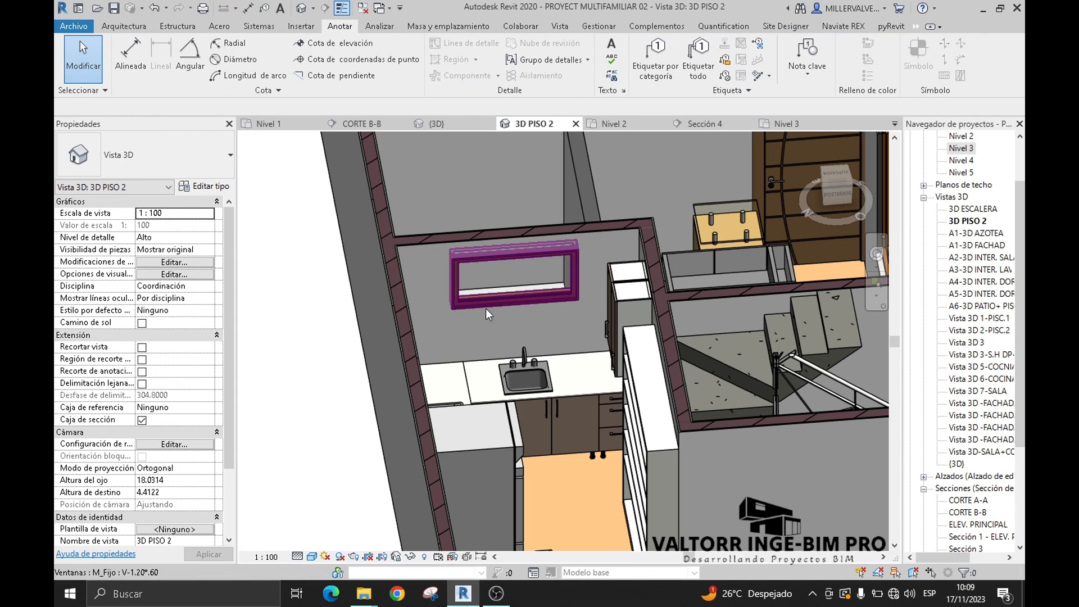
left_click(486, 304)
left_click(602, 126)
scroll(475, 378, "up", 1)
scroll(475, 377, "up", 1)
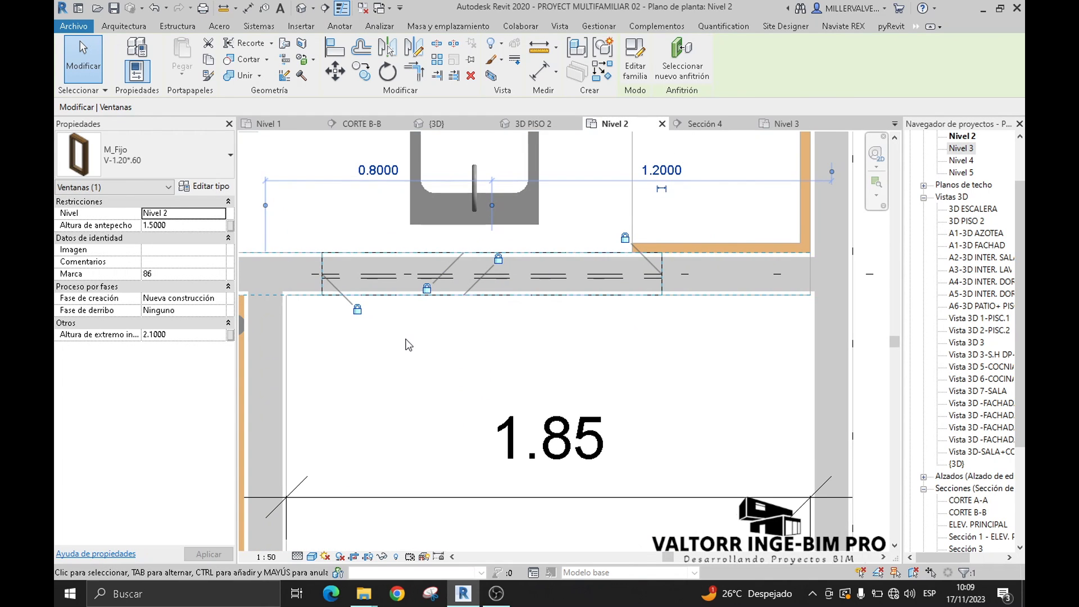
Step: Switch the selected window's type to V-1.0x0.4 in the Nivel 2 plan
left_click(143, 154)
left_click(90, 315)
scroll(489, 330, "up", 1)
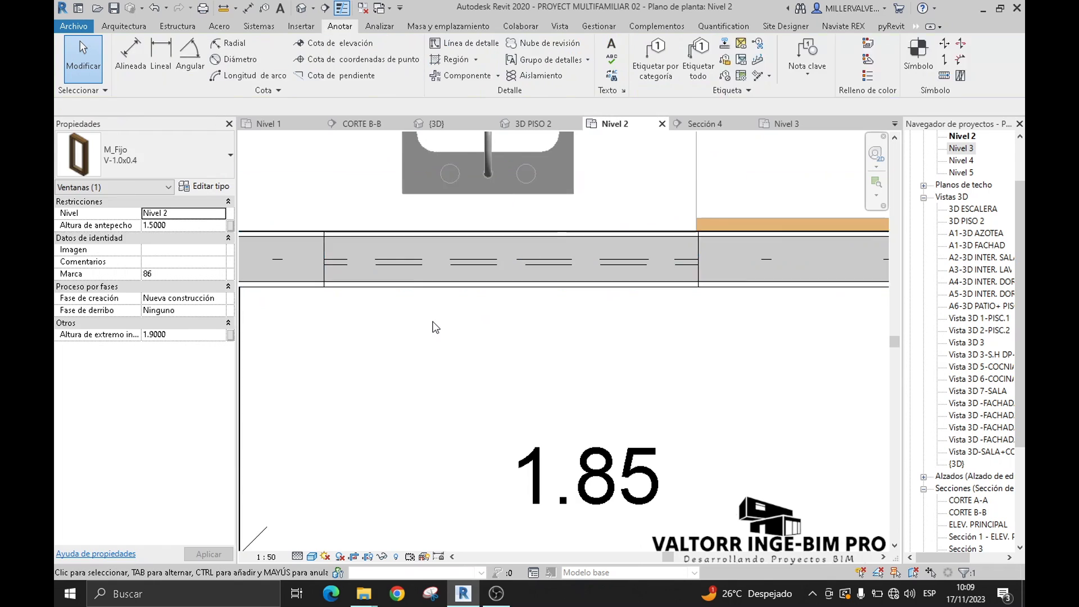
Step: Set the kitchen window's type to V-1.20*.40 and clear the selection
left_click(144, 155)
left_click(125, 314)
key("ctrl+z")
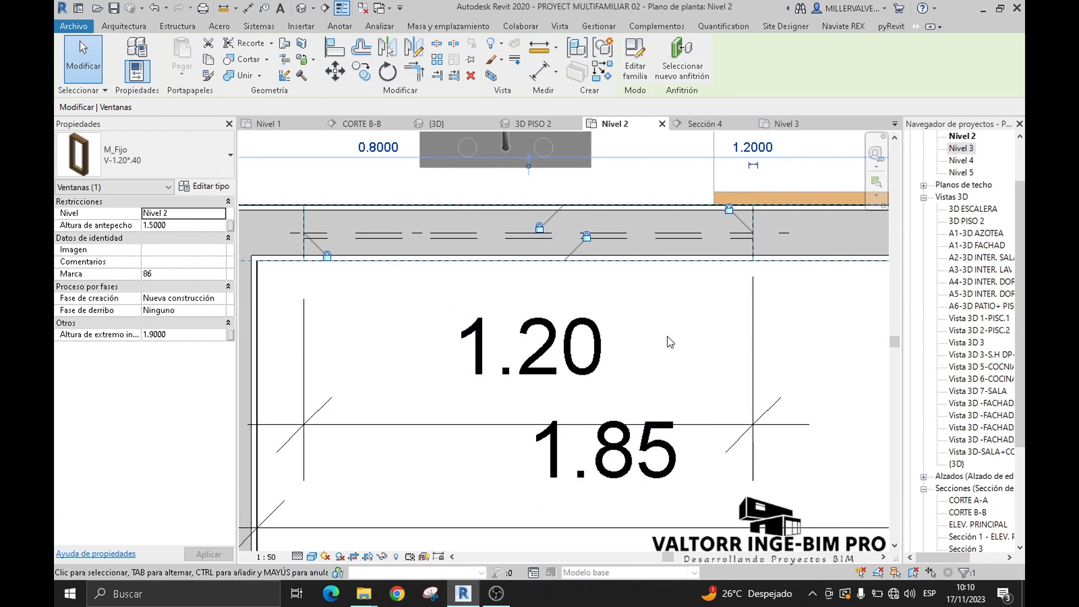
scroll(453, 344, "down", 1)
left_click(431, 374)
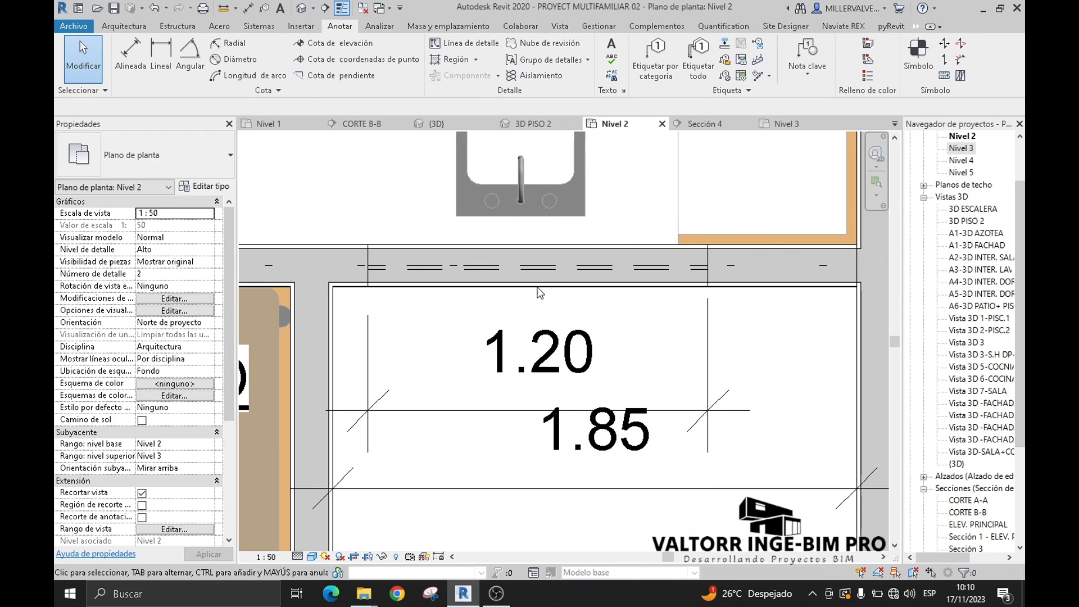
scroll(454, 333, "down", 1)
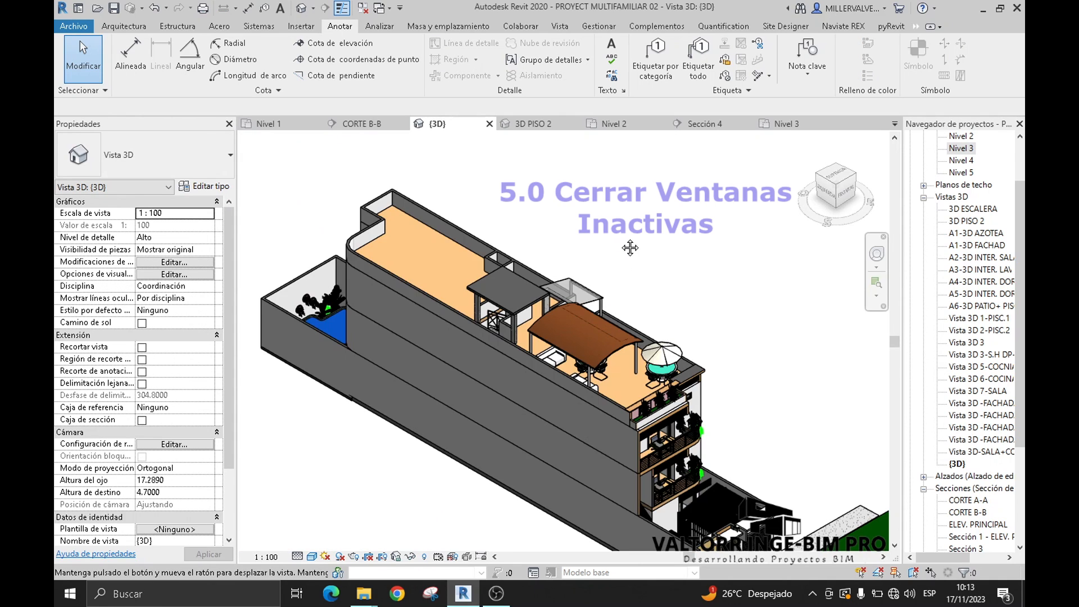
key("ctrl+2")
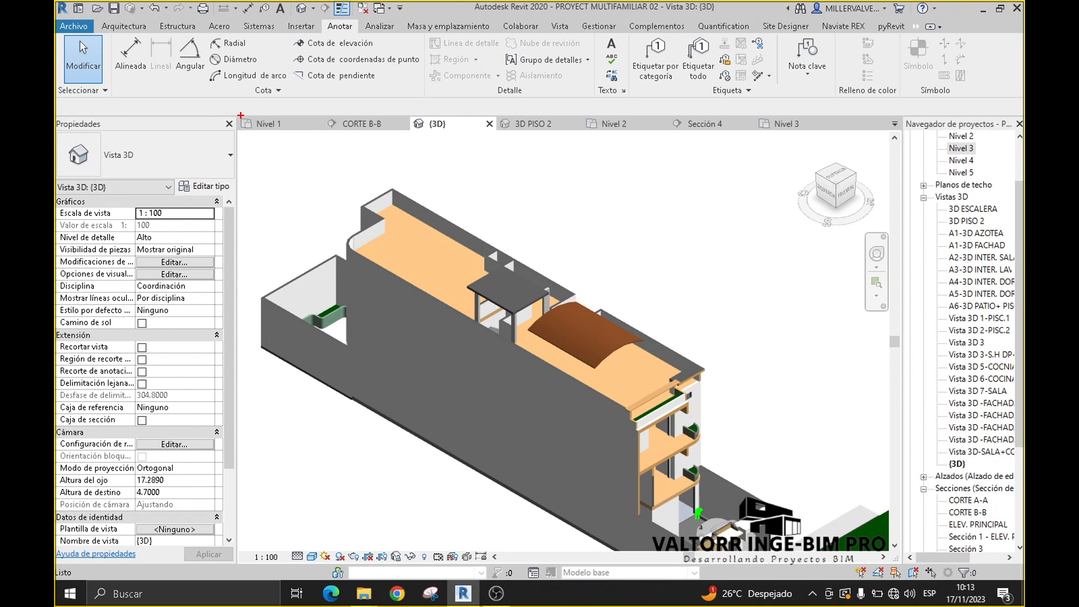
left_click_drag(232, 111, 821, 147)
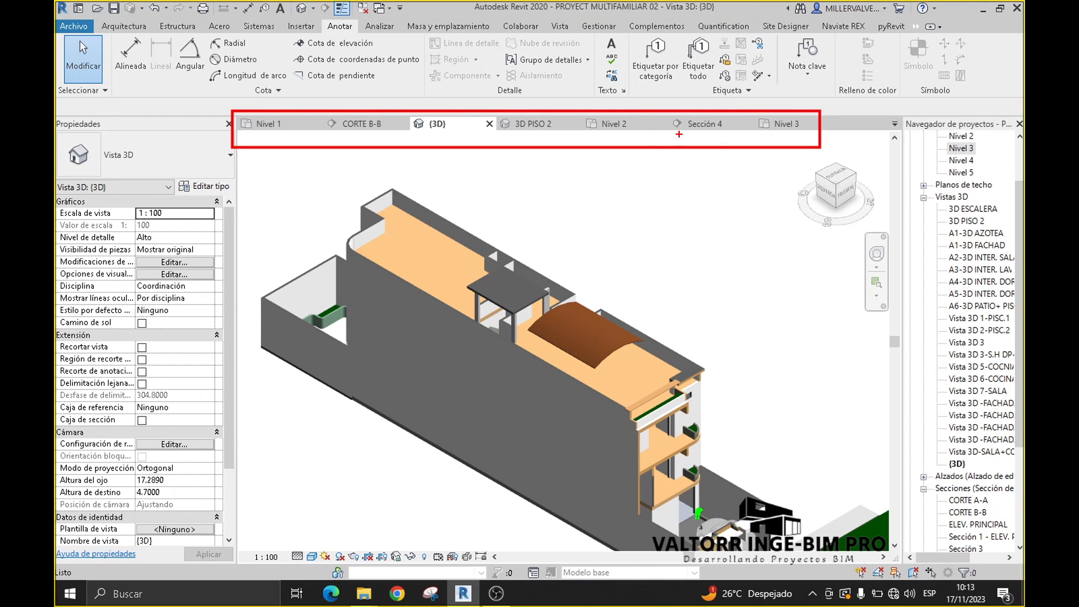
key("Escape")
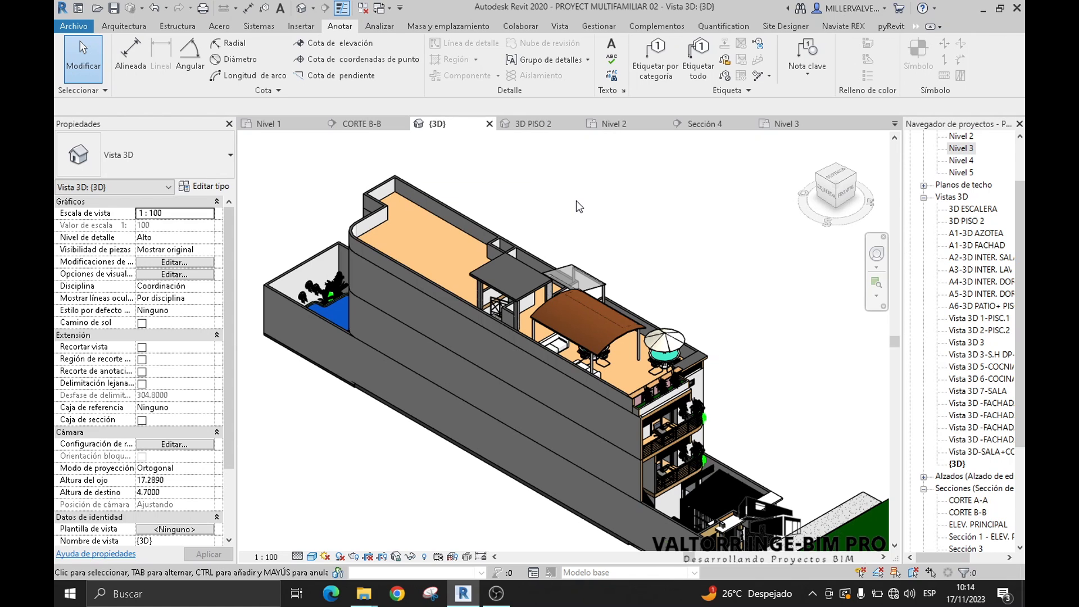
Step: Search the keyboard shortcut settings for CERRAR and select the command Cerrar ventanas inactivas
key("k")
key("s")
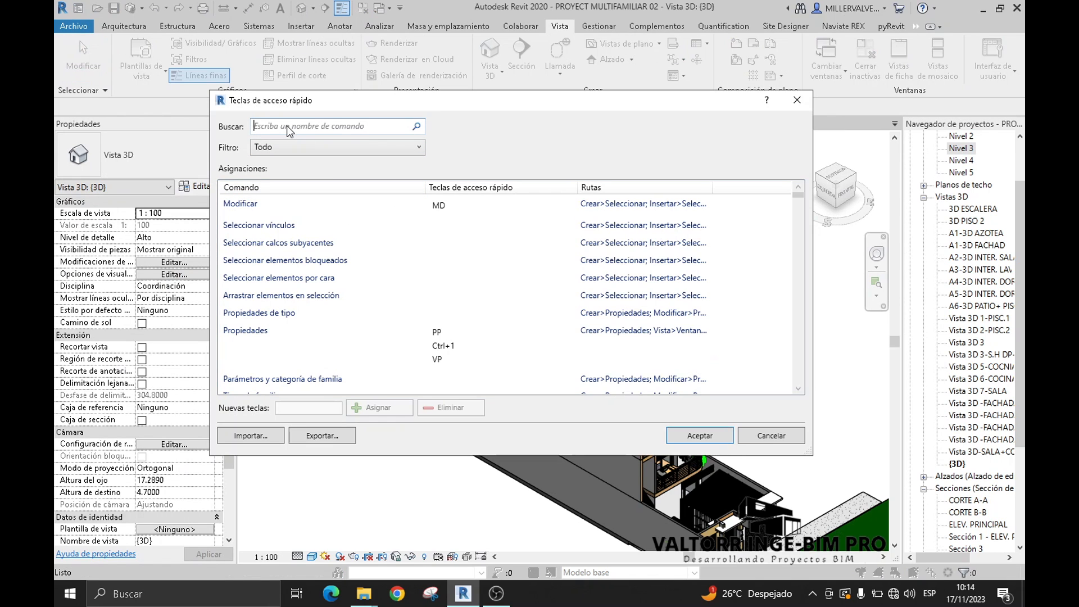
type("CERR")
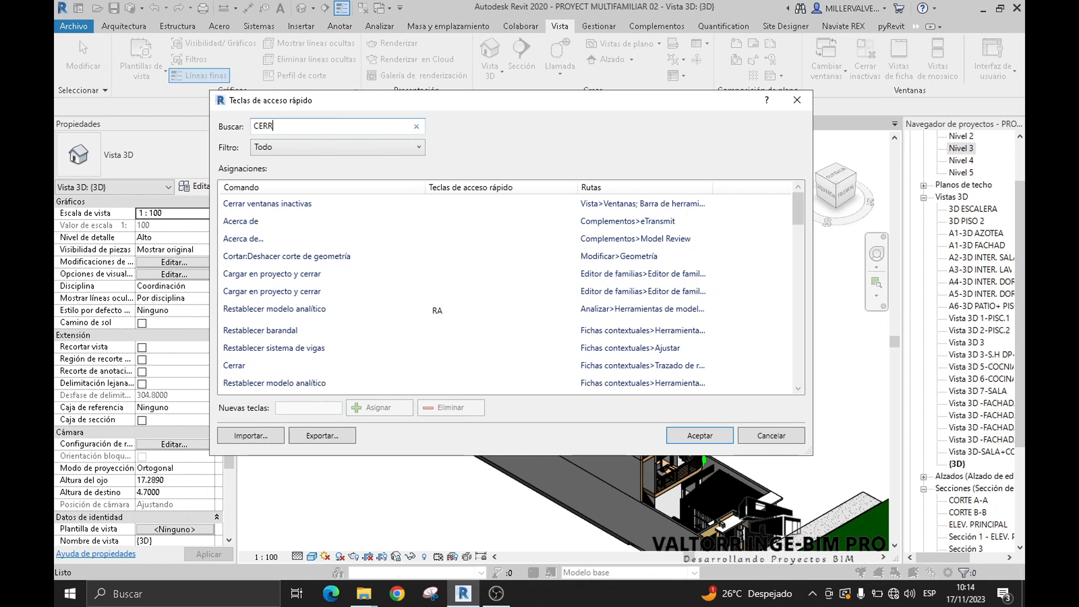
type("AR")
left_click(282, 205)
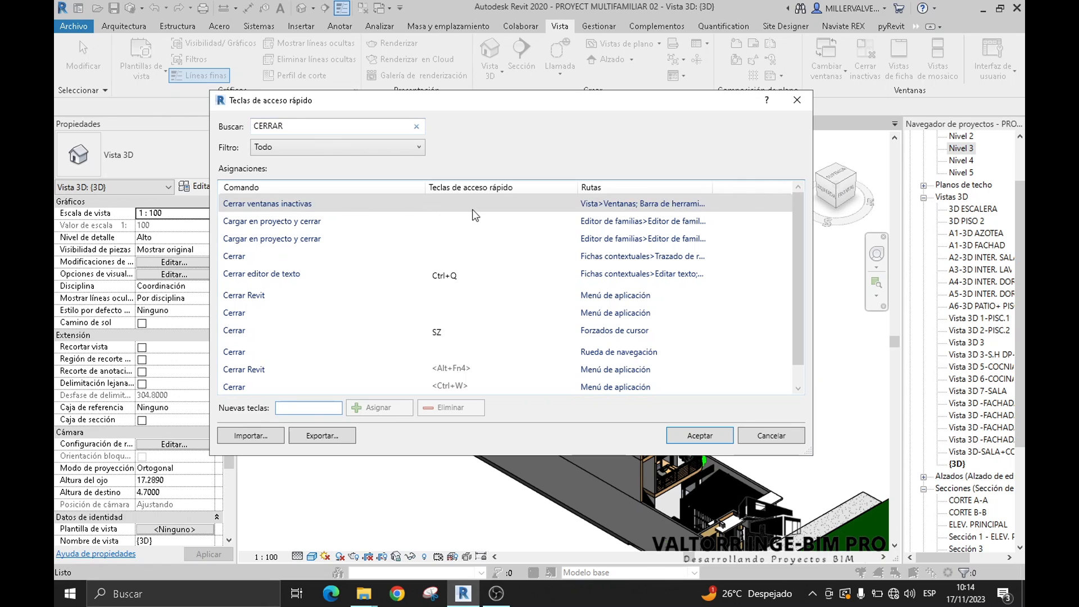
Step: Try to assign the shortcut CV to the Cerrar ventanas inactivas command
type("CV")
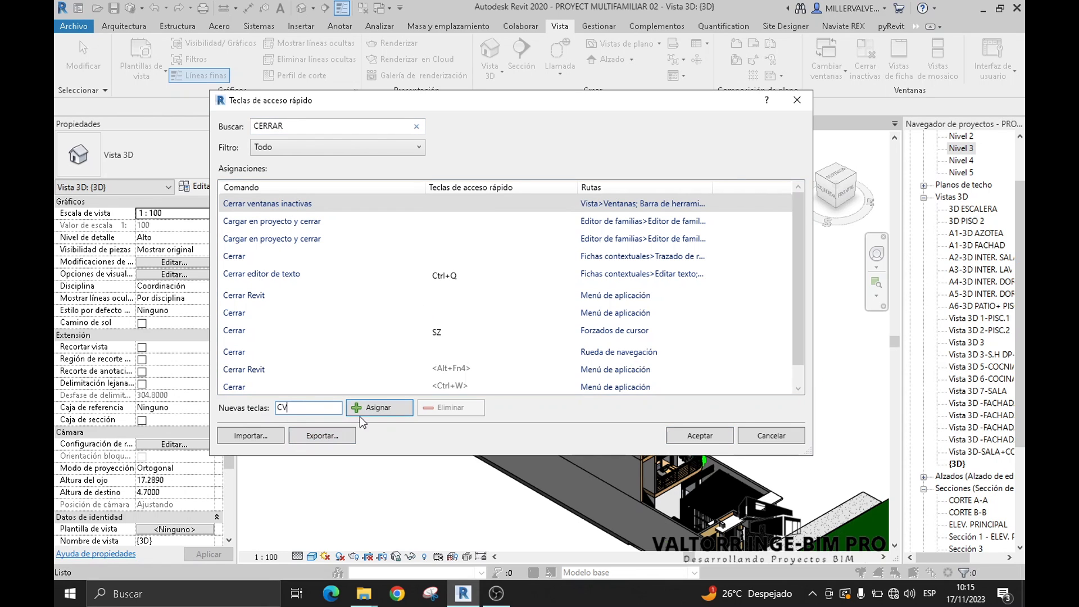
left_click(386, 408)
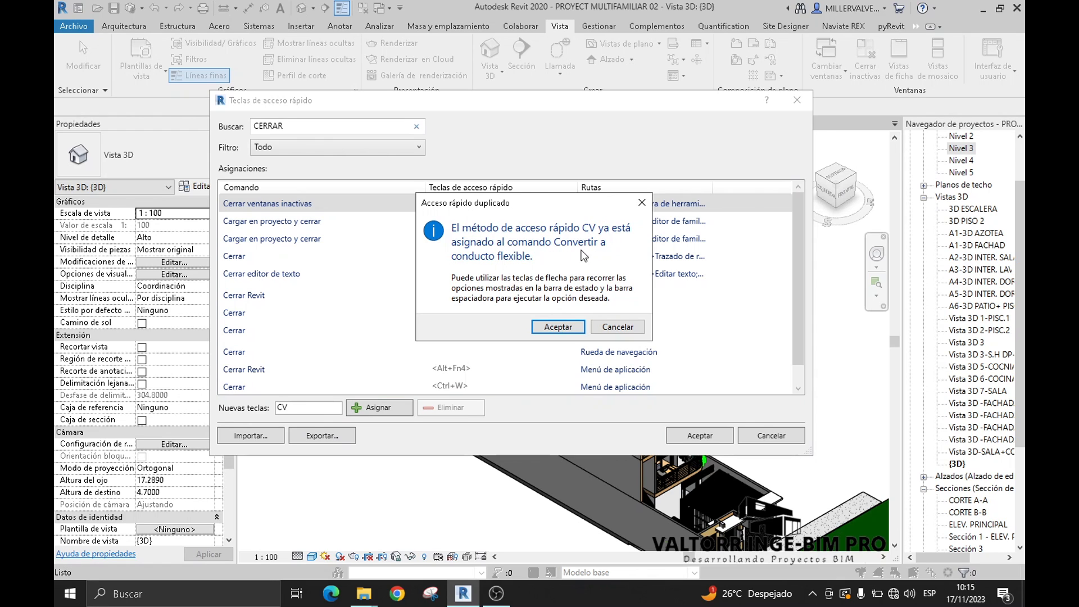
left_click(617, 327)
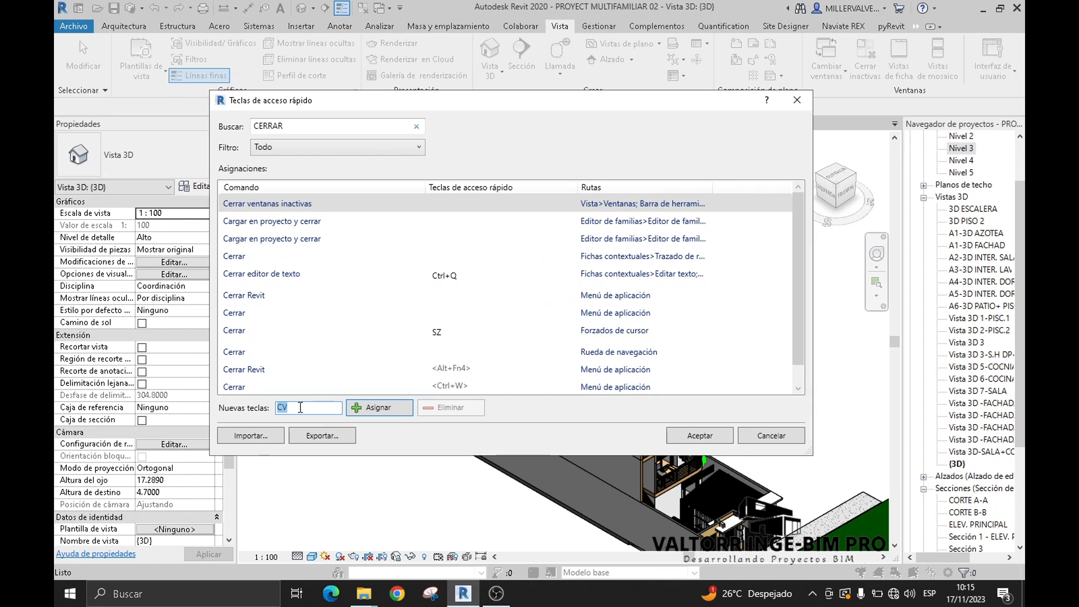
Step: Assign the shortcut CW to Cerrar ventanas inactivas, save it, and use it to close the inactive views
left_click(376, 409)
left_click(447, 208)
left_click(700, 434)
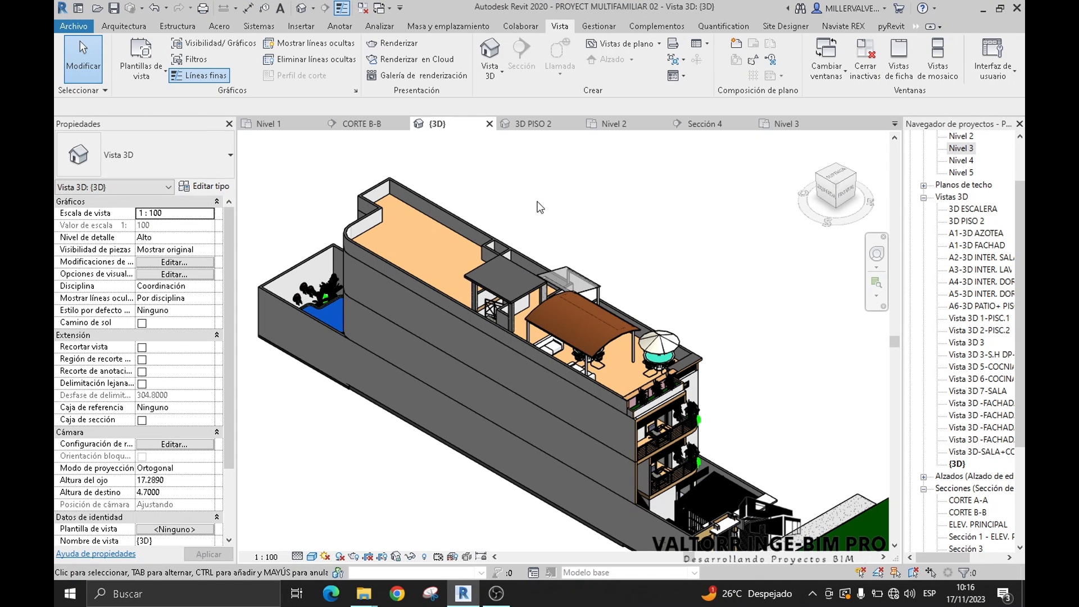
key("c")
key("w")
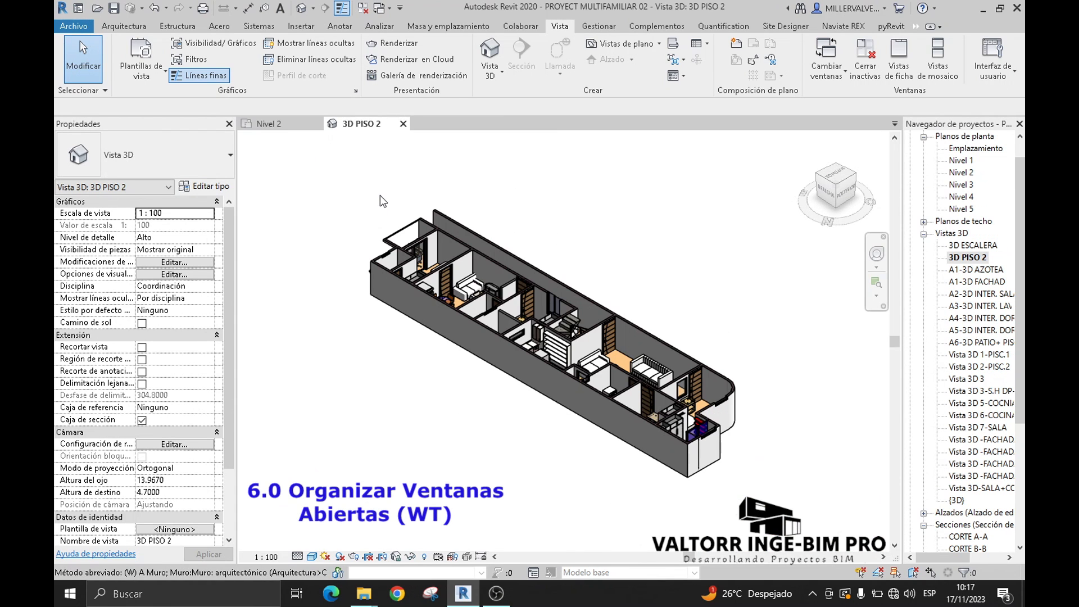
Step: Tile the open 3D PISO 2 and Nivel 2 views side by side
key("w")
key("t")
middle_click_drag(416, 348, 355, 359)
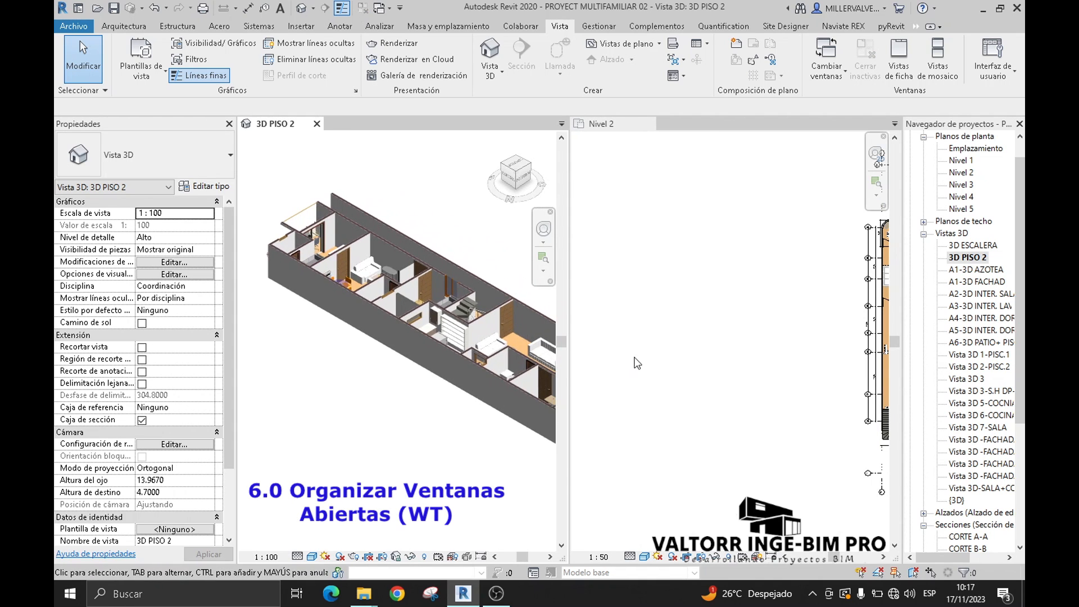
middle_click_drag(871, 340, 595, 347)
scroll(596, 347, "up", 4)
Step: Select the high V-1.20*.40 kitchen window in 3D PISO 2 and examine it in the adjacent Nivel 2 plan
left_click(532, 164)
left_click(530, 166)
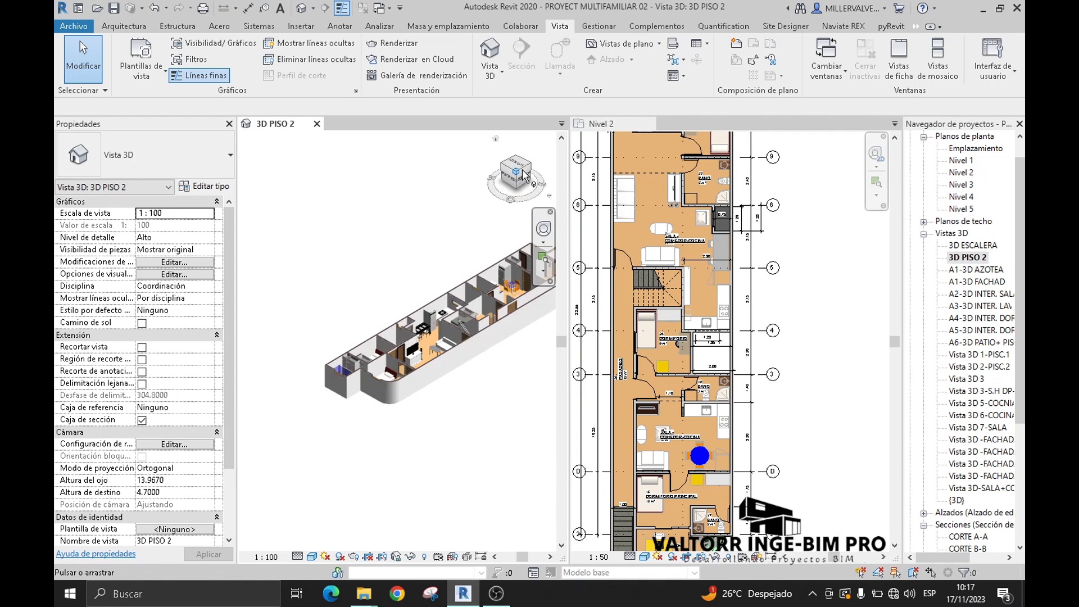
middle_click_drag(419, 315, 466, 236, "shift")
scroll(353, 288, "up", 5)
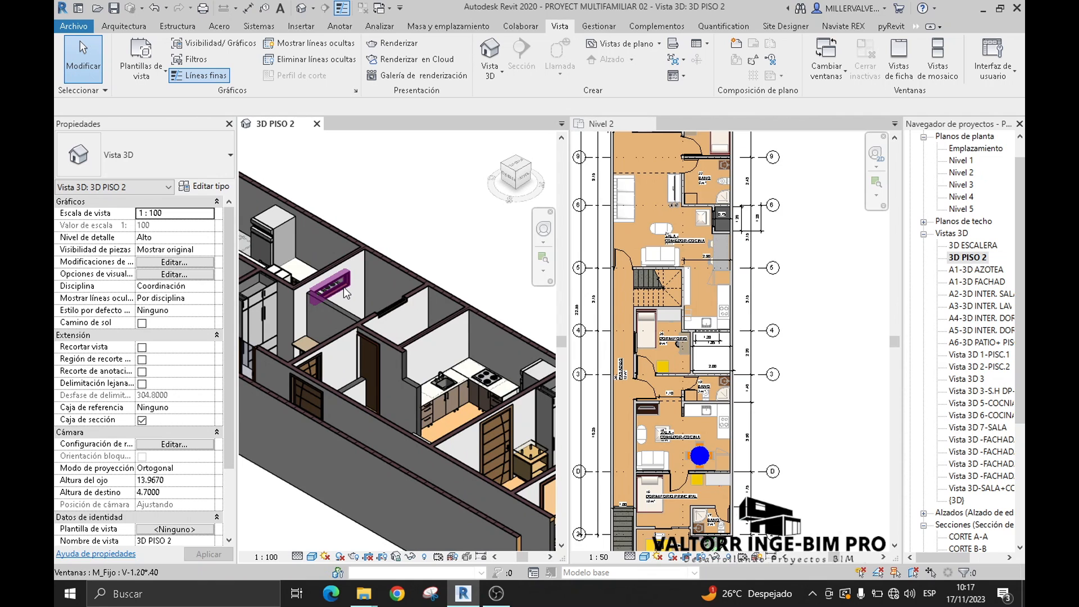
left_click(344, 286)
scroll(721, 291, "up", 2)
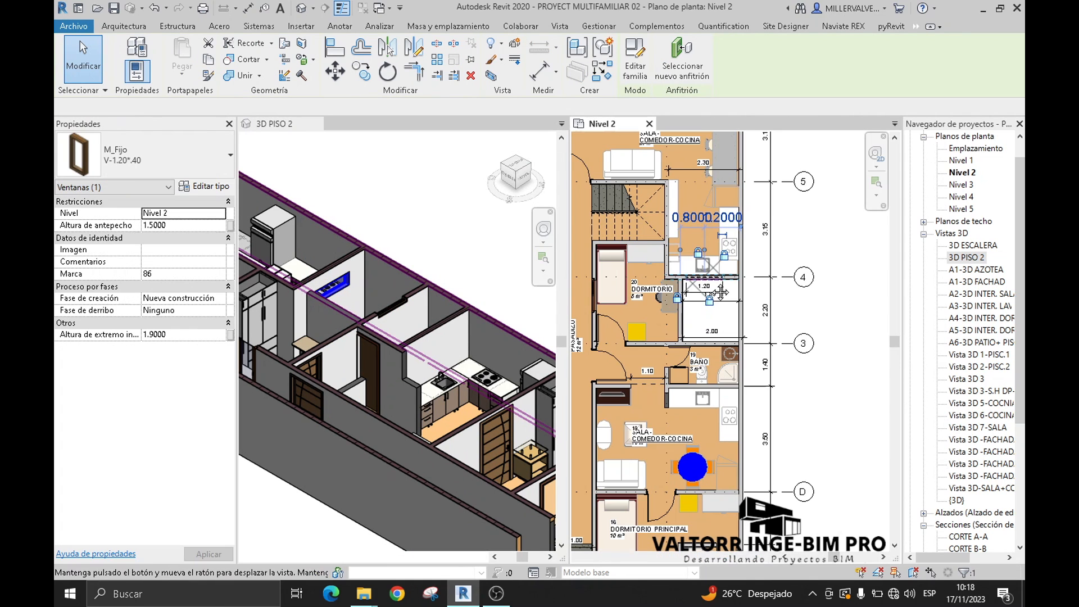
scroll(724, 298, "up", 5)
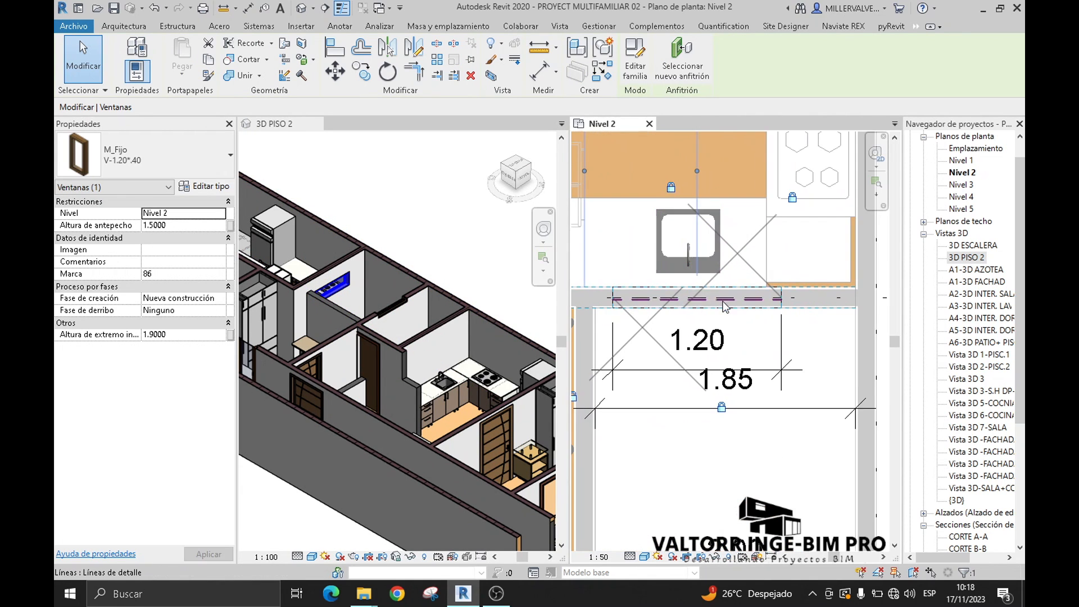
middle_click_drag(725, 307, 773, 326)
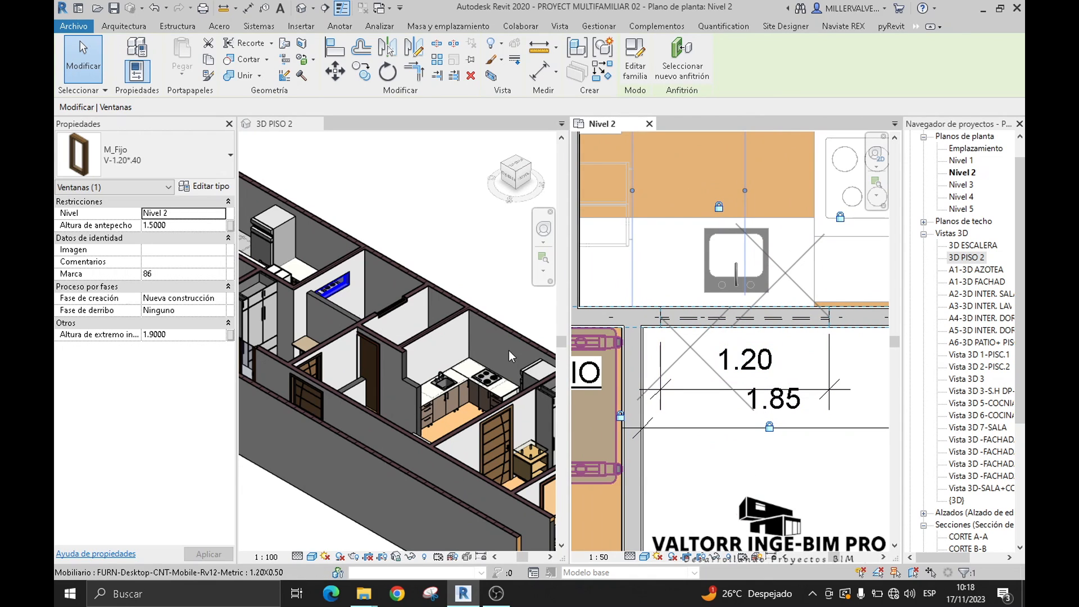
left_click(344, 271)
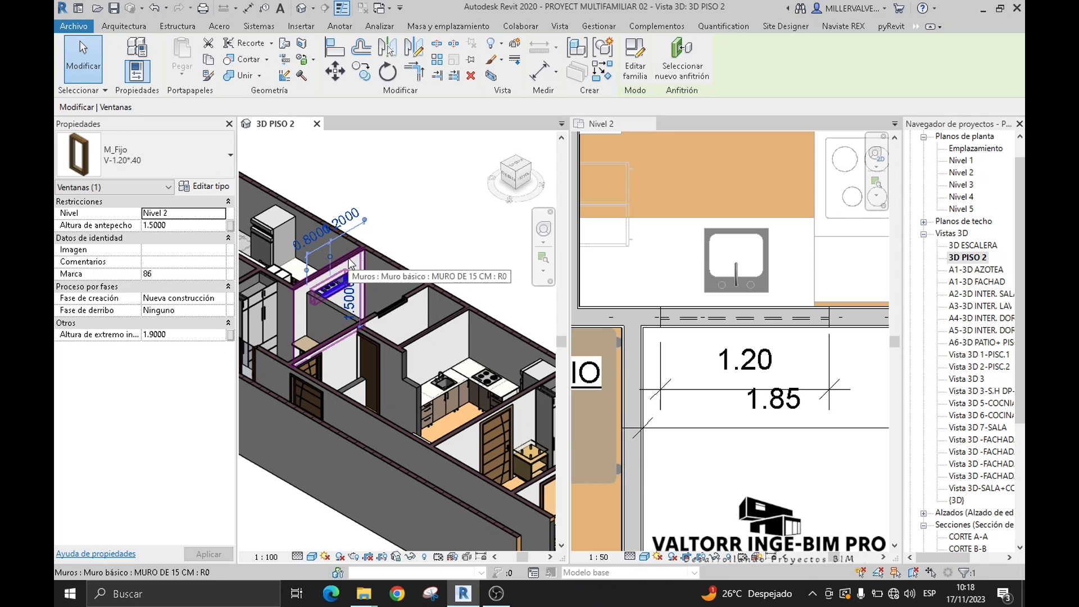
left_click(357, 268)
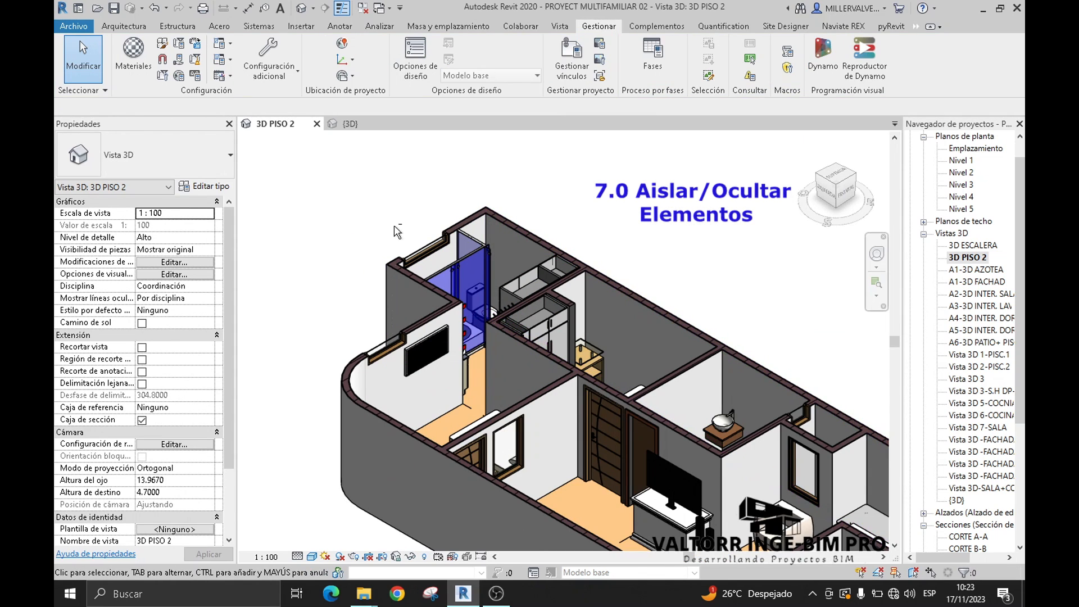
Step: Select the elements of the bathroom at the end of 3D PISO 2 with a crossing window and temporarily isolate them
middle_click_drag(450, 243, 422, 294, "shift")
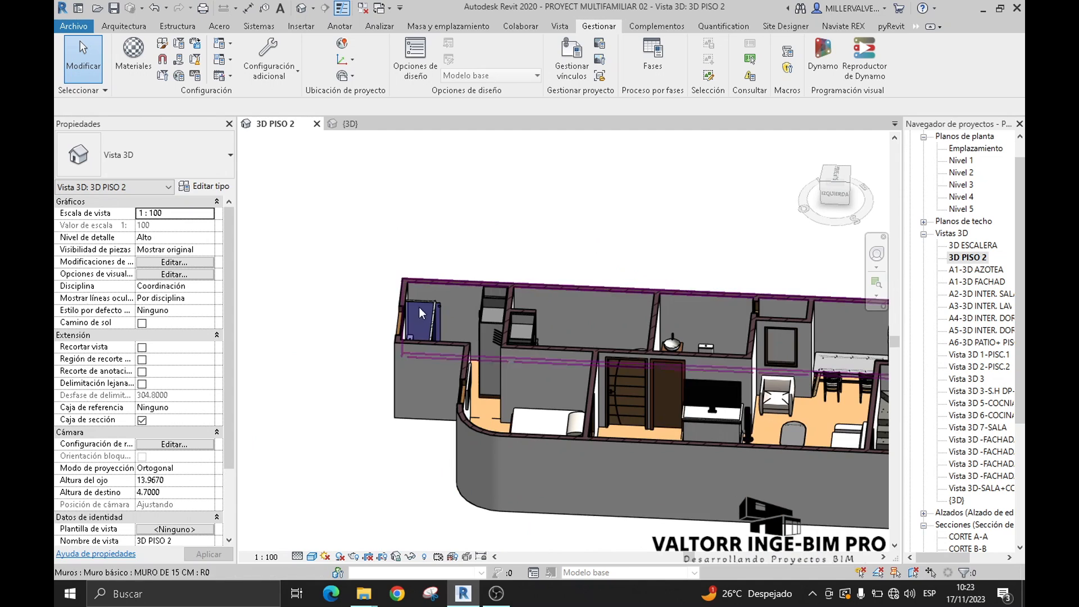
middle_click_drag(403, 382, 494, 448, "shift")
middle_click_drag(513, 222, 485, 266)
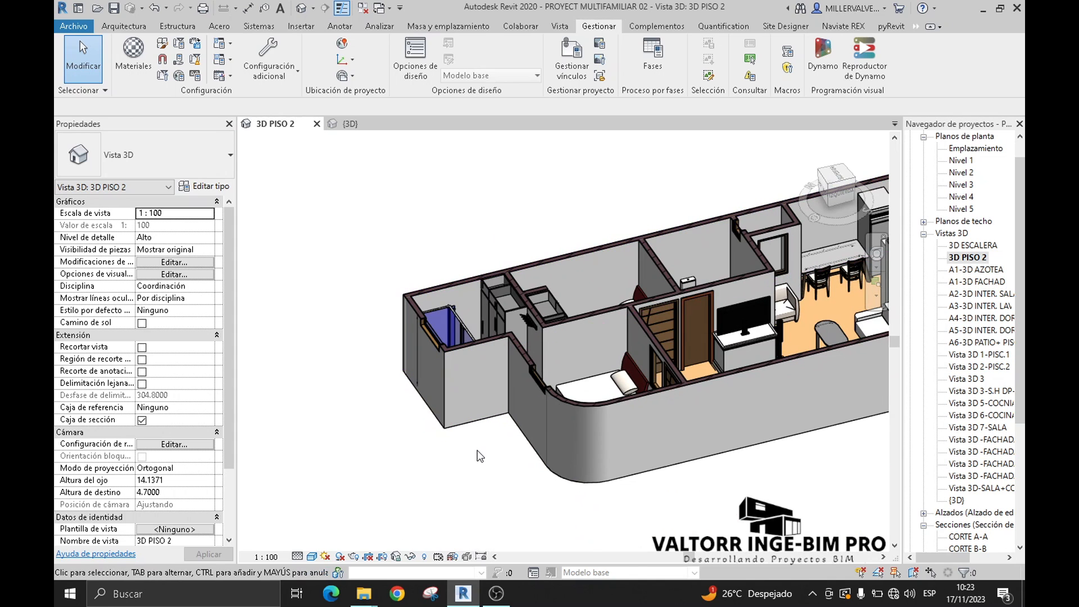
left_click_drag(474, 461, 329, 213)
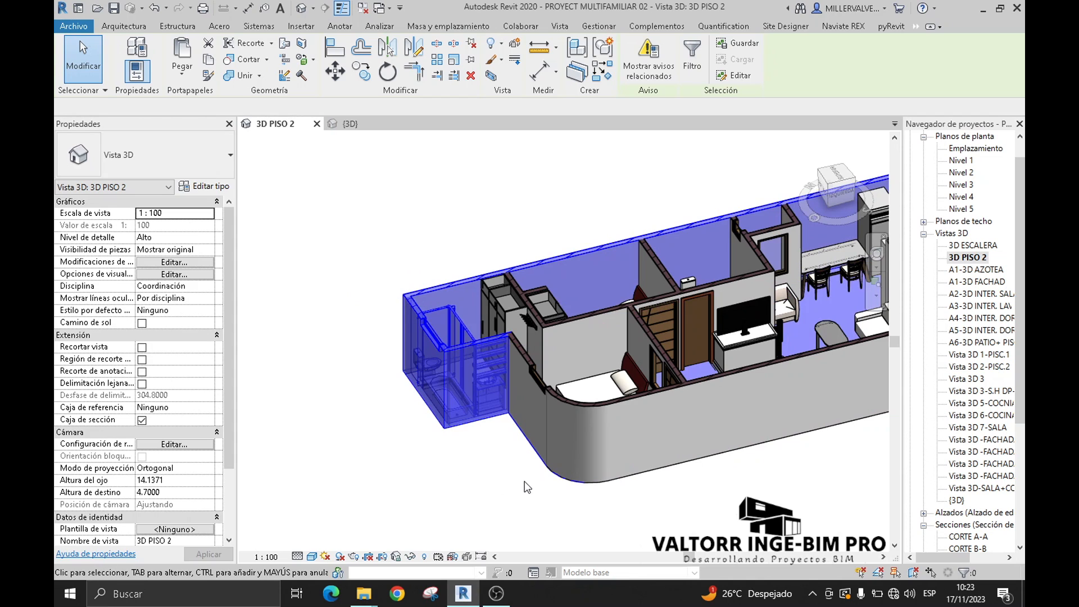
scroll(518, 478, "up", 2)
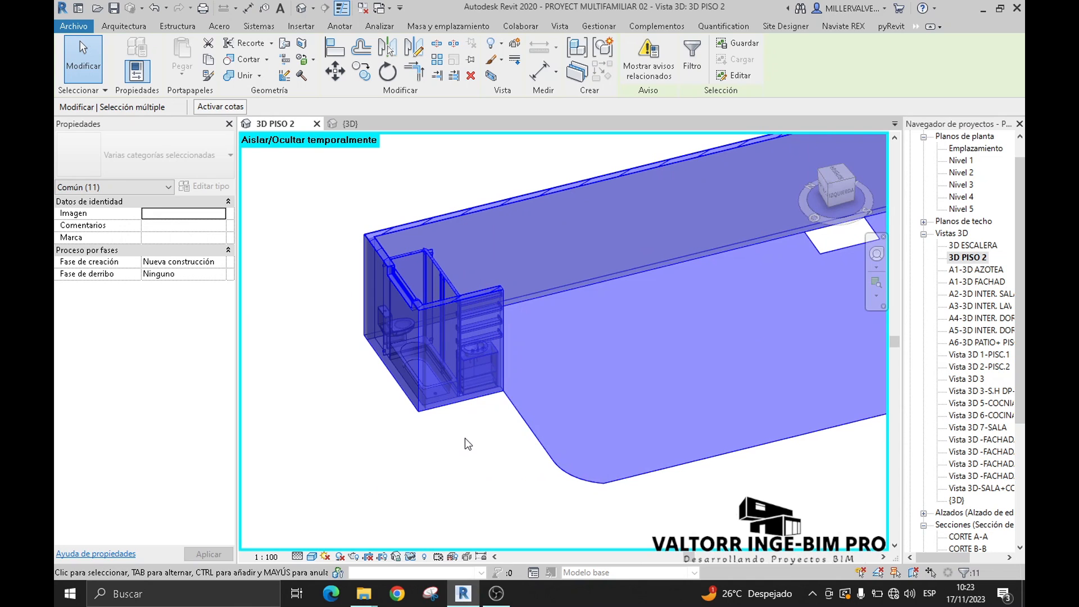
left_click(461, 444)
middle_click_drag(461, 444, 317, 468, "shift")
scroll(348, 161, "up", 2)
middle_click_drag(450, 194, 557, 407)
middle_click_drag(843, 377, 650, 395)
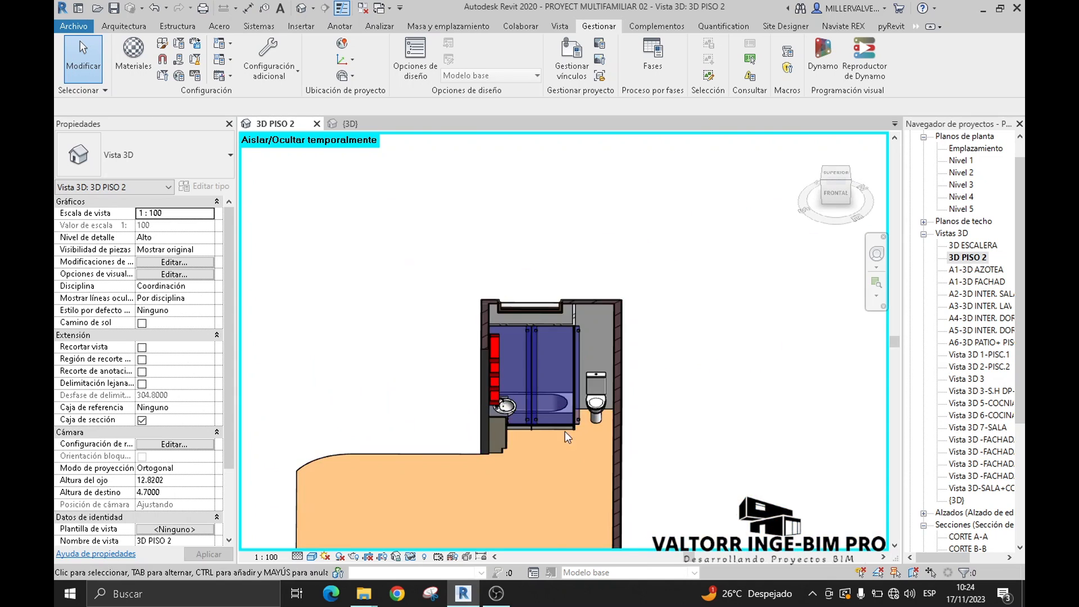
Step: Reselect the isolated elements without the floor and the long wall, and temporarily isolate only the remaining bathroom elements
left_click_drag(584, 197, 245, 419)
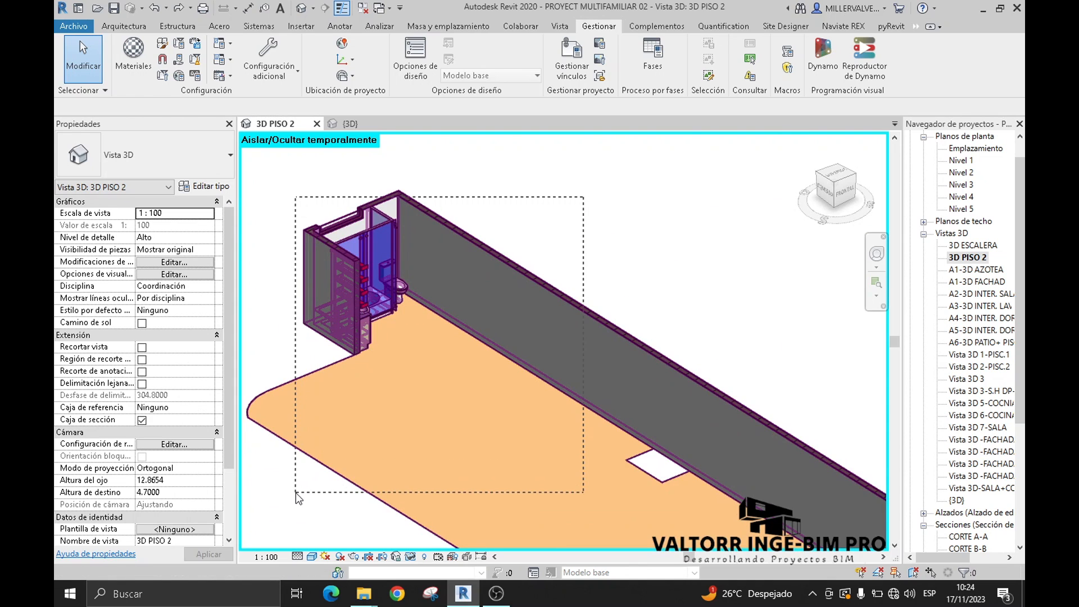
left_click_drag(295, 492, 296, 493)
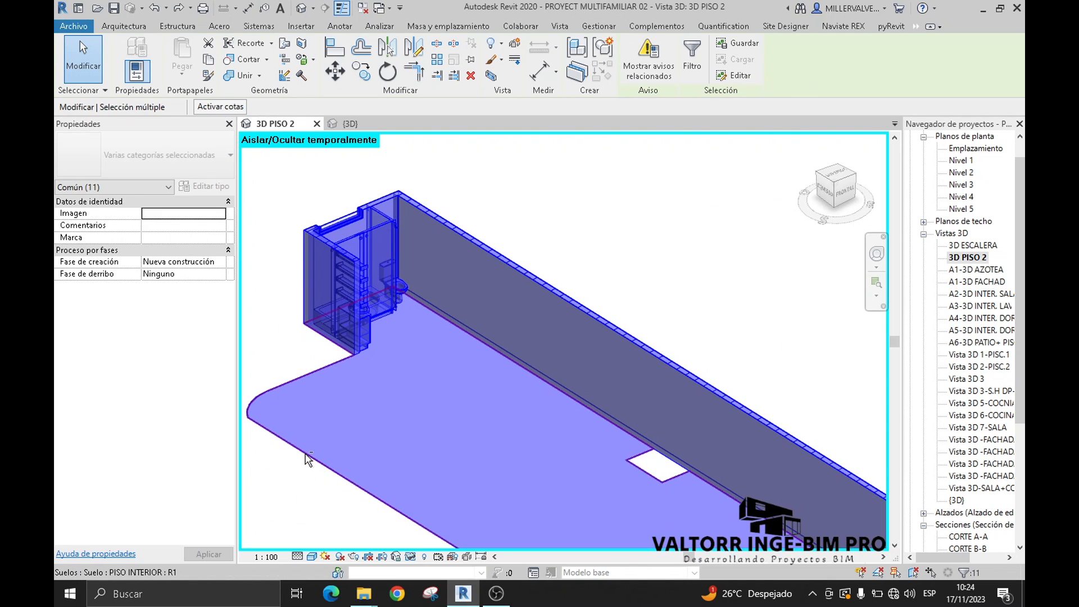
left_click(409, 378, "shift")
left_click(569, 294, "shift")
middle_click_drag(546, 248, 552, 242)
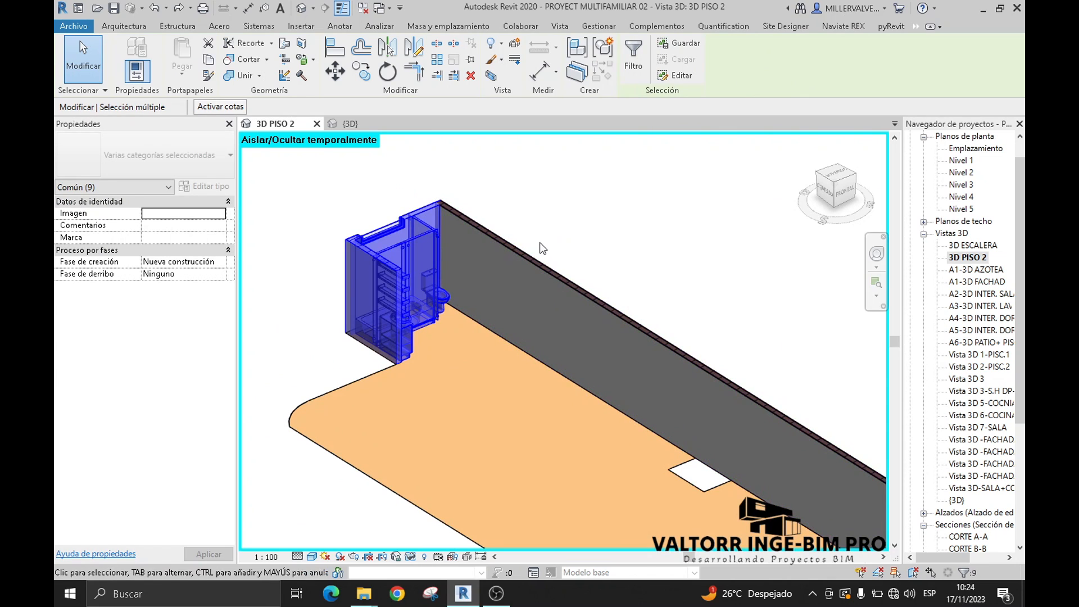
key("h")
key("i")
middle_click_drag(485, 368, 596, 430, "shift")
middle_click_drag(453, 460, 368, 463, "shift")
scroll(433, 435, "up", 4)
middle_click_drag(554, 451, 602, 491, "shift")
scroll(450, 434, "up", 2)
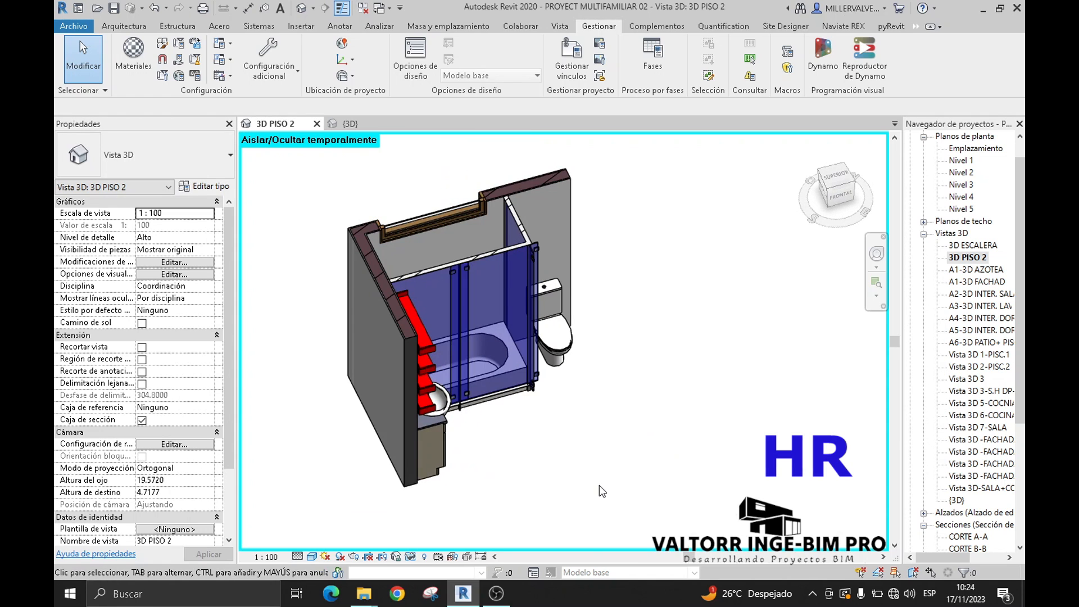
Step: Reset the temporary isolation in 3D PISO 2 to bring back the whole floor
scroll(595, 484, "down", 2)
key("h")
key("r")
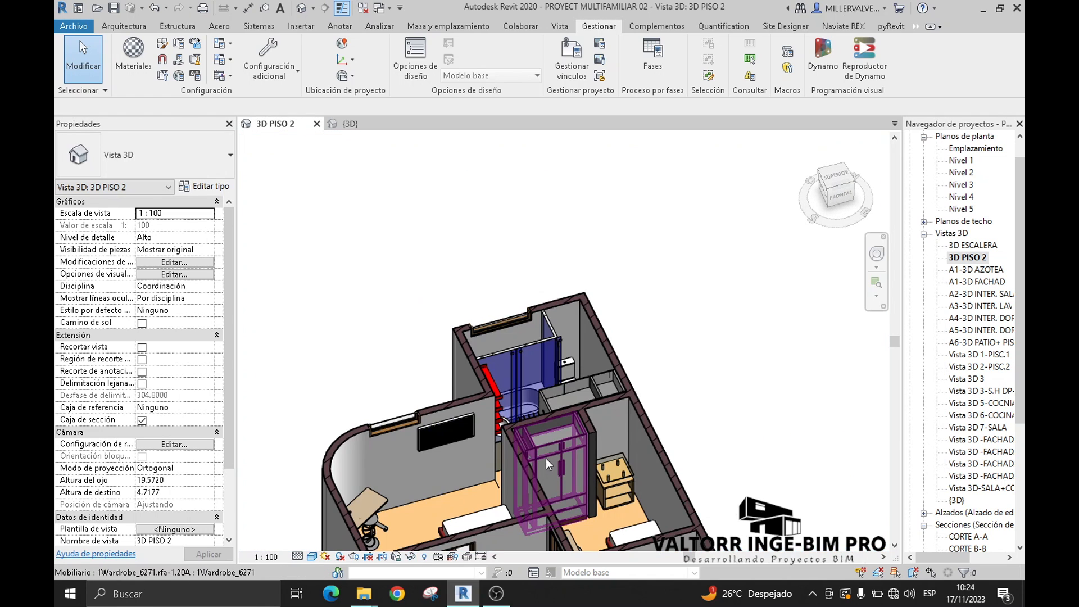
middle_click_drag(390, 353, 390, 243)
scroll(378, 239, "down", 2)
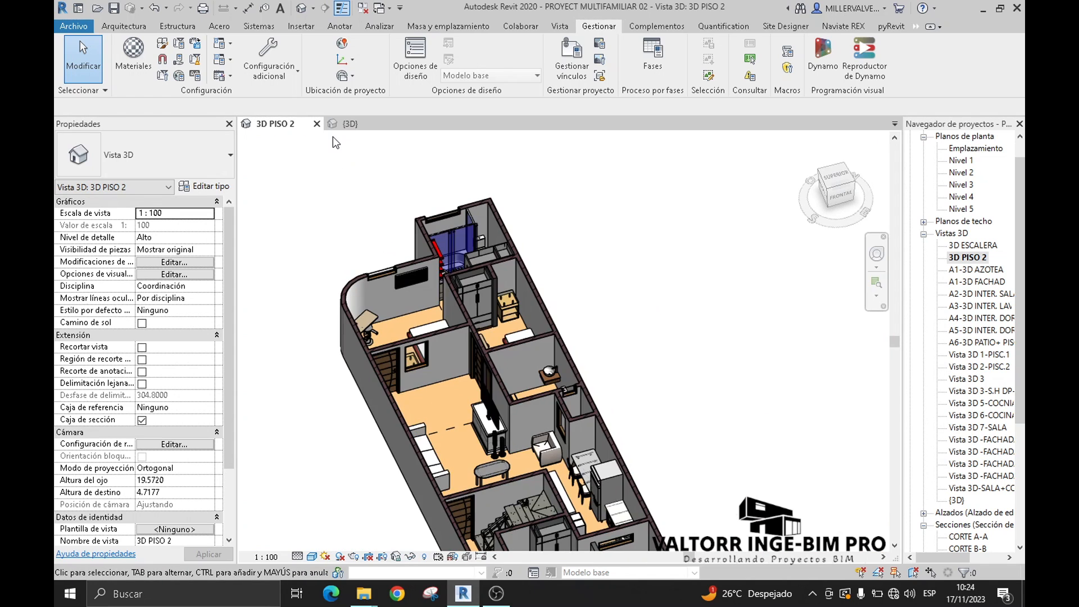
Step: In the {3D} view, select the long ground-floor side wall and temporarily hide the entire wall category
left_click(345, 125)
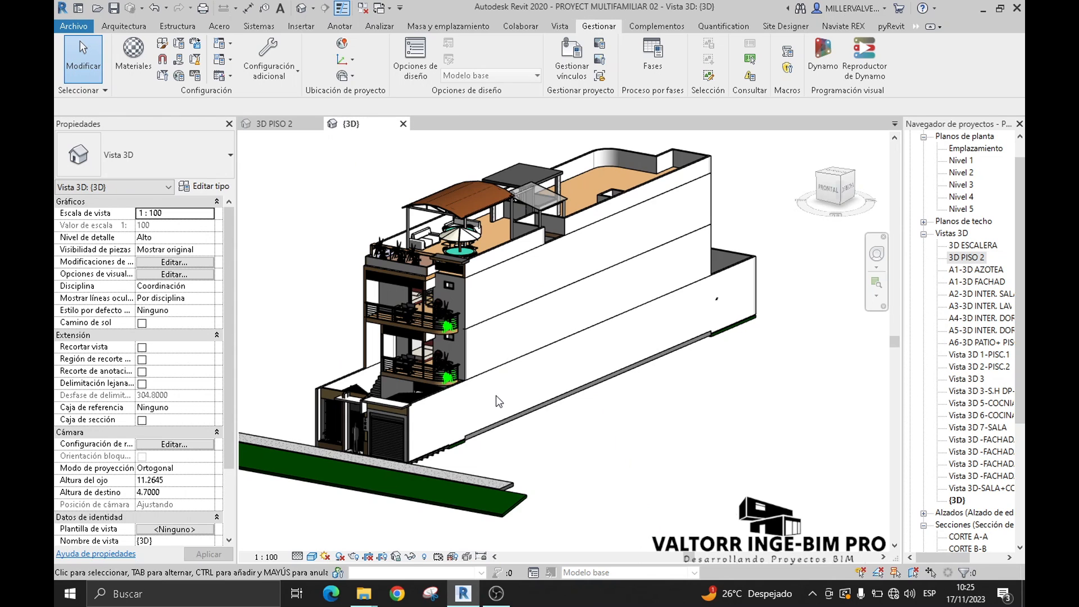
middle_click_drag(604, 453, 636, 468)
left_click(710, 360)
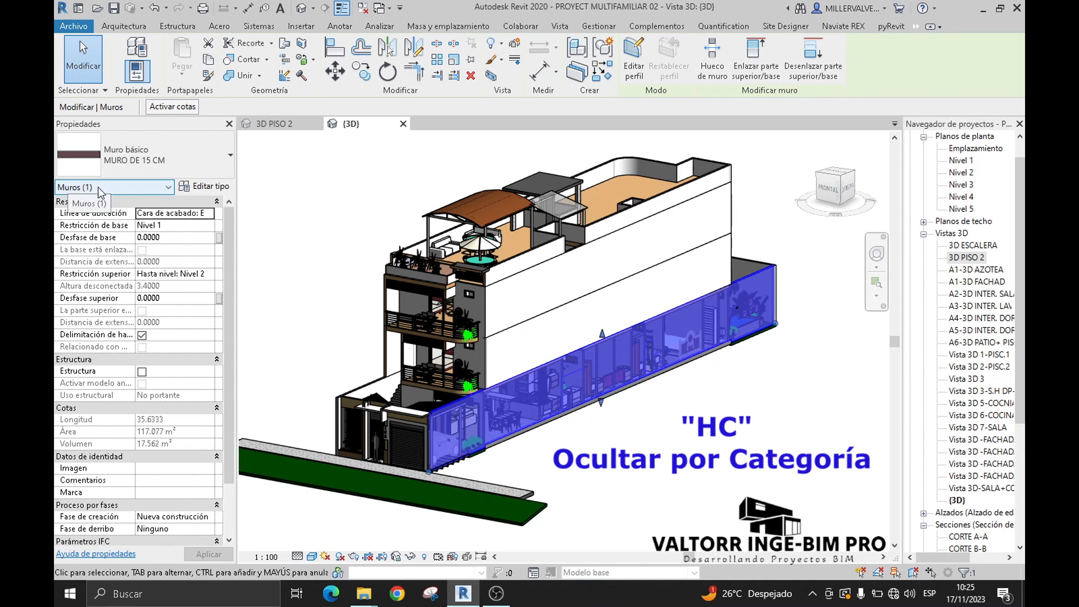
key("h")
key("c")
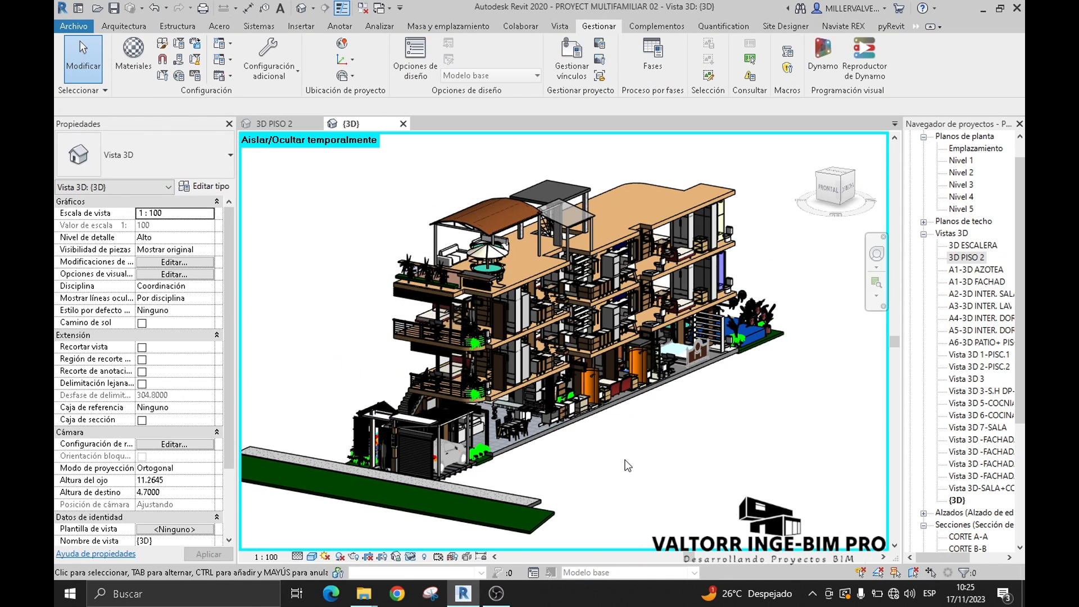
middle_click_drag(677, 452, 593, 484, "shift")
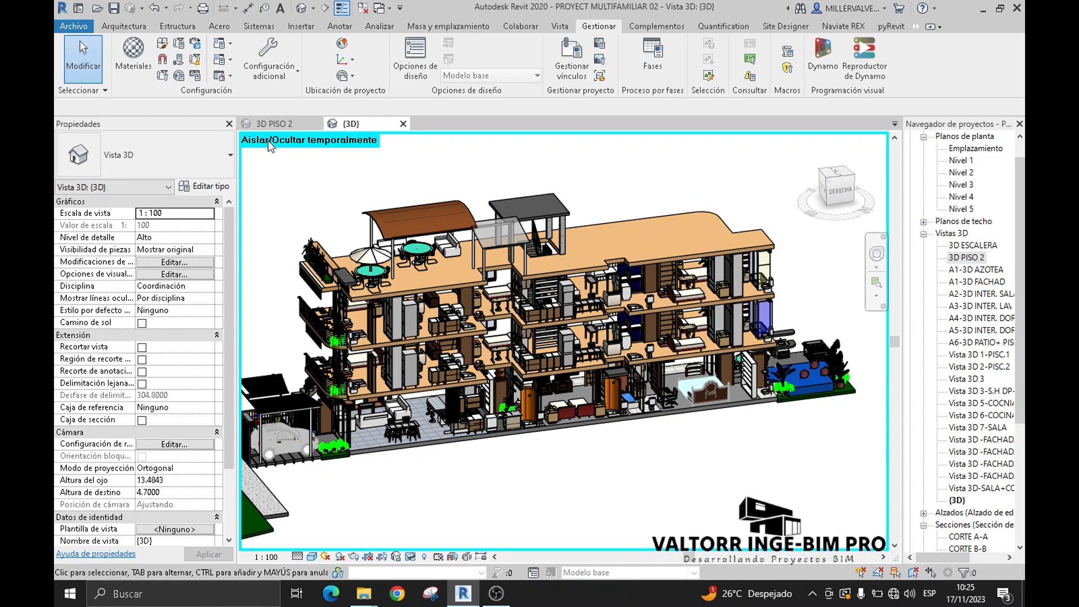
Step: Reset the temporary hide in the {3D} view to restore the walls
middle_click_drag(461, 507, 537, 490)
key("h")
key("r")
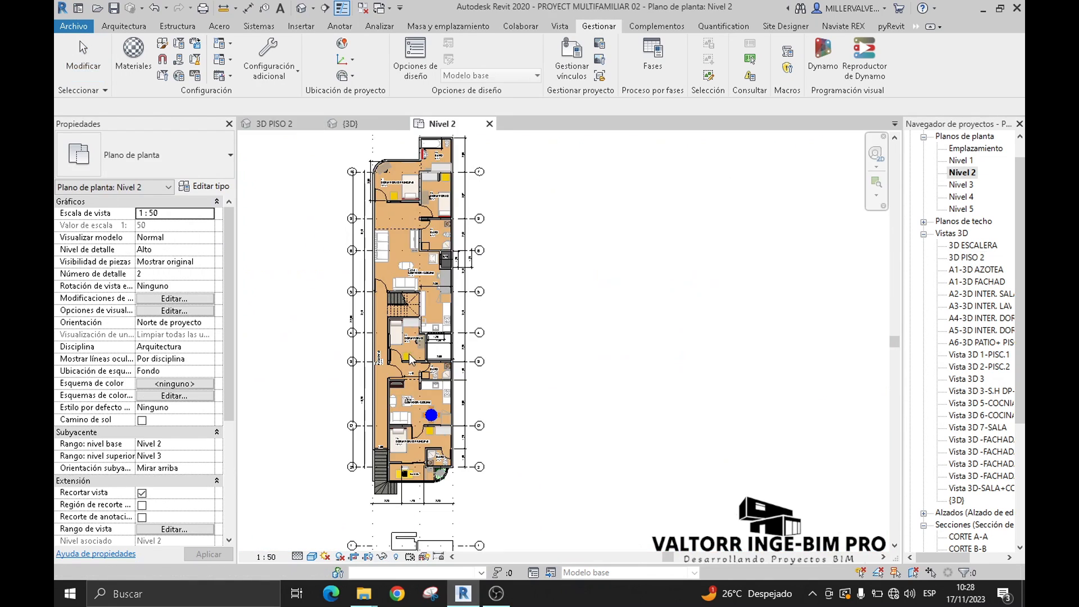
Step: Hide the single bed of bedroom 20 (DORMITORIO) in the Nivel 2 plan view
scroll(409, 355, "up", 3)
left_click(404, 333)
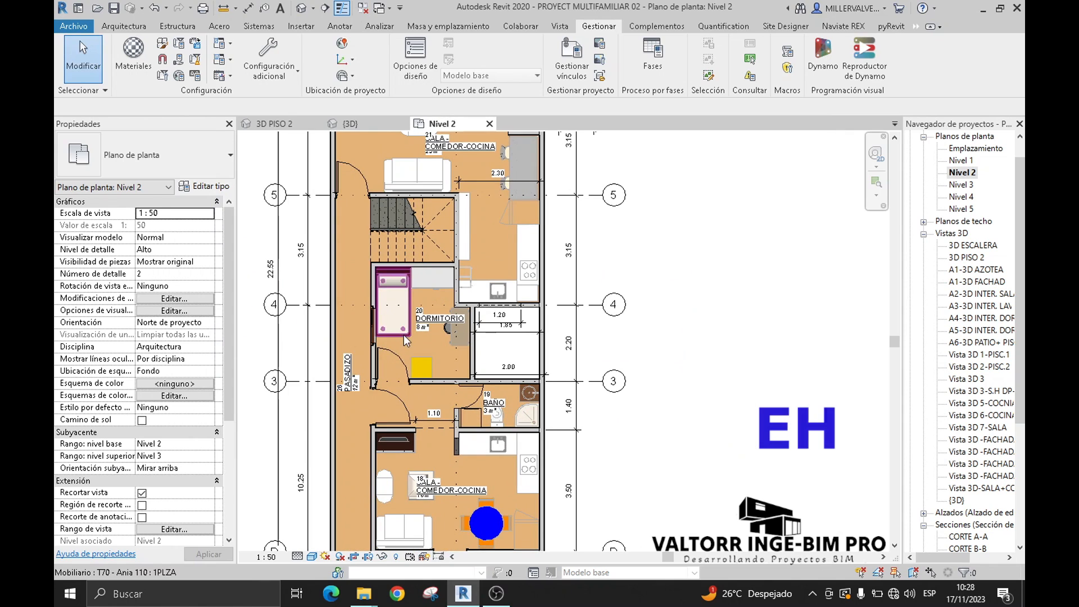
key("e")
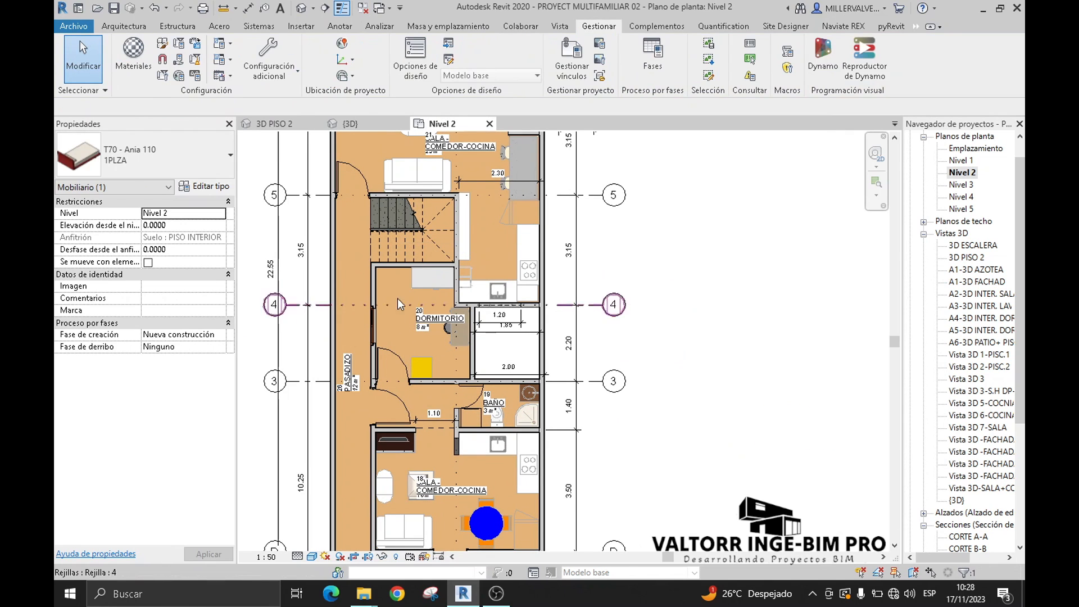
key("Escape")
middle_click_drag(397, 299, 365, 314)
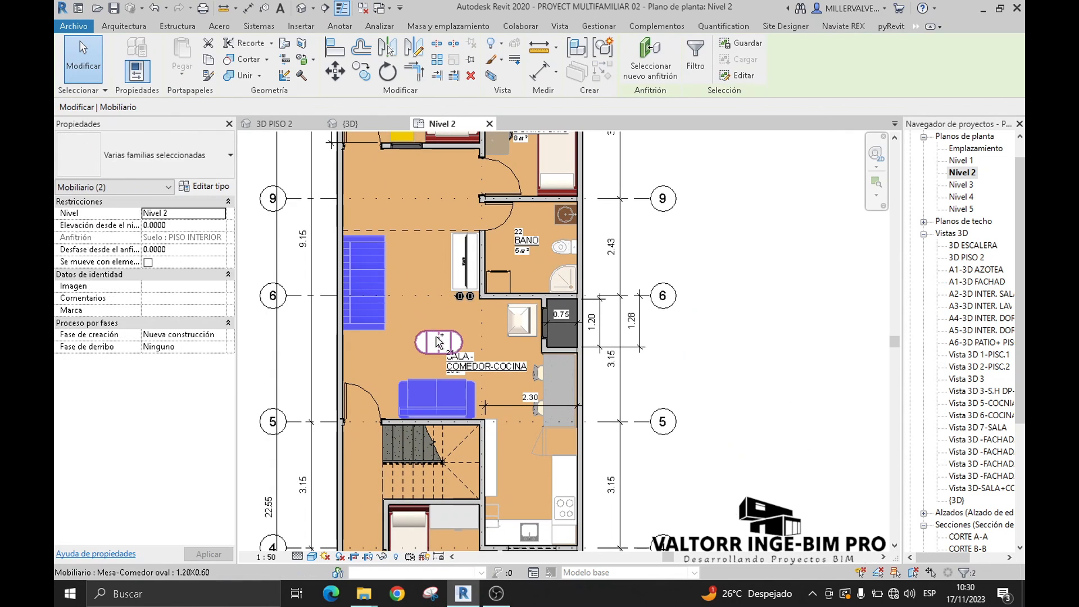
Step: Add the oval coffee table to the selected living-room furniture and hide all three pieces in the Nivel 2 plan
left_click(411, 341, "ctrl")
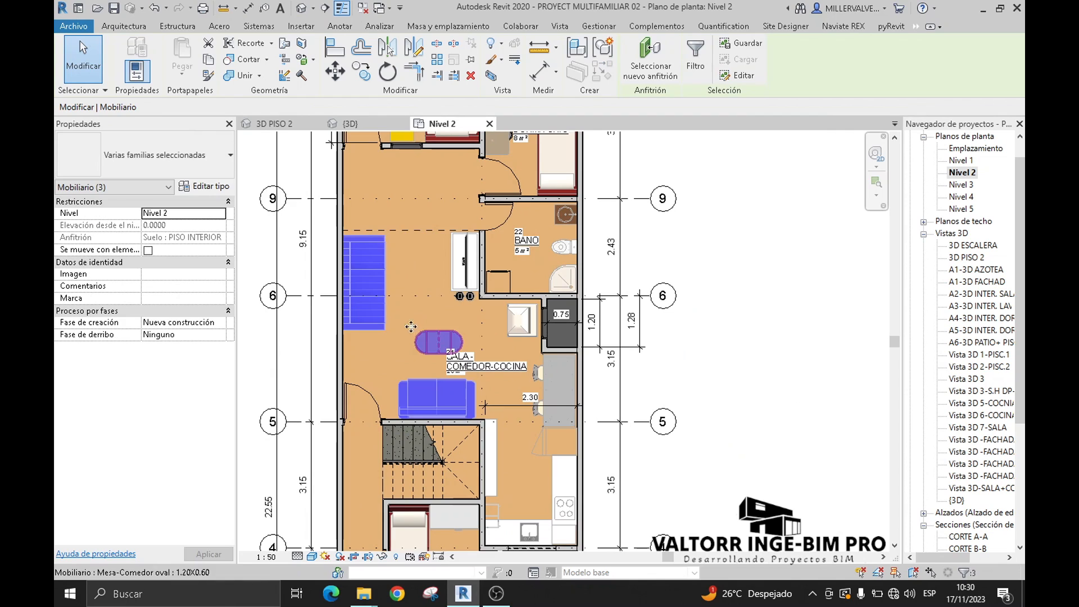
key("e")
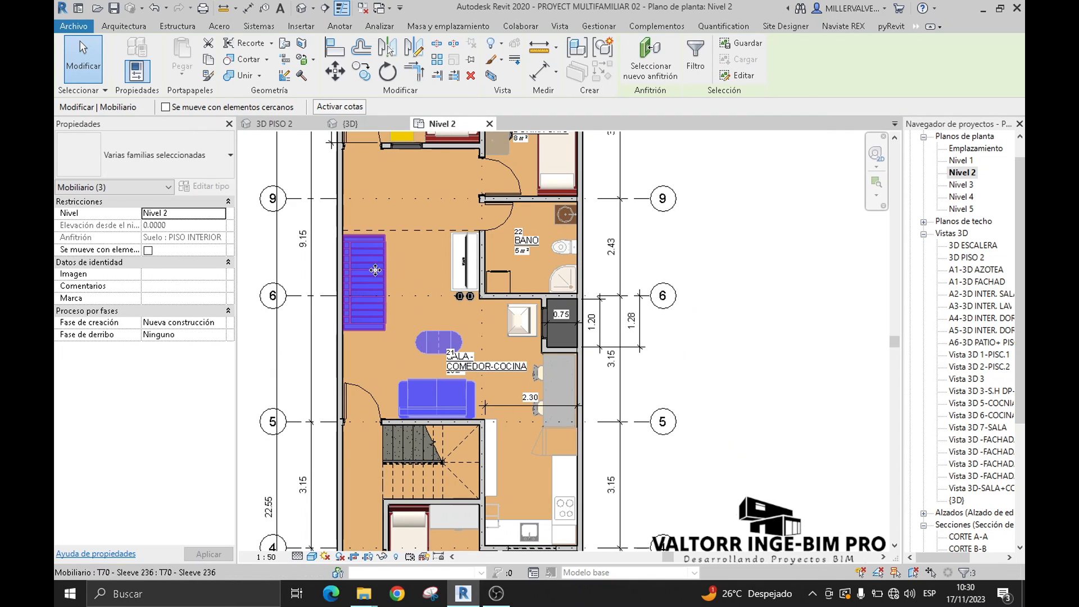
key("h")
middle_click_drag(397, 277, 410, 322)
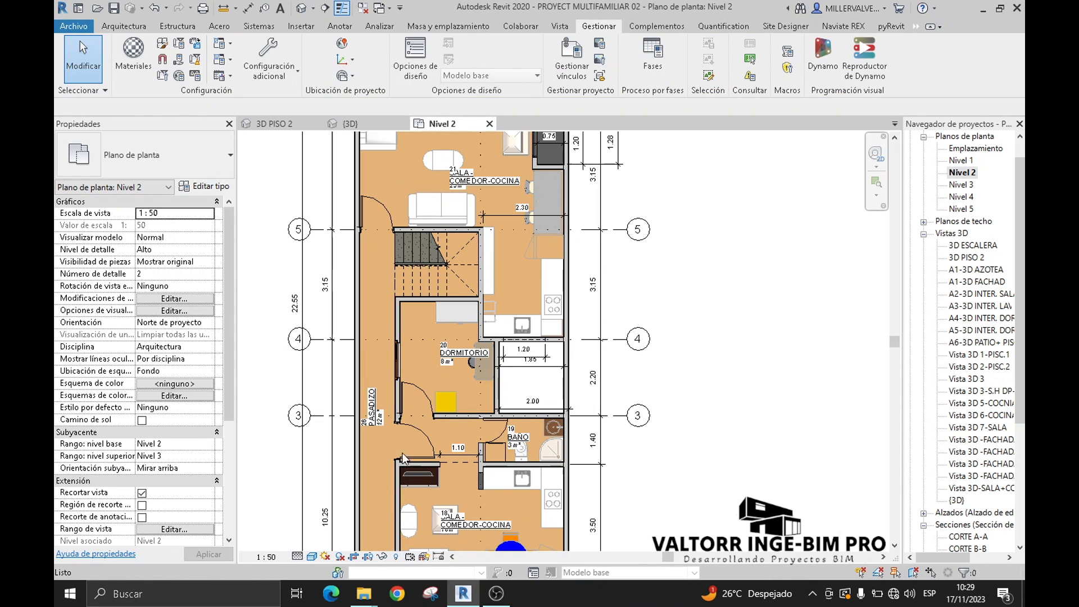
Step: Reveal the hidden elements in Nivel 2 and unhide the single bed of bedroom 20 (DORMITORIO)
key("r")
key("h")
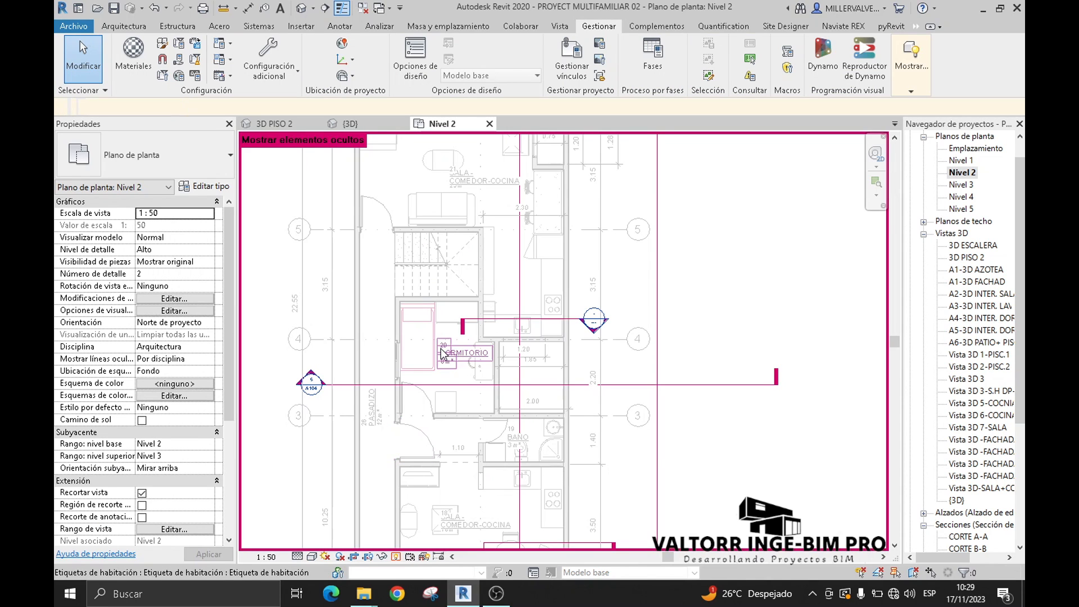
left_click(435, 333)
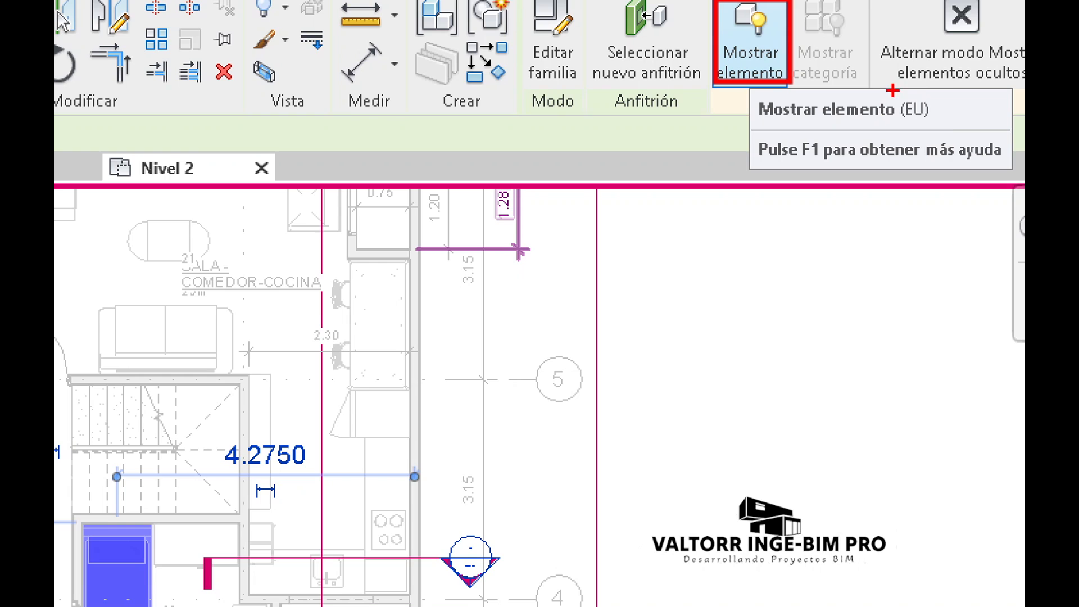
left_click_drag(899, 91, 954, 126, "ctrl")
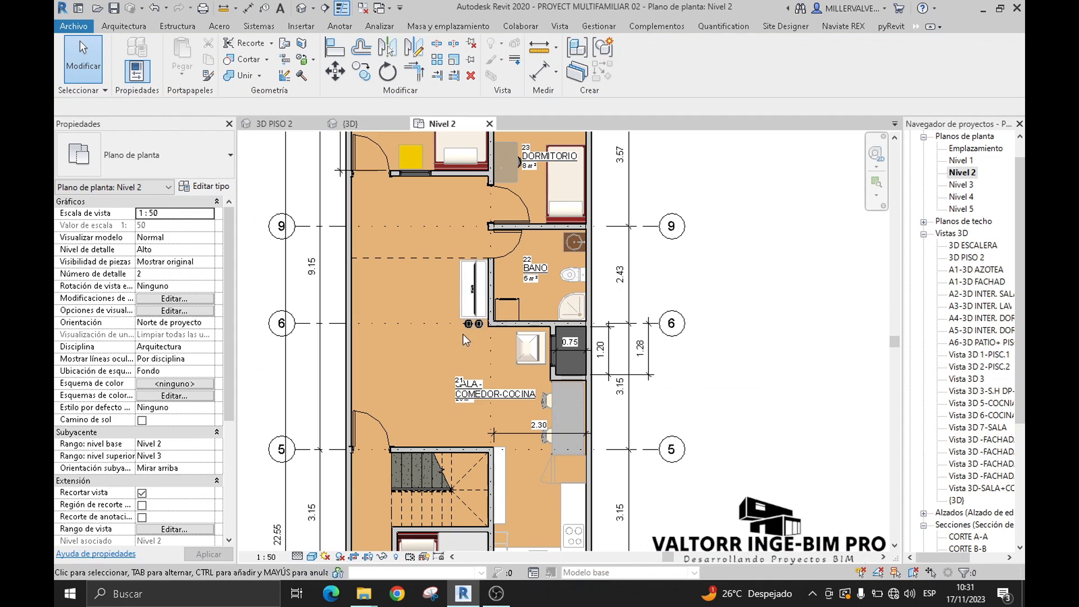
Step: Temporarily isolate the long ground-floor side wall in the {3D} view and reset the isolation
left_click(466, 326)
left_click(499, 47)
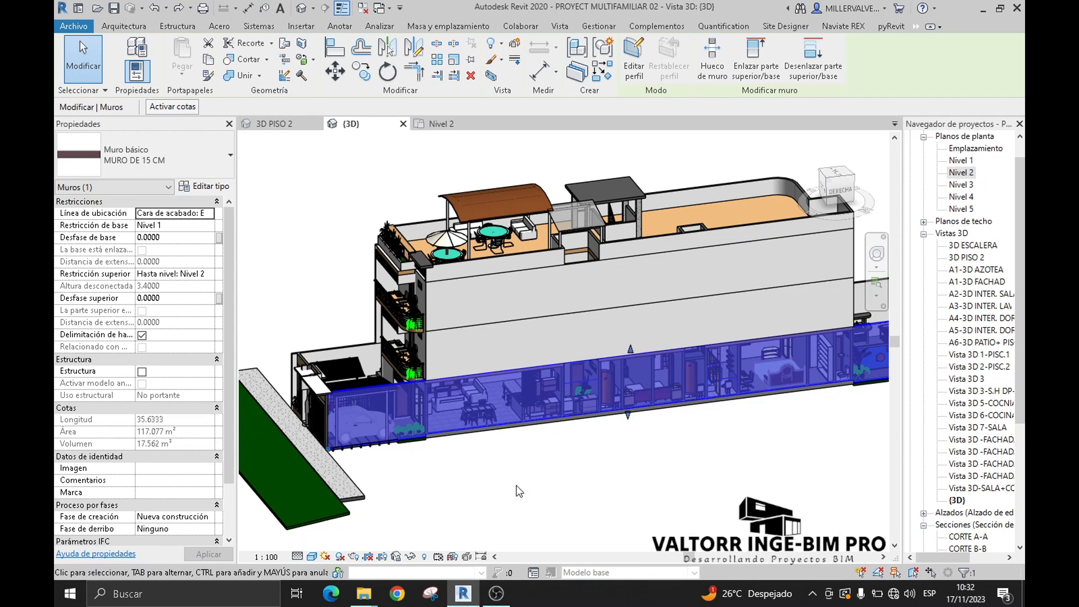
key("h")
key("i")
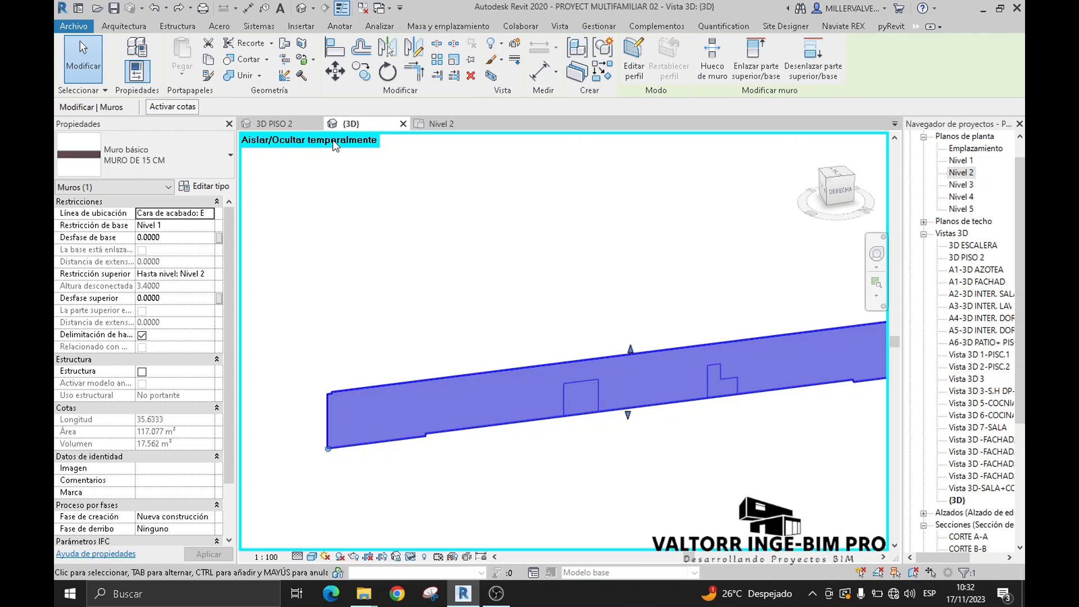
left_click(329, 194)
key("h")
key("r")
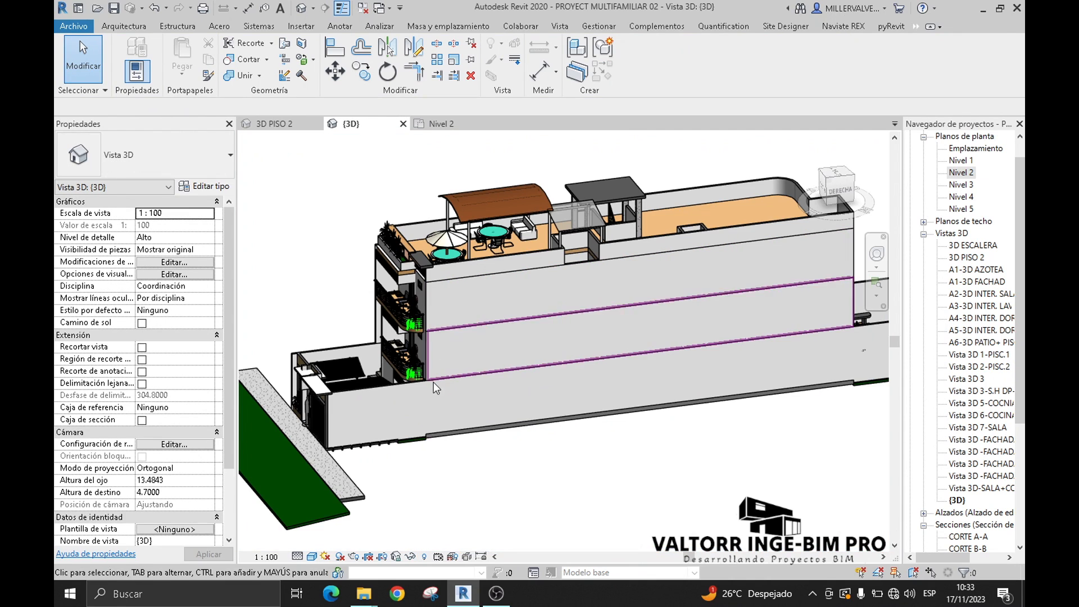
Step: Hide only the long ground-floor side wall in the {3D} view to expose the ground-floor interior
left_click(394, 387)
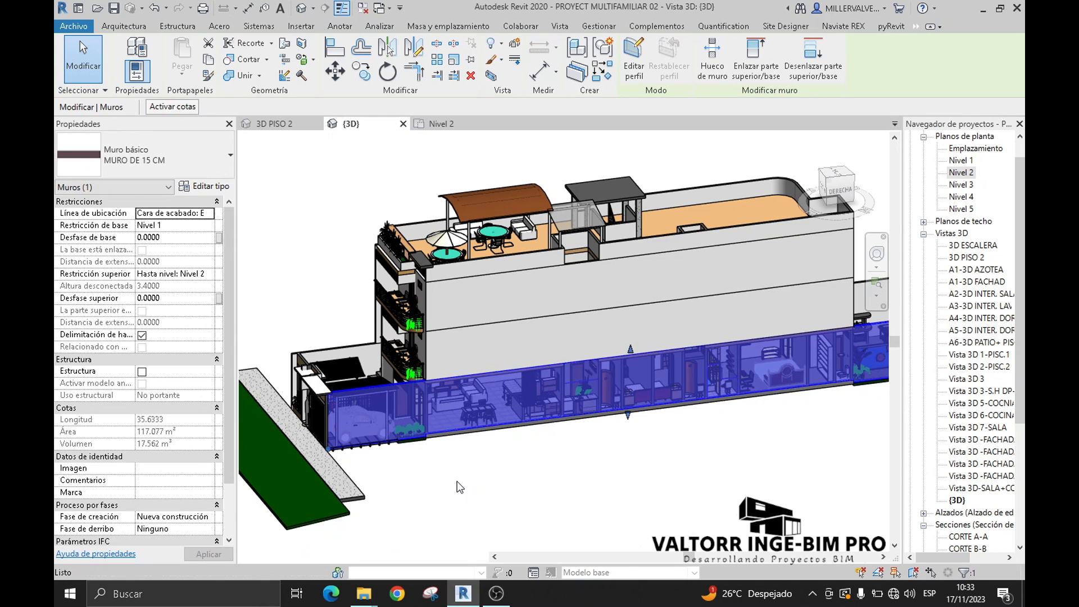
key("h")
key("h")
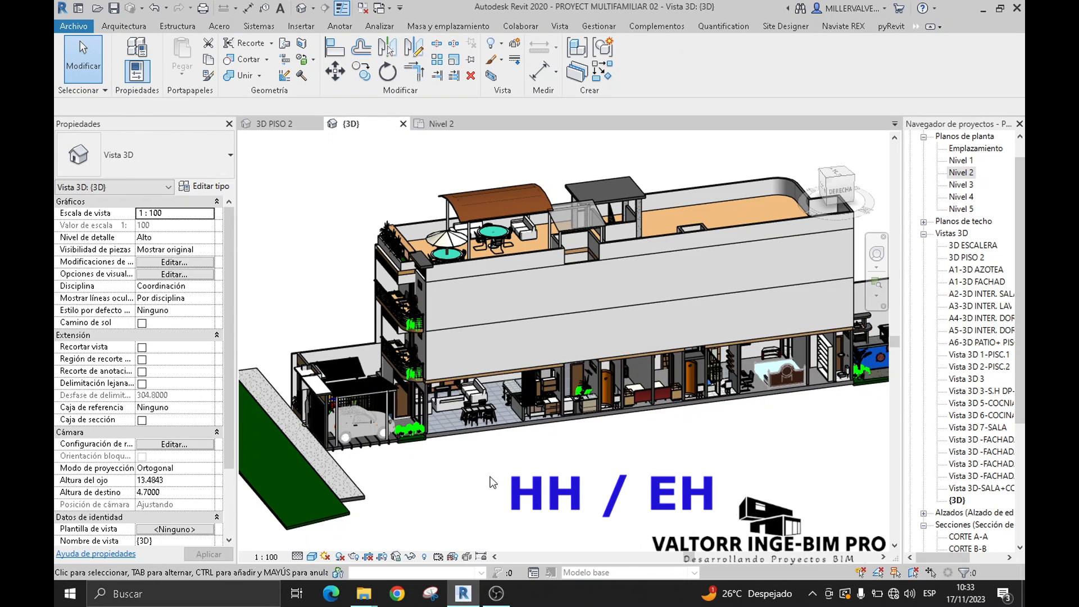
middle_click_drag(627, 474, 592, 483)
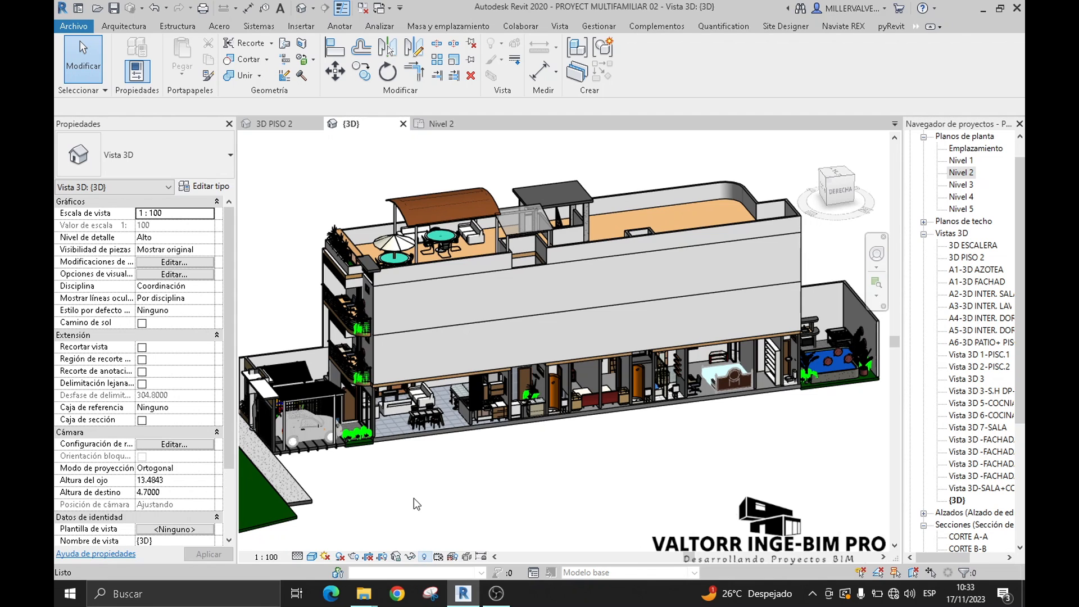
left_click(455, 404)
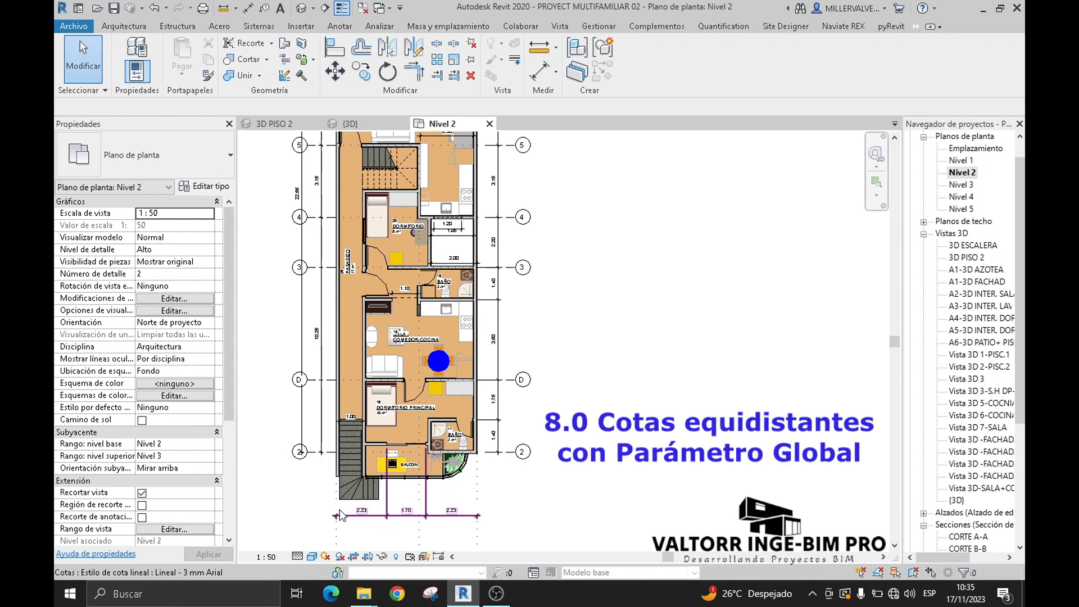
Step: Open the exterior staircase beside the balcony in Nivel 2 for editing, down to the boundary sketch of its run
scroll(339, 515, "up", 5)
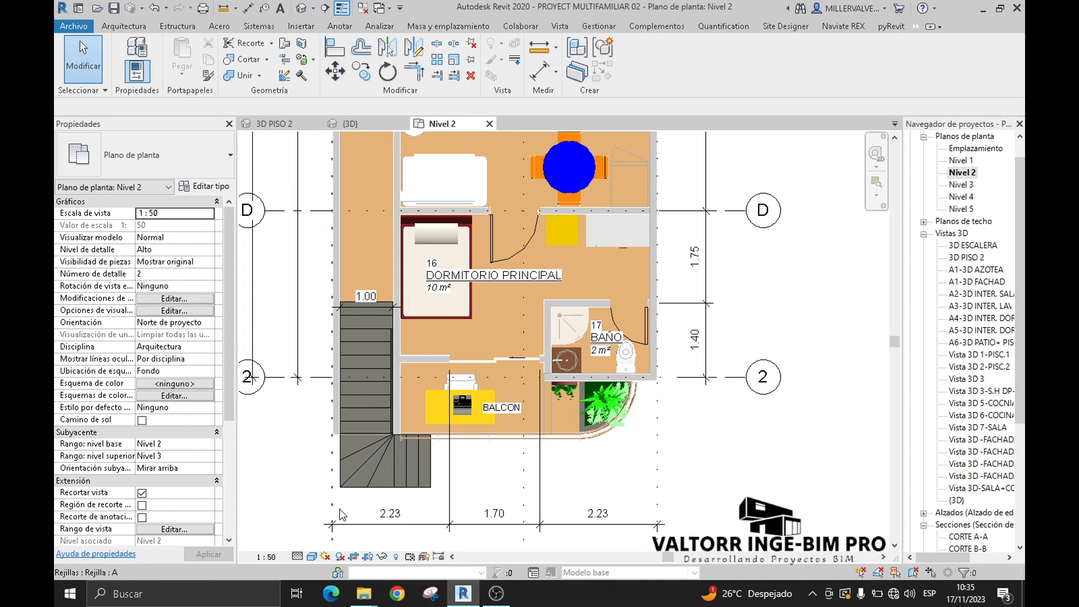
left_click(377, 444)
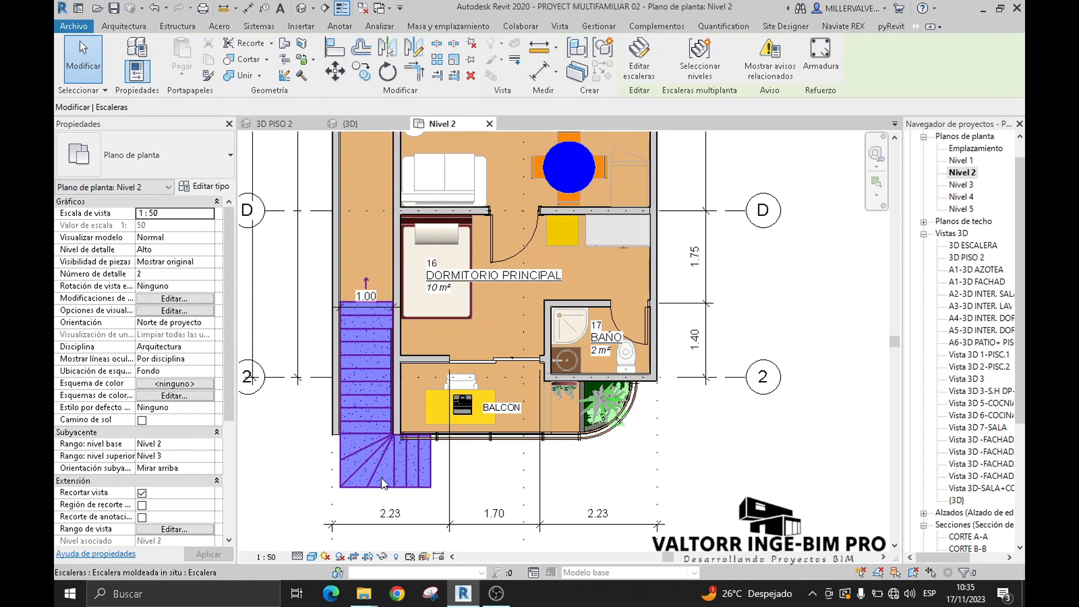
left_click(650, 78)
left_click(373, 335)
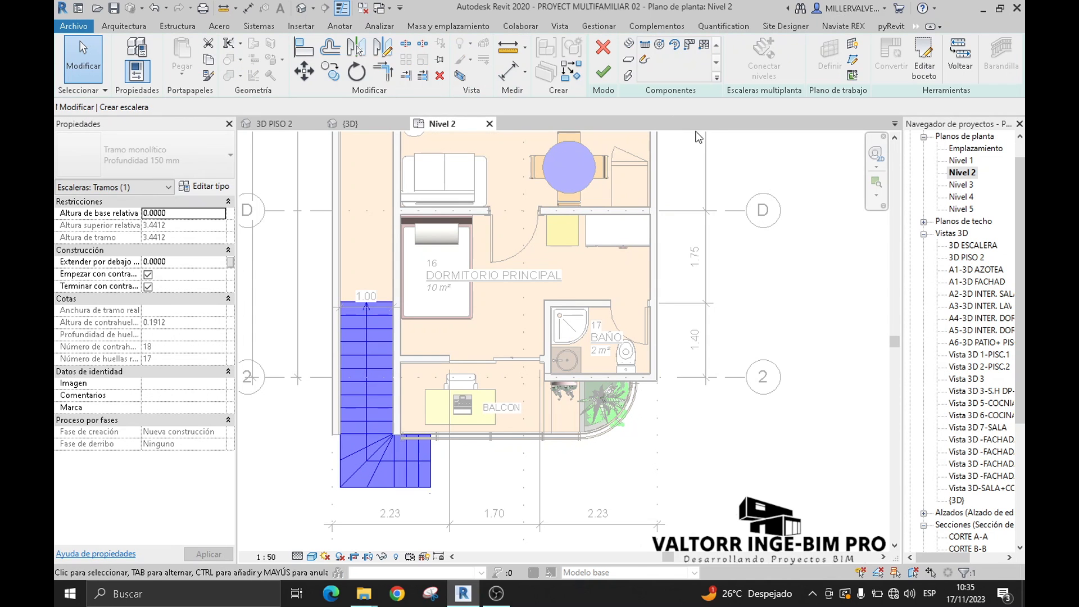
left_click(909, 58)
scroll(338, 377, "up", 4)
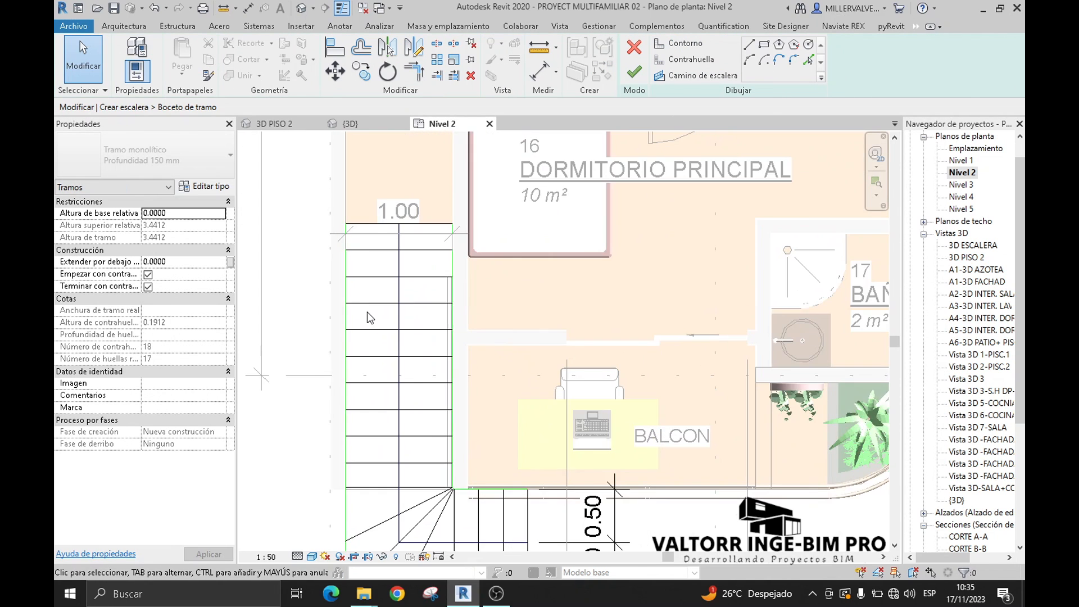
Step: Place an aligned dimension string across the three uppermost treads of the stair run sketch
scroll(366, 298, "up", 5)
key("Escape")
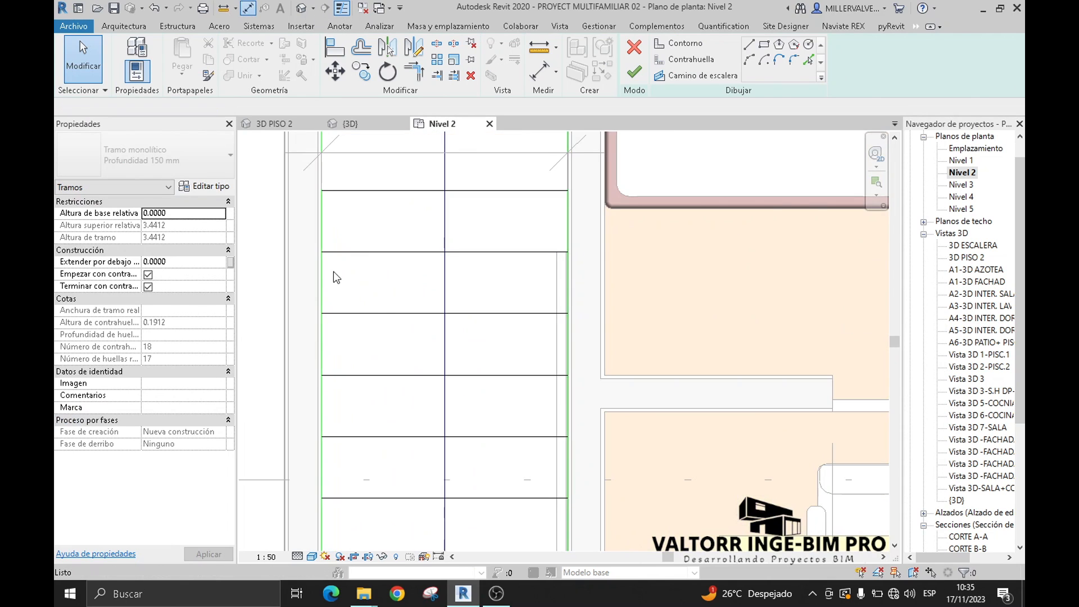
scroll(348, 365, "down", 2)
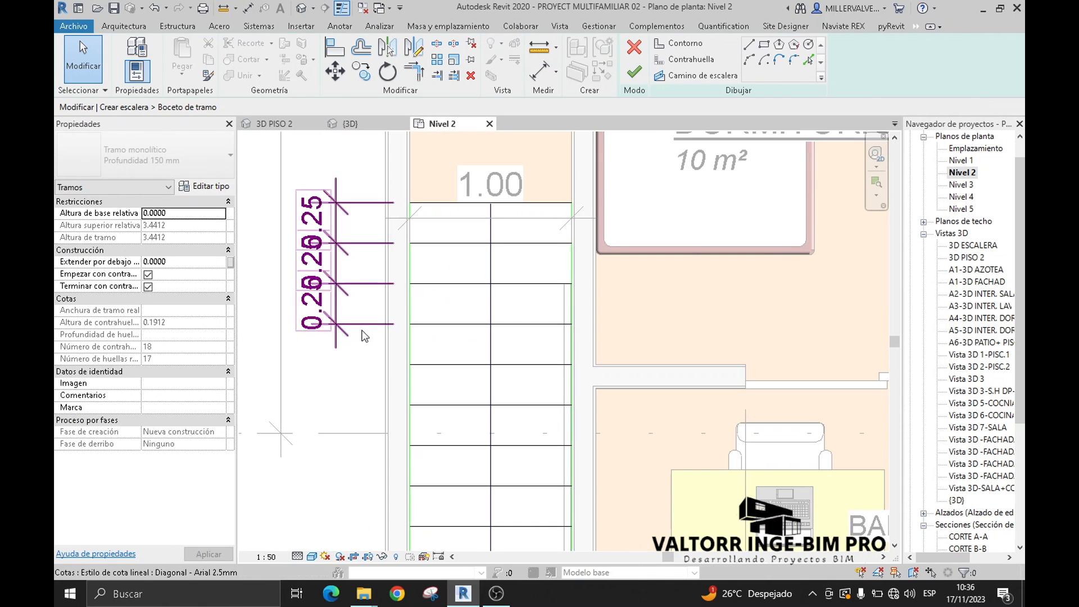
Step: Apply the EQ constraint to the three-tread dimension string and move its lowest riser line down, giving treads of about 0.29
left_click(365, 284)
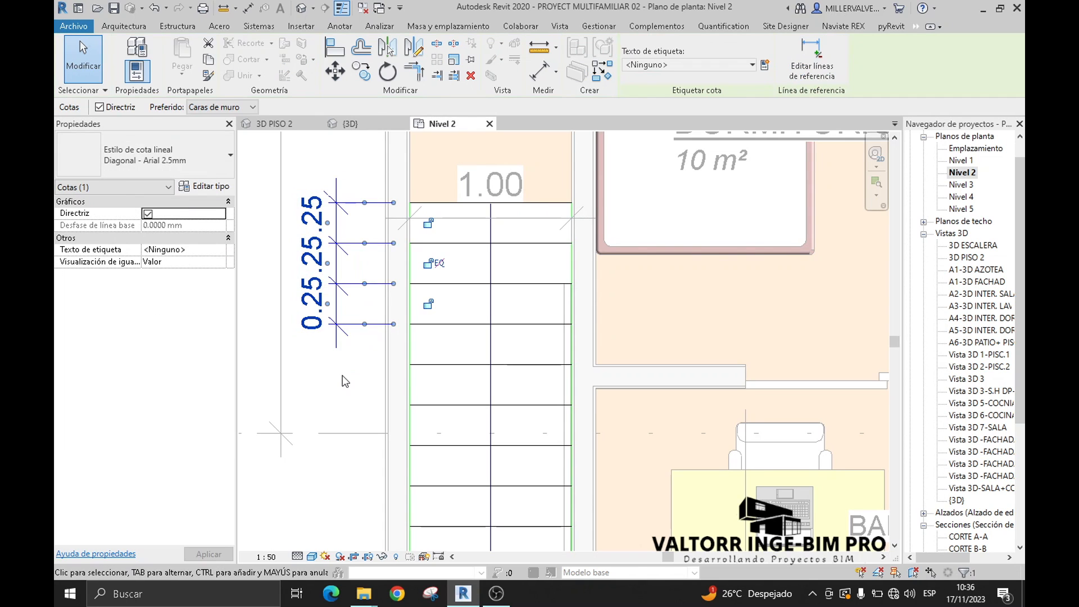
left_click(437, 264)
left_click(357, 310)
left_click(462, 324)
left_click_drag(462, 324, 463, 342)
left_click(439, 272)
Step: Set the lowest dimensioned tread to 0.25 by shifting its upper riser line and undo the change
left_click(494, 371)
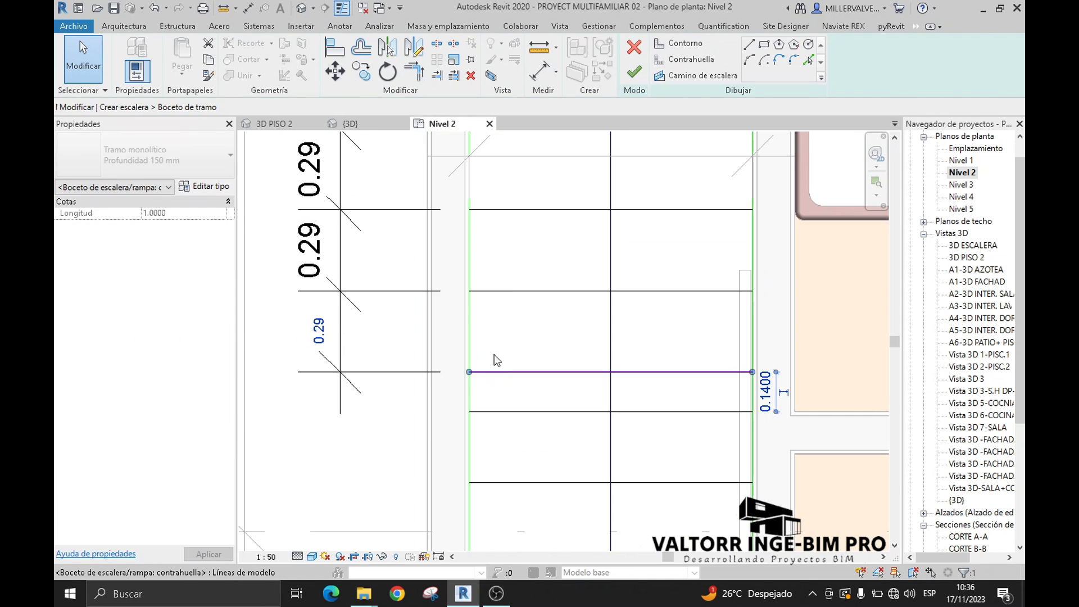
left_click(508, 303)
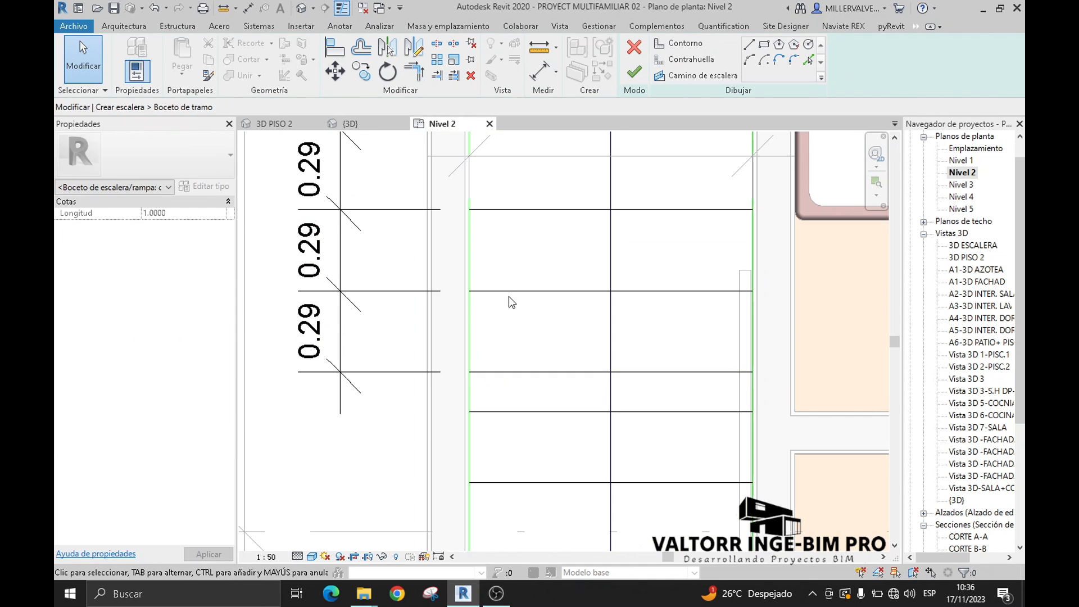
left_click(500, 291)
left_click(321, 337)
type("0.2")
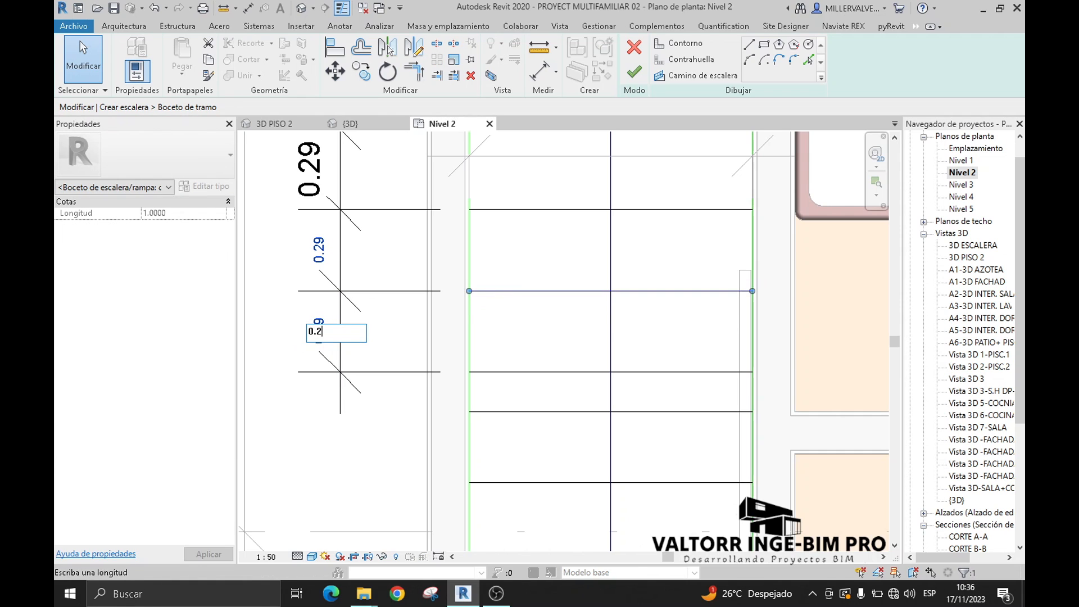
type("5")
left_click(380, 422)
scroll(377, 416, "up", 4)
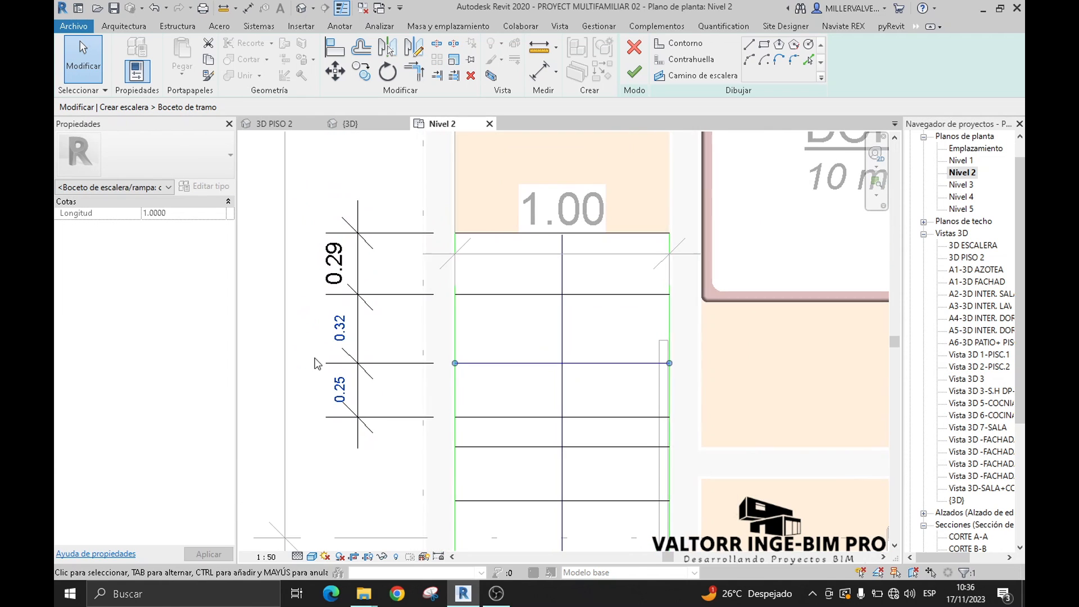
key("ctrl+z")
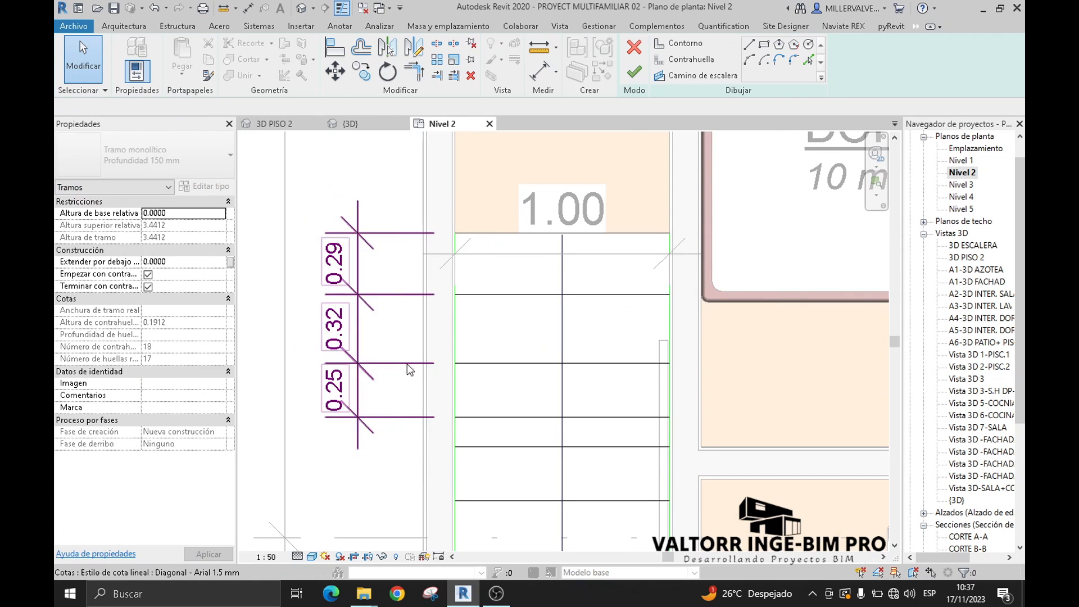
Step: Delete the three-tread dimension string and place an aligned dimension on the narrow tread just below those treads
key("Delete")
middle_click_drag(377, 431, 356, 376)
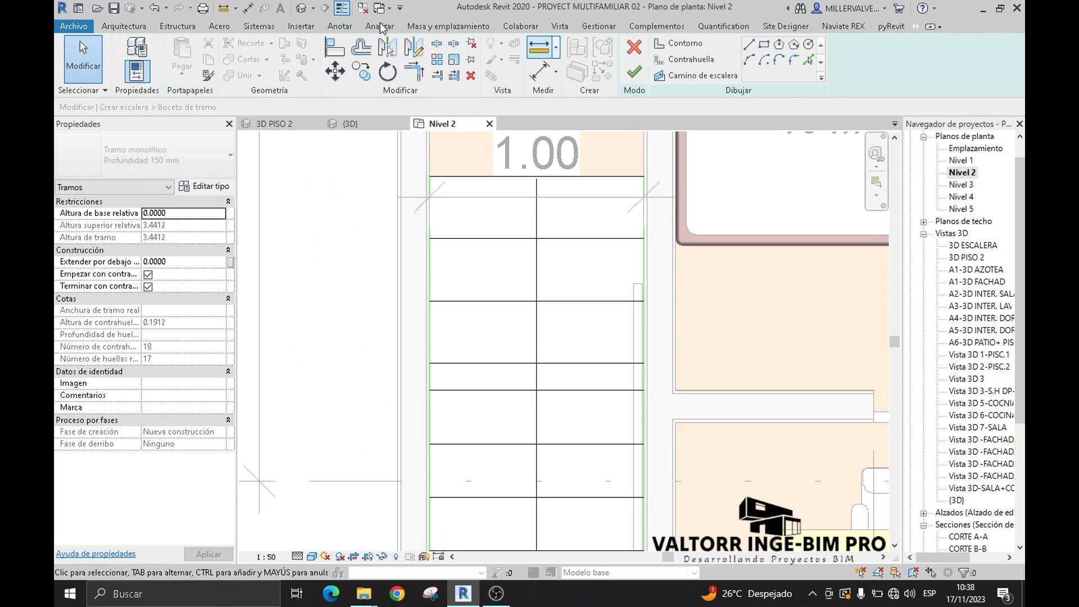
left_click(247, 9)
left_click(481, 389)
left_click(472, 363)
left_click(352, 303)
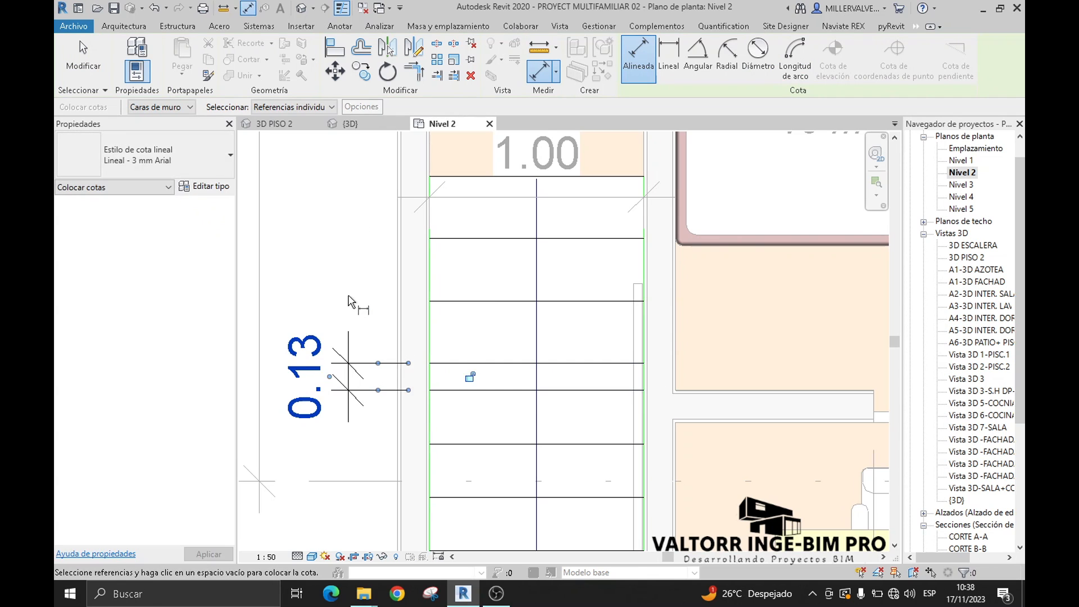
Step: Set the narrow tread's depth to 0.25 by moving its upper riser line, and give its dimension the Diagonal - Arial 1.5 mm style
key("Escape")
left_click(475, 363)
left_click(331, 374)
type(".25")
key("Return")
left_click(331, 296)
mouse_move(400, 402)
middle_mouse_down()
mouse_move(407, 368)
mouse_move(392, 410)
middle_mouse_up()
Step: Label the 0.25 tread dimension with a new global parameter named "Huella de Escalera 25cm", grouped under Cotas
left_click(379, 356)
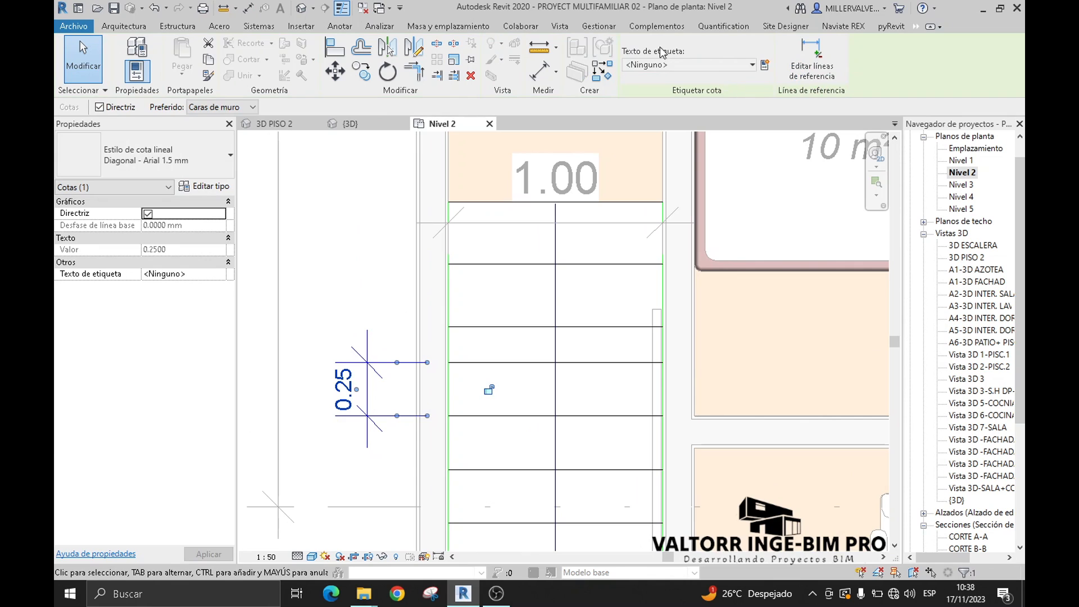
left_click(765, 66)
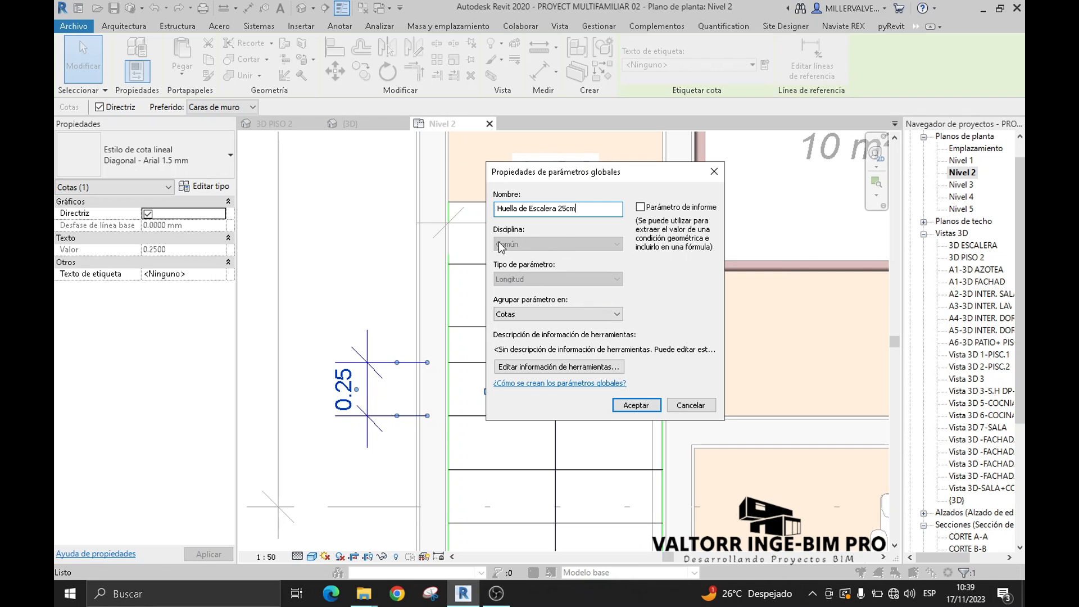
left_click(636, 405)
middle_click_drag(344, 213, 335, 189)
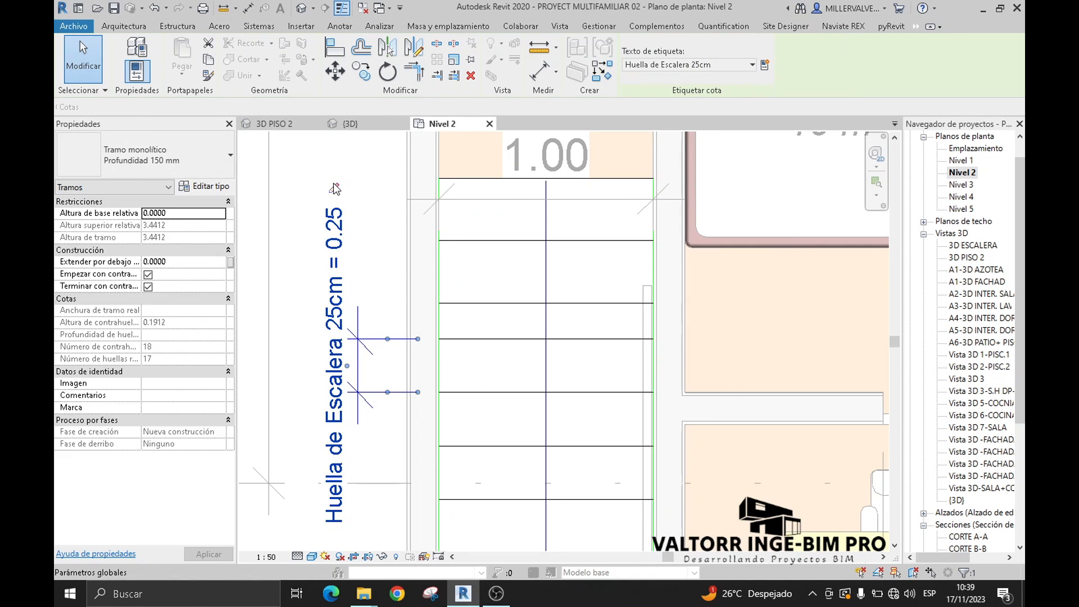
Step: Rename the tread's global parameter to "H.Esc 25cm"
left_click(335, 188)
left_click(476, 273)
double_click(475, 273)
type("H.Esc 25cm")
left_click(637, 408)
left_click(651, 520)
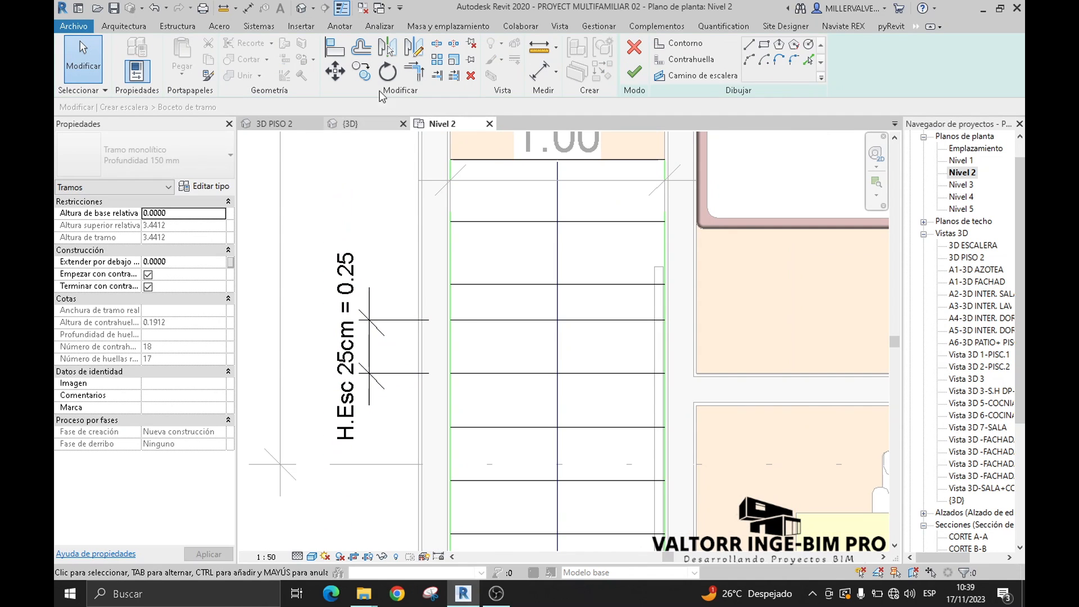
Step: Place an aligned dimension string across the three unlabelled treads at the upper end of the run, beside the bedroom
left_click(248, 8)
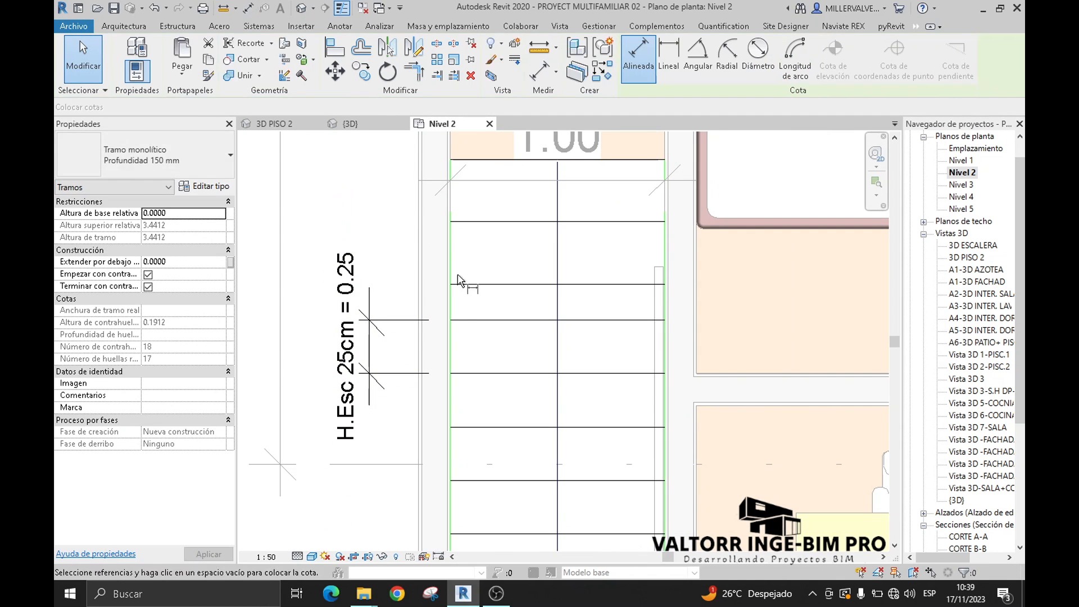
left_click(472, 320)
left_click(479, 284)
left_click(482, 222)
middle_click_drag(480, 168, 493, 238)
left_click(493, 229)
middle_click_drag(629, 281, 508, 281)
left_click(672, 337)
key("Escape")
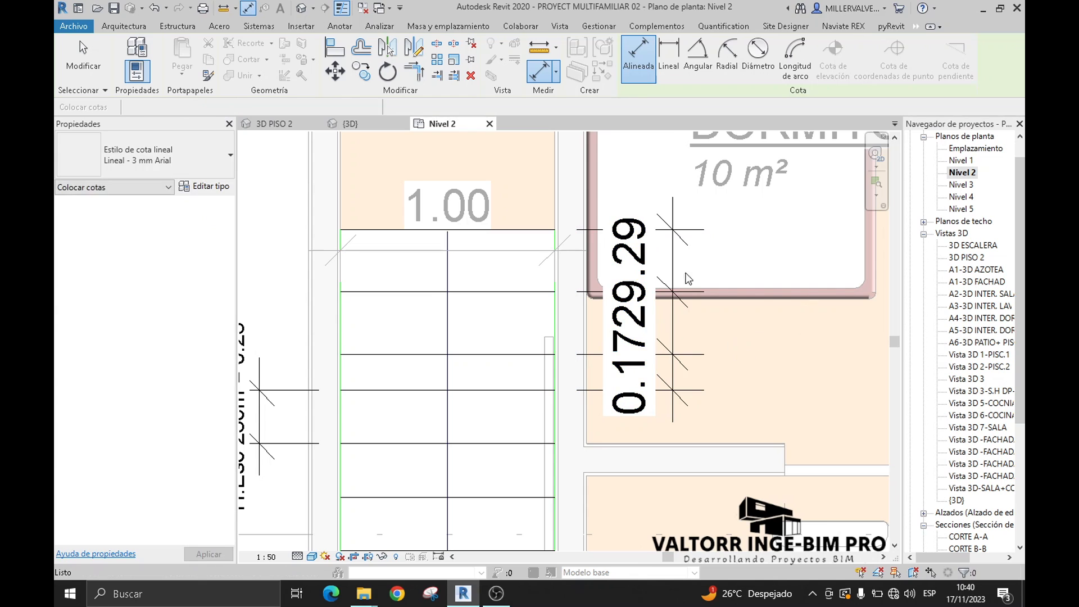
key("Escape")
Step: Label the three-tread dimension string beside the bedroom with the existing global parameter "H.Esc 25cm"
middle_click_drag(673, 265, 639, 268)
left_click(640, 268)
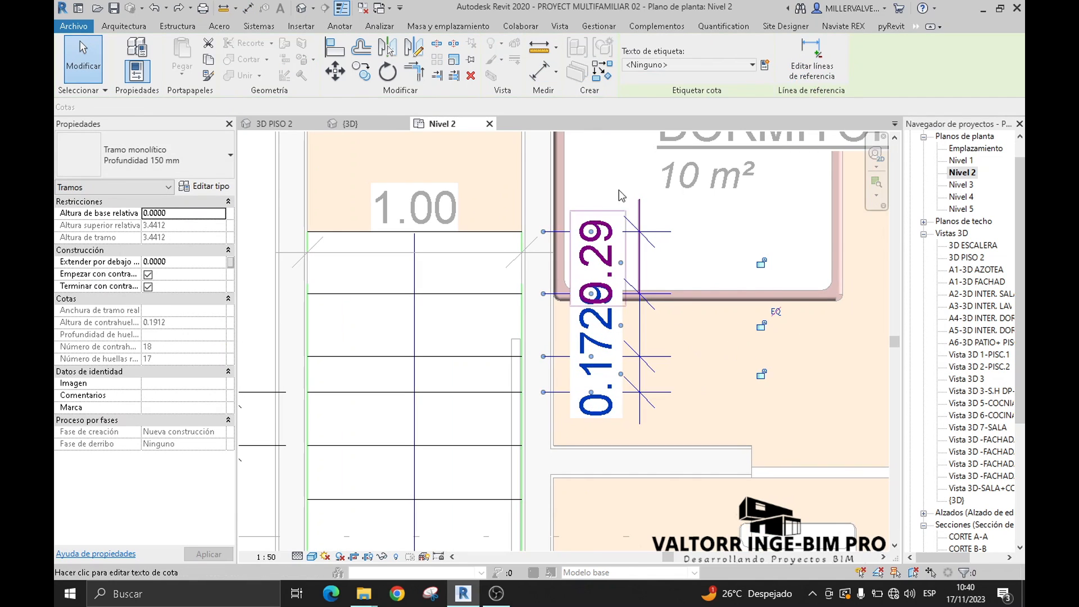
left_click(663, 64)
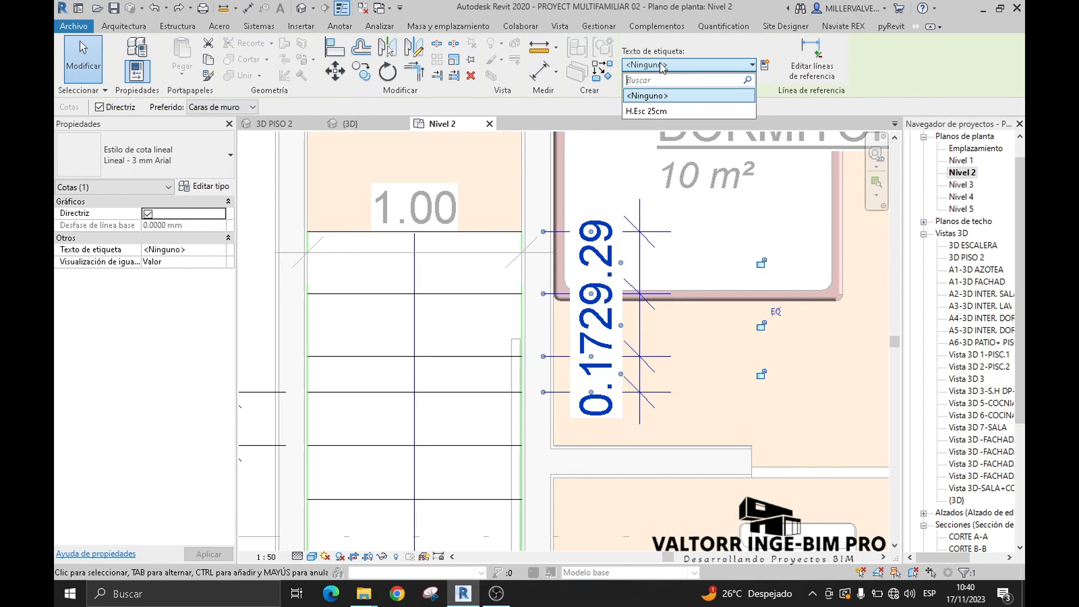
left_click(652, 110)
scroll(670, 297, "down", 2)
middle_click_drag(673, 347, 697, 337)
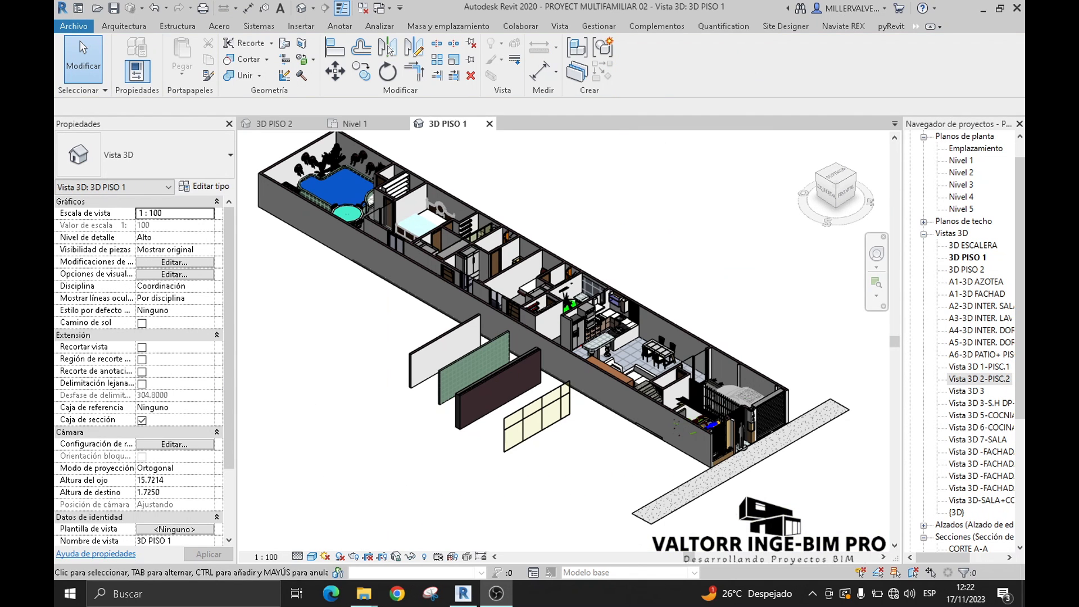
Step: Match the brick wall's type to the yellow glazed curtain wall in the 3D PISO 1 view
scroll(501, 490, "up", 5)
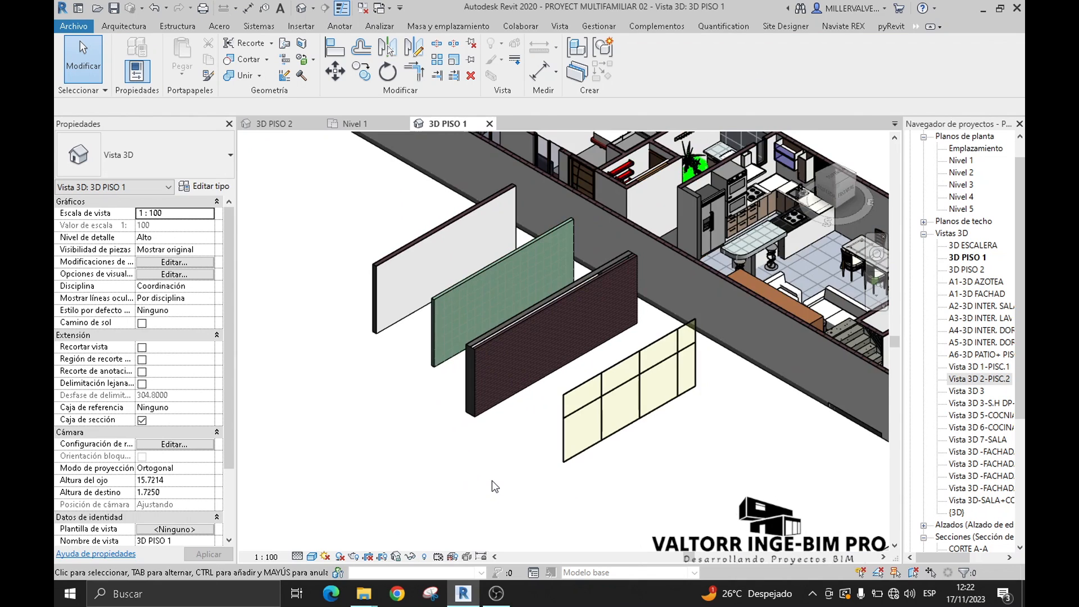
scroll(500, 487, "up", 3)
middle_click_drag(386, 425, 365, 485)
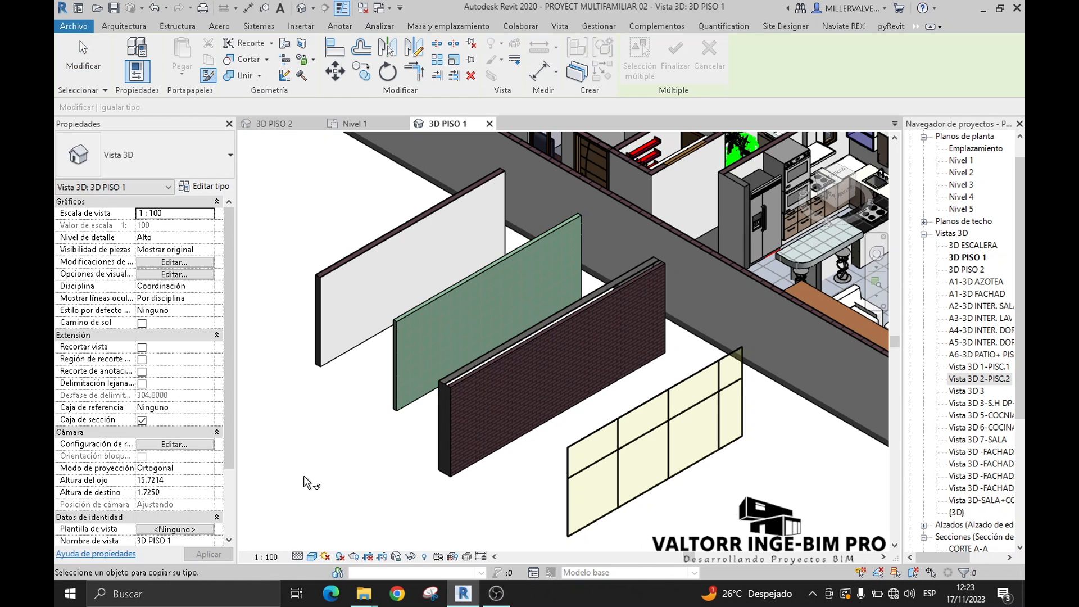
scroll(509, 463, "up", 1)
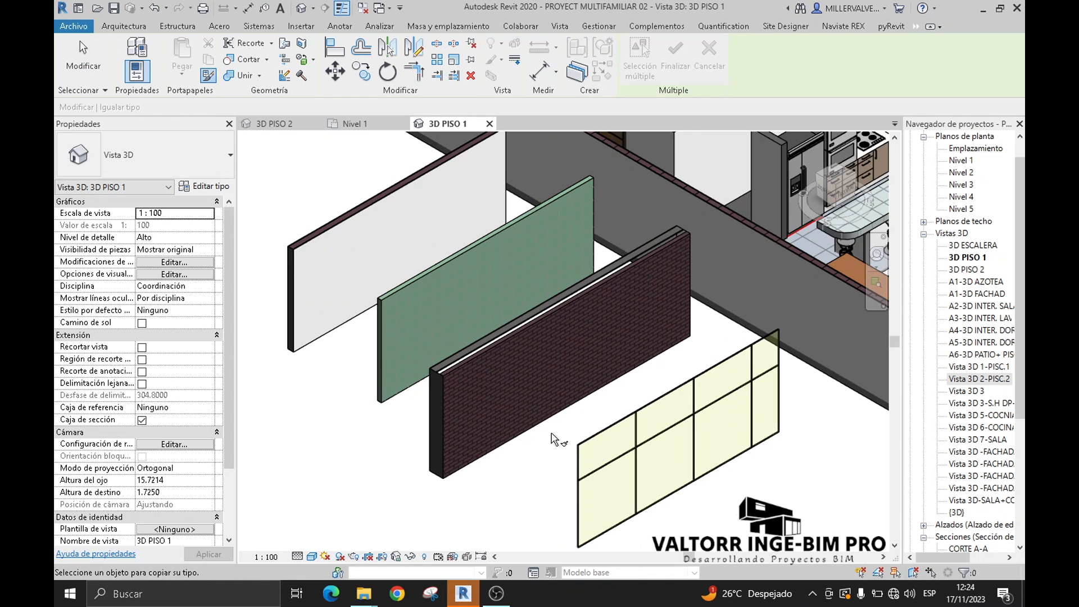
left_click(580, 443)
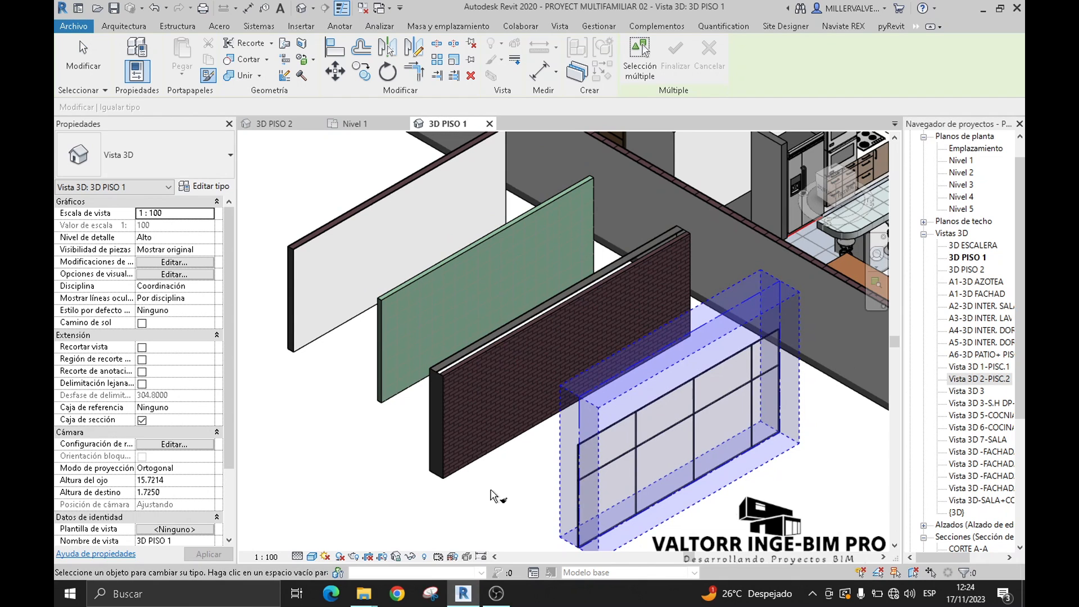
left_click(464, 366)
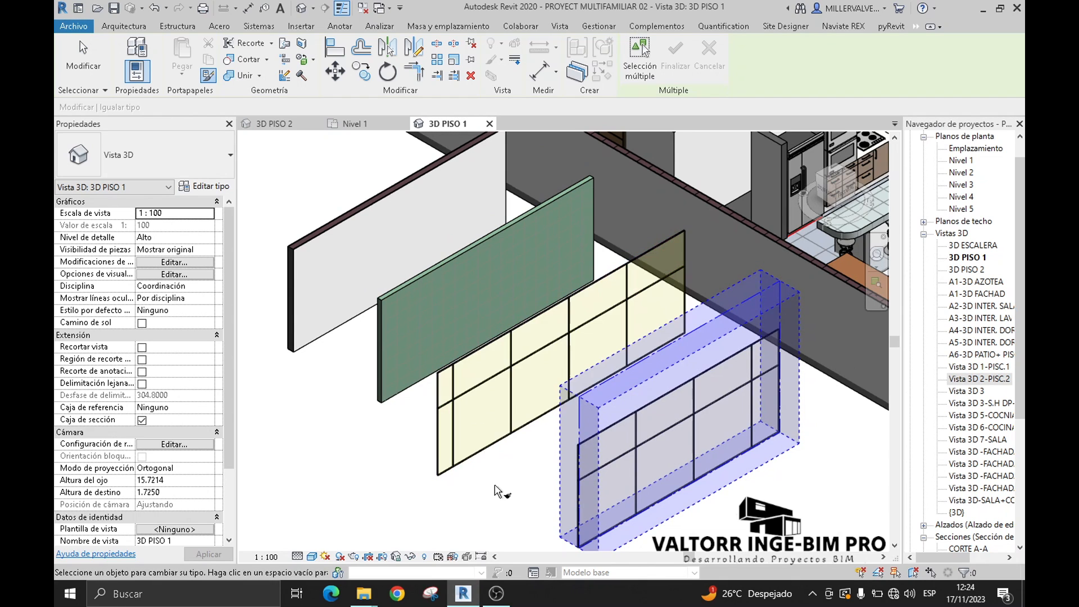
middle_click_drag(506, 483, 463, 479)
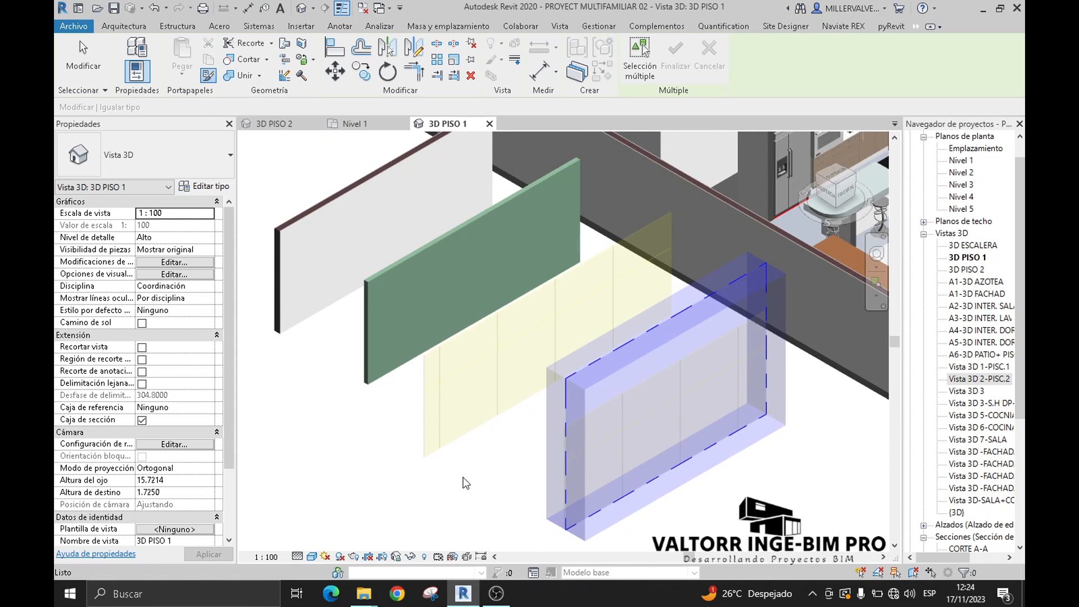
Step: Make the brick wall's upper constraint unconnected and set its height to 1.50
left_click(379, 315)
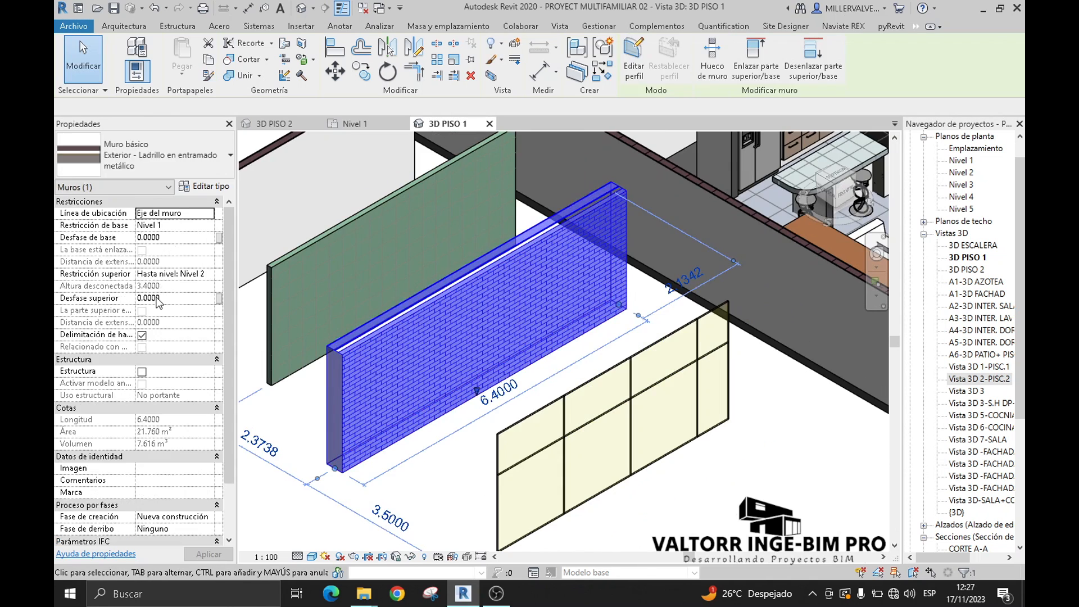
left_click(180, 273)
left_click(216, 274)
left_click(153, 286)
double_click(149, 286)
type("1.")
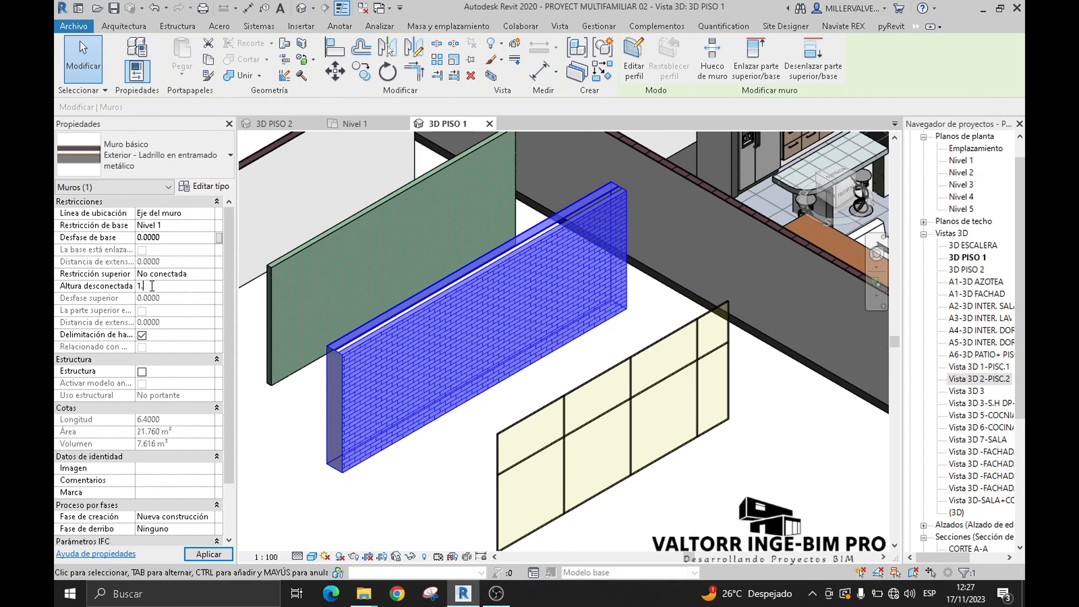
type("725")
left_click(434, 471)
middle_click_drag(430, 472, 399, 382, "shift")
middle_click_drag(399, 382, 415, 498)
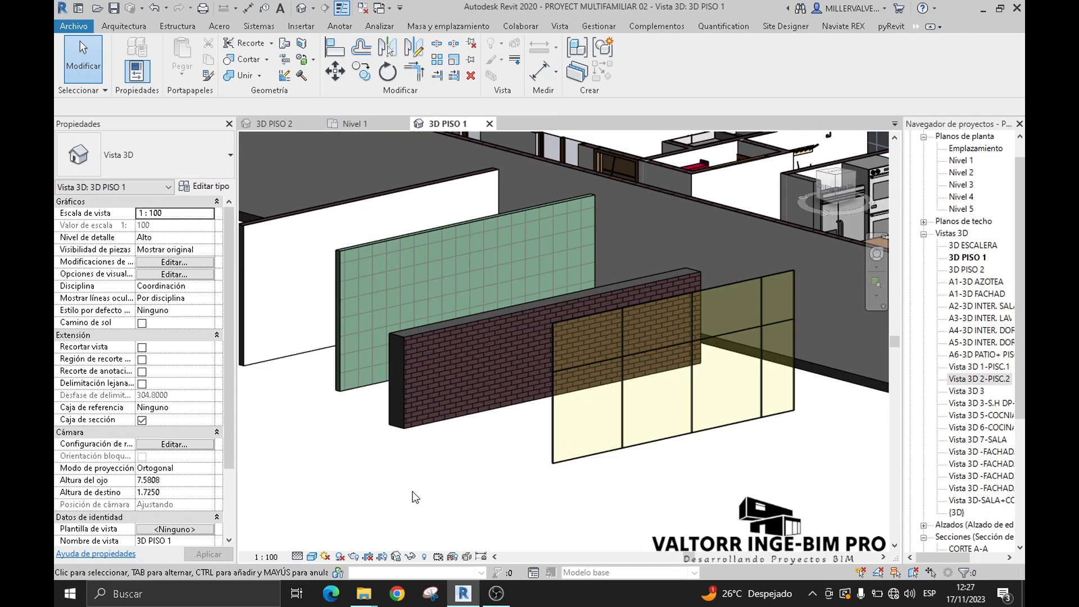
Step: Apply the low brick wall's type and height to the green tiled wall with Match Type
key("m")
key("a")
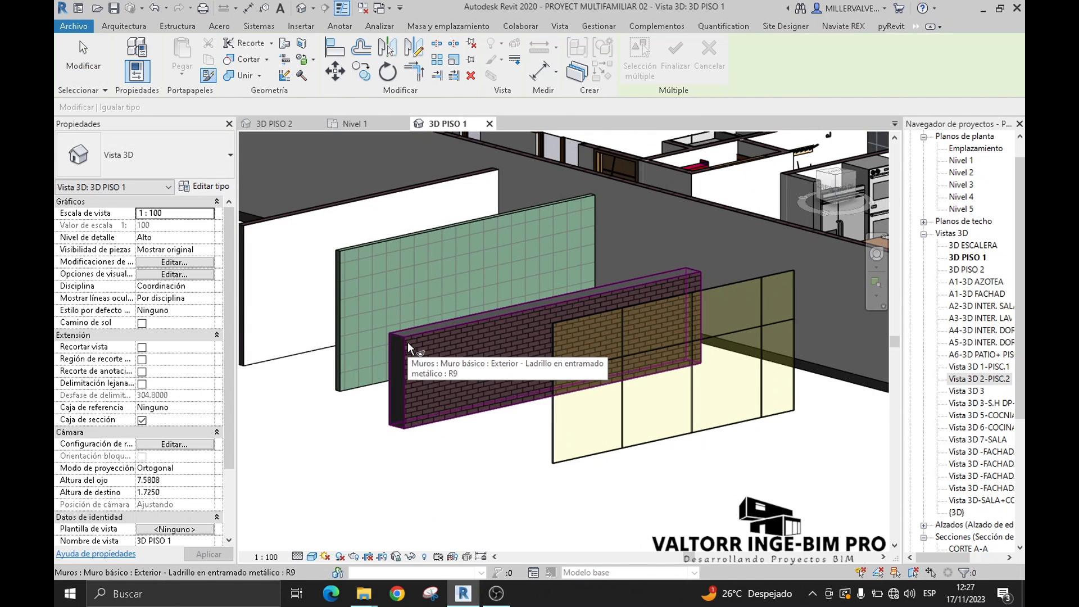
left_click(410, 340)
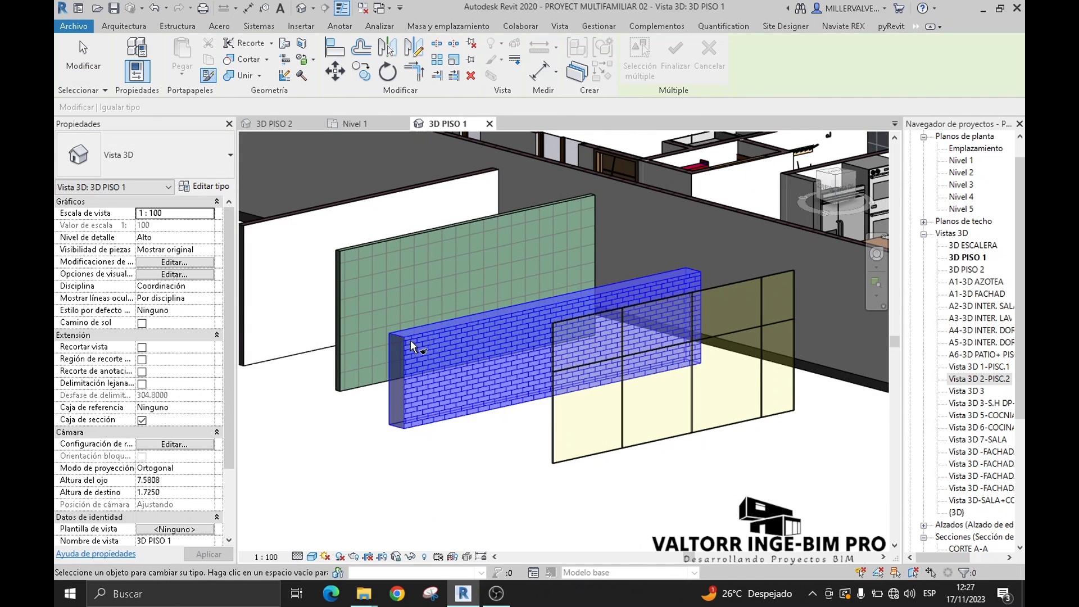
left_click(375, 254)
middle_click_drag(419, 483, 420, 458, "shift")
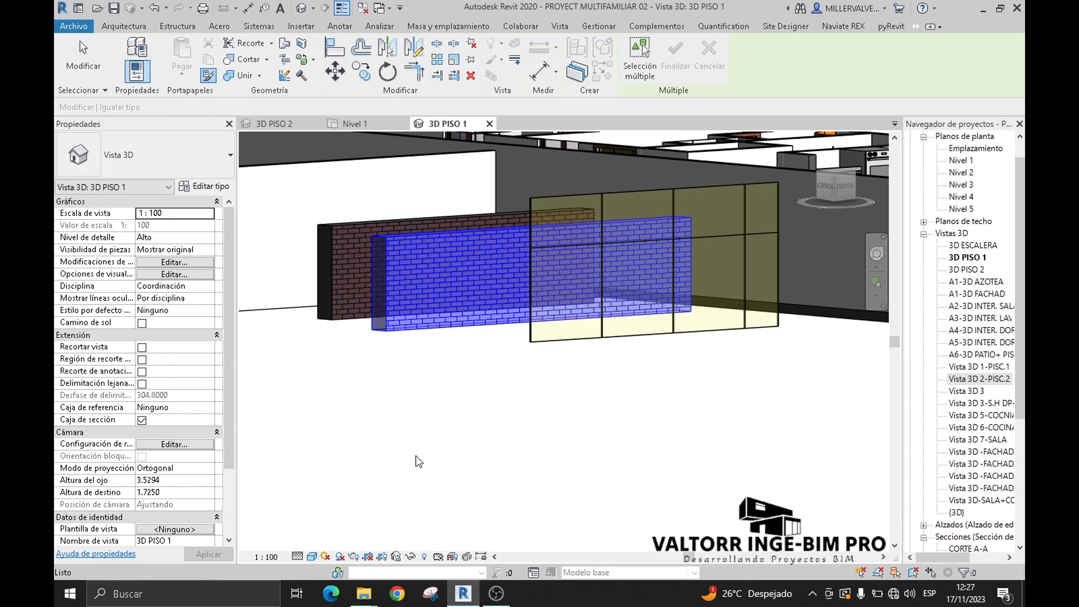
key("Escape")
Step: Compare the type, upper constraint and unconnected height of the two brick walls in their properties
left_click(388, 256)
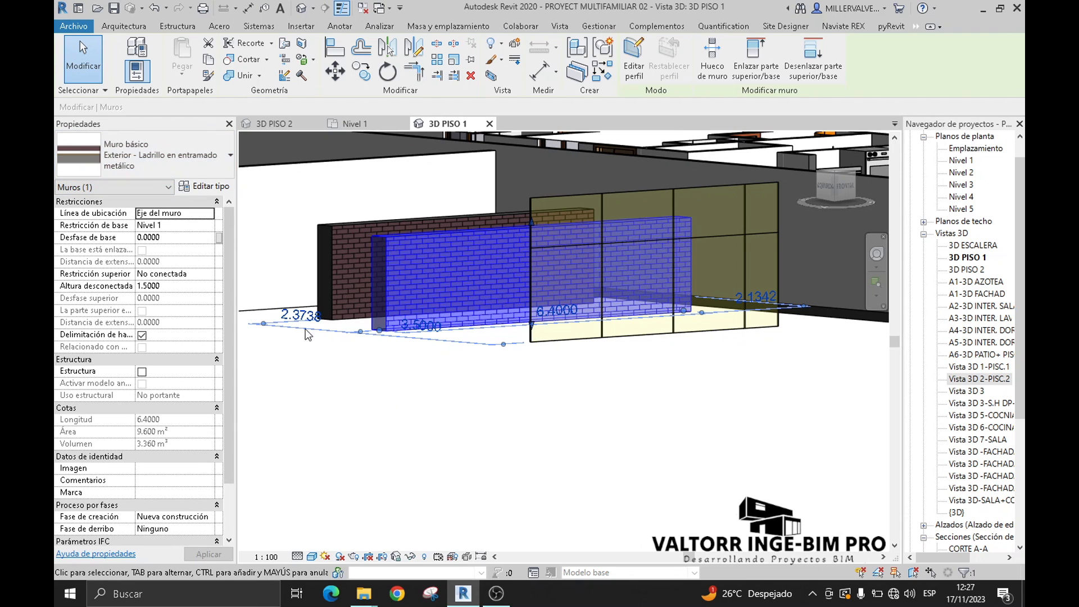
left_click(347, 415)
left_click(335, 228)
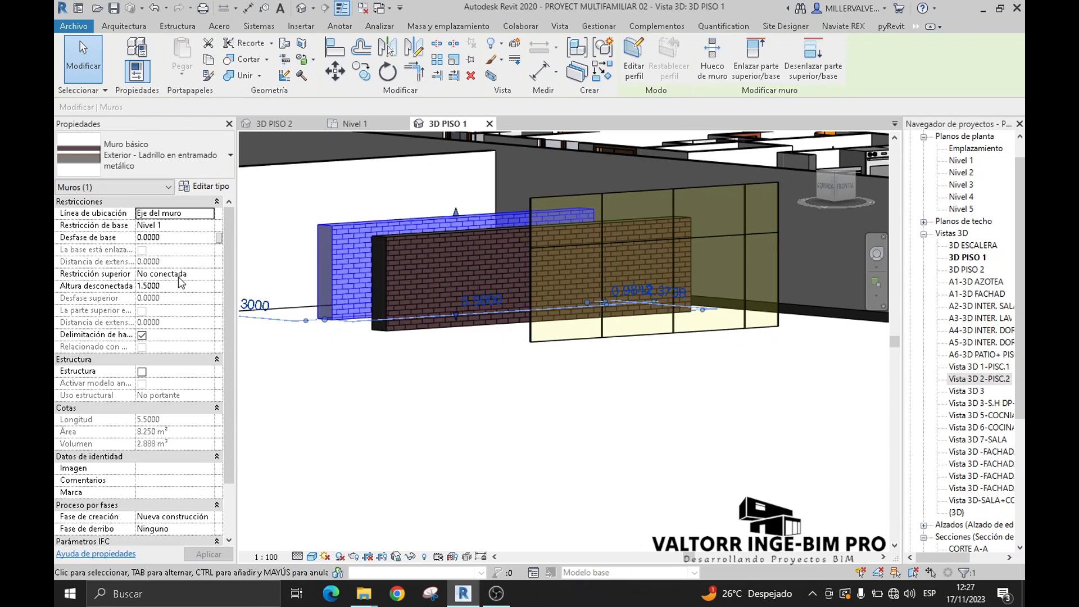
scroll(420, 436, "down", 2)
left_click(420, 436)
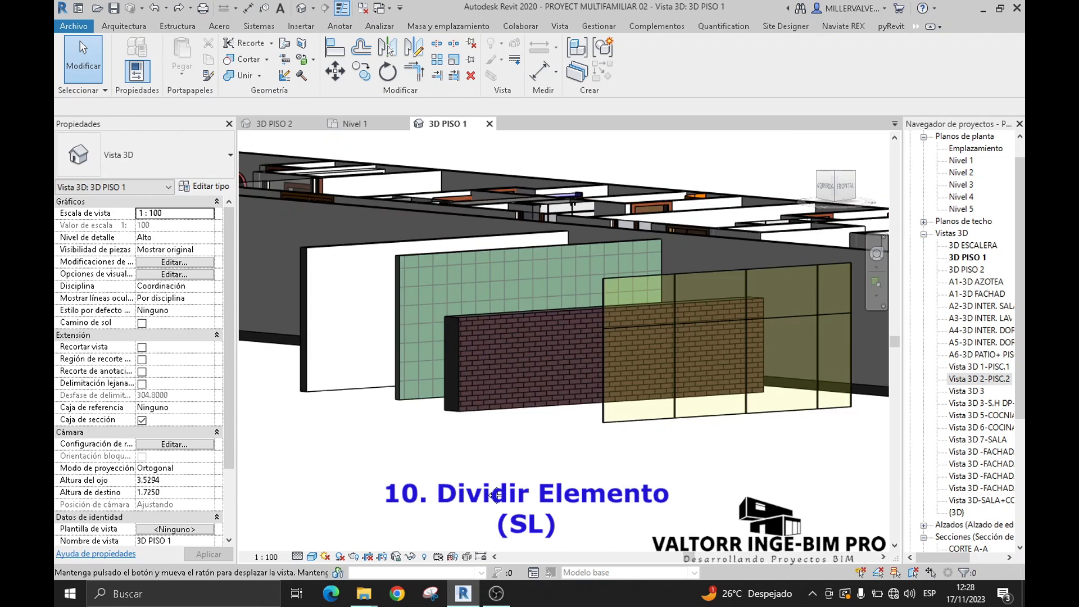
Step: Split the white wall with Split Element 1.20 from its near end
middle_click_drag(496, 495, 513, 497)
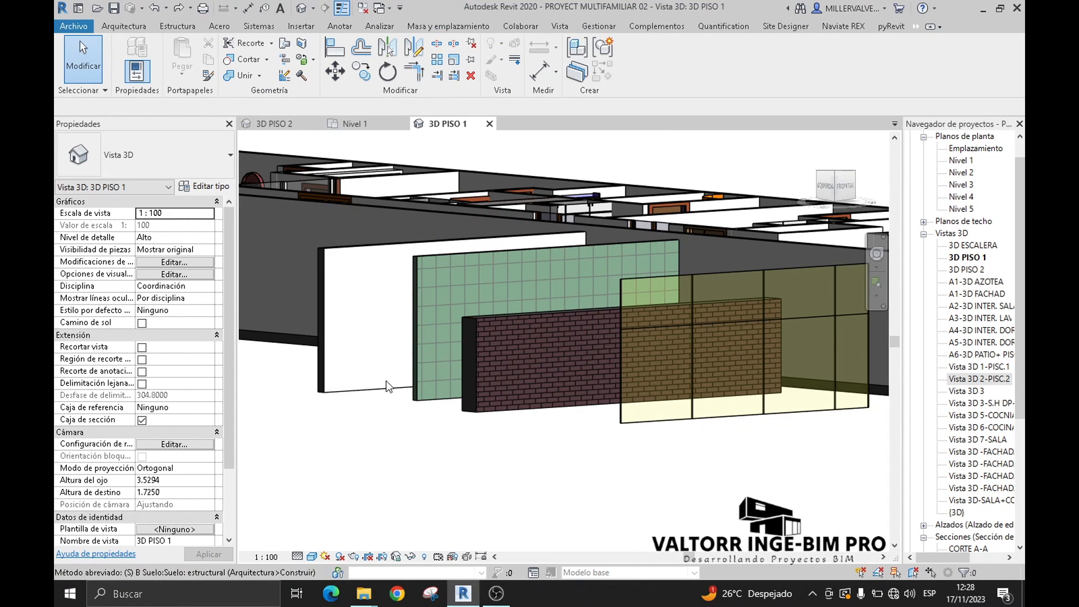
key("l")
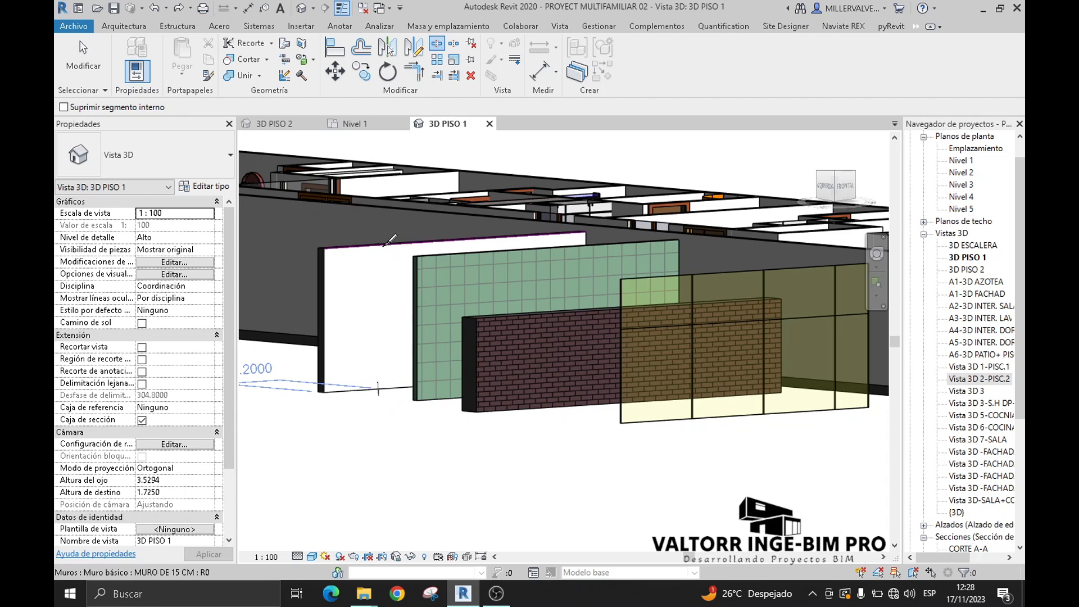
left_click(379, 409)
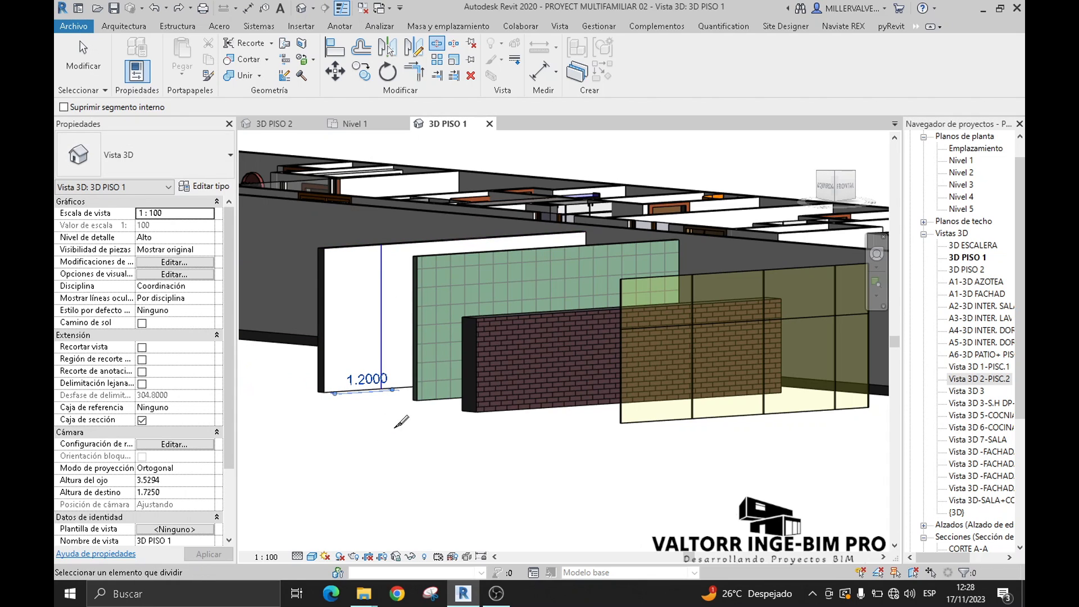
key("Escape")
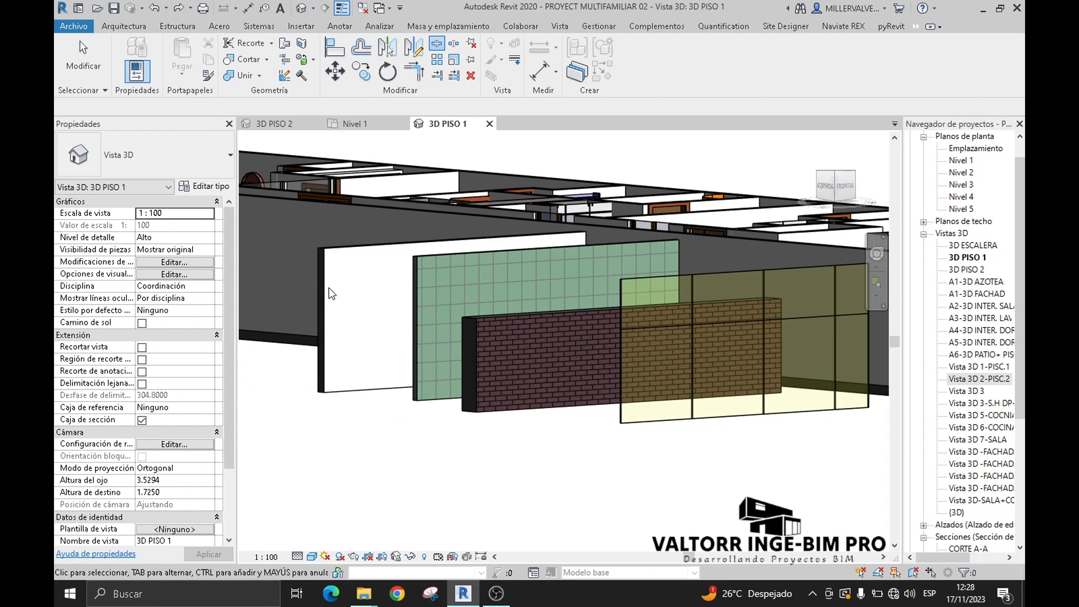
Step: Make the short white wall segment's upper constraint unconnected and set its height to 2.00
left_click(363, 286)
scroll(367, 229, "up", 2)
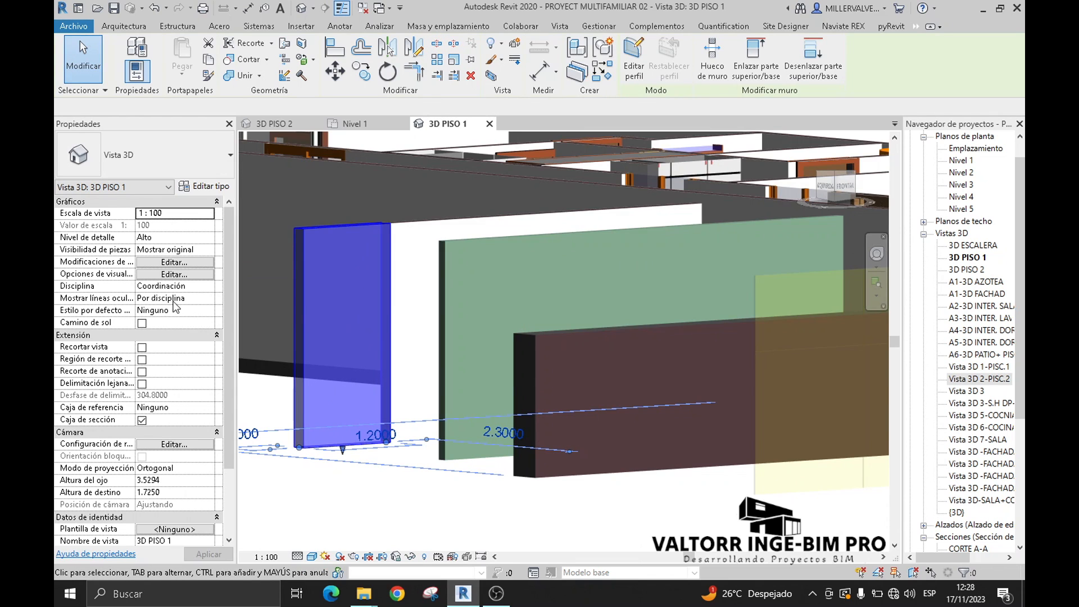
left_click(208, 274)
left_click(179, 286)
left_click(168, 286)
type("2")
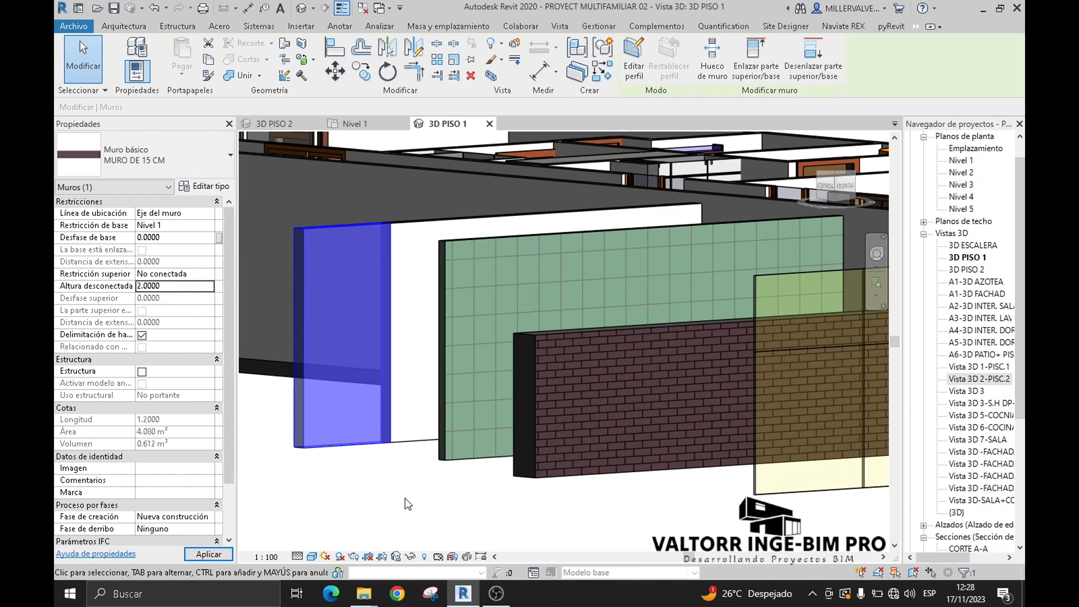
left_click(149, 286)
left_click(384, 500)
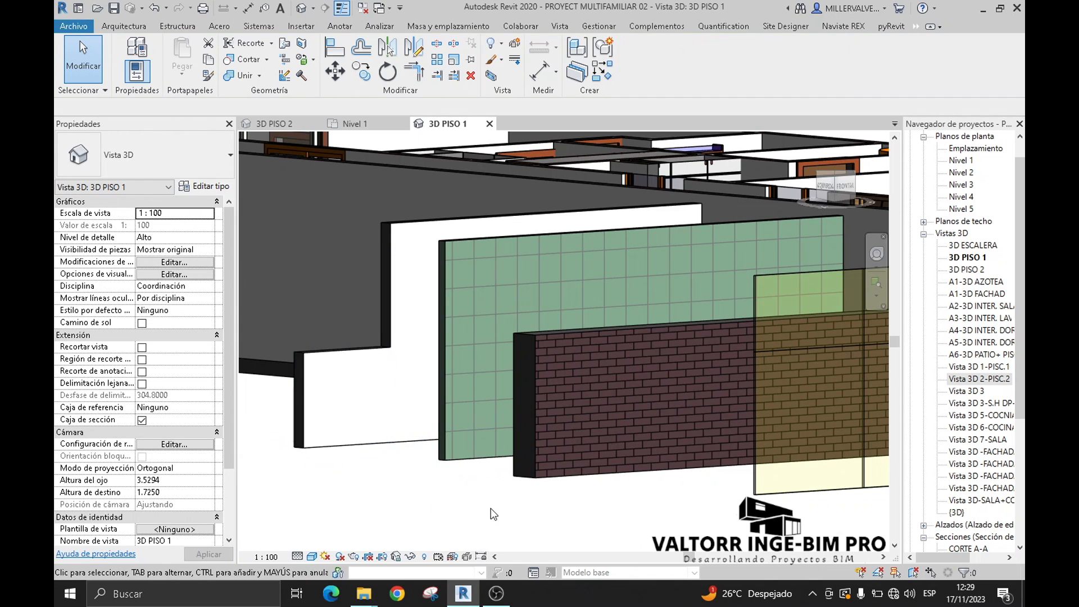
Step: Split the green tiled wall vertically near the middle of its length
middle_click_drag(492, 509, 490, 529, "shift")
middle_click_drag(494, 464, 466, 403)
left_click(438, 45)
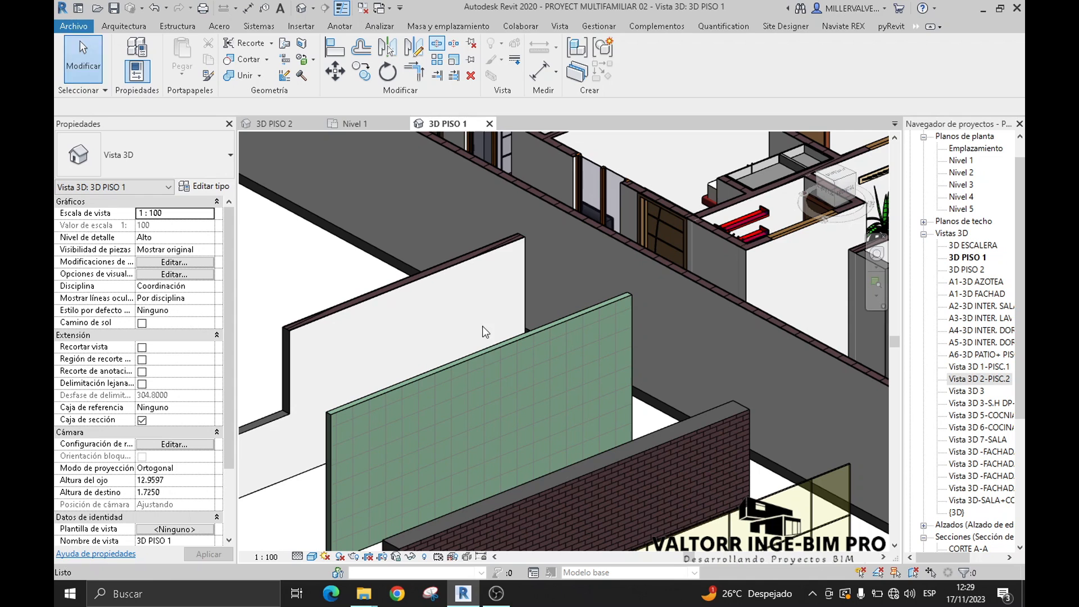
left_click(481, 356)
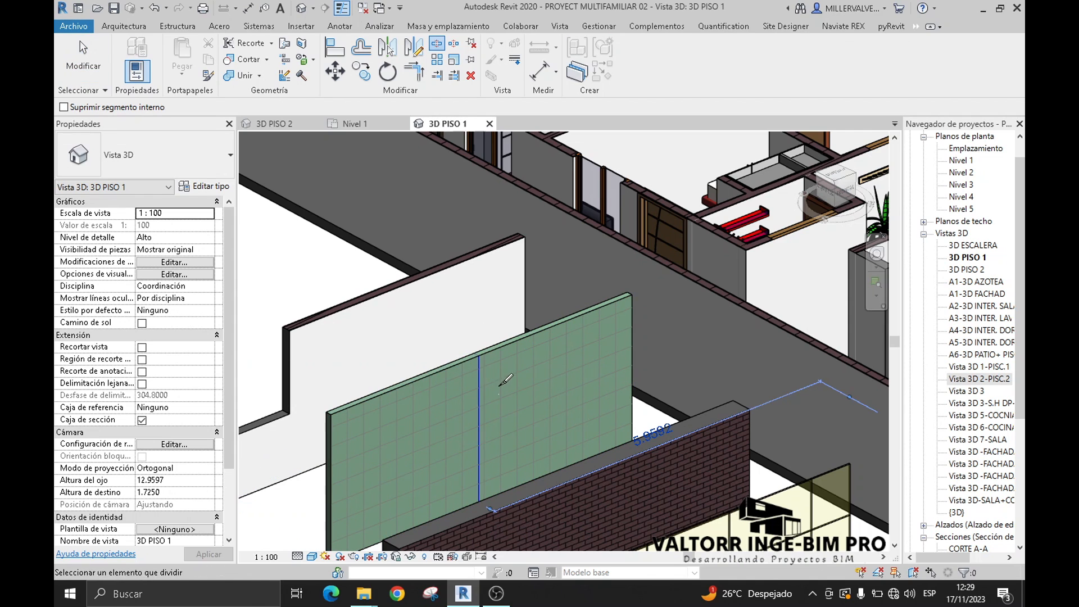
key("Escape")
Step: Set the base offset of the green wall's far segment to 1
left_click(536, 333)
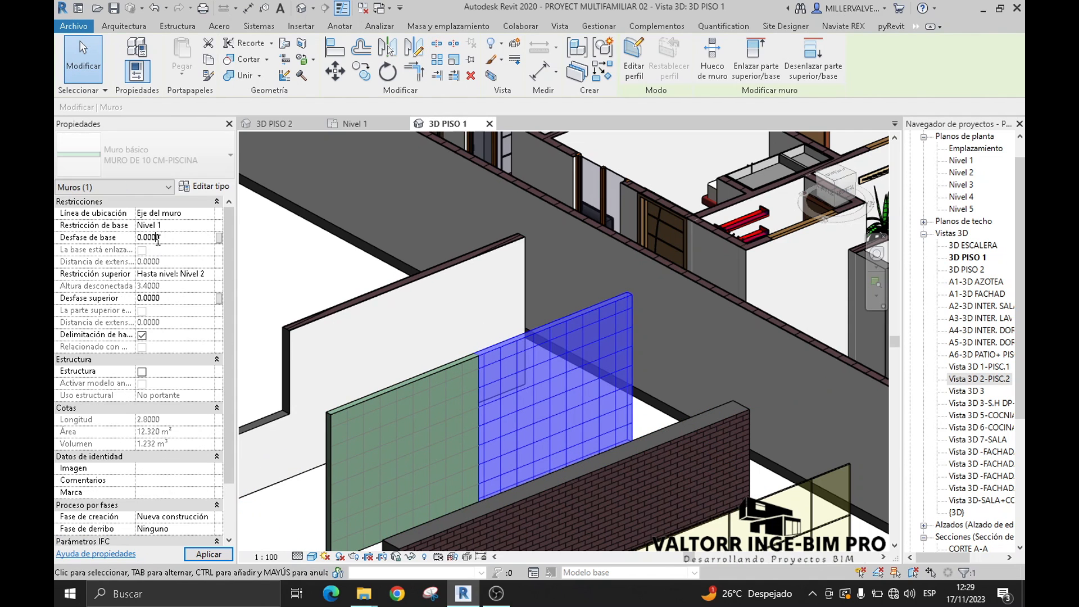
type("1")
left_click(502, 458)
middle_click_drag(502, 458, 428, 538, "shift")
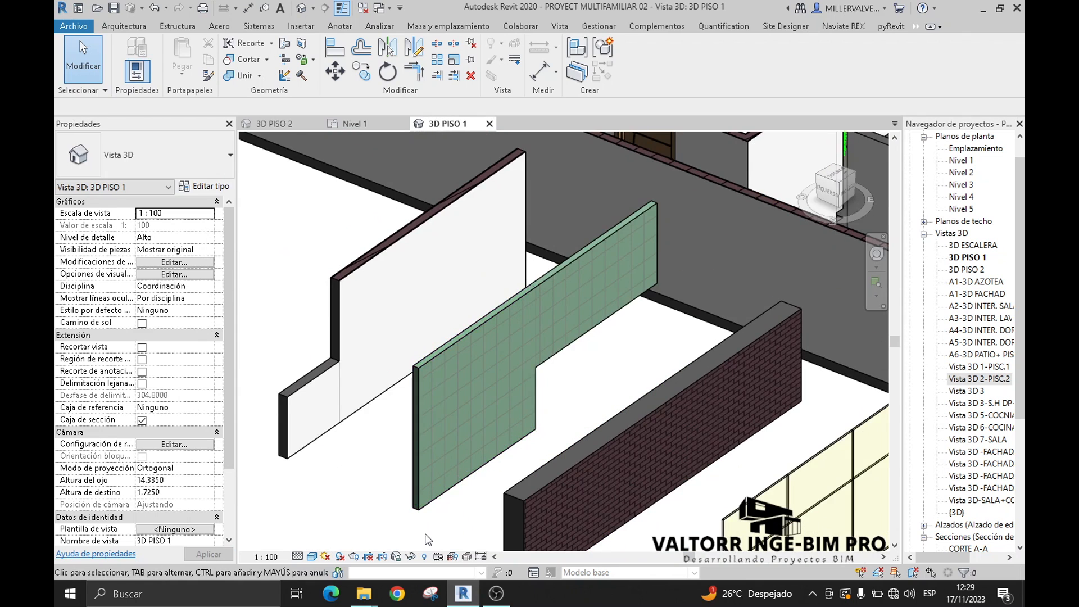
Step: Split the brick wall at two points in the Nivel 1 plan, and set the middle segment's height to 2.20 in 3D PISO 1
left_click(355, 123)
key("s")
key("l")
left_click(462, 322)
left_click(573, 322)
key("Escape")
left_click(517, 322)
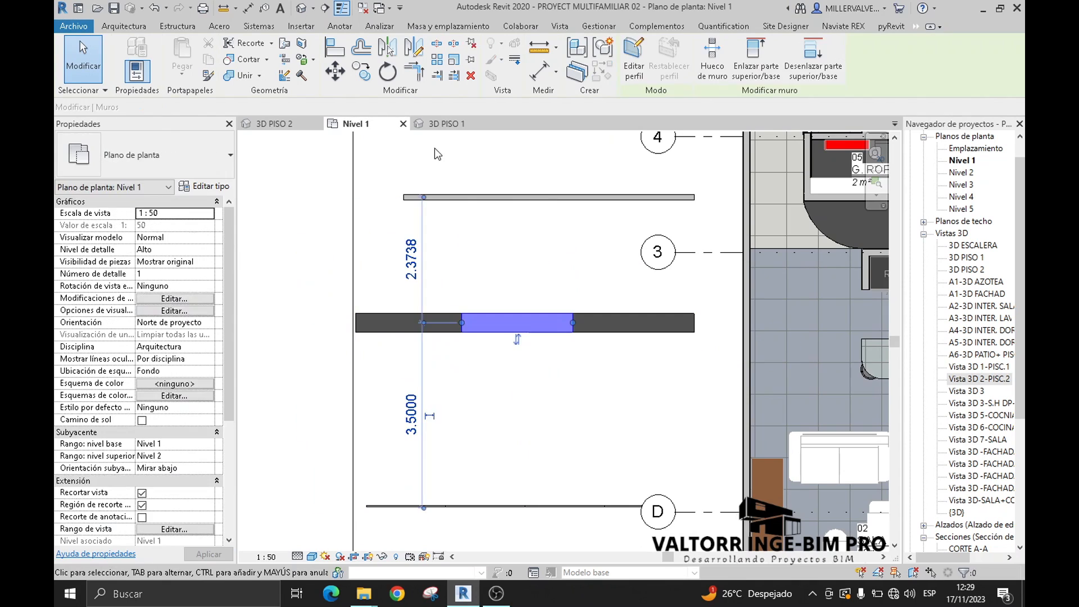
left_click(447, 123)
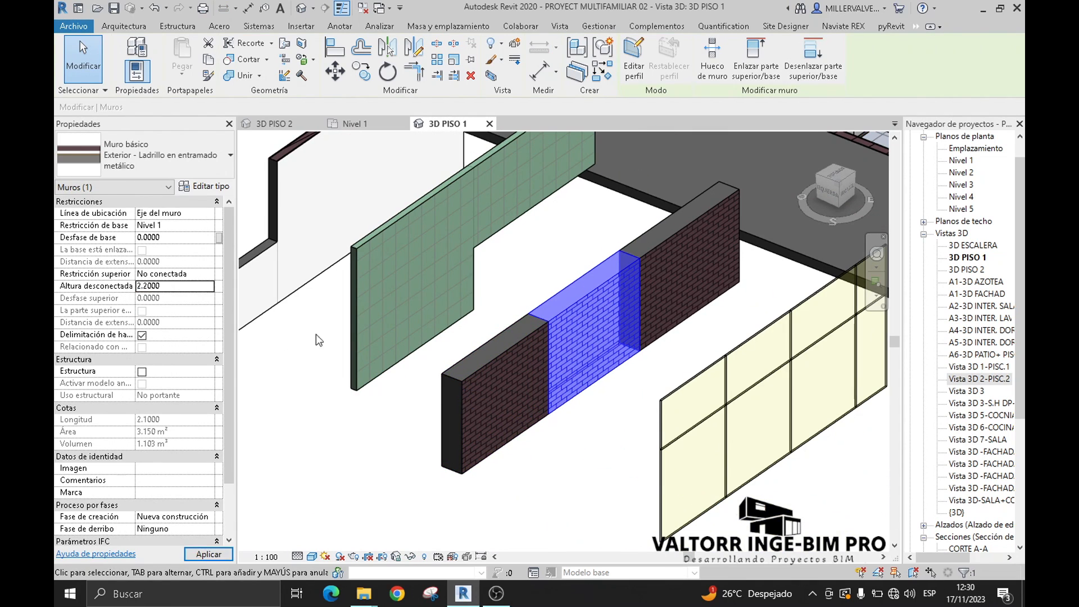
Step: Apply the near brick segment's type and height to the raised middle segment with Match Type
key("m")
key("a")
mouse_move(450, 366)
middle_mouse_down("shift")
mouse_move(582, 508)
mouse_move(506, 394)
mouse_move(461, 352)
middle_mouse_up("shift")
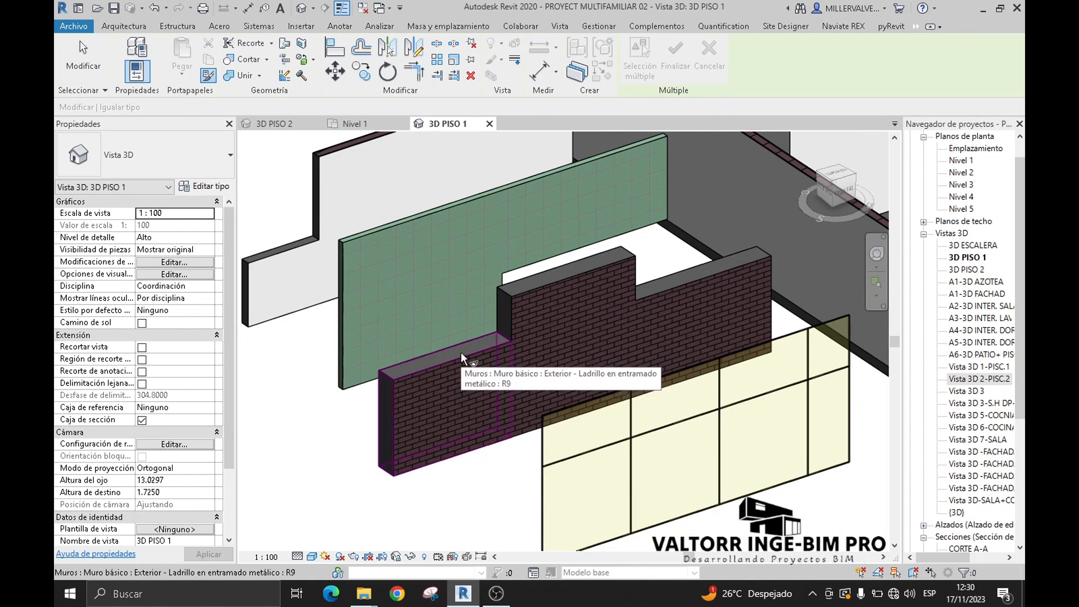
left_click(461, 352)
left_click(584, 272)
key("Escape")
Step: Return to the Nivel 1 plan and look up the Create Similar command for the longer MURO DE 15 CM segment
key("ctrl+Tab")
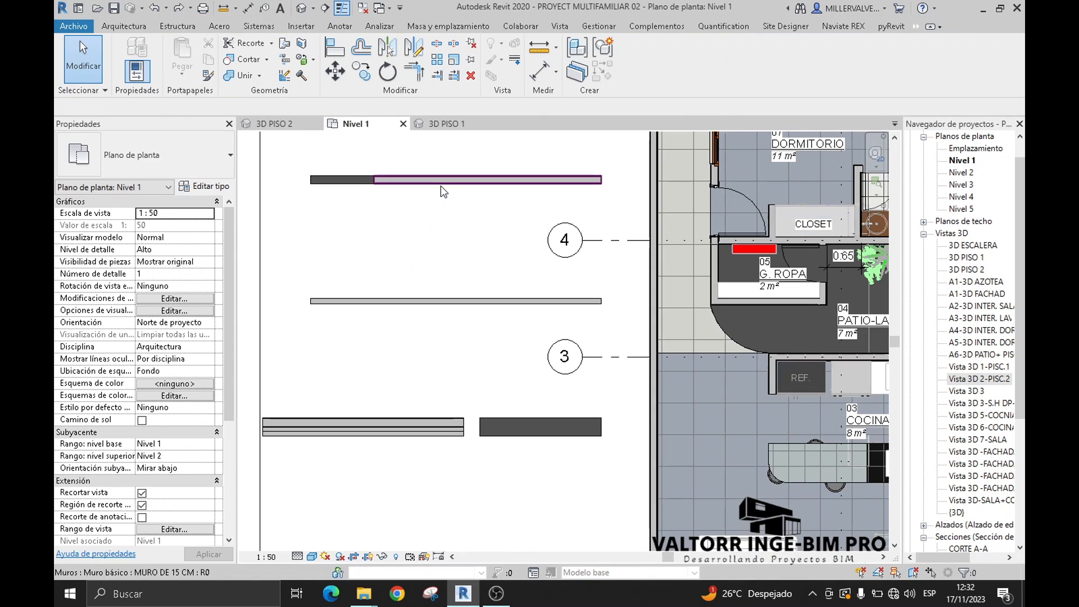
left_click(441, 181)
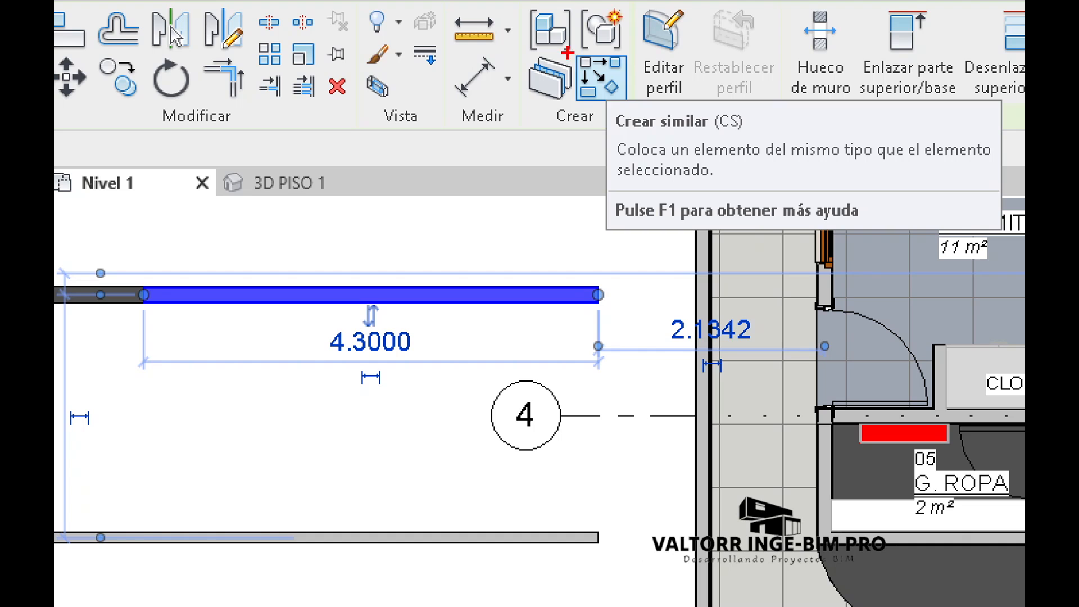
key("Escape")
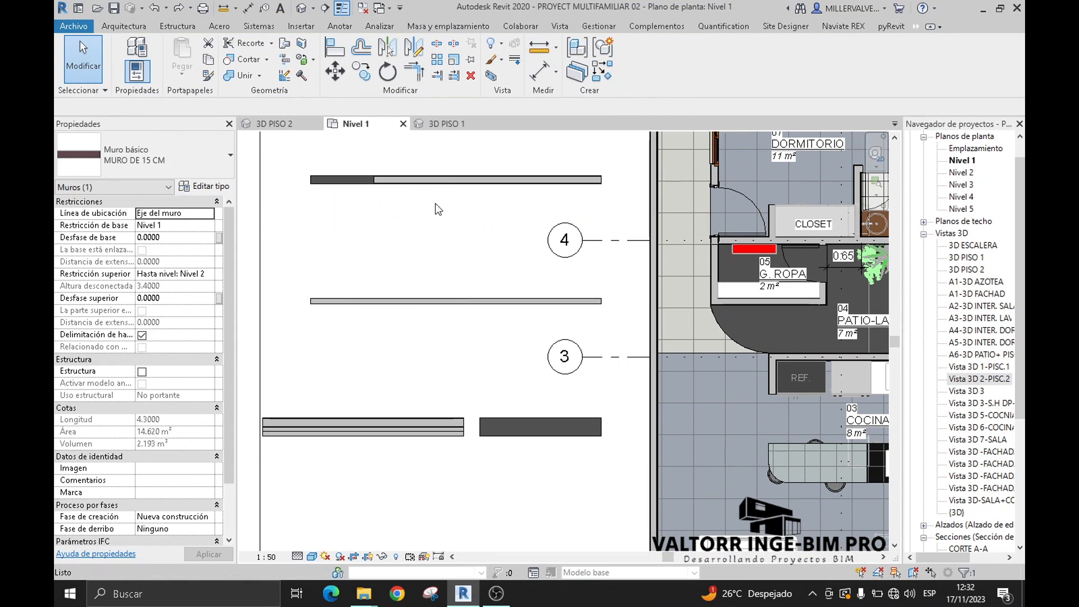
Step: Use Create Similar on the longer MURO DE 15 CM segment to draw a perpendicular wall about 1.8 m long from the short brick segment's end
left_click(335, 297)
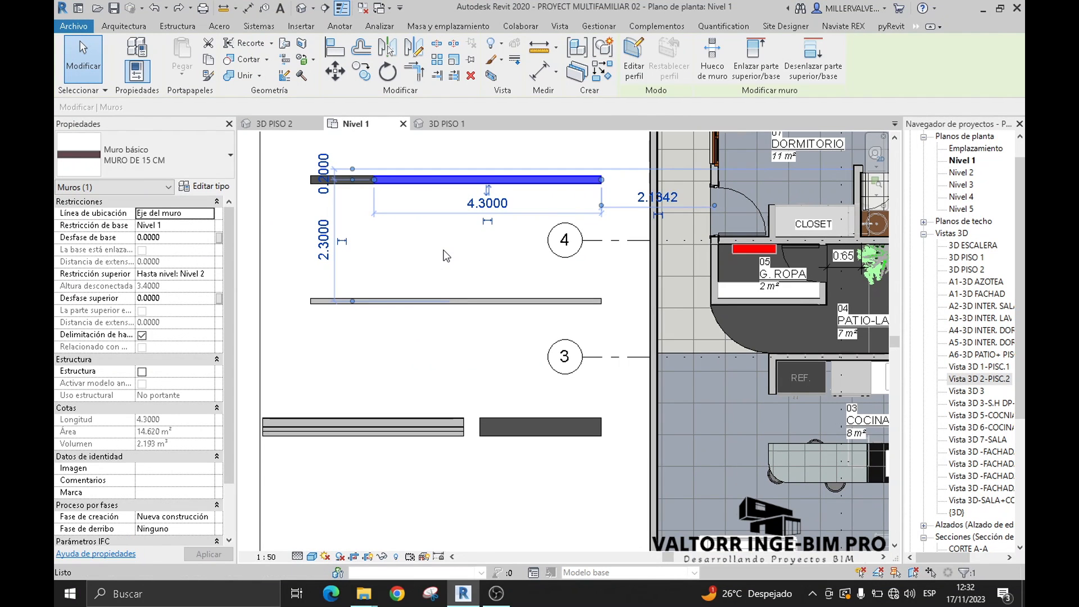
key("c")
key("s")
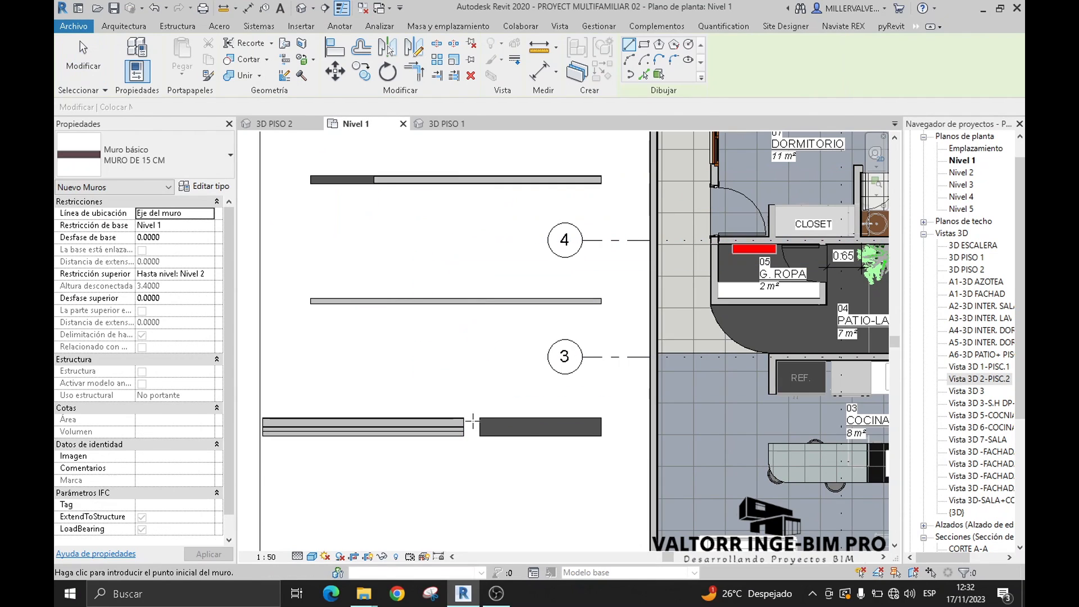
left_click(480, 427)
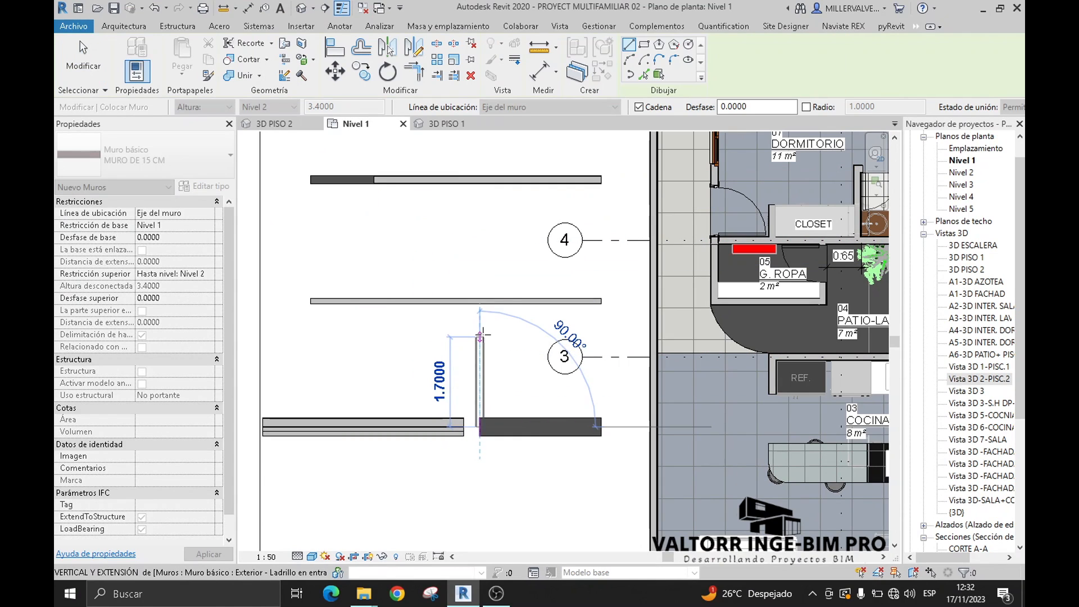
left_click(481, 331)
key("Escape")
key("Escape")
Step: Apply the Exterior - Ladrillo en entramado metálico type from the horizontal brick segment to the new perpendicular wall with Match Type
scroll(495, 405, "up", 3)
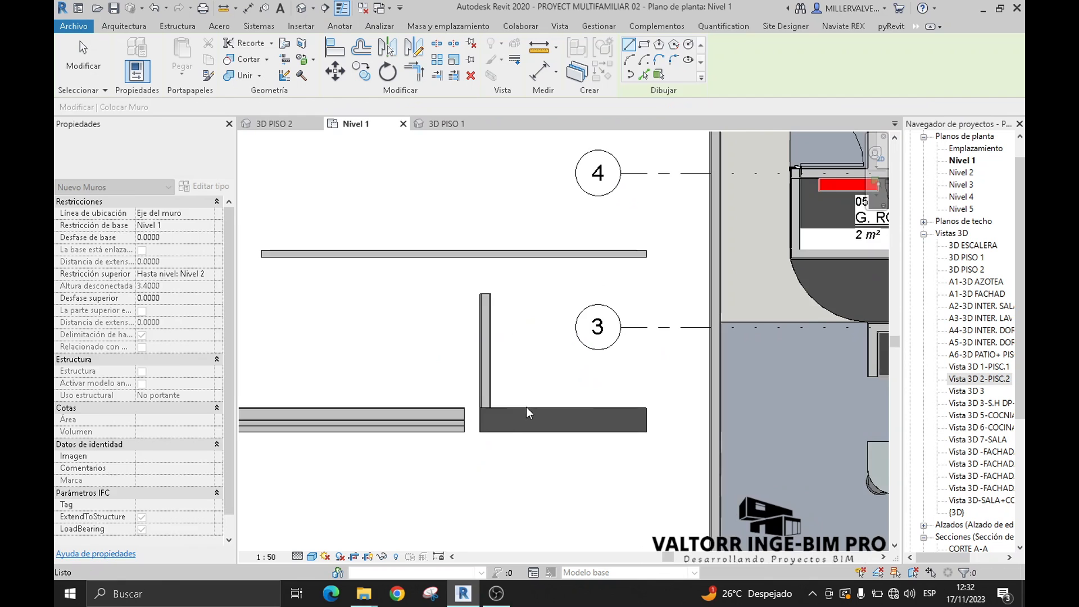
key("m")
key("a")
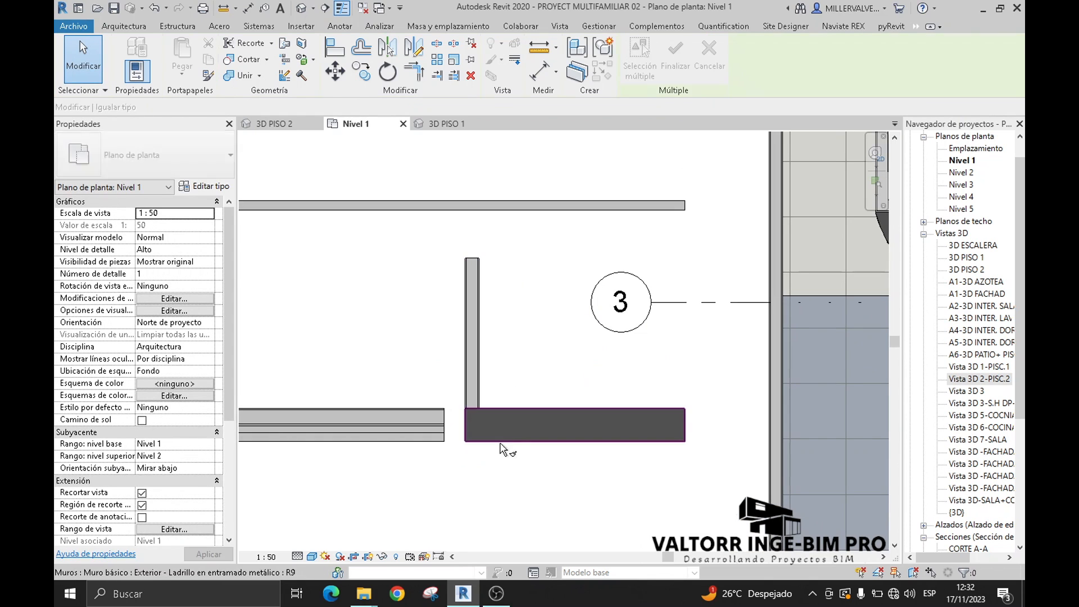
left_click(498, 440)
left_click(472, 382)
key("Escape")
left_click(472, 337)
Step: Stretch the neighbouring horizontal brick wall's end across the gap to meet the corner with the perpendicular wall
scroll(465, 459, "up", 2)
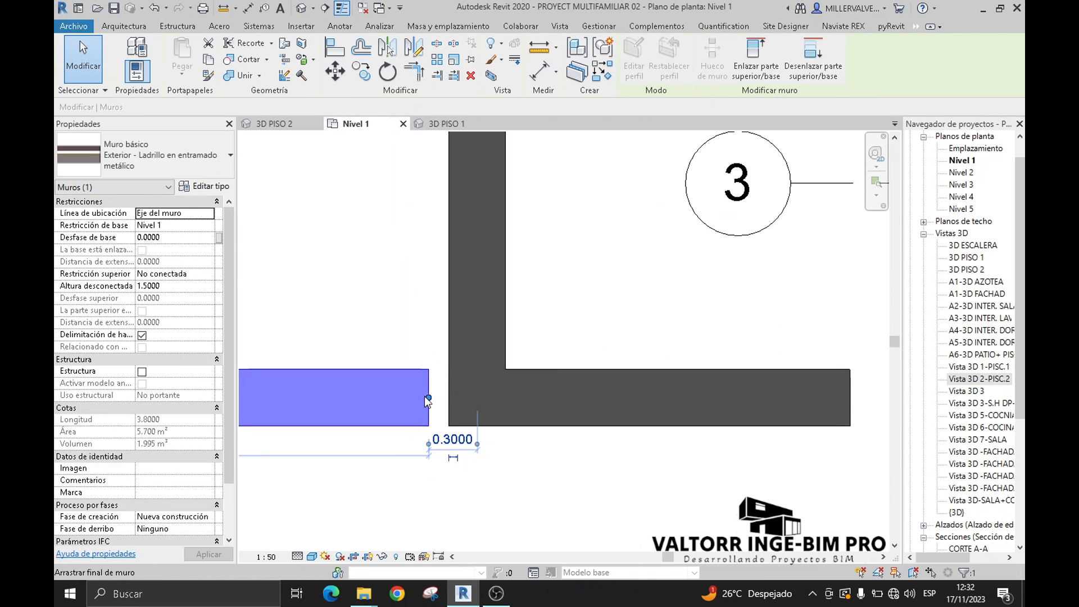
left_click(506, 404)
left_click(505, 454)
scroll(505, 454, "down", 1)
left_click(487, 368)
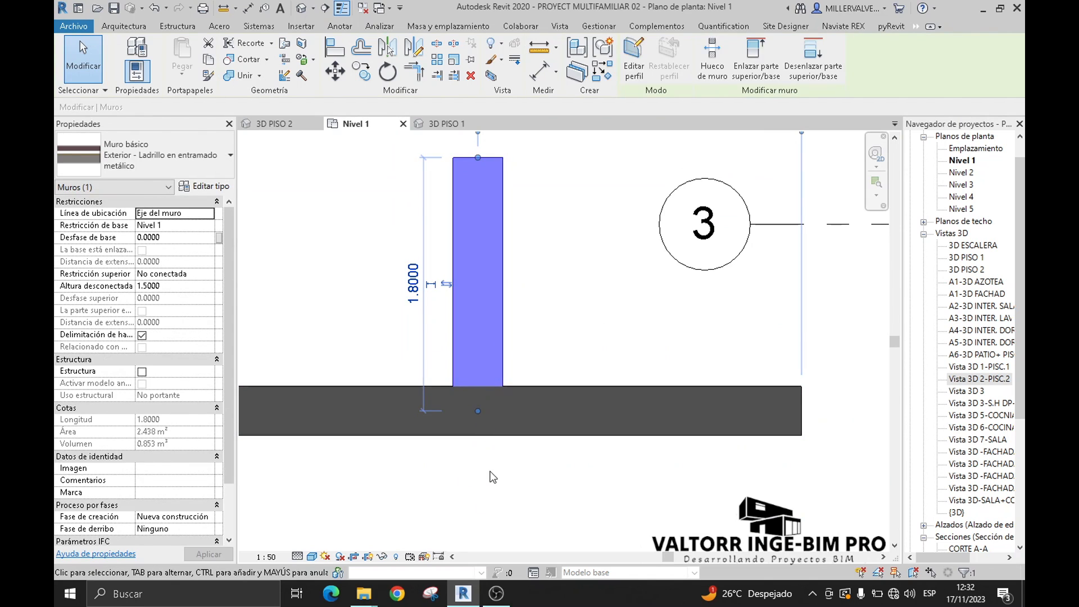
left_click(431, 319)
scroll(461, 332, "down", 2)
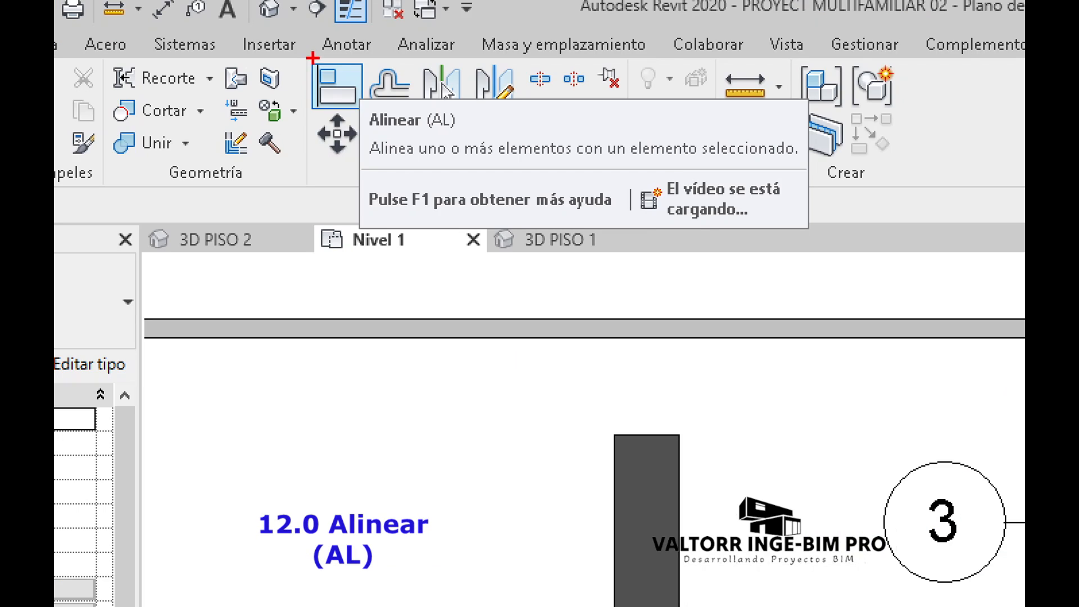
Step: Align the perpendicular brick wall's outer face with the free end of the long horizontal brick wall using Align
left_click_drag(312, 58, 373, 105)
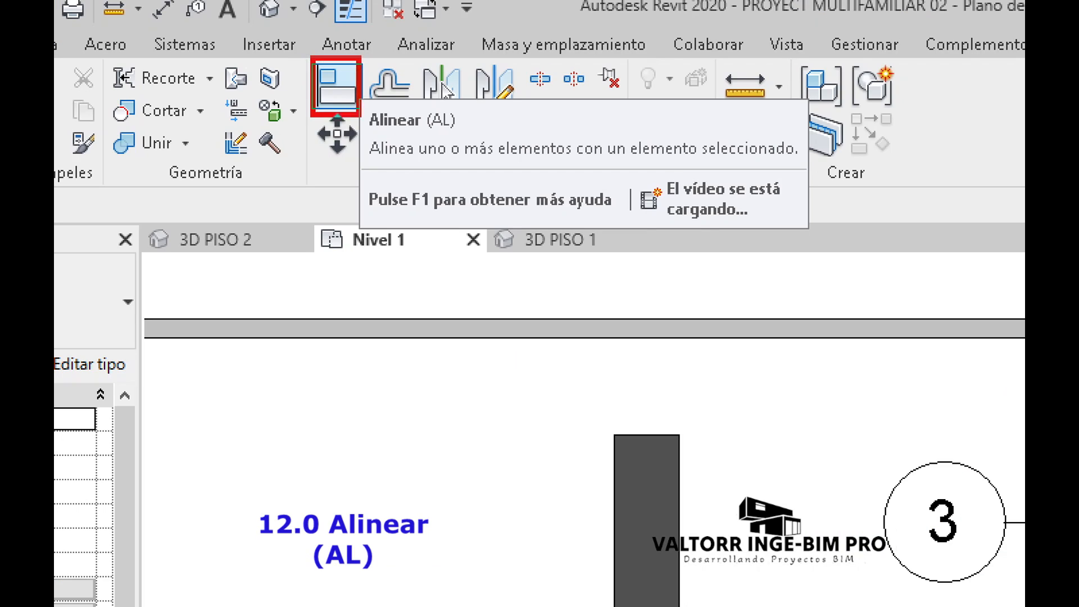
left_click_drag(357, 97, 488, 137)
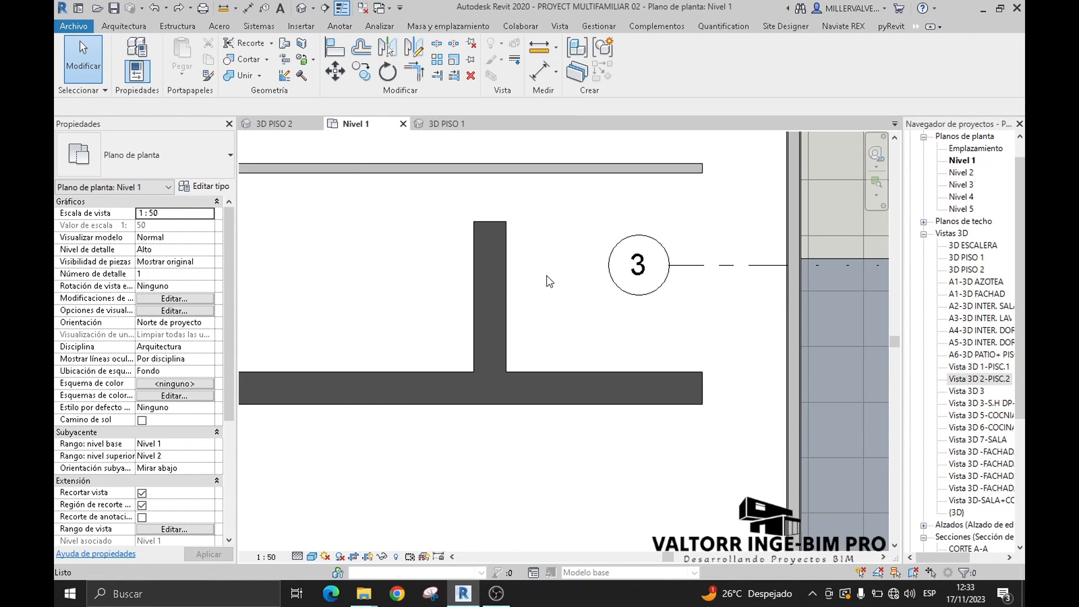
middle_click_drag(583, 288, 569, 292)
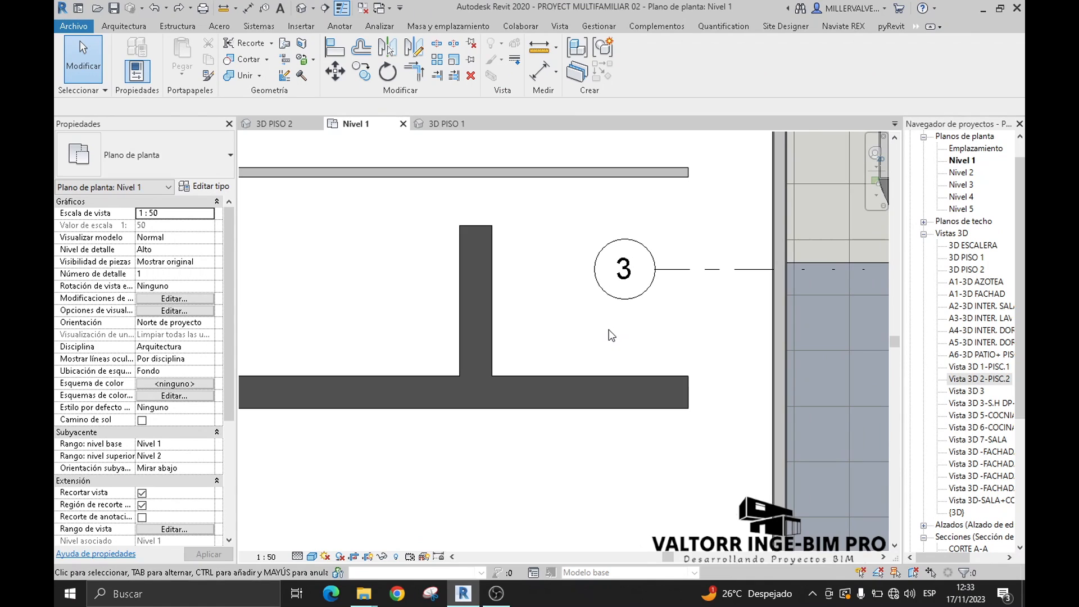
key("a")
key("l")
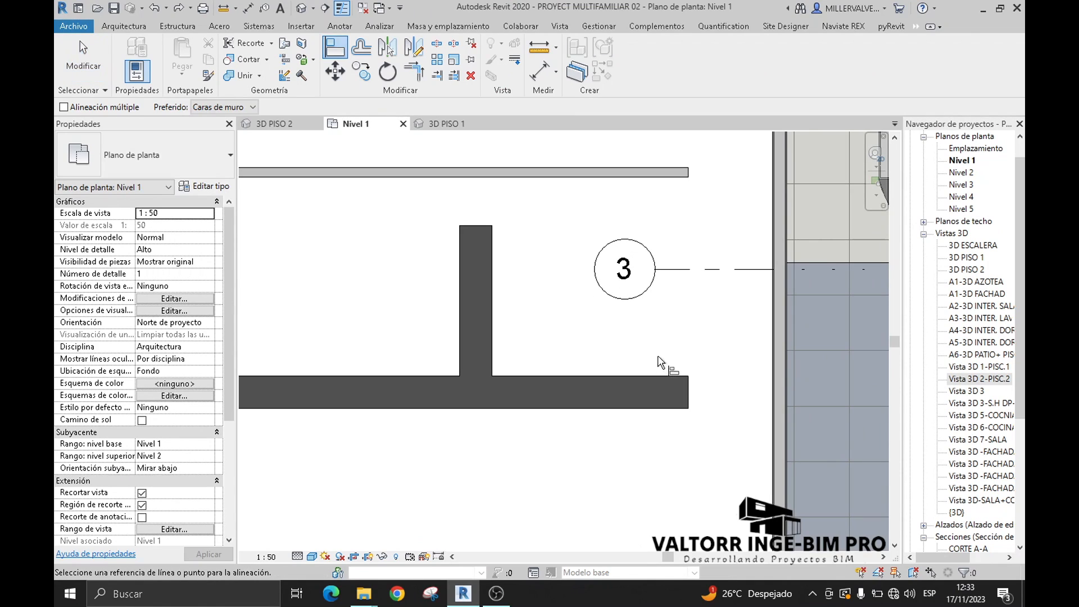
left_click(690, 394)
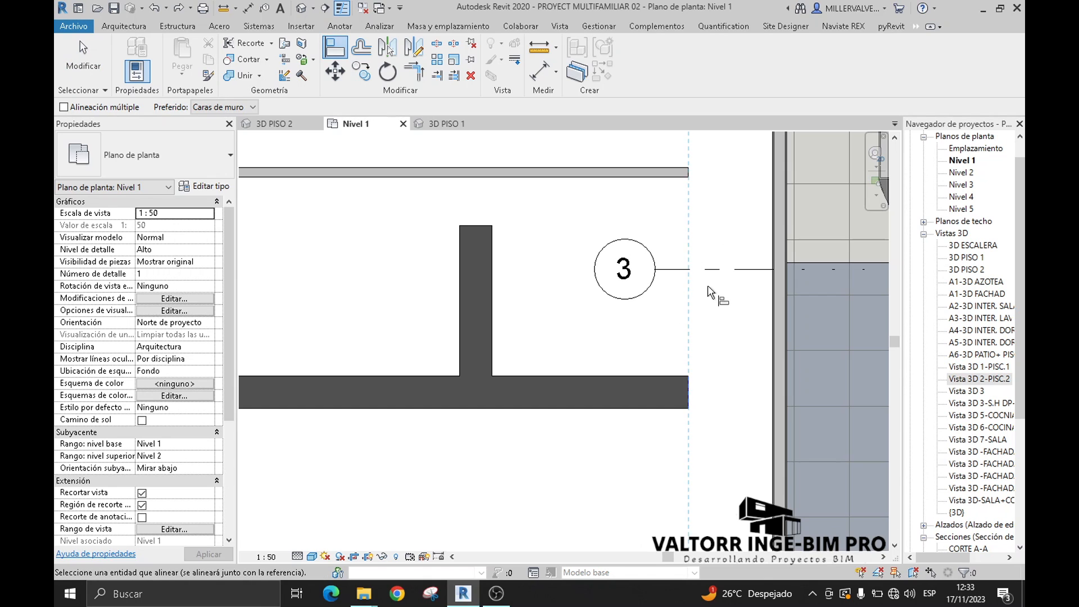
scroll(635, 315, "down", 3)
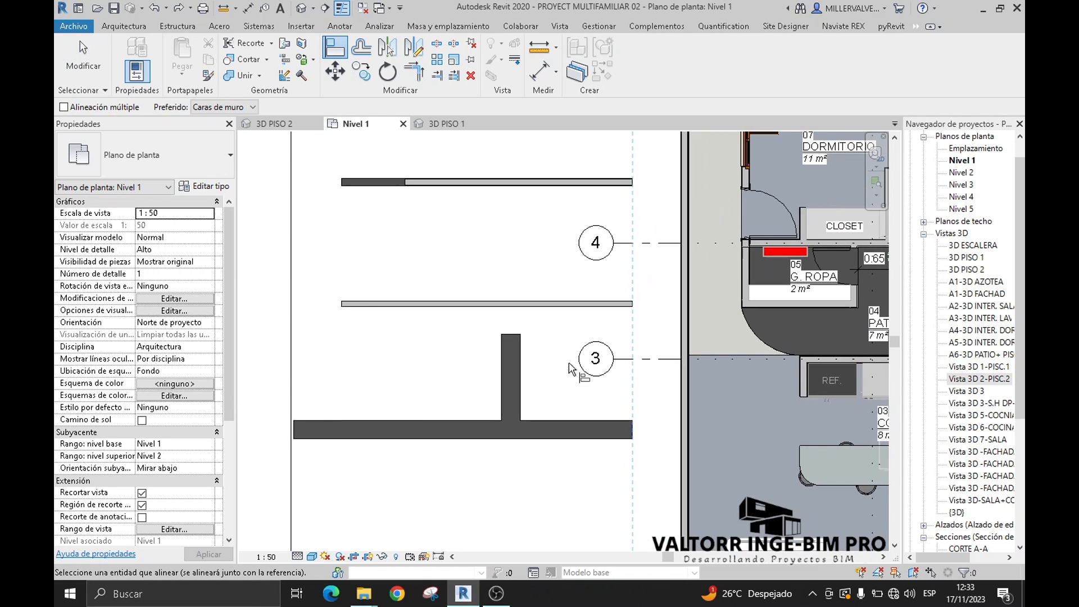
left_click(522, 382)
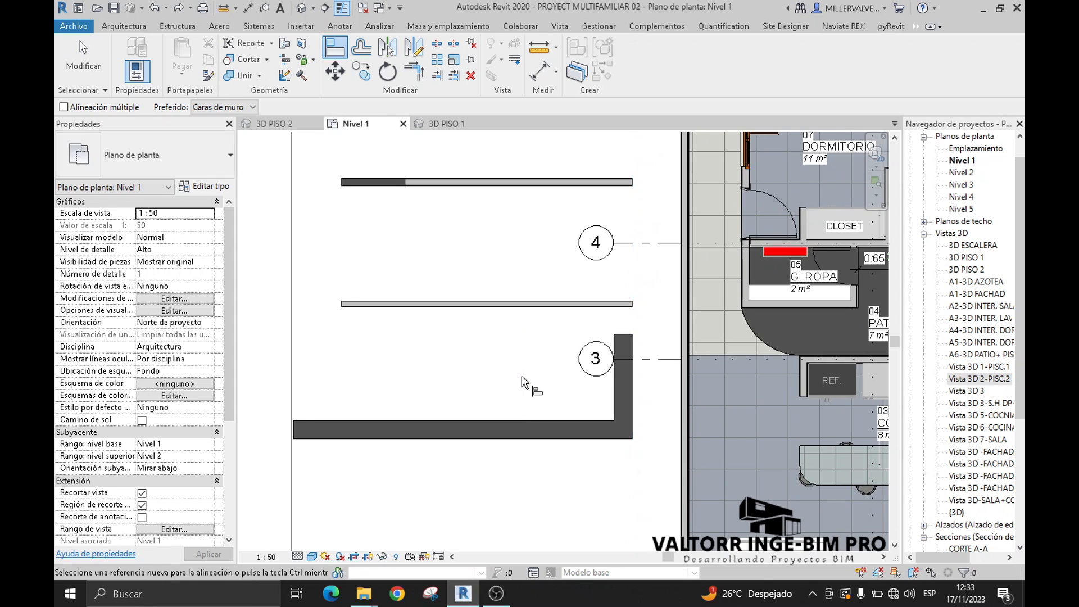
middle_click_drag(570, 360, 540, 384)
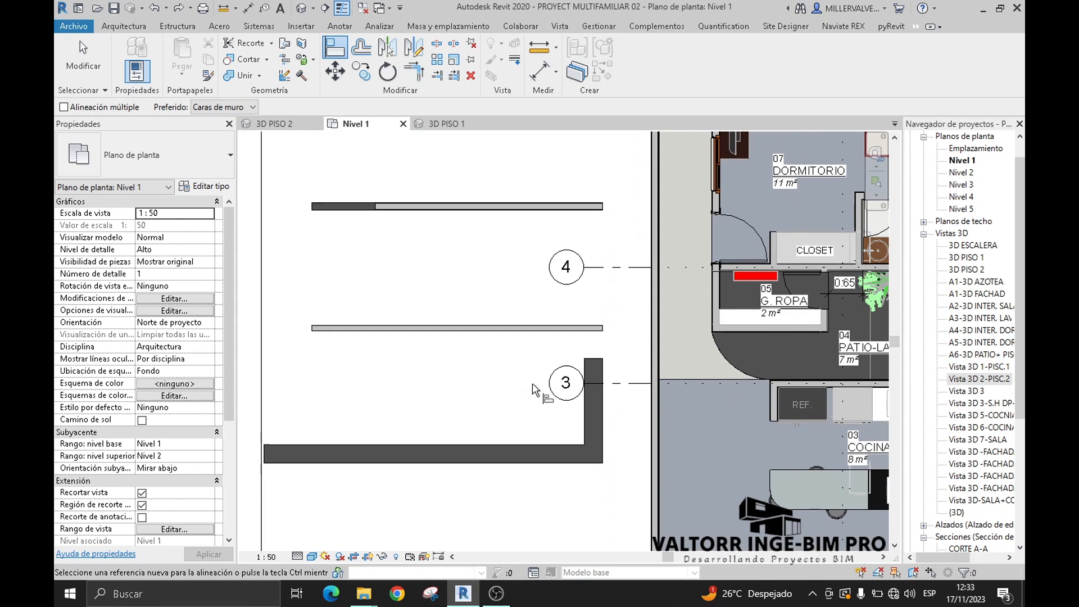
key("Escape")
key("Escape")
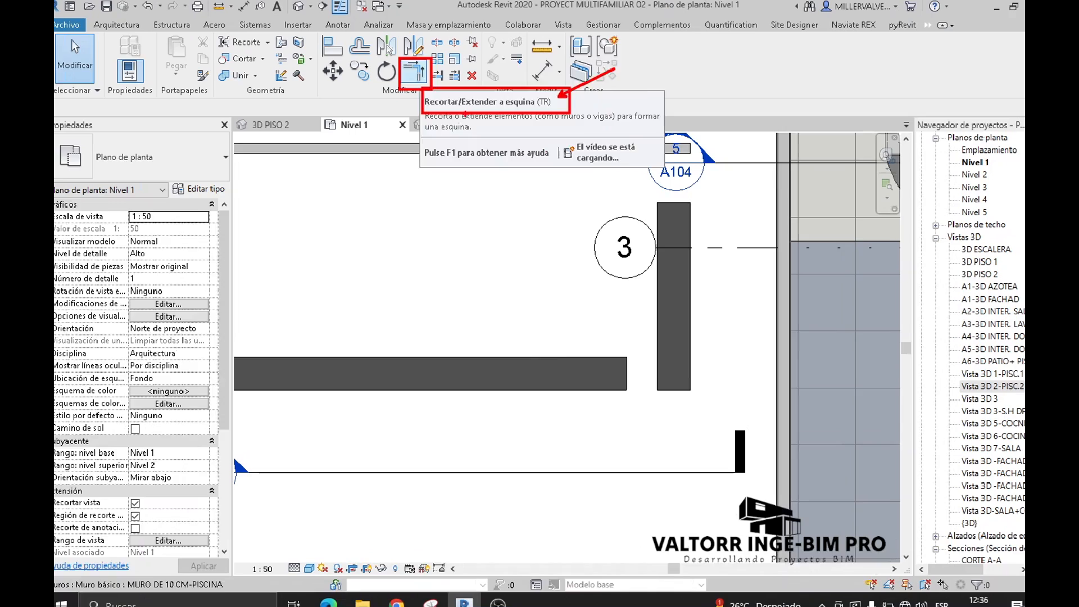
Step: Join the horizontal brick wall and the separate vertical brick wall near grid 3 with Trim/Extend to Corner
left_click(410, 63)
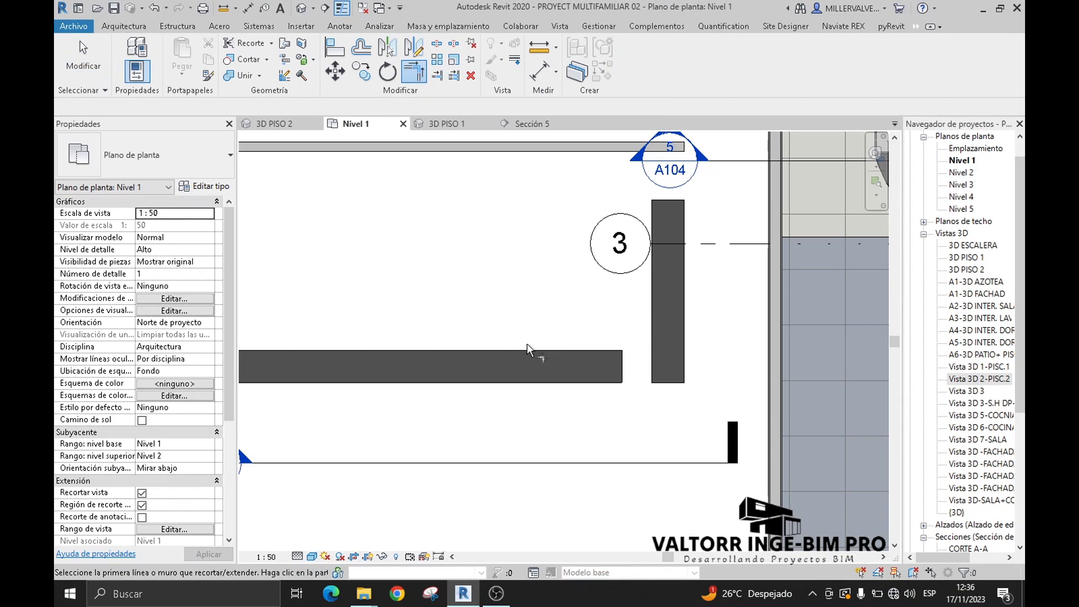
left_click(521, 350)
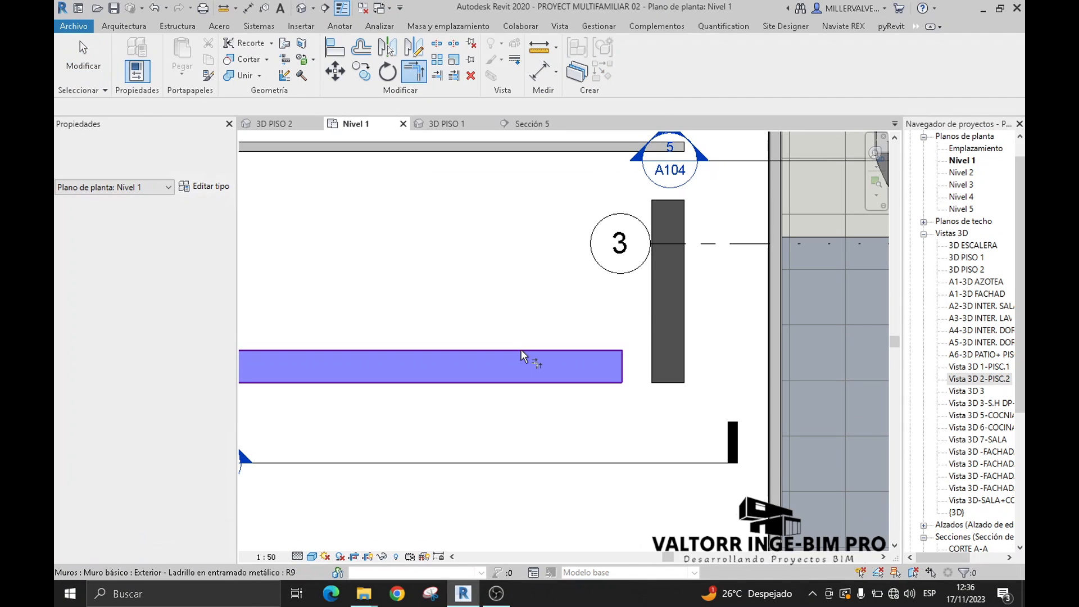
left_click(656, 303)
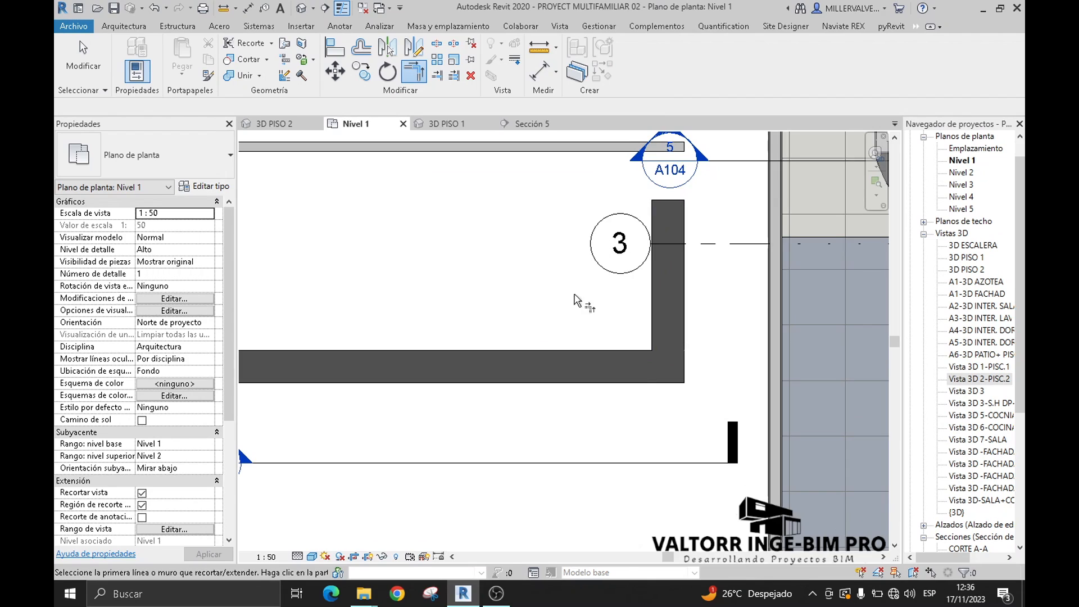
middle_click_drag(646, 302, 585, 332)
middle_click_drag(610, 373, 678, 381)
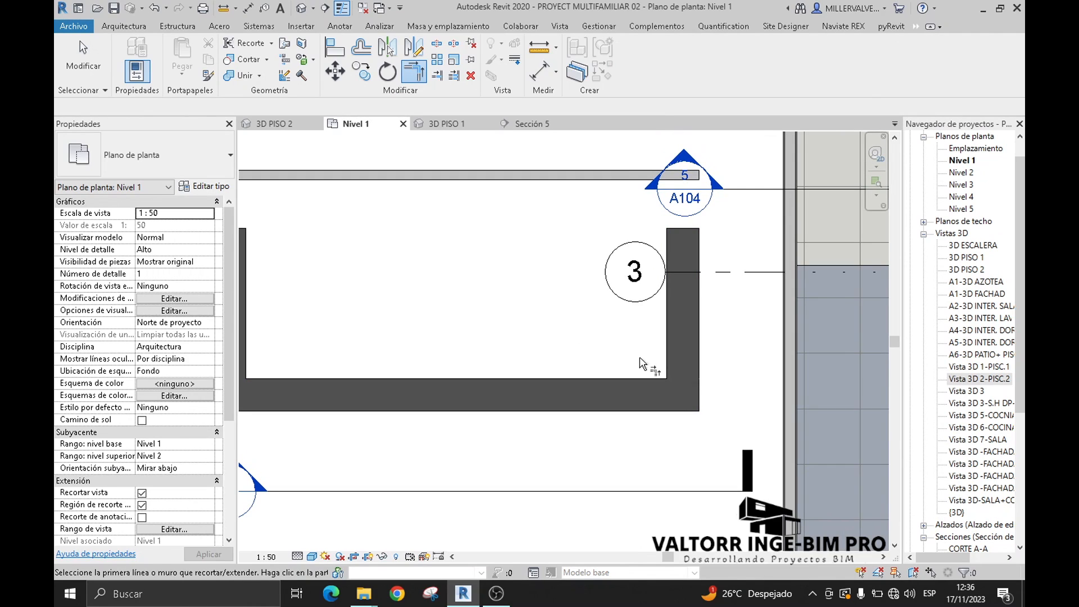
key("Escape")
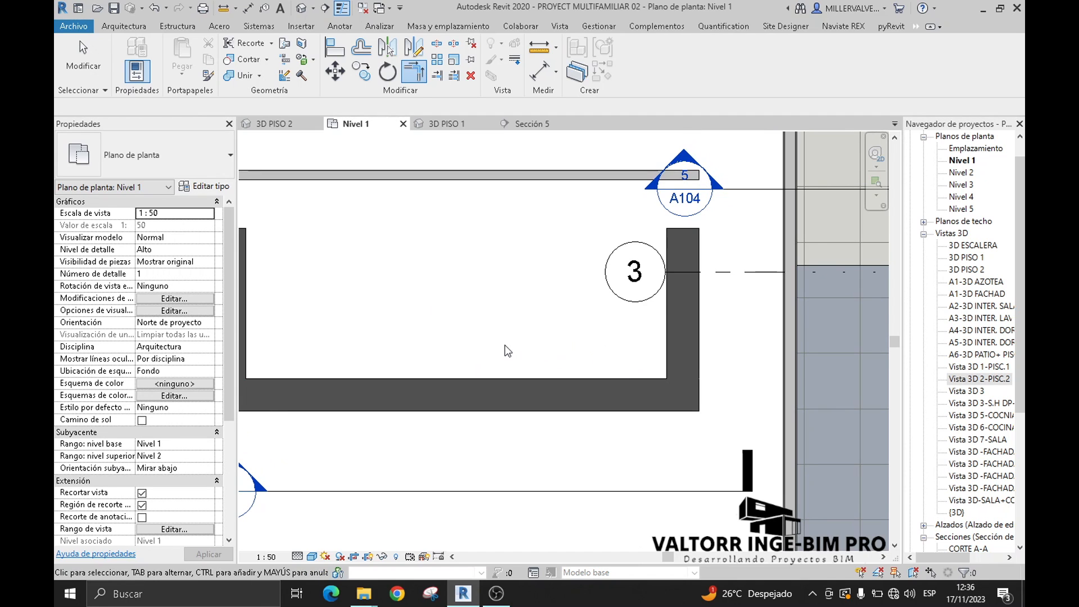
Step: Extend the vertical brick wall farthest from grid 3 up to the thin grey wall with Trim/Extend Single Element
scroll(505, 344, "down", 1)
middle_click_drag(504, 344, 520, 303)
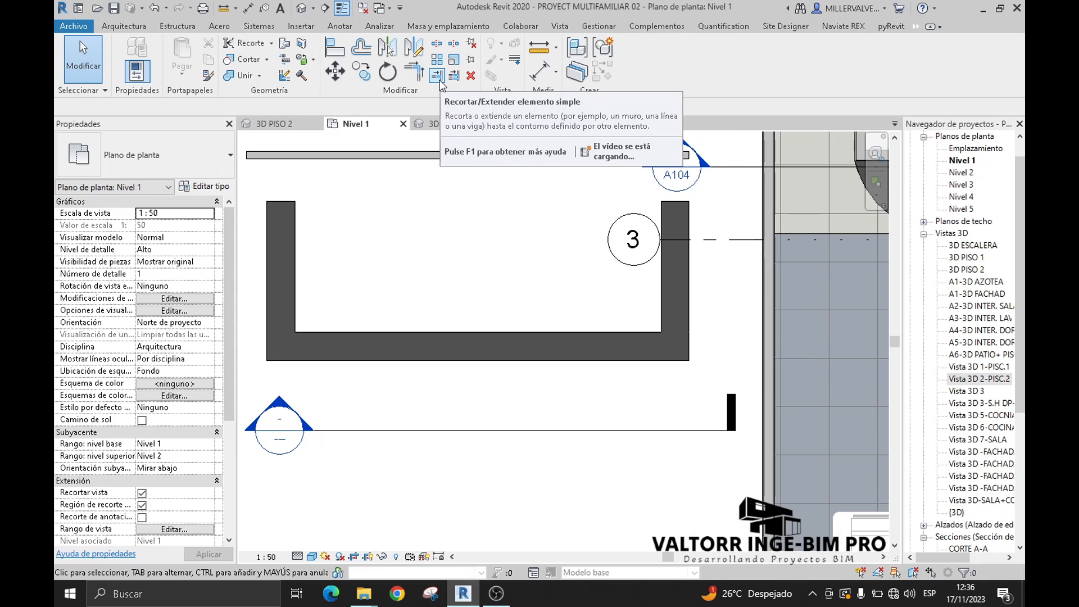
left_click(437, 79)
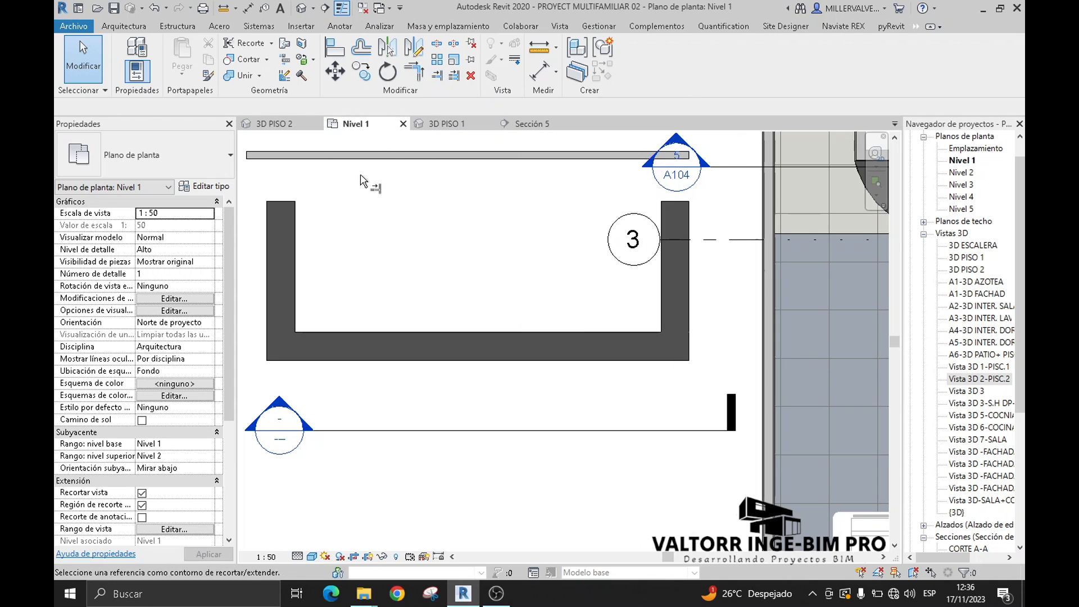
left_click(320, 158)
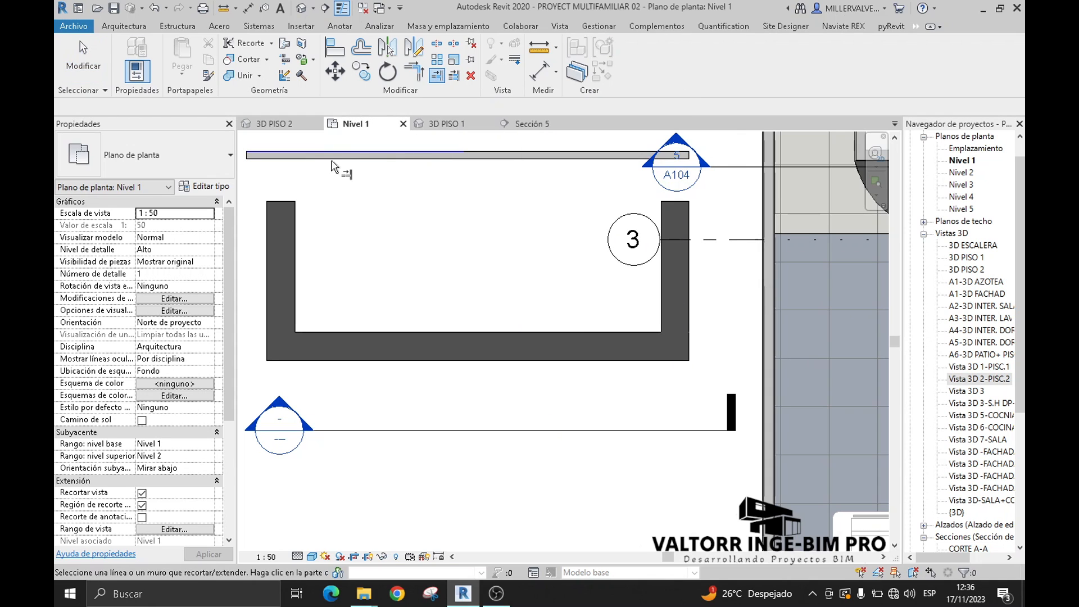
left_click(283, 249)
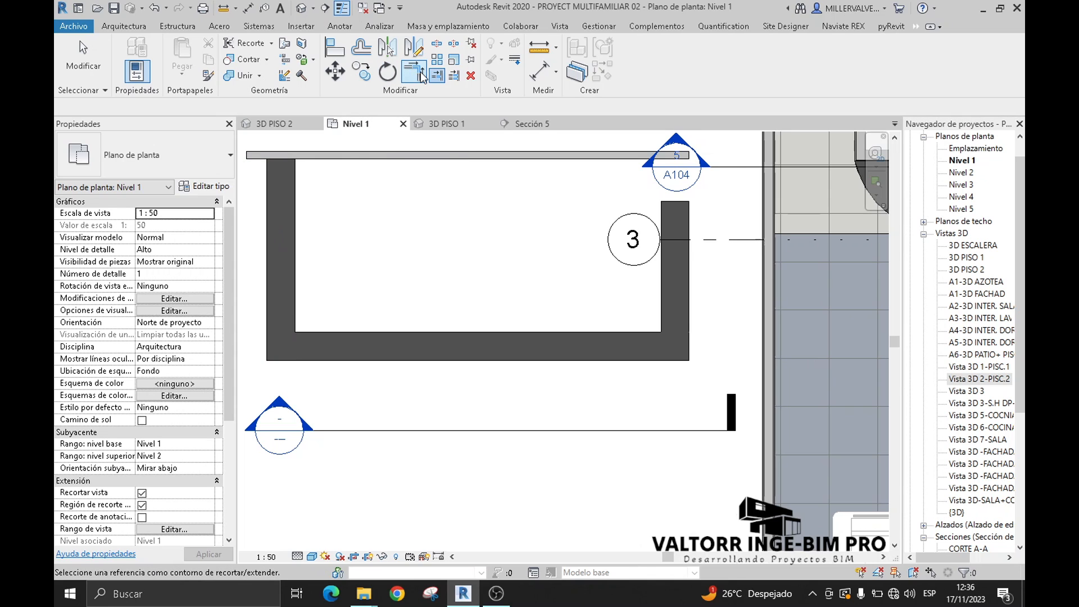
Step: Try Trim/Extend to Corner between the thin grey wall and the extended brick wall, keeping the grey wall's inner side
left_click(392, 162)
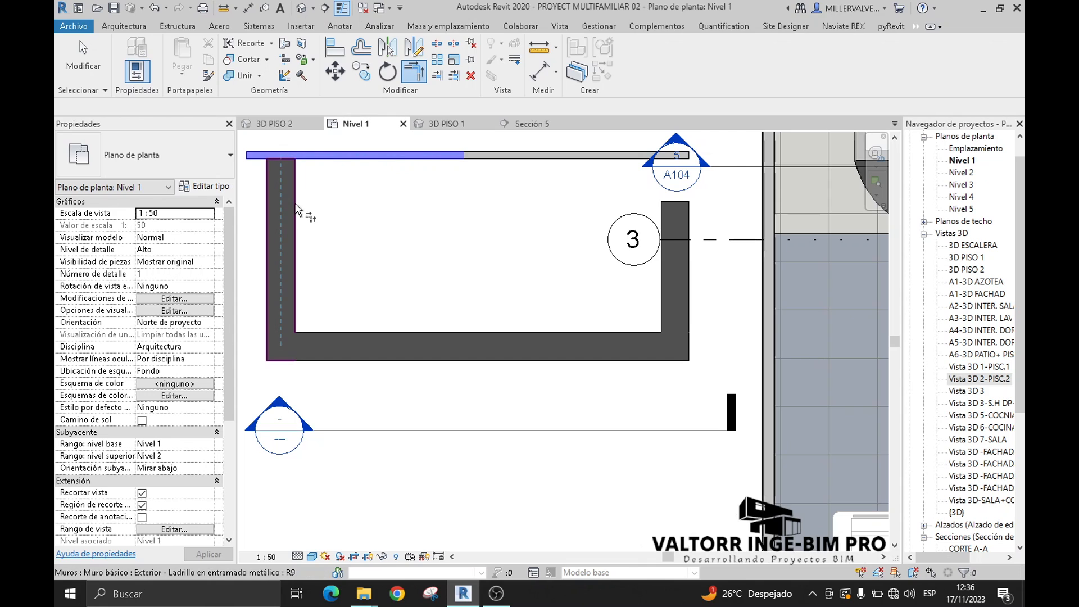
left_click(296, 209)
middle_click_drag(327, 224, 347, 231)
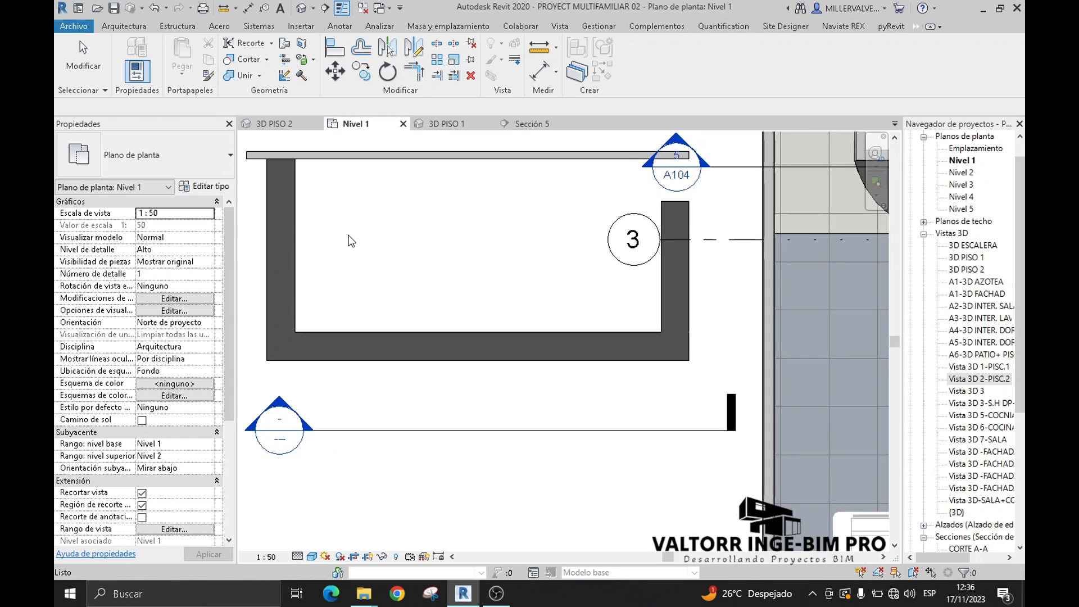
Step: Trim the thin grey wall to a corner with the extended brick wall, keeping its short outer overhang
middle_click_drag(377, 249, 462, 272)
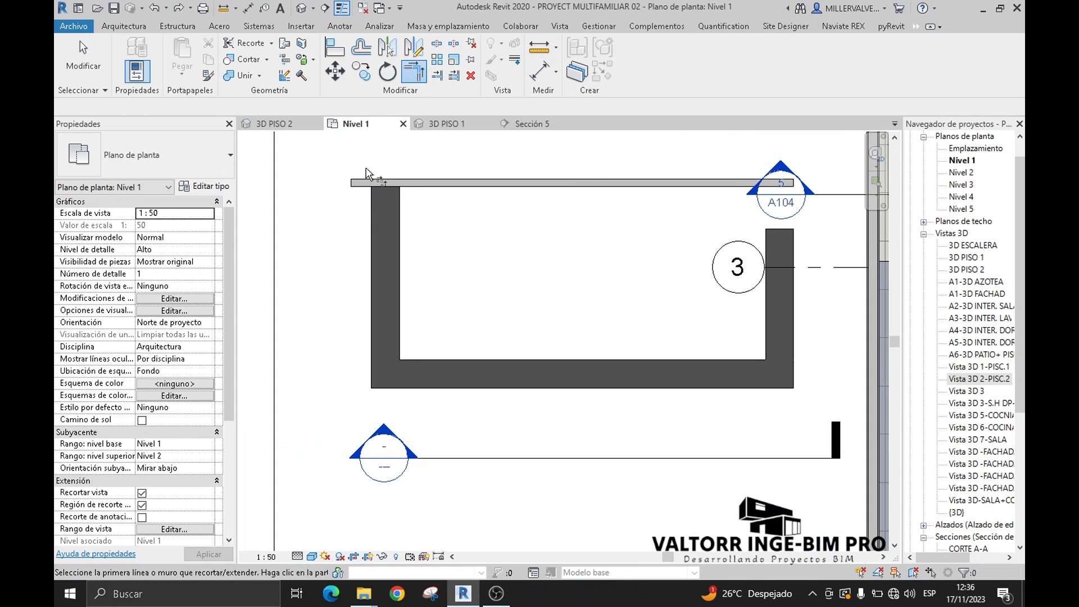
left_click(363, 184)
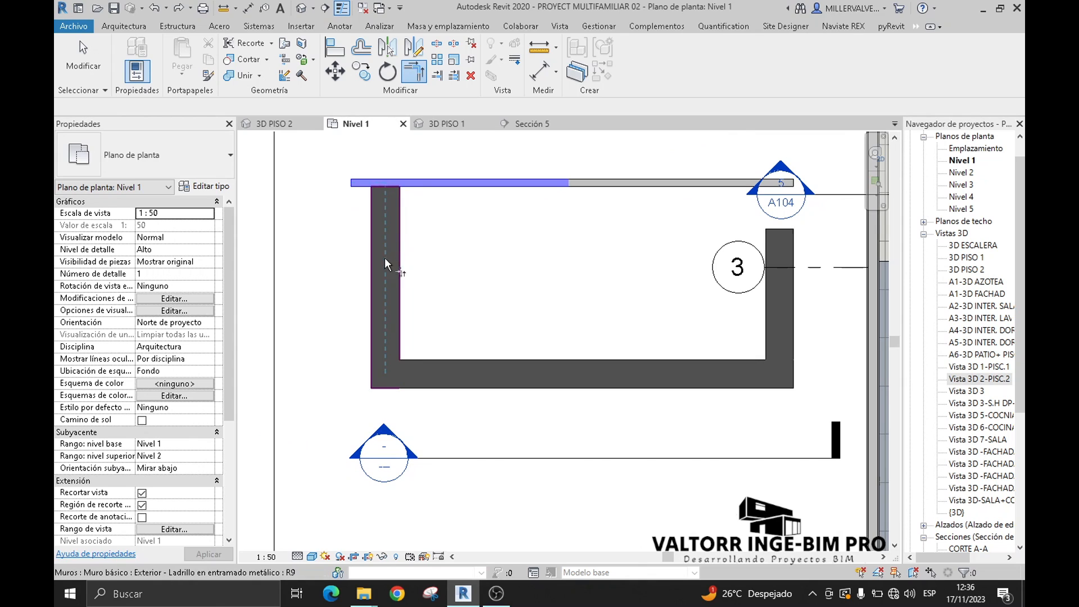
left_click(395, 262)
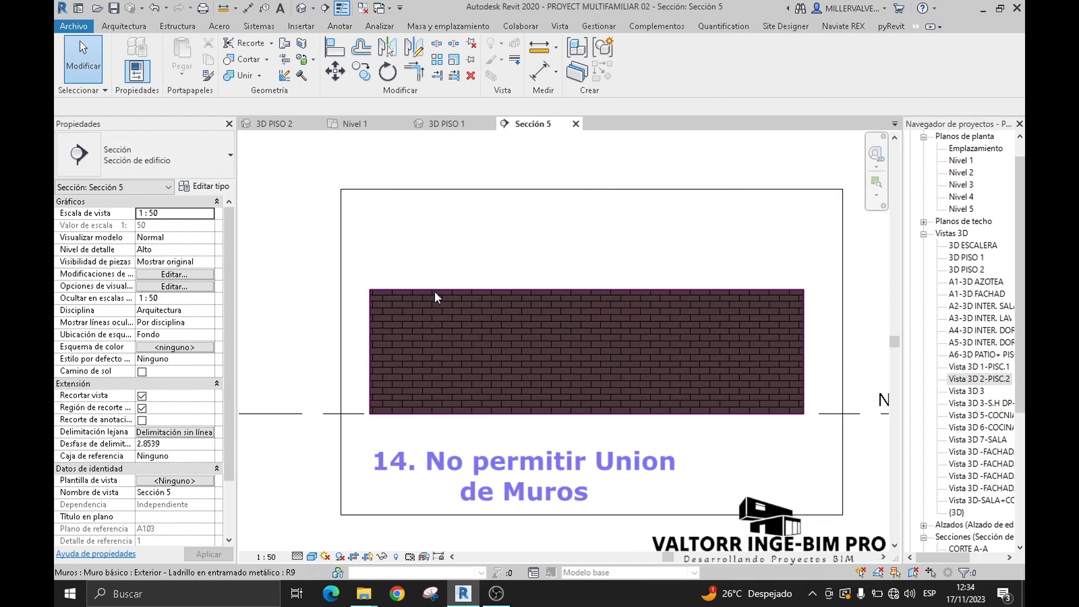
Step: Select the brick wall in the Sección 5 view to examine its overlapping joined ends, and return to the Nivel 1 plan
left_click(391, 317)
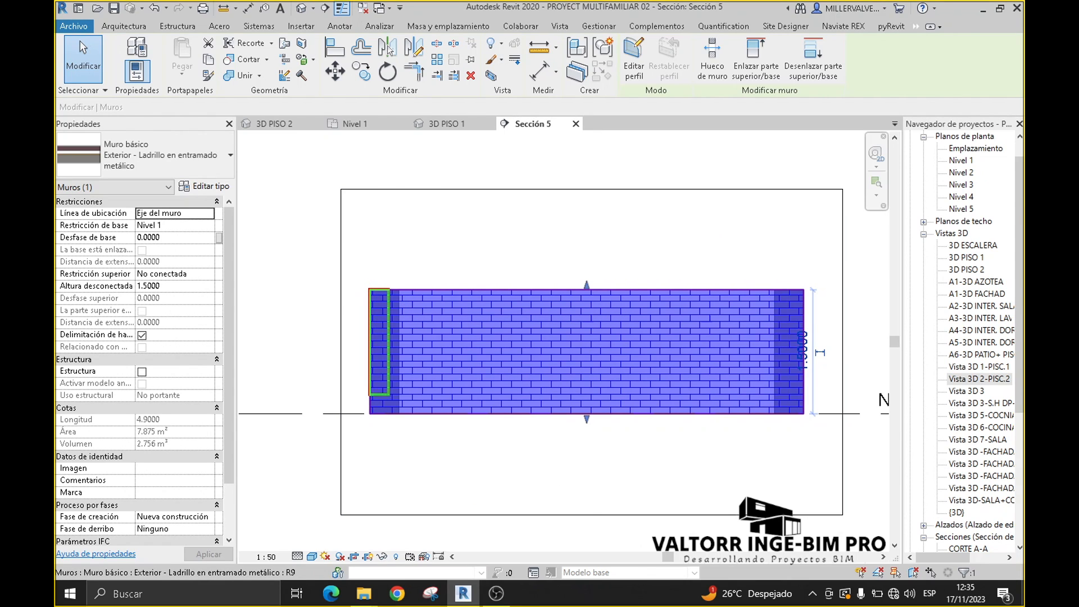
left_click_drag(400, 413, 400, 413, "ctrl")
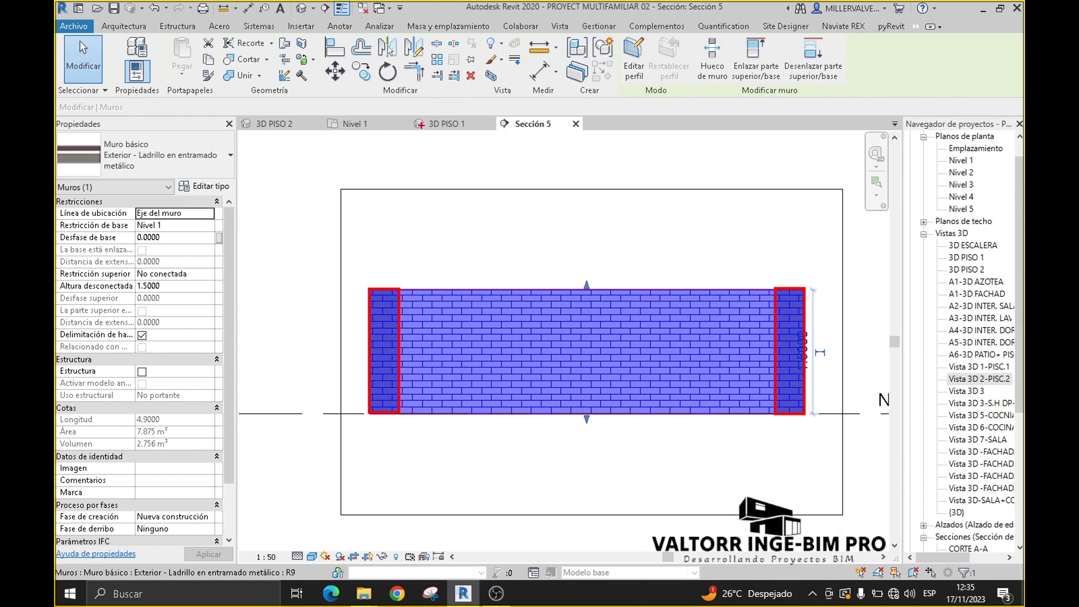
left_click(372, 123)
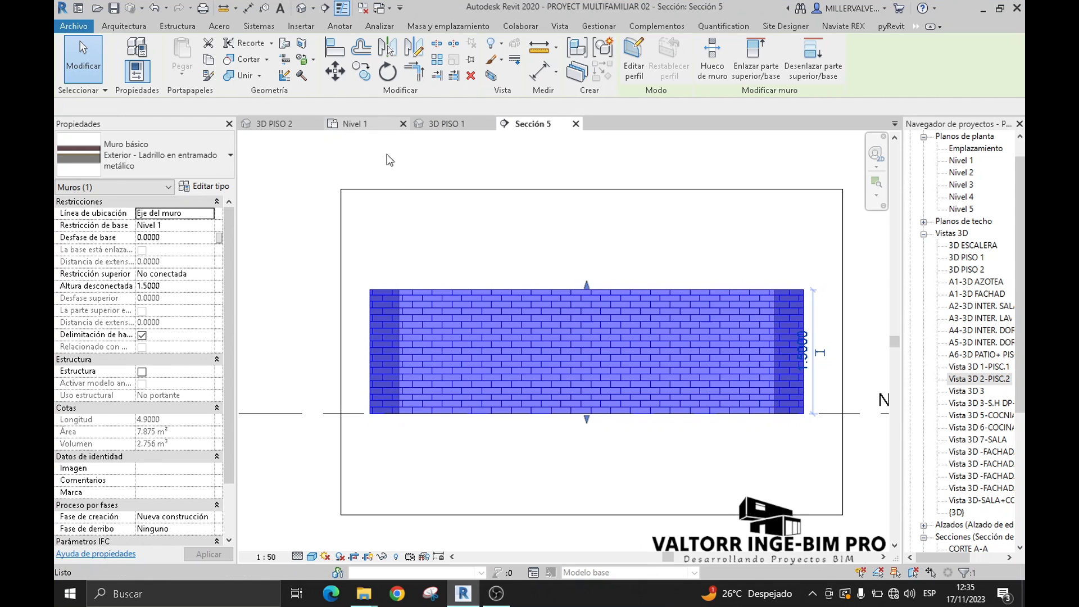
left_click_drag(462, 382, 410, 373)
scroll(447, 383, "up", 4)
scroll(417, 384, "up", 2)
scroll(417, 384, "up", 2)
scroll(348, 390, "down", 2)
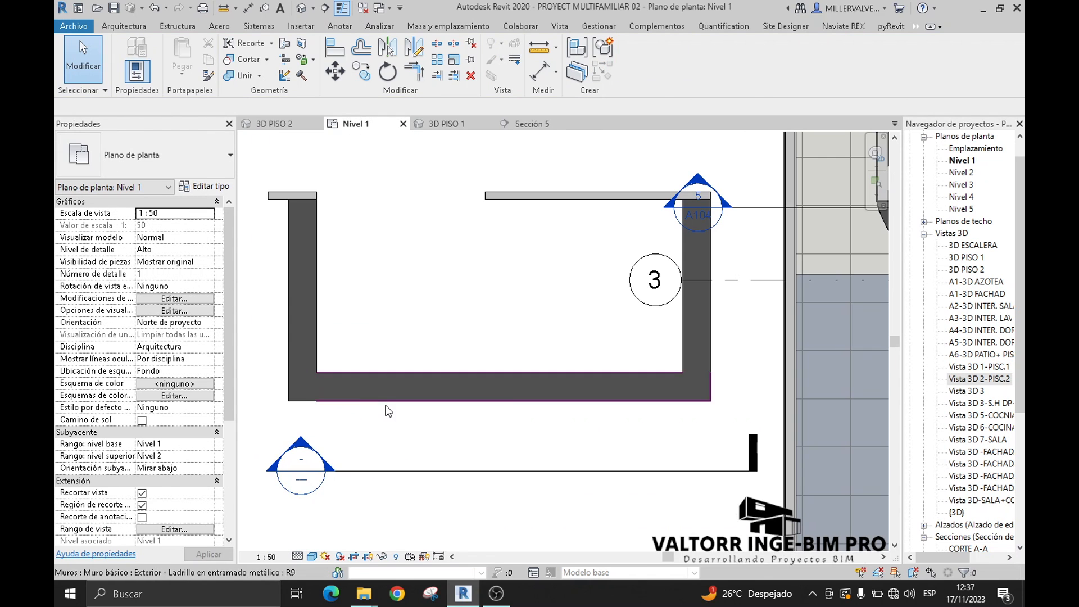
Step: Disallow the join at the horizontal brick wall's end farthest from grid 3
left_click(384, 400)
mouse_move(303, 387)
left_mouse_down()
mouse_move(334, 387)
mouse_move(302, 387)
left_mouse_up()
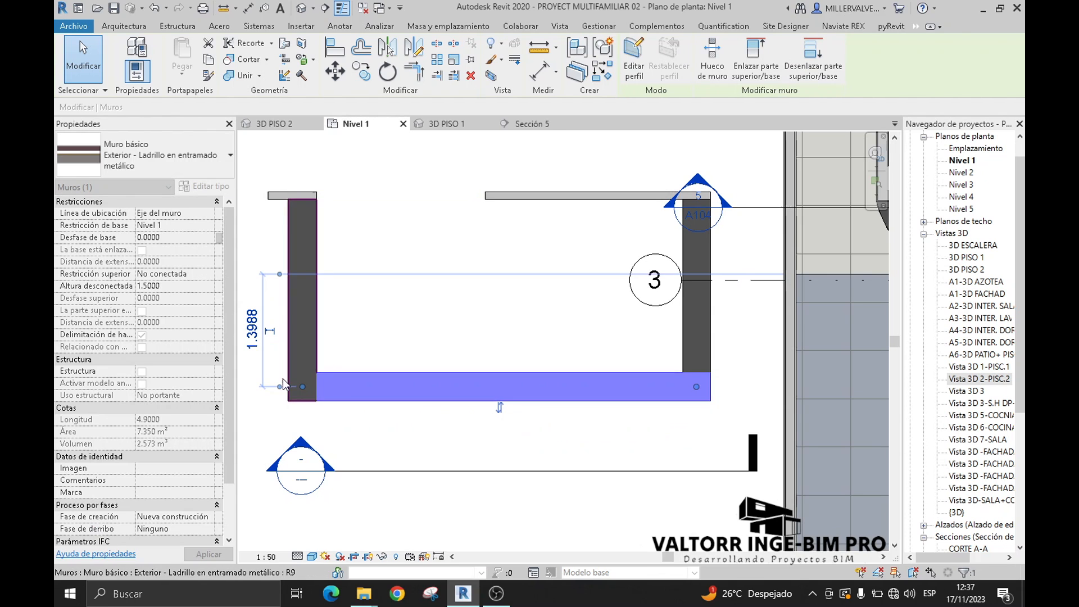
middle_click_drag(304, 393, 335, 375)
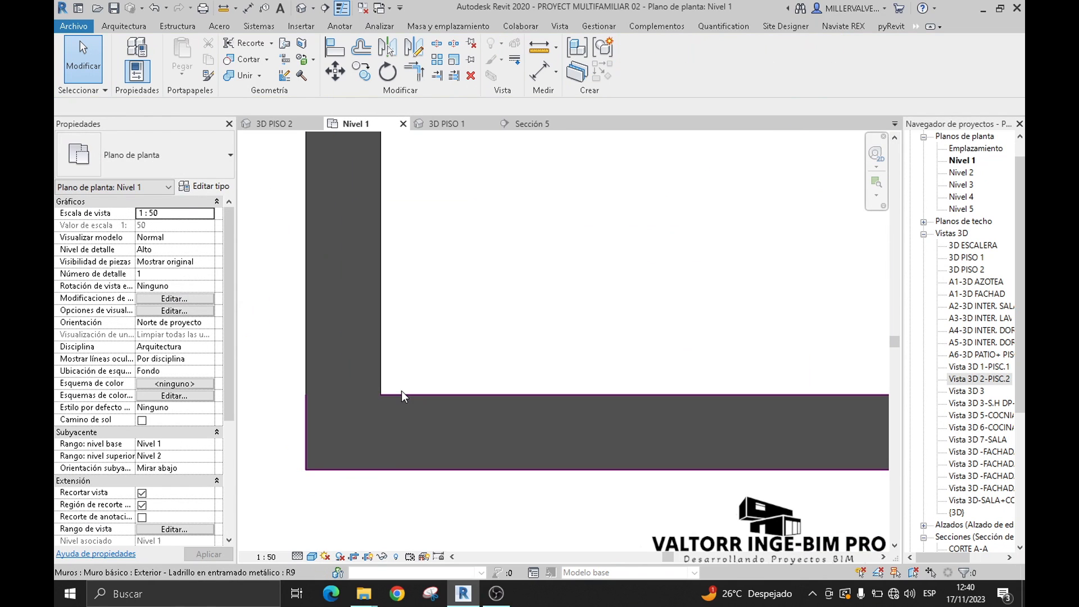
left_click(371, 431)
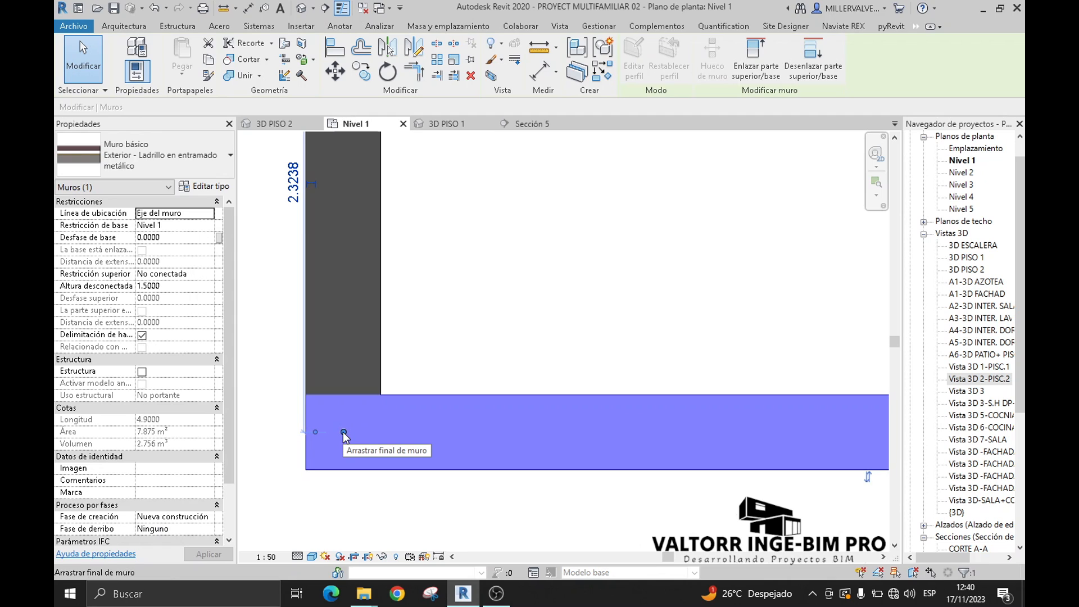
right_click(344, 435)
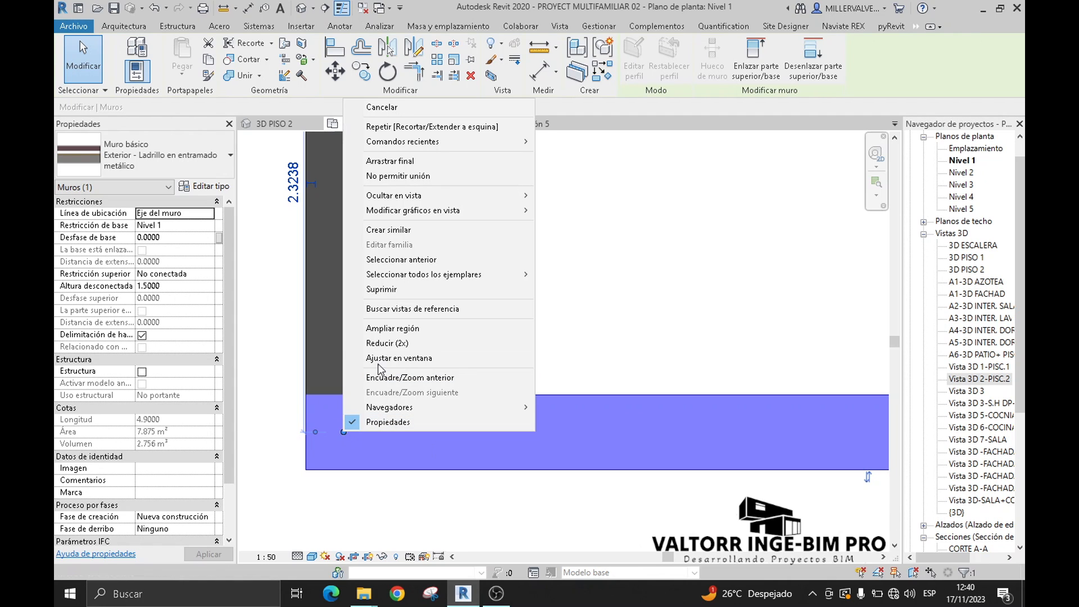
left_click(410, 176)
scroll(386, 478, "up", 3)
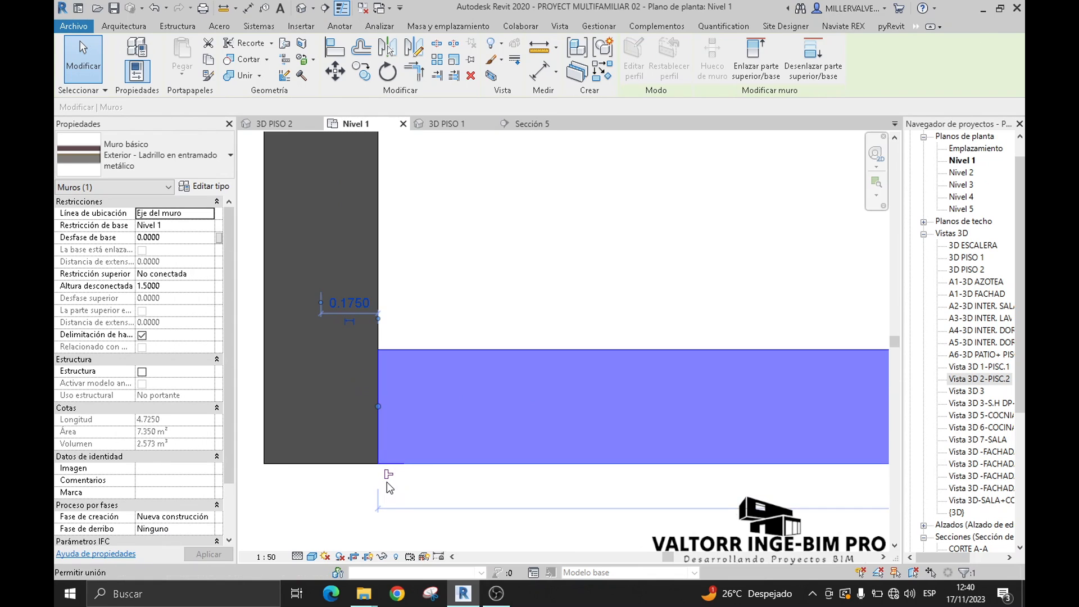
scroll(388, 487, "down", 3)
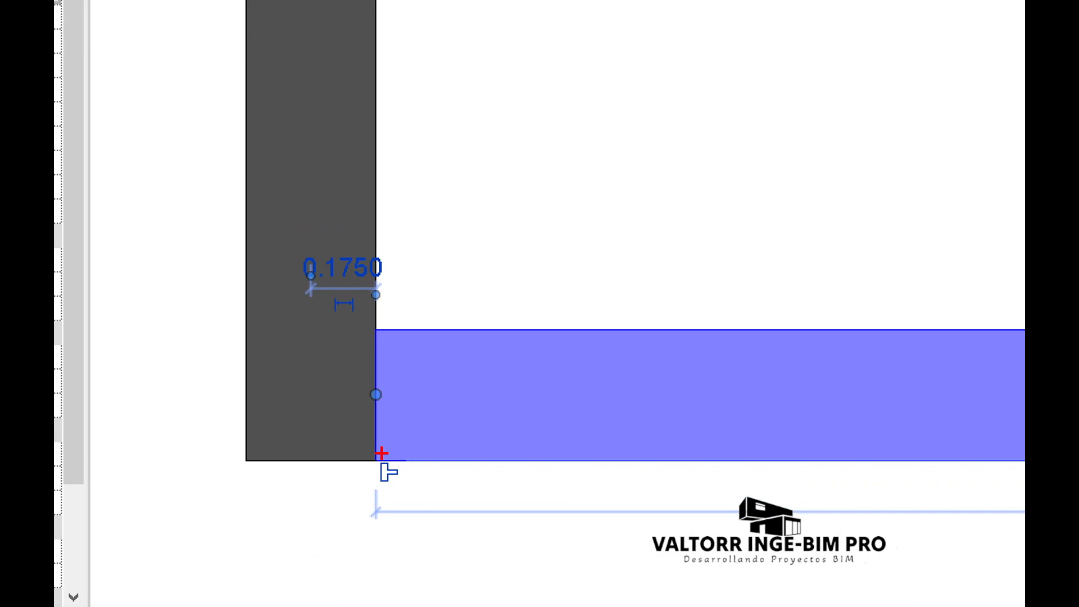
mouse_move(365, 453)
left_mouse_down("ctrl")
mouse_move(443, 496)
mouse_move(574, 369)
left_mouse_up("ctrl")
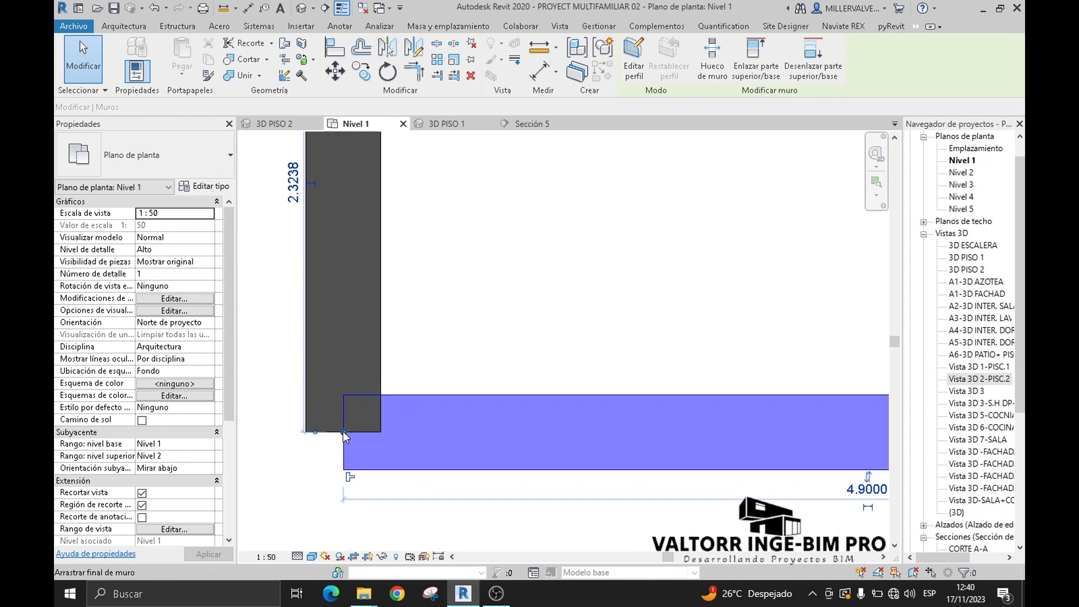
Step: Extend the vertical brick wall farthest from grid 3 to the horizontal wall's outer face and align the two faces
mouse_move(343, 431)
left_mouse_down()
mouse_move(380, 432)
mouse_move(345, 441)
mouse_move(352, 472)
left_mouse_up()
left_click(446, 351)
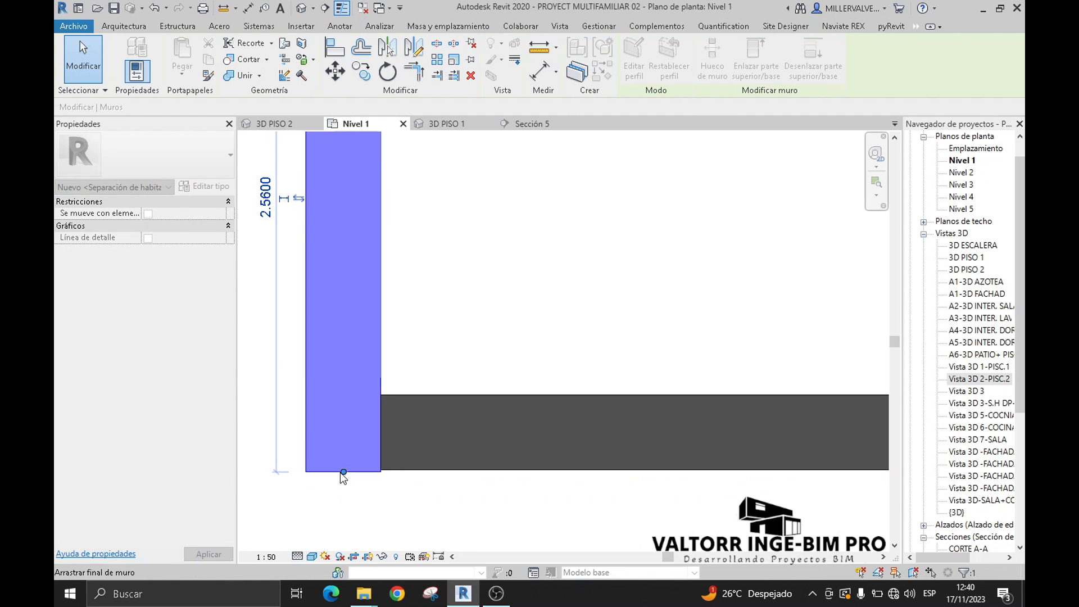
left_click(489, 361)
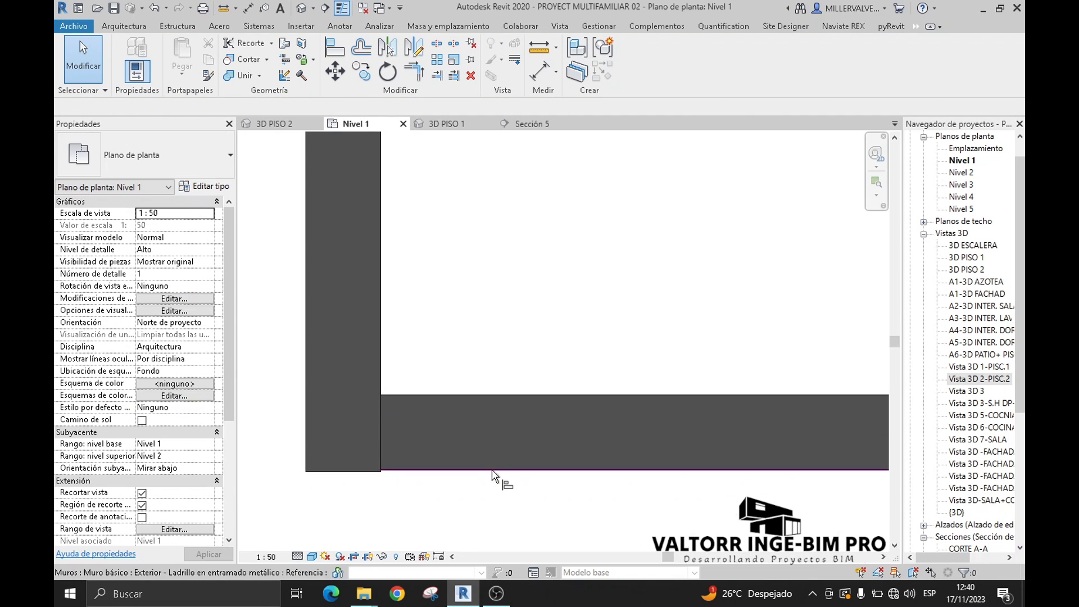
key("a")
key("l")
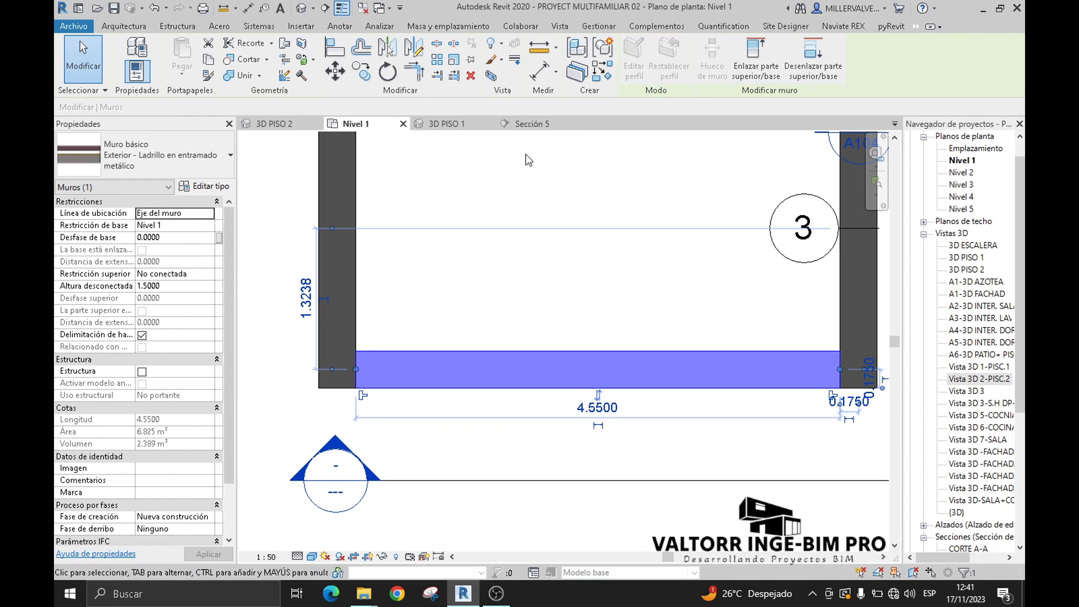
Step: Examine both separated ends of the brick wall in the Sección 5 view
left_click(530, 125)
left_click(518, 241)
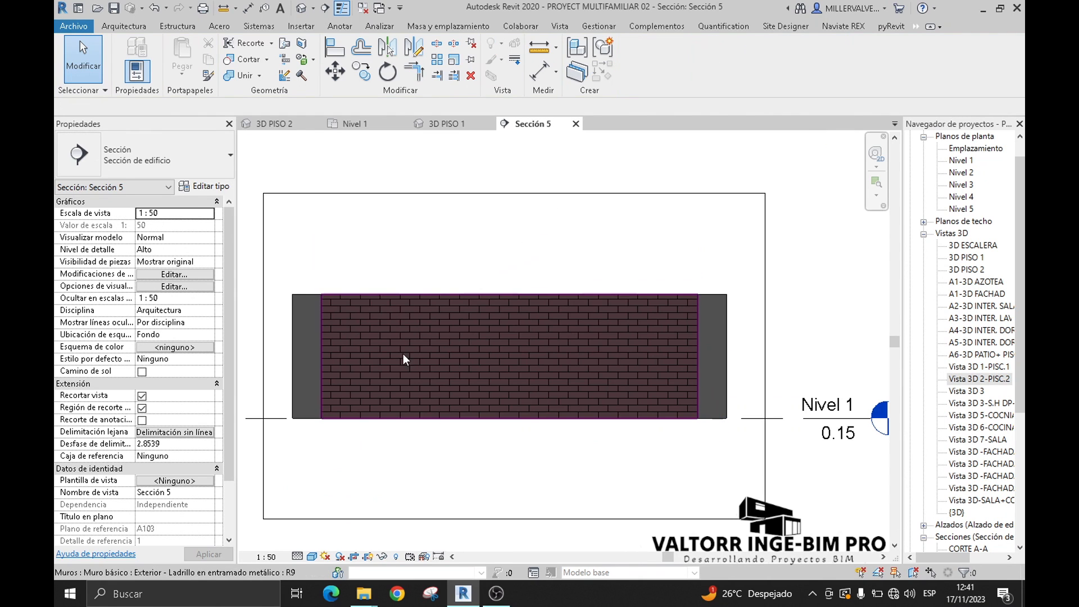
scroll(427, 454, "up", 1)
left_click_drag(284, 258, 322, 403)
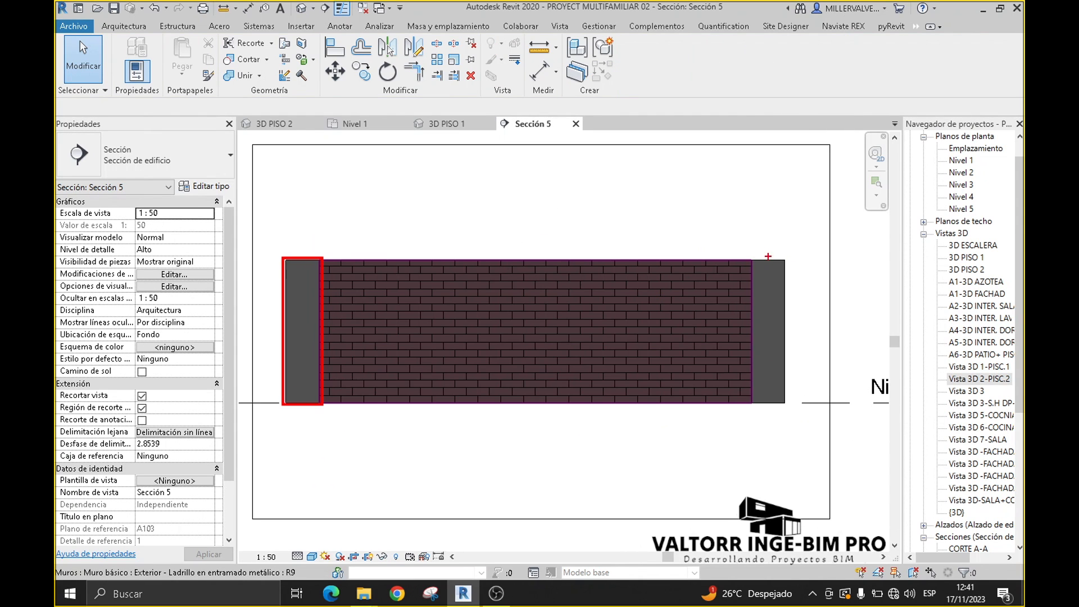
left_click_drag(752, 260, 786, 404)
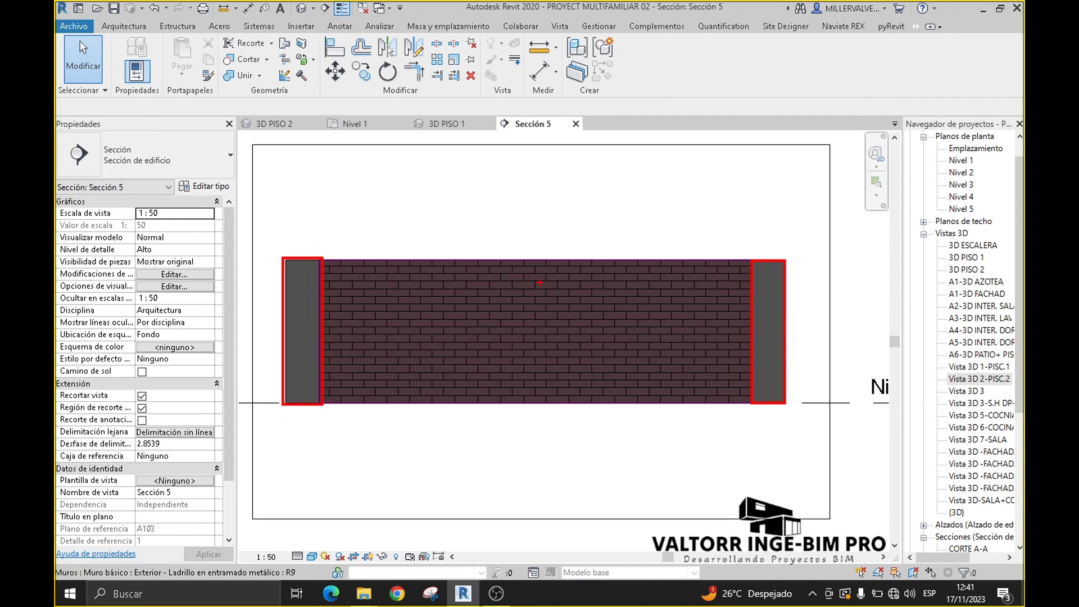
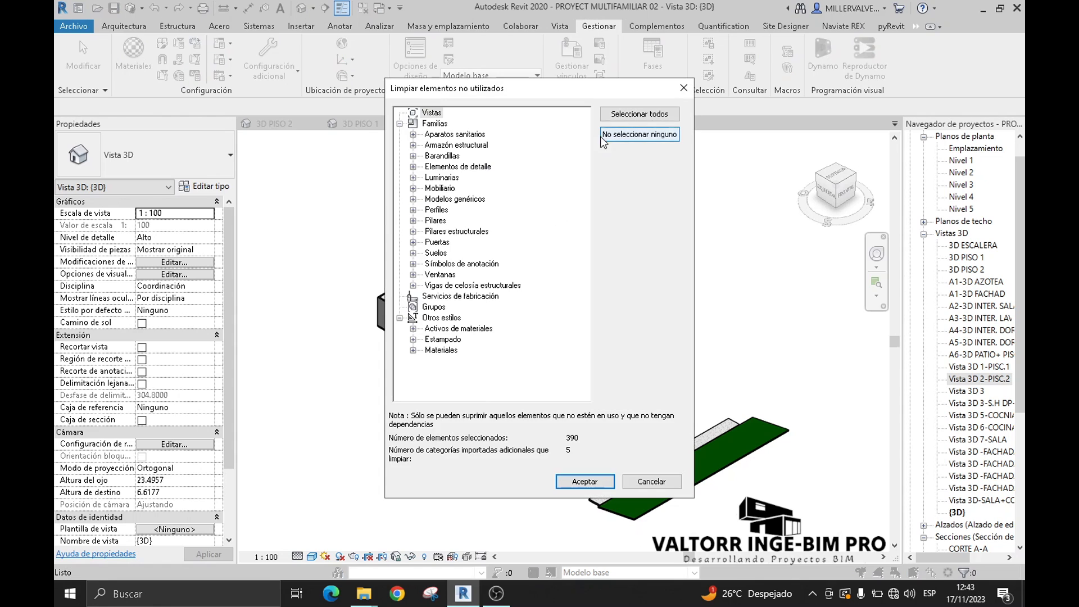
Step: Select all unused elements in the project and purge them
left_click(640, 115)
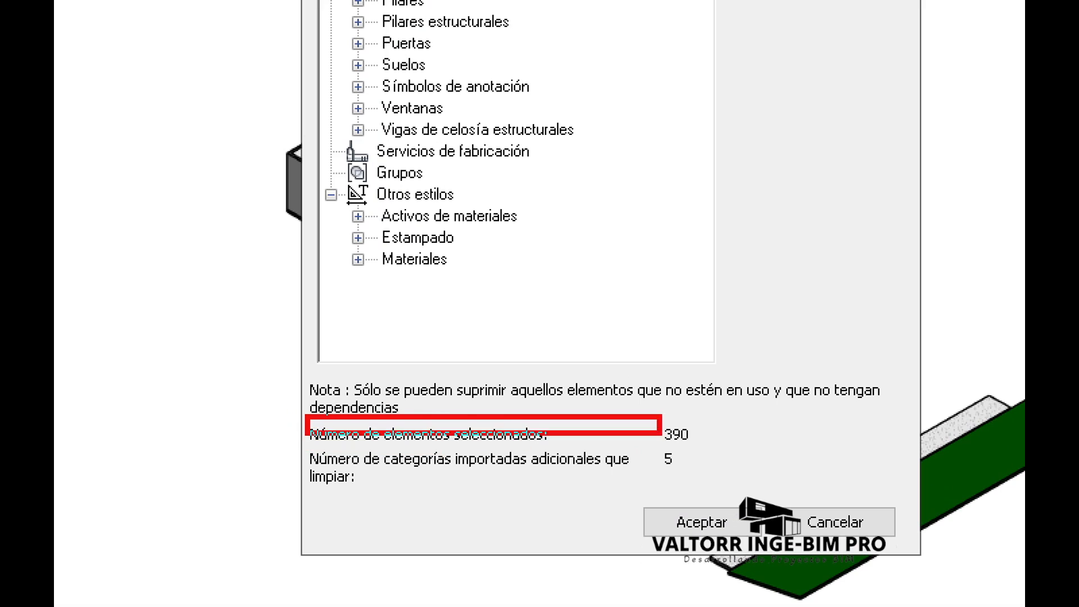
left_click_drag(726, 432, 876, 330, "ctrl+shift")
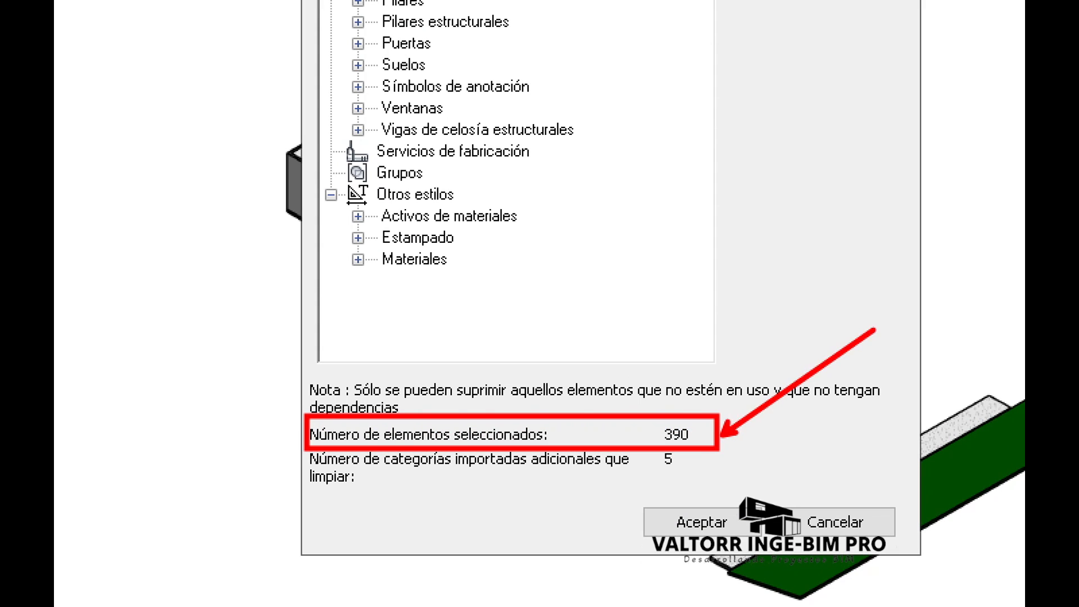
left_click_drag(641, 450, 713, 470, "ctrl")
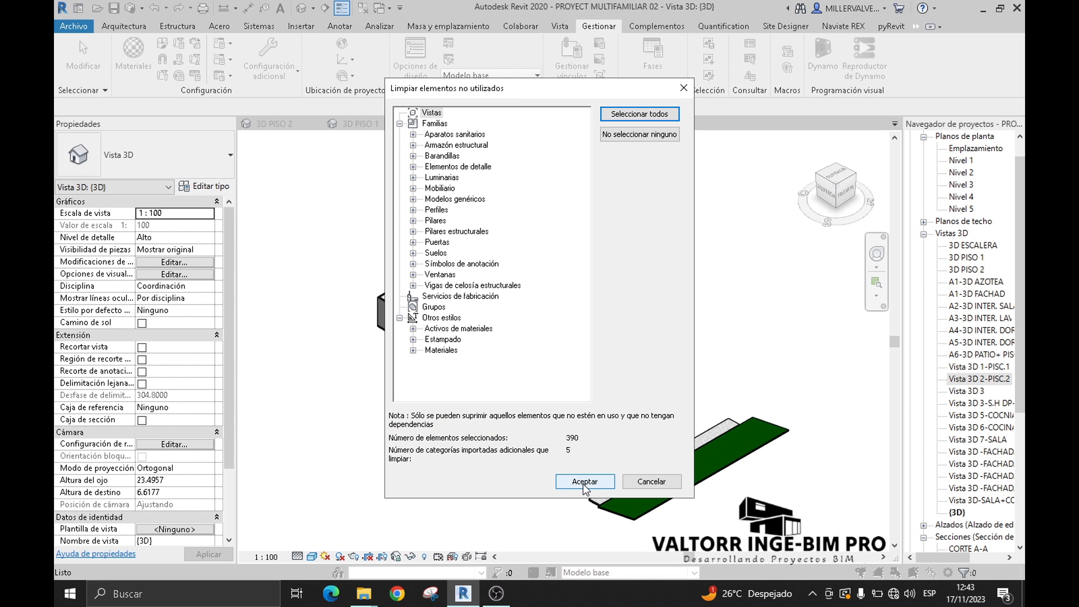
left_click(585, 483)
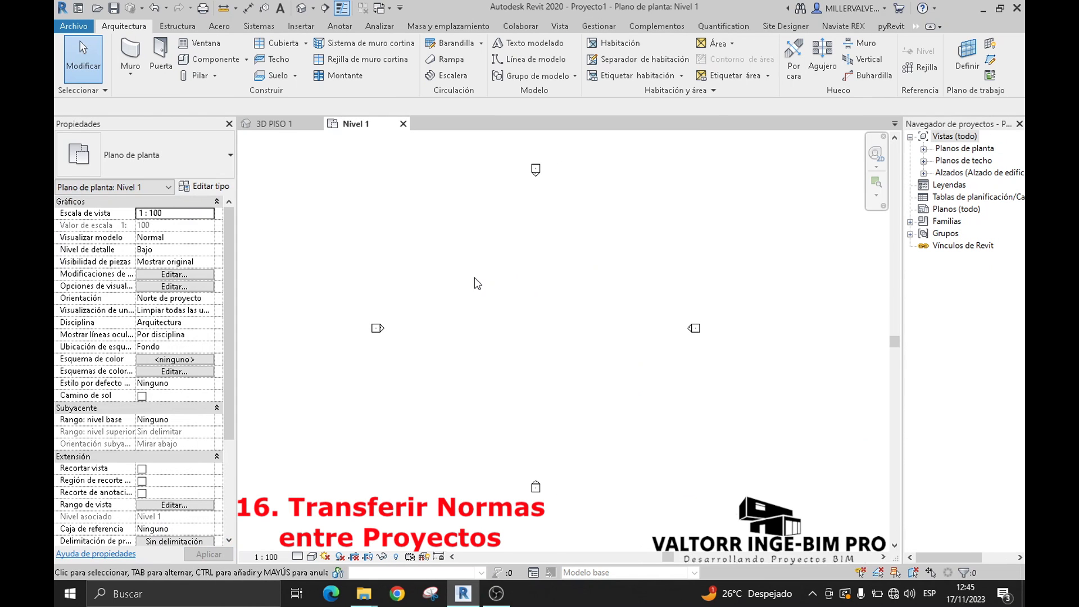
Step: Expand the floor plans, ceiling plans and elevations in the new project's browser to review its default views
left_click(924, 149)
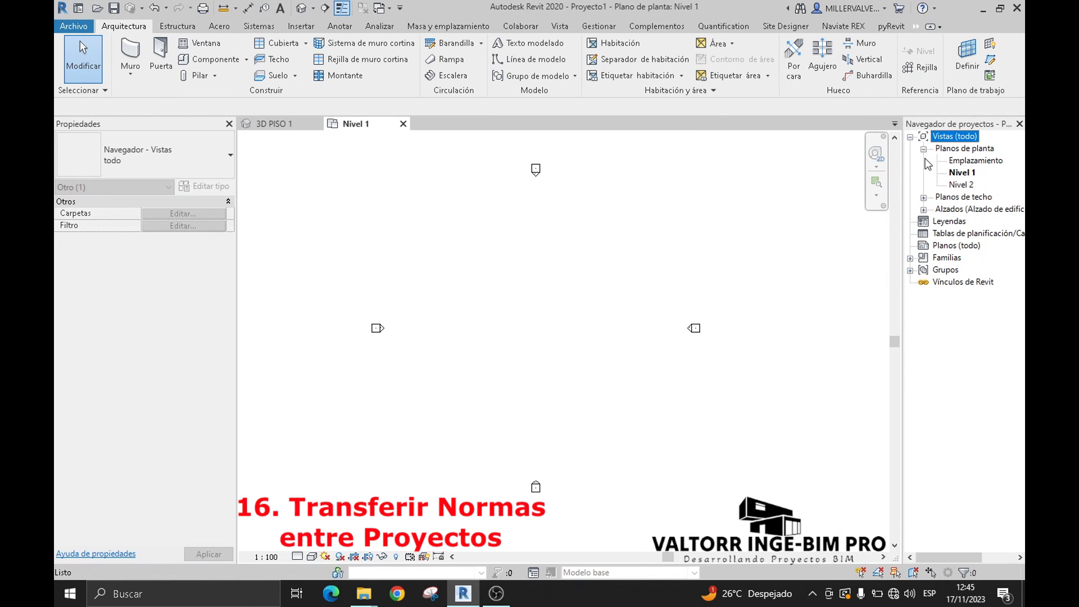
left_click(923, 197)
left_click(923, 233)
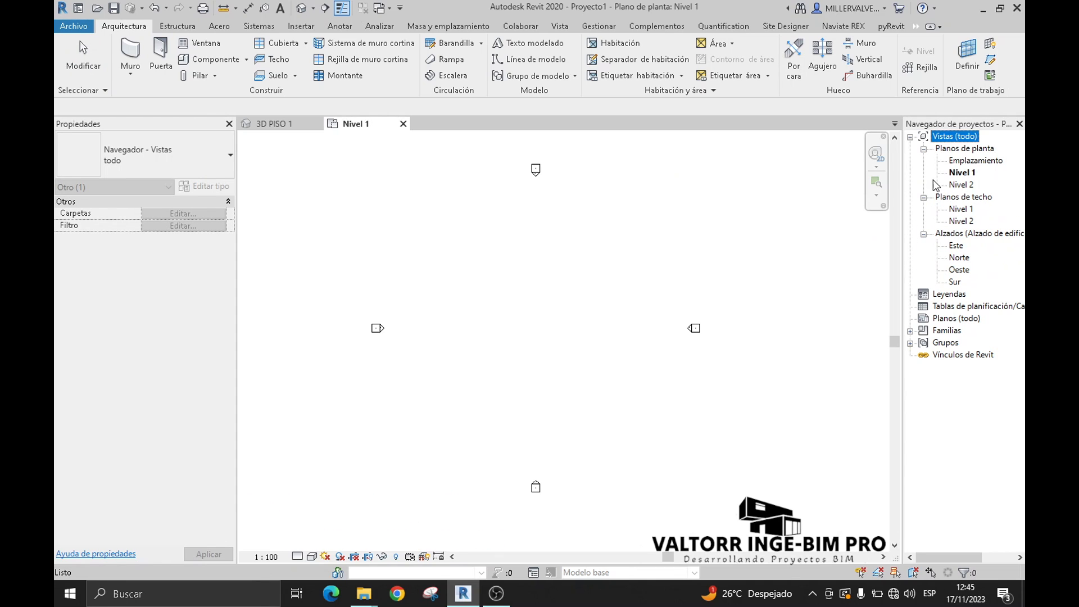
left_click(388, 301)
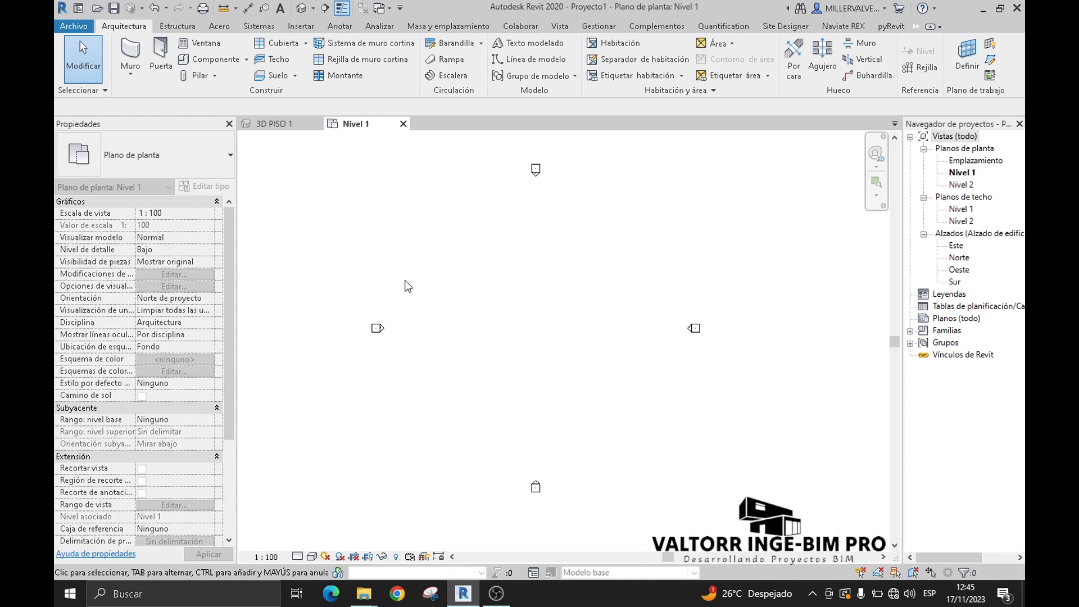
middle_click_drag(438, 310, 495, 281)
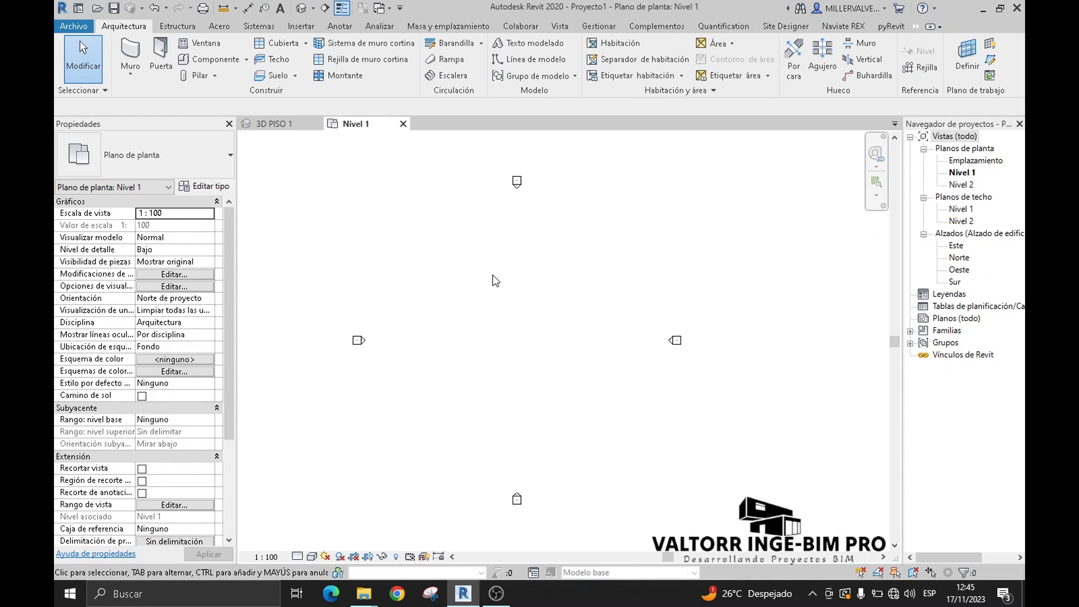
middle_click_drag(463, 336, 454, 302)
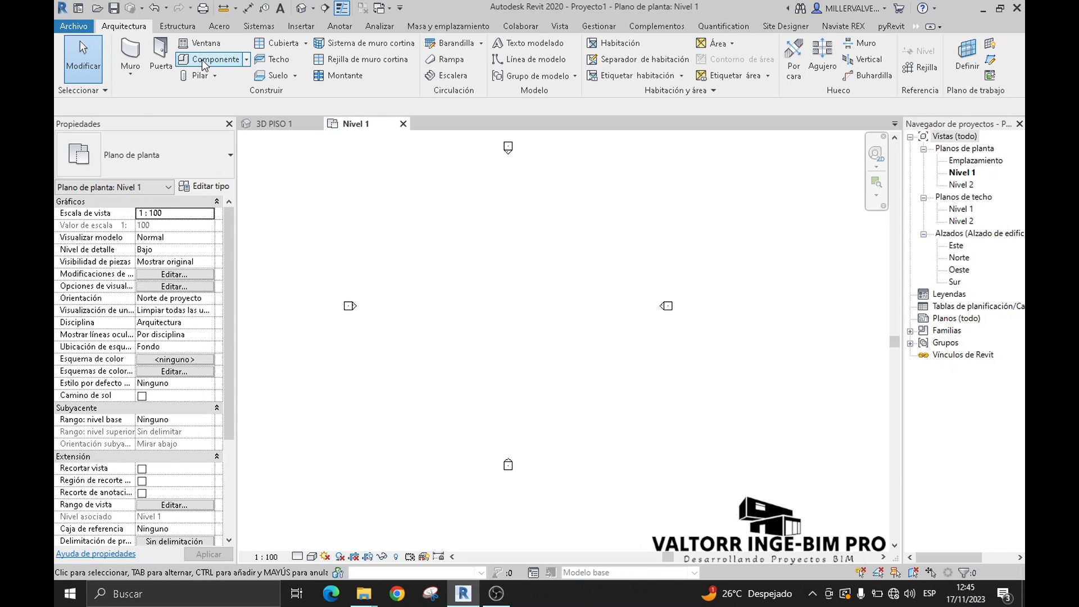
Step: Draw a chain of three connected Genérico - 200 mm walls on Nivel 1, the last about 20000 mm long
left_click(131, 57)
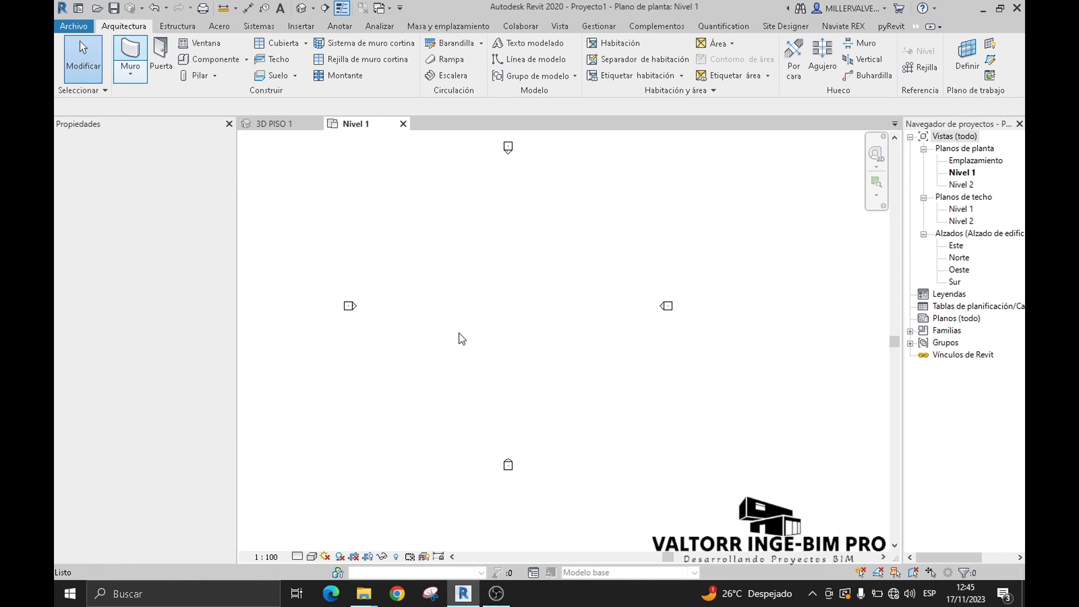
left_click(432, 325)
left_click(555, 325)
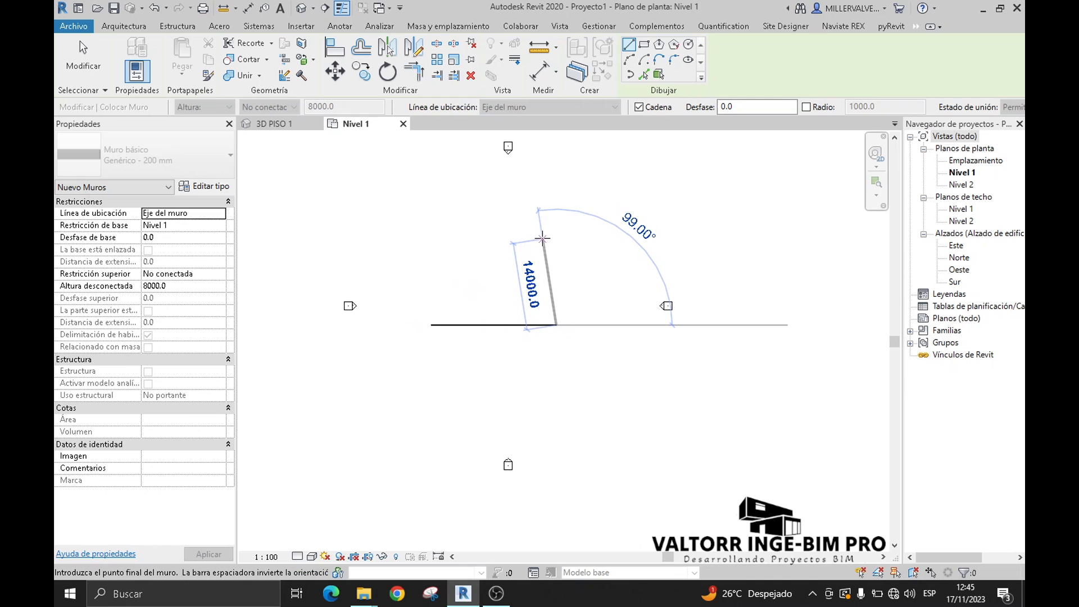
left_click(545, 232)
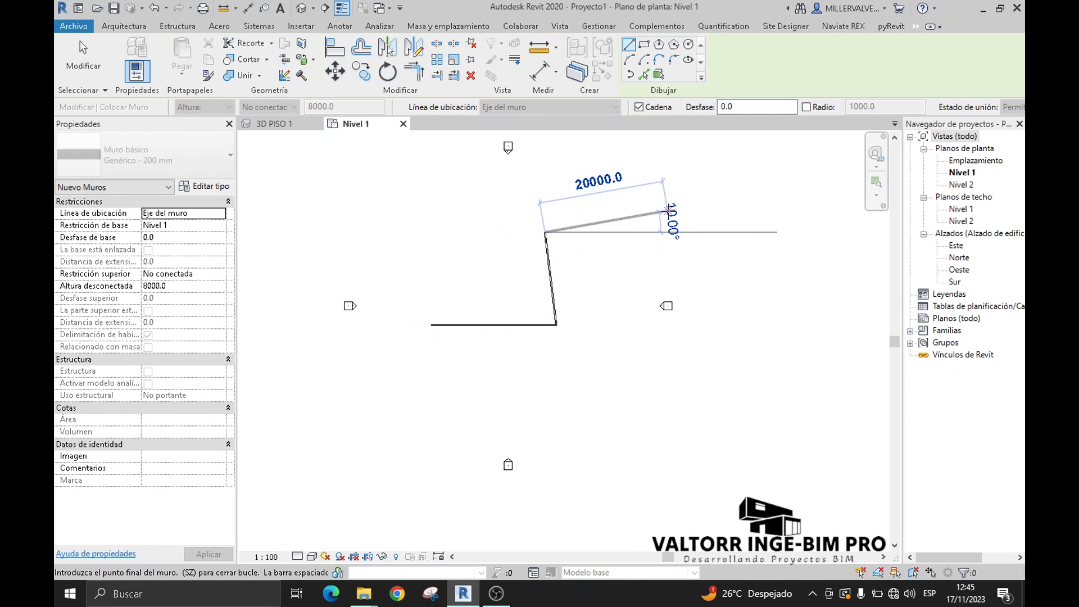
left_click(668, 211)
key("Escape")
key("Escape")
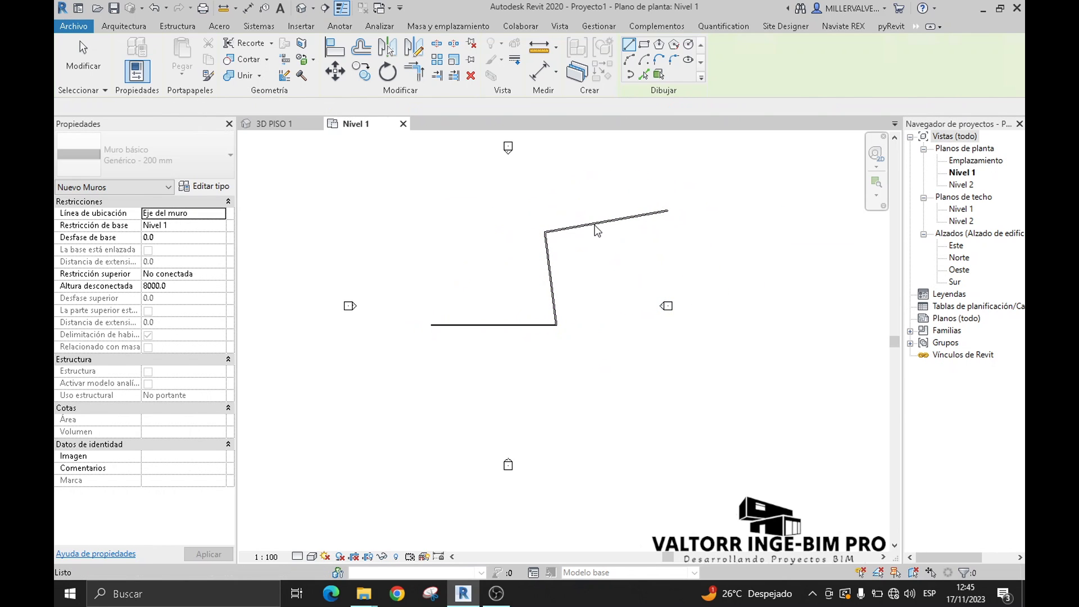
Step: Select the last wall drawn and examine the wall types available in this project, leaving its type as is
left_click(595, 225)
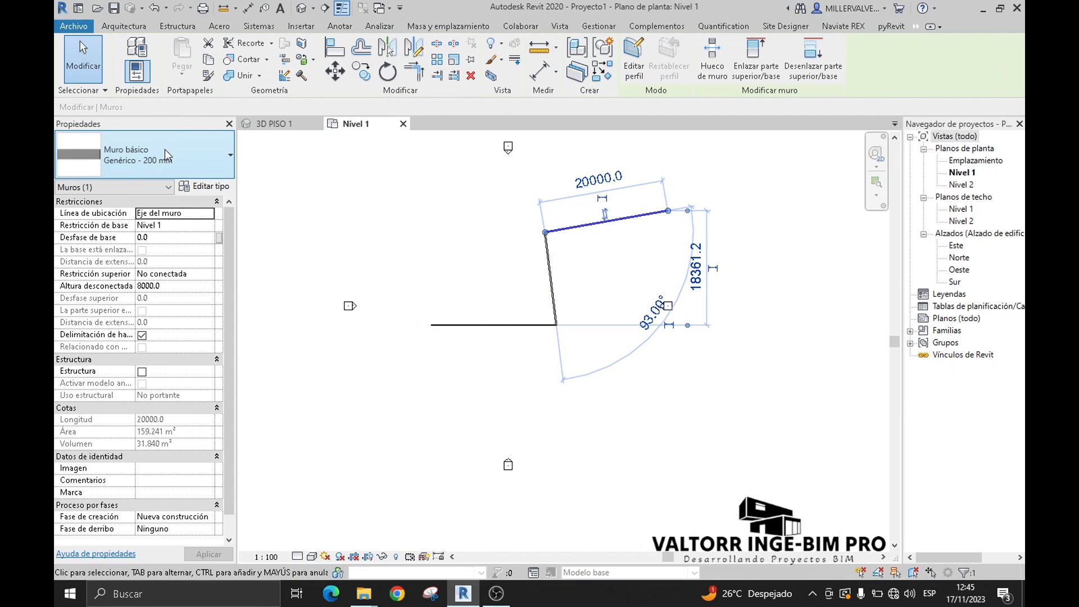
left_click(164, 150)
scroll(138, 270, "up", 3)
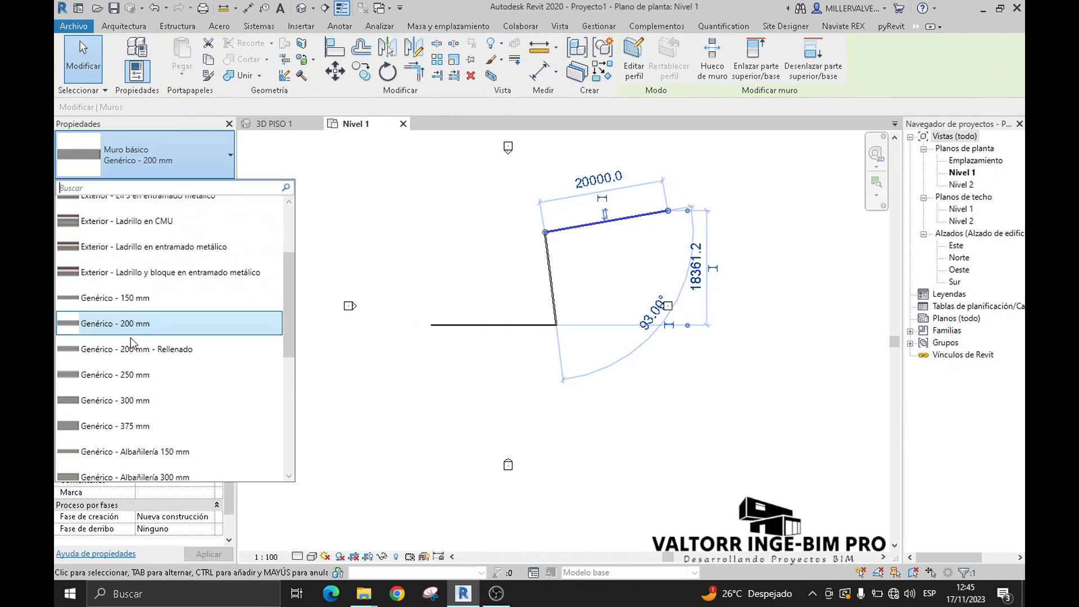
scroll(135, 337, "down", 5)
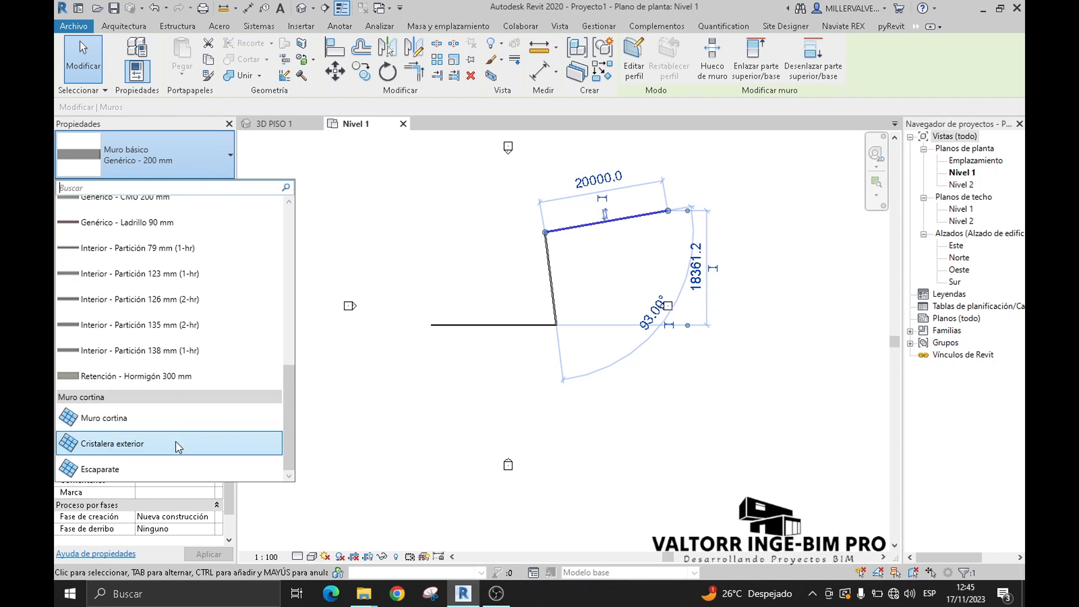
scroll(195, 424, "up", 6)
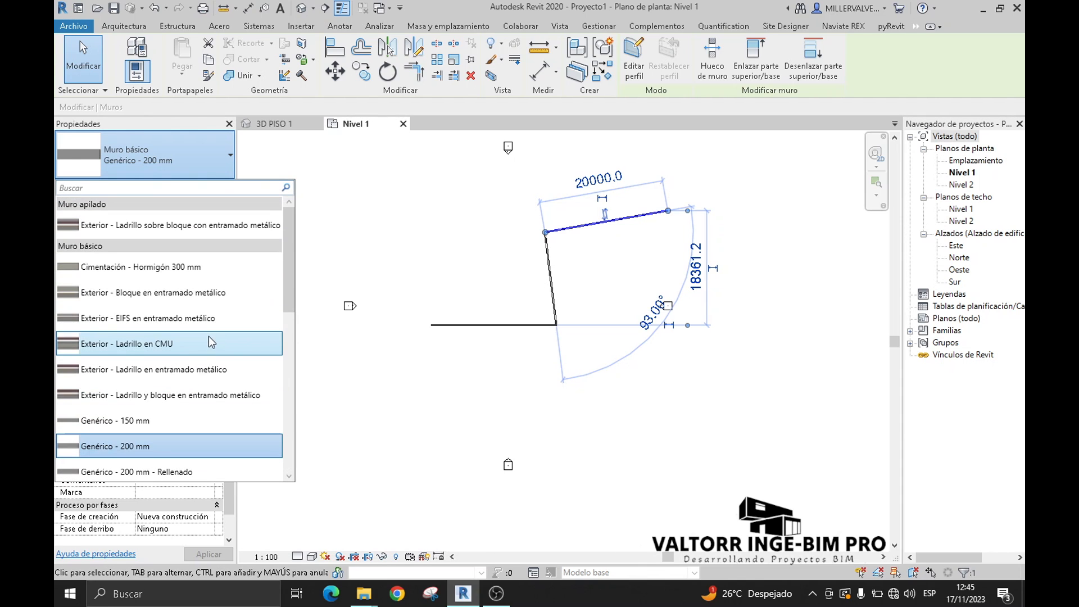
scroll(186, 407, "down", 6)
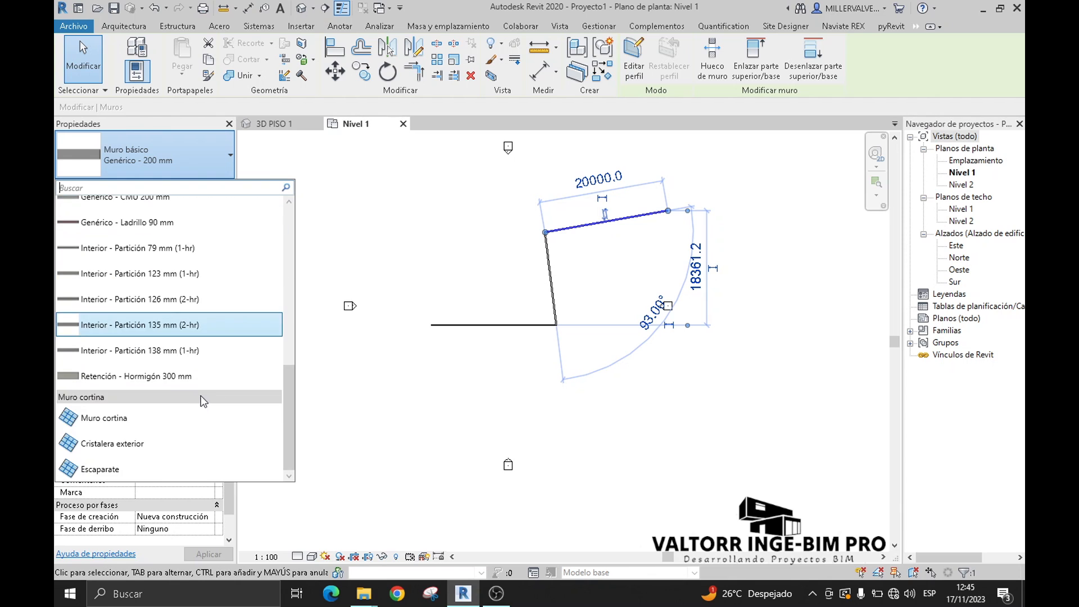
left_click(450, 398)
middle_click_drag(466, 399, 441, 422)
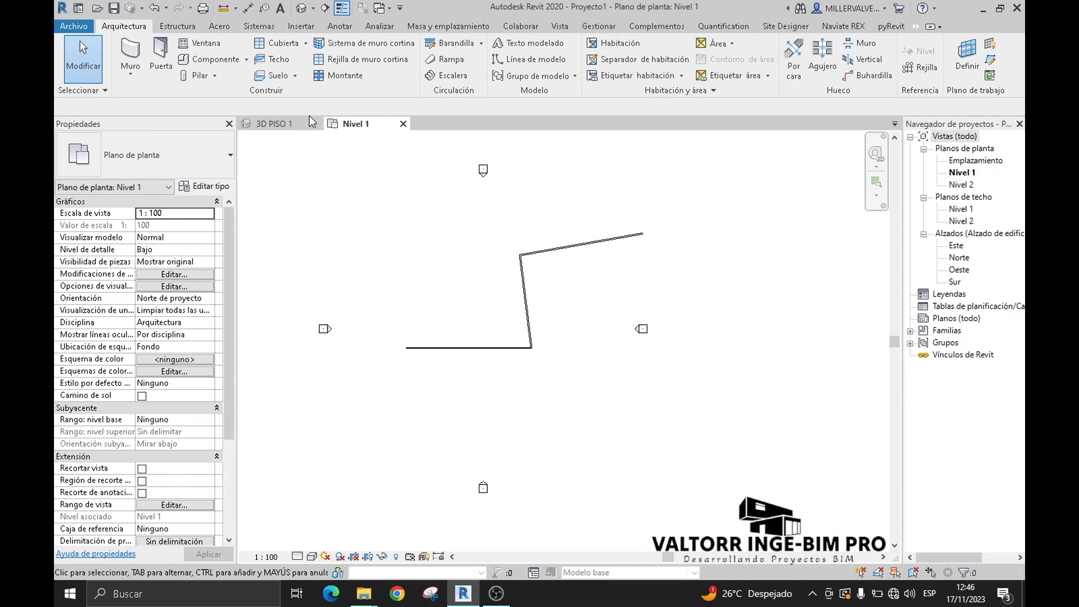
Step: Open the Transfer Project Standards settings with PROYECT MULTIFAMILIAR 02 as the project to copy from
left_click(598, 26)
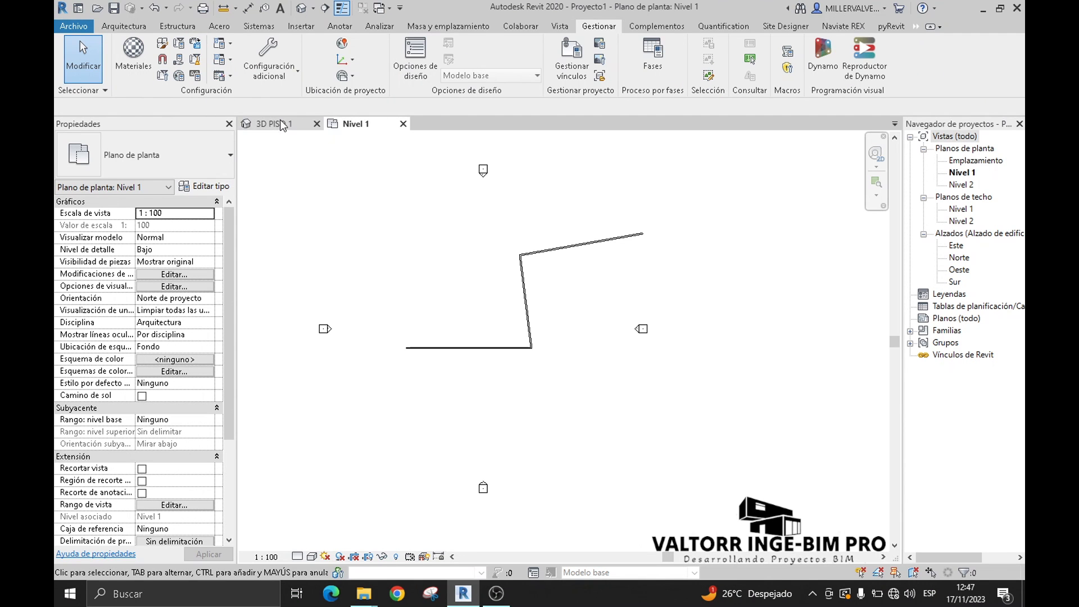
left_click(194, 74)
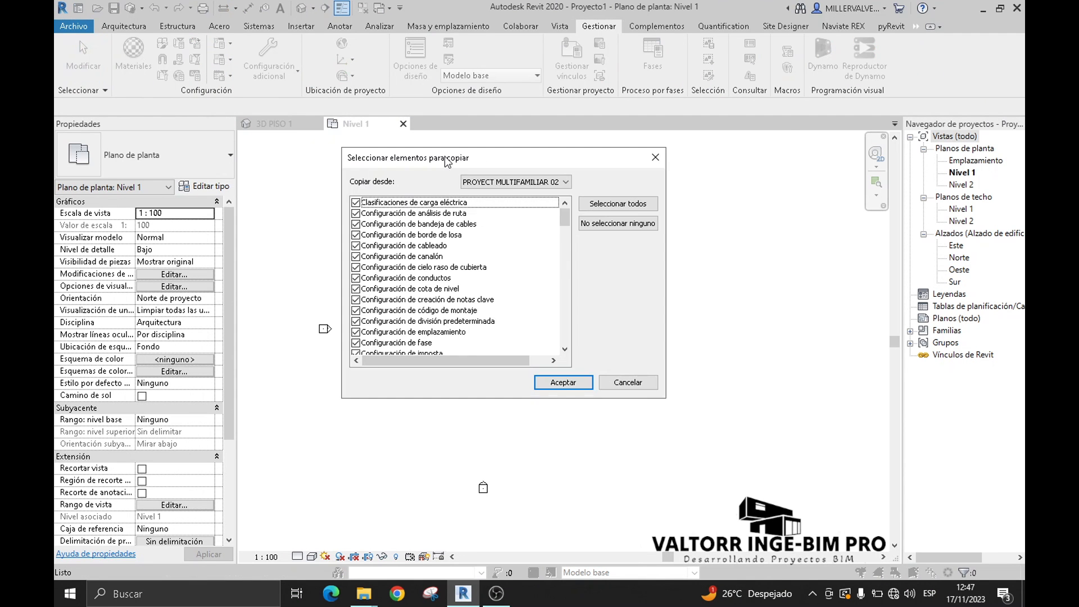
left_click_drag(445, 158, 572, 143)
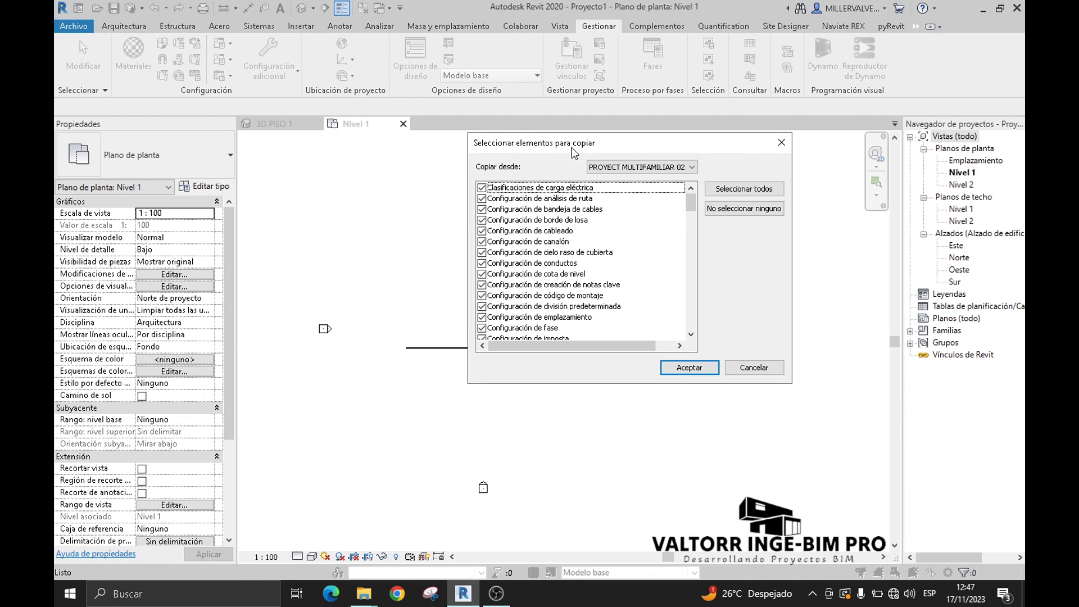
left_click(605, 170)
left_click(604, 173)
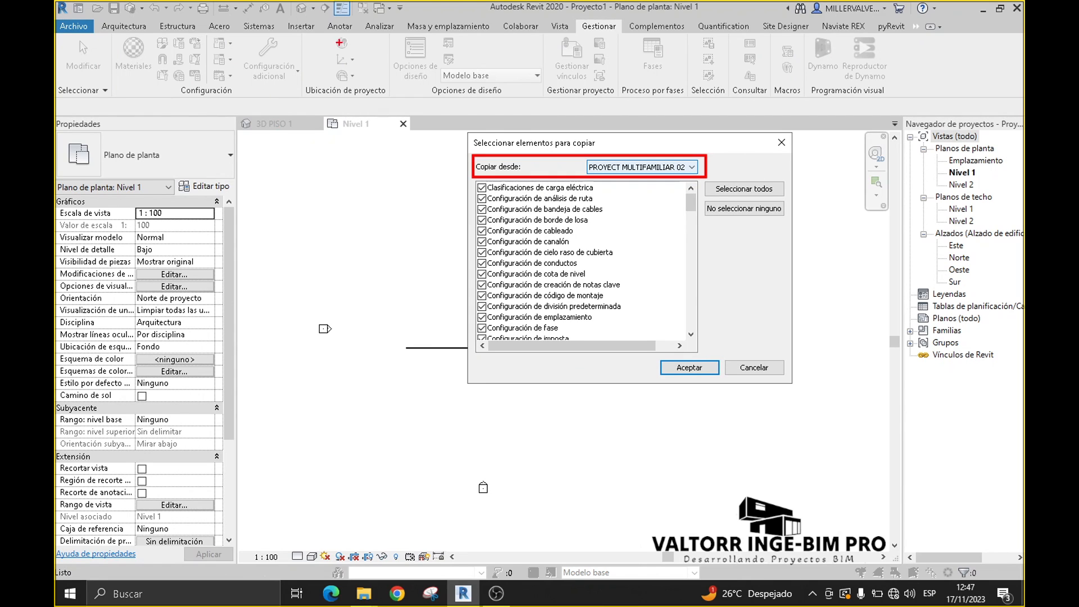
left_click_drag(239, 113, 324, 137, "ctrl")
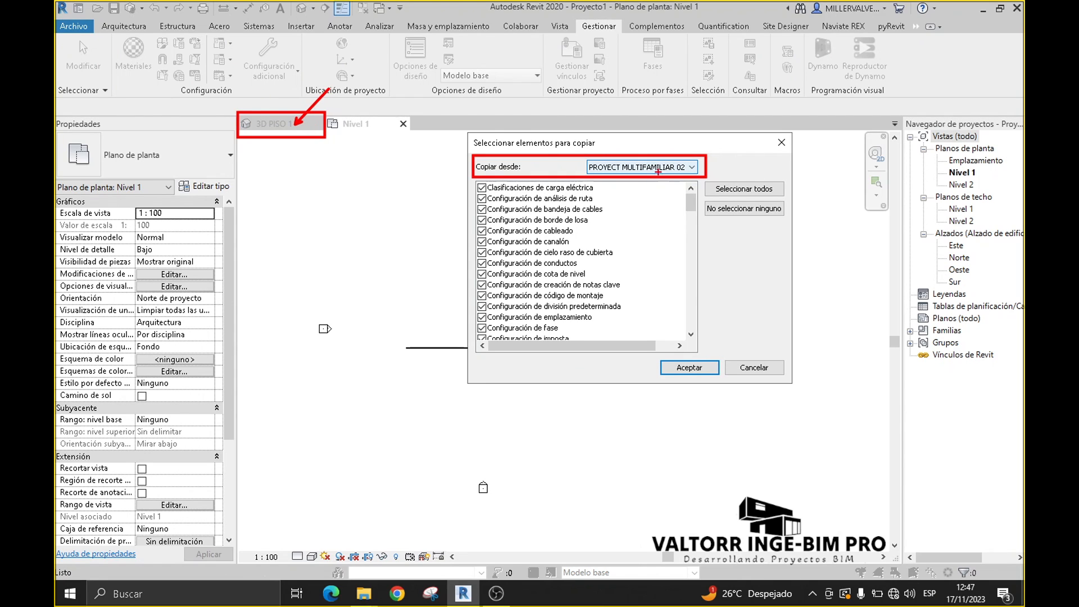
key("Escape")
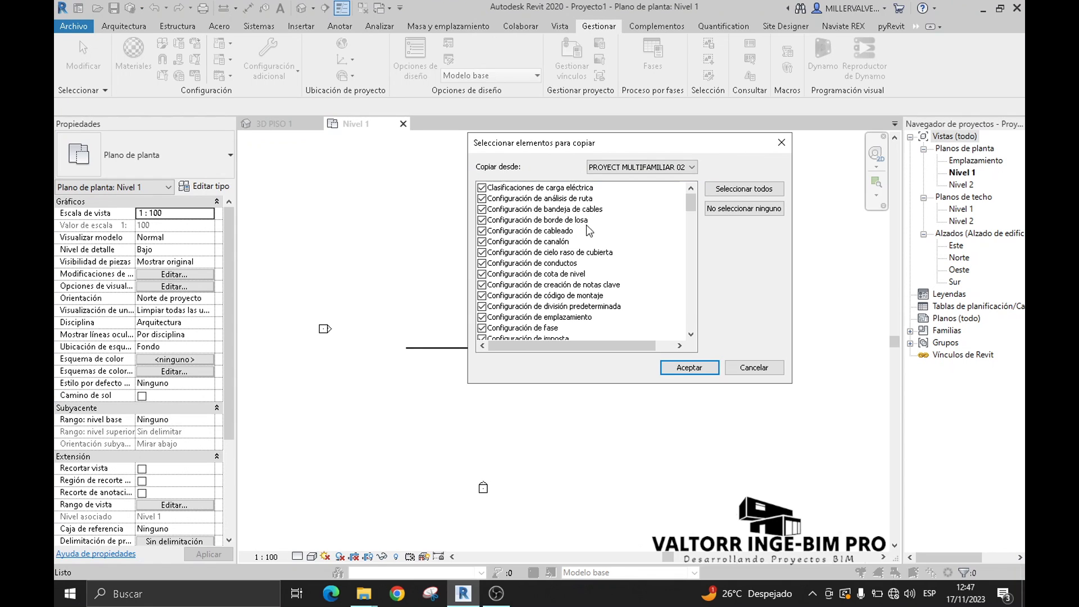
Step: Exclude the items from Clasificaciones de carga eléctrica through Configuración de conductos and transfer the remaining project standards
scroll(533, 248, "down", 20)
scroll(513, 259, "up", 20)
left_click(482, 187)
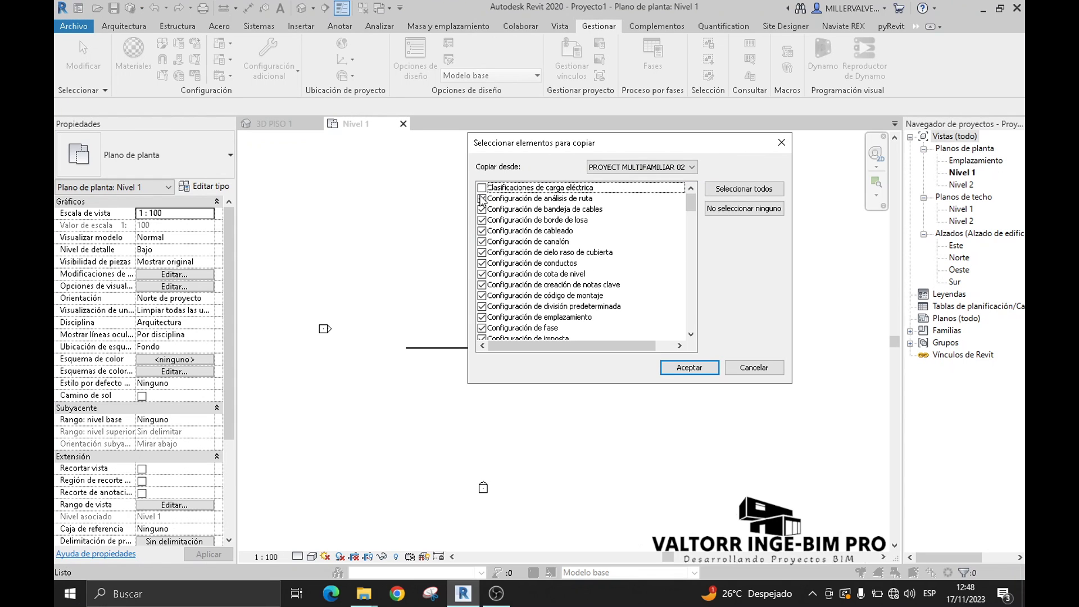
left_click(481, 198)
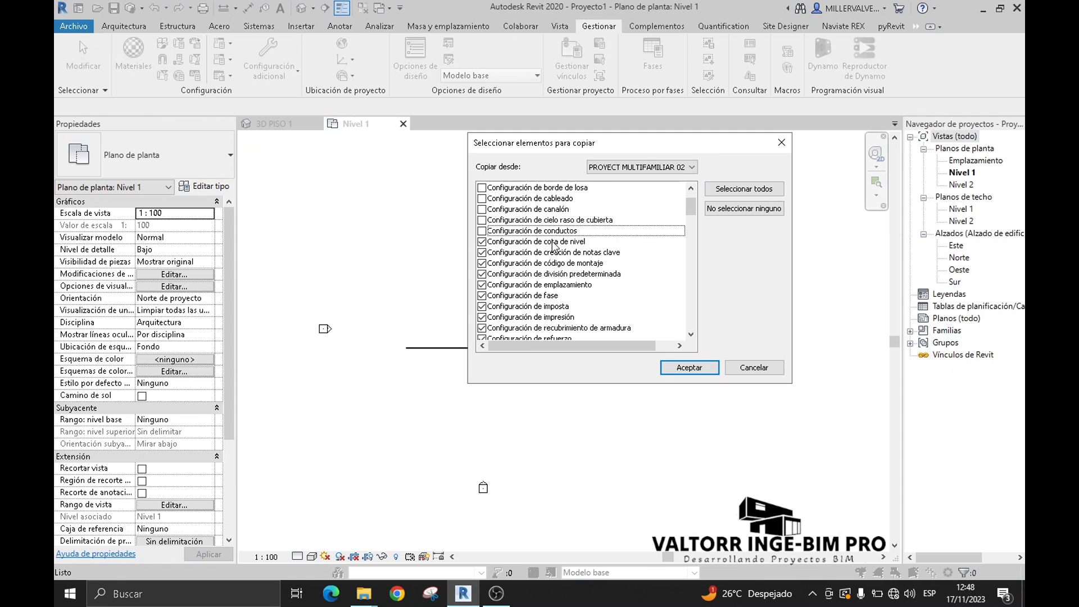
scroll(553, 253, "up", 1)
scroll(625, 221, "down", 15)
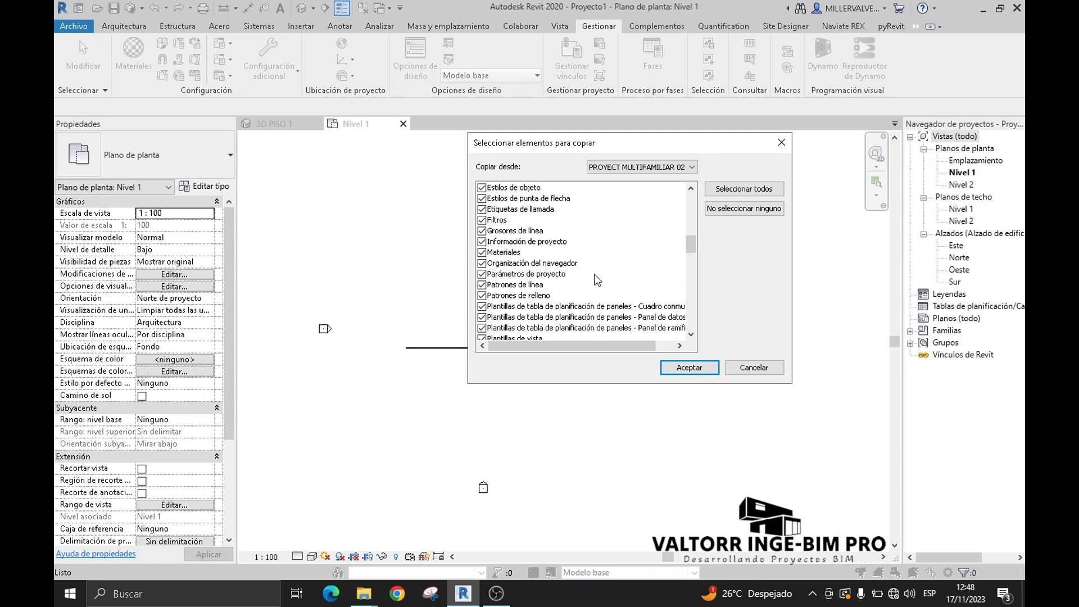
left_click(679, 370)
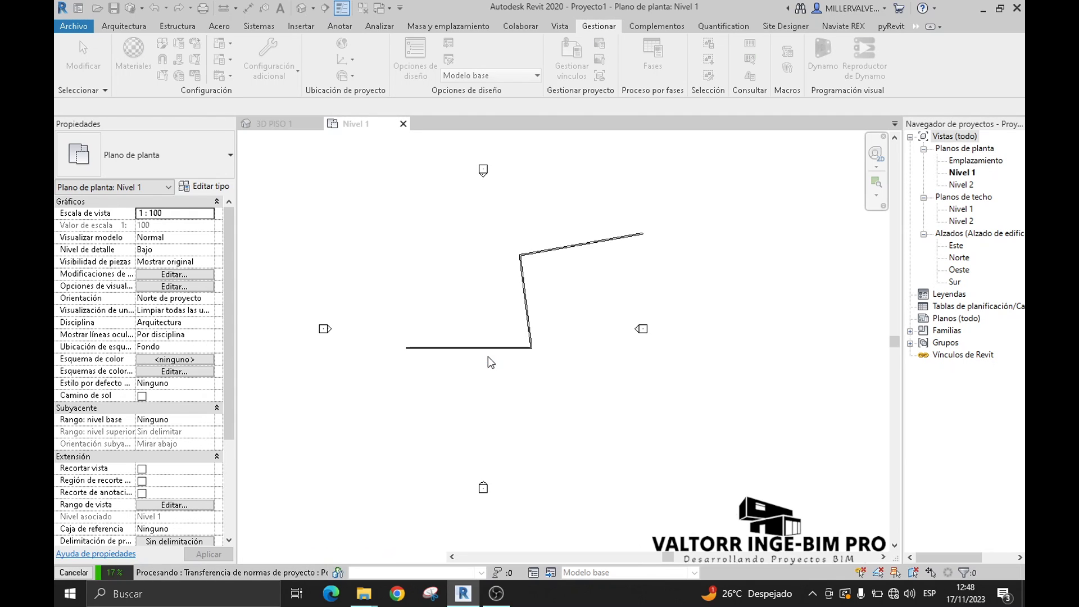
Step: Open the Sección 1 view and apply a transferred view template's properties to it
double_click(482, 305)
scroll(534, 344, "down", 2)
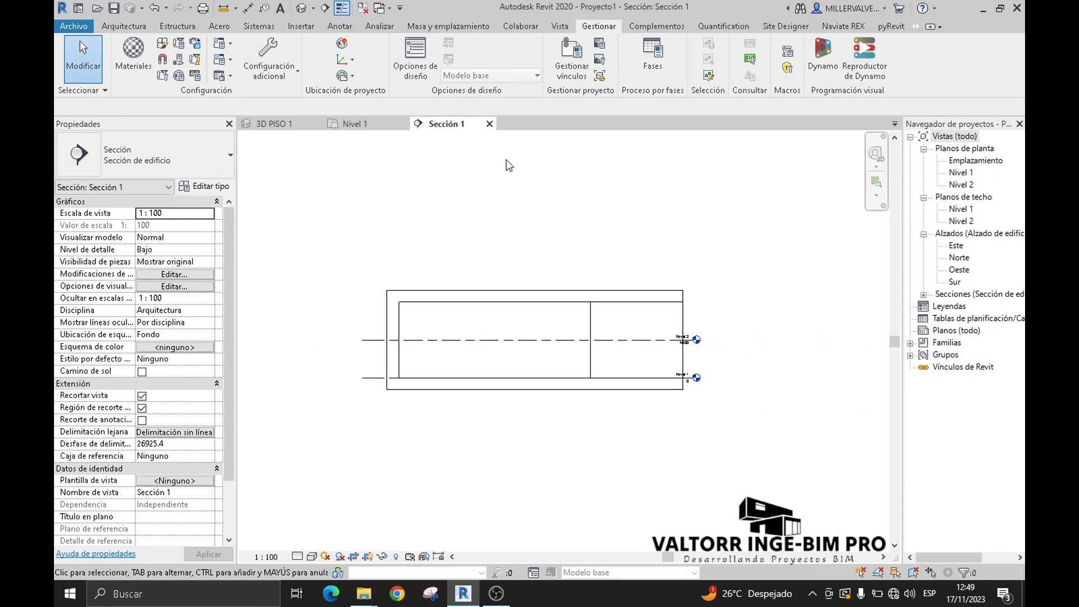
left_click(560, 26)
left_click(151, 60)
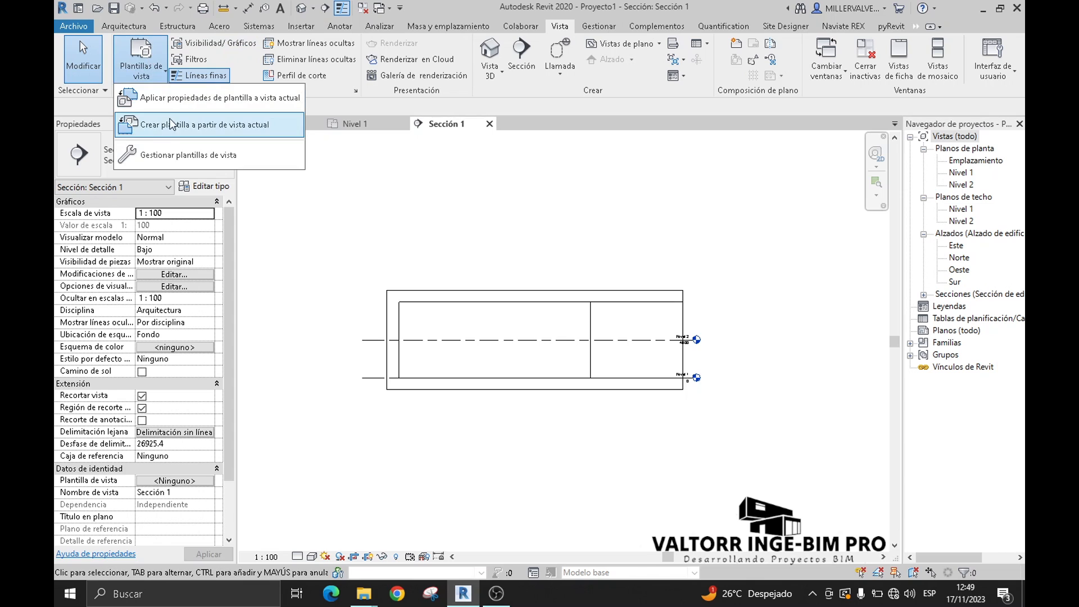
left_click(197, 100)
left_click(362, 296)
left_click(362, 304)
left_click(573, 429)
left_click(769, 335)
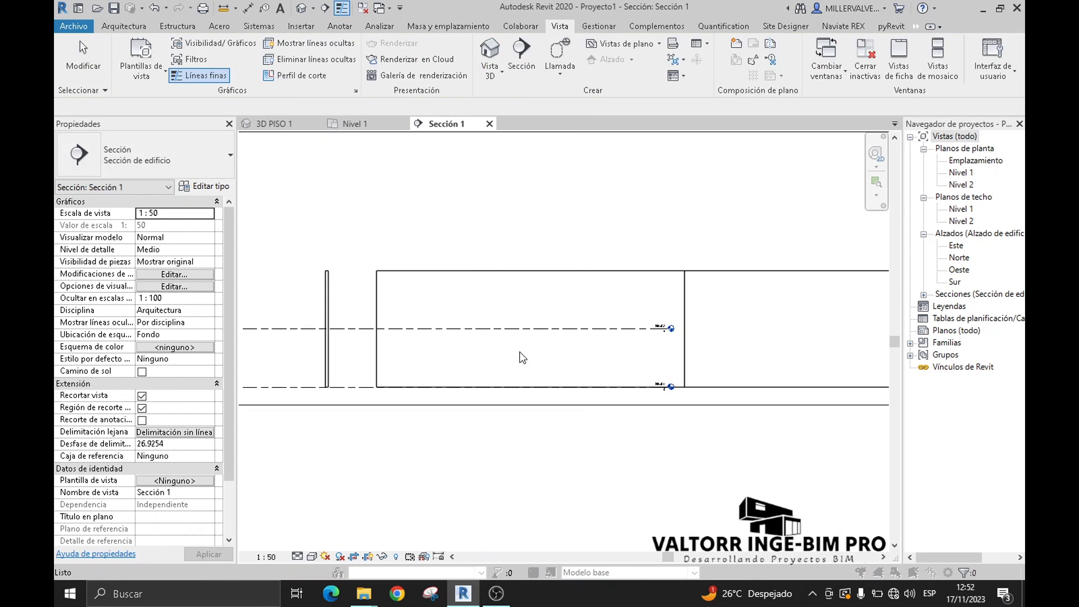
Step: Examine the visibility/graphics overrides of Sección 1, especially the cut patterns of Muros, leaving them as is
key("v")
key("v")
scroll(375, 279, "down", 11)
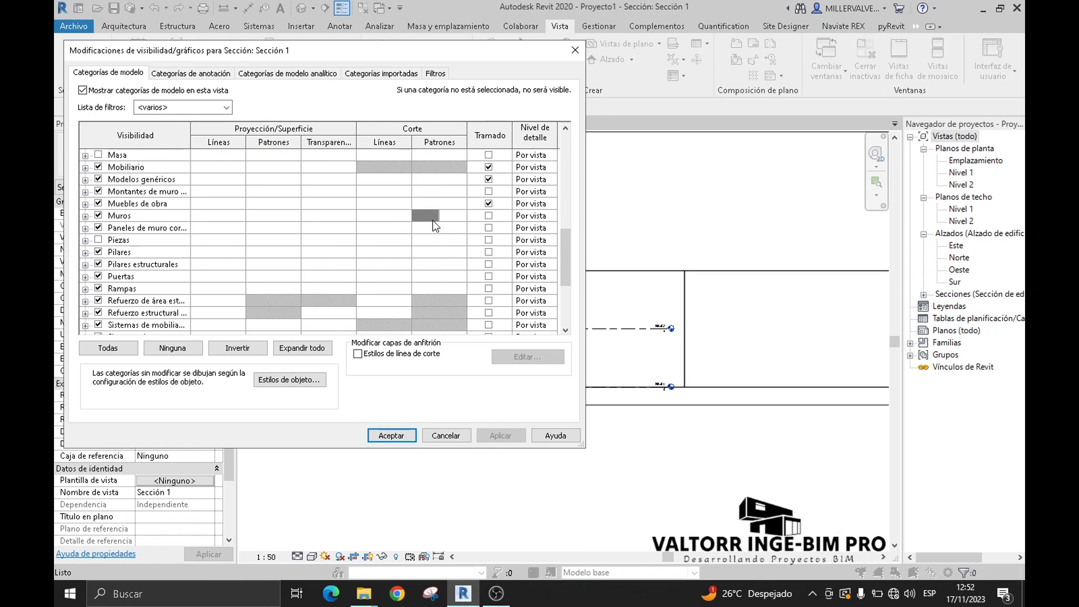
scroll(312, 256, "up", 3)
left_click(447, 435)
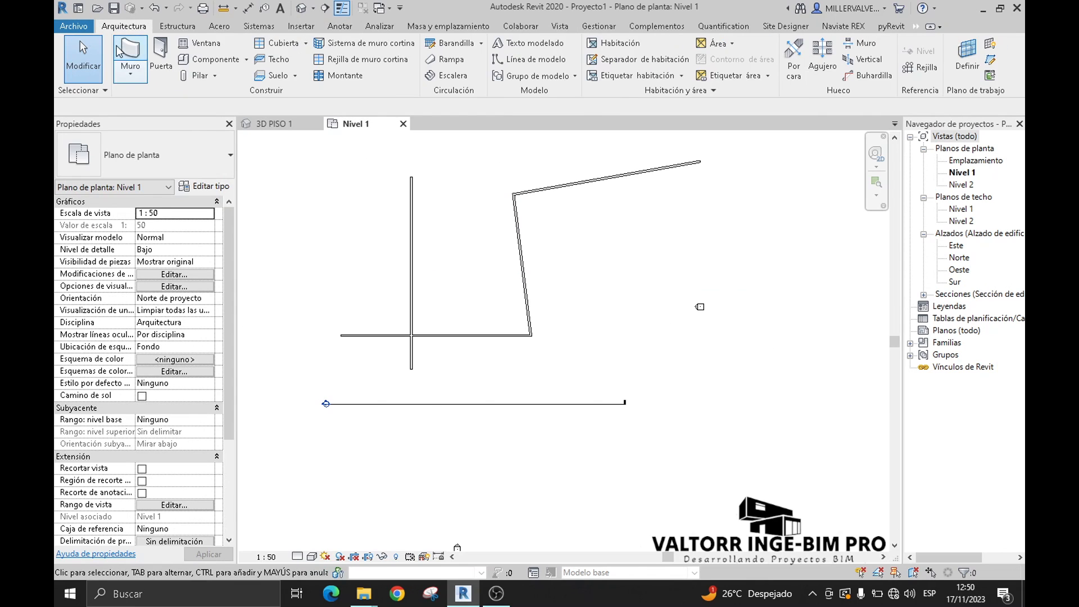
Step: Start the Wall command in the Nivel 1 plan and browse the available basic wall types
key("w")
key("a")
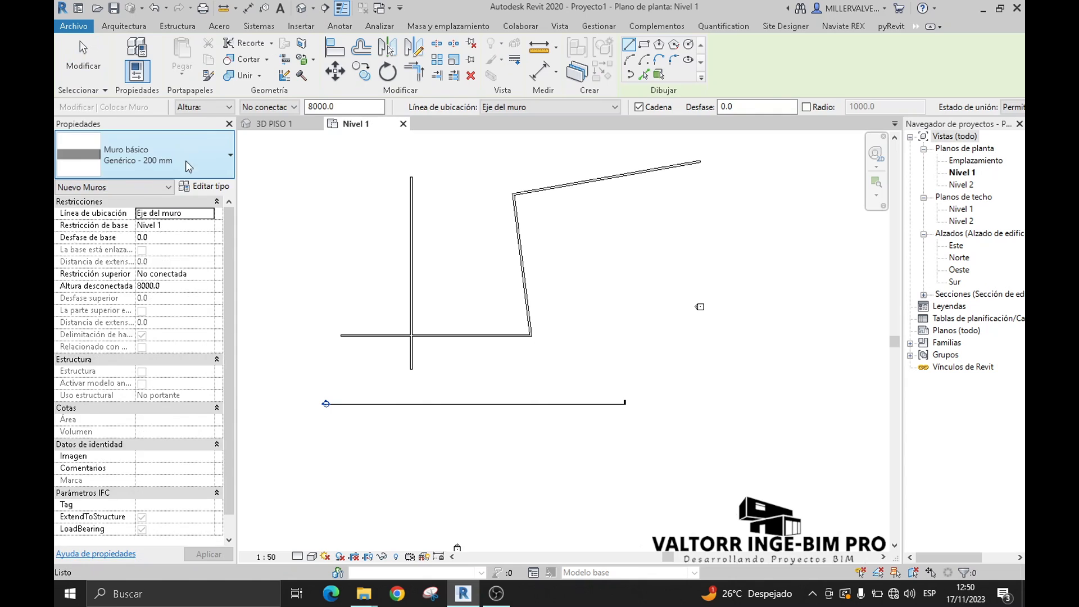
left_click(186, 161)
scroll(151, 351, "down", 7)
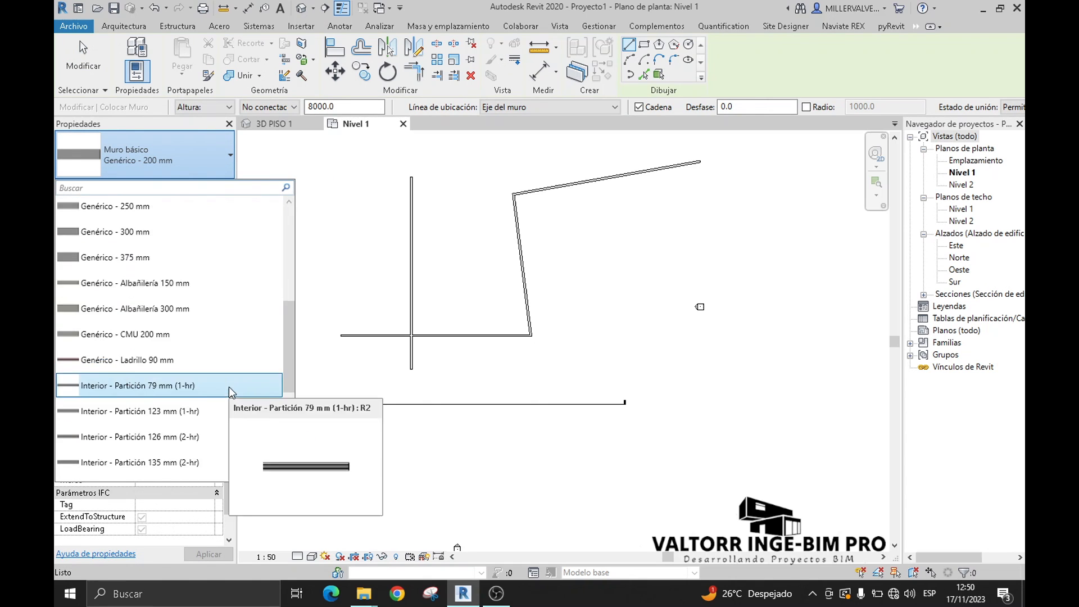